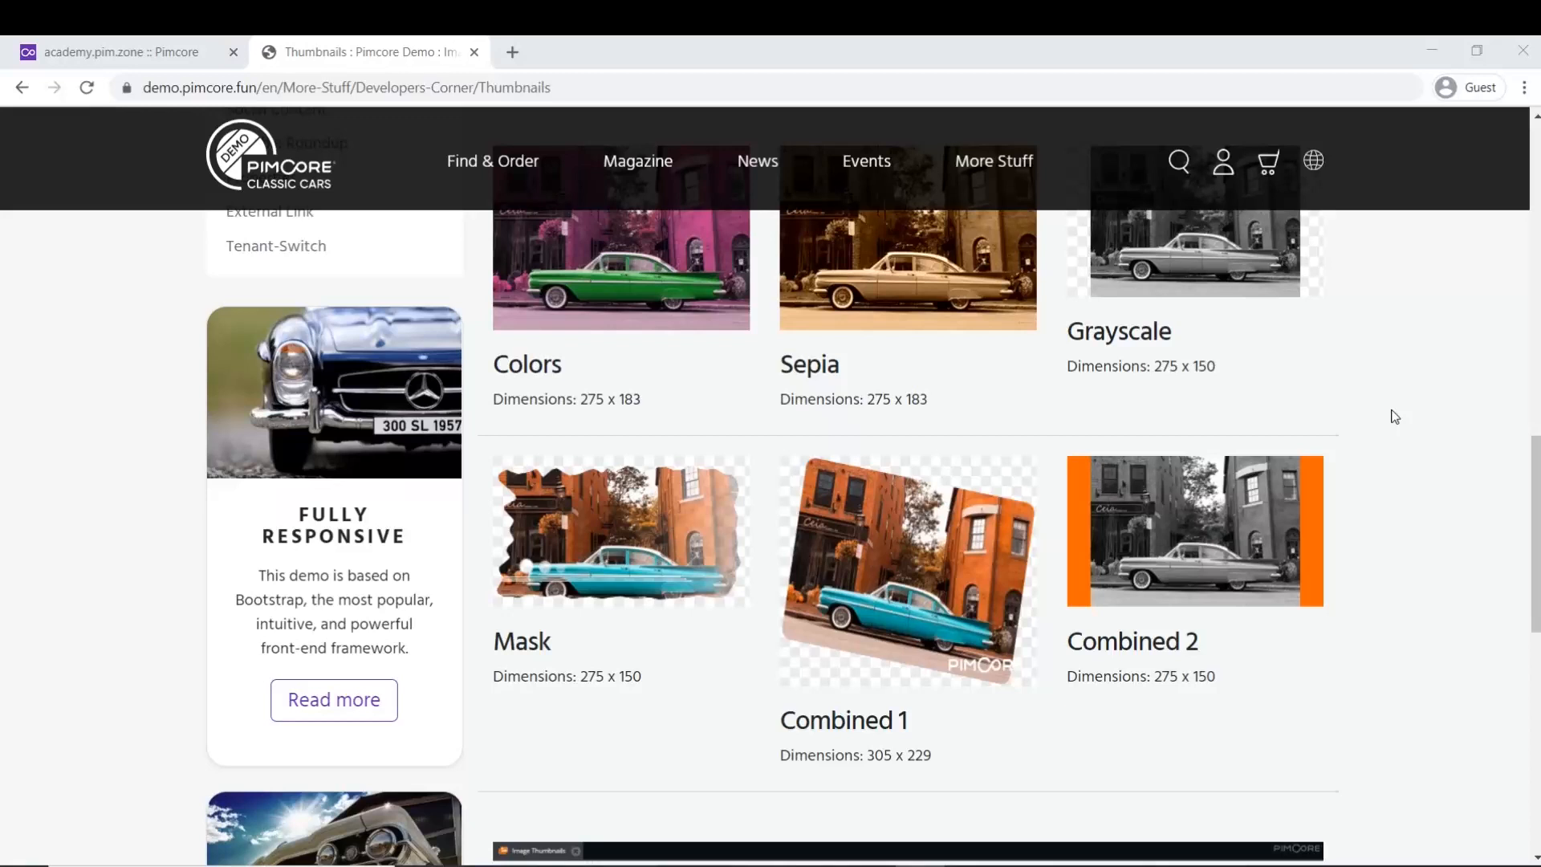
- Open the Server File Explorer from the admin tools in Pimcore
left_click(120, 51)
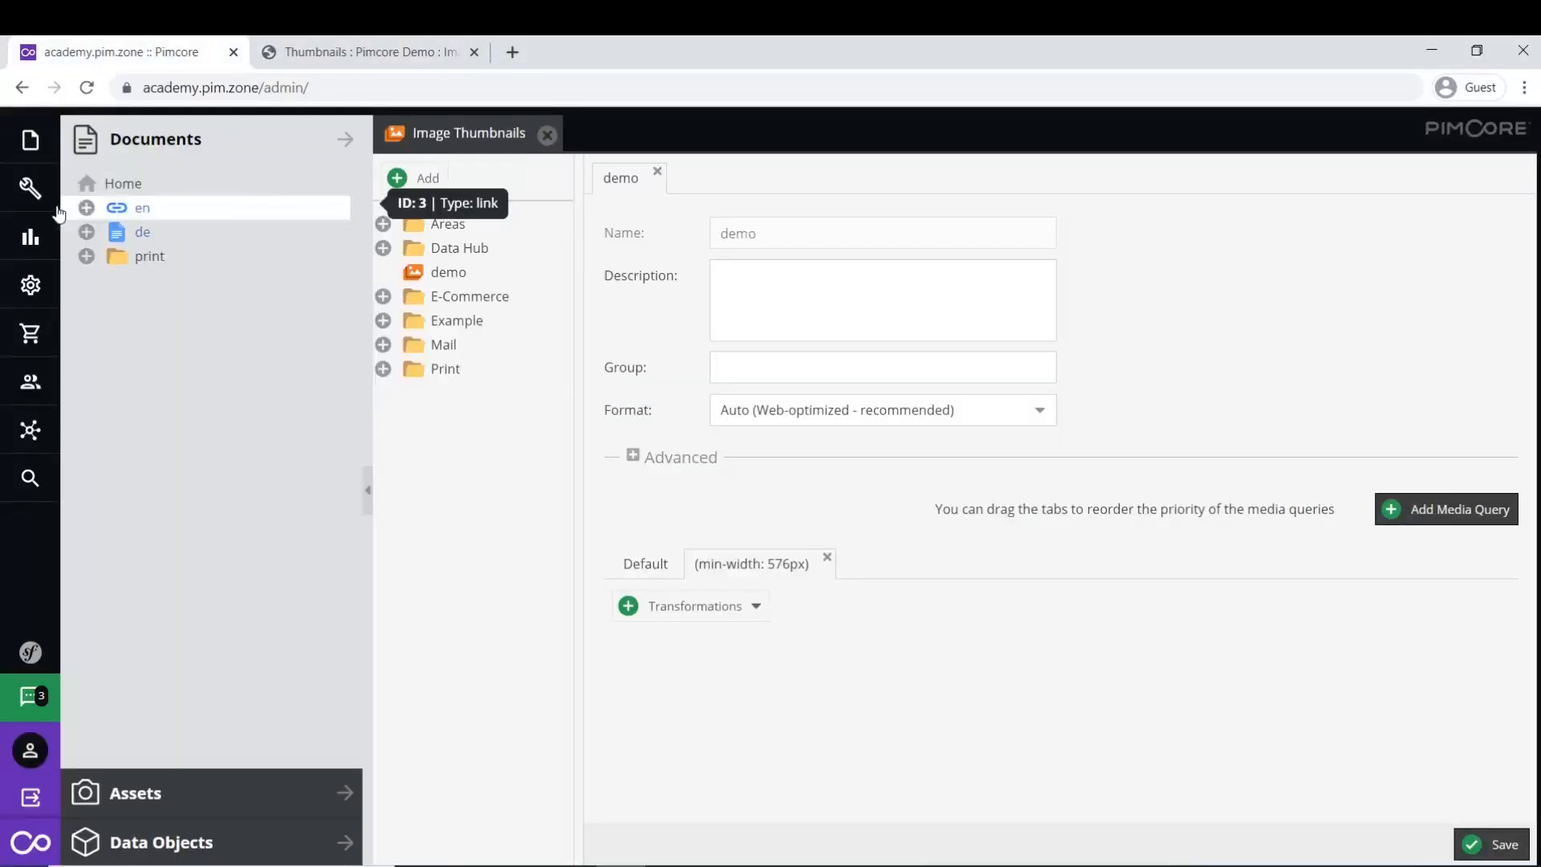
left_click(48, 197)
mouse_move(259, 571)
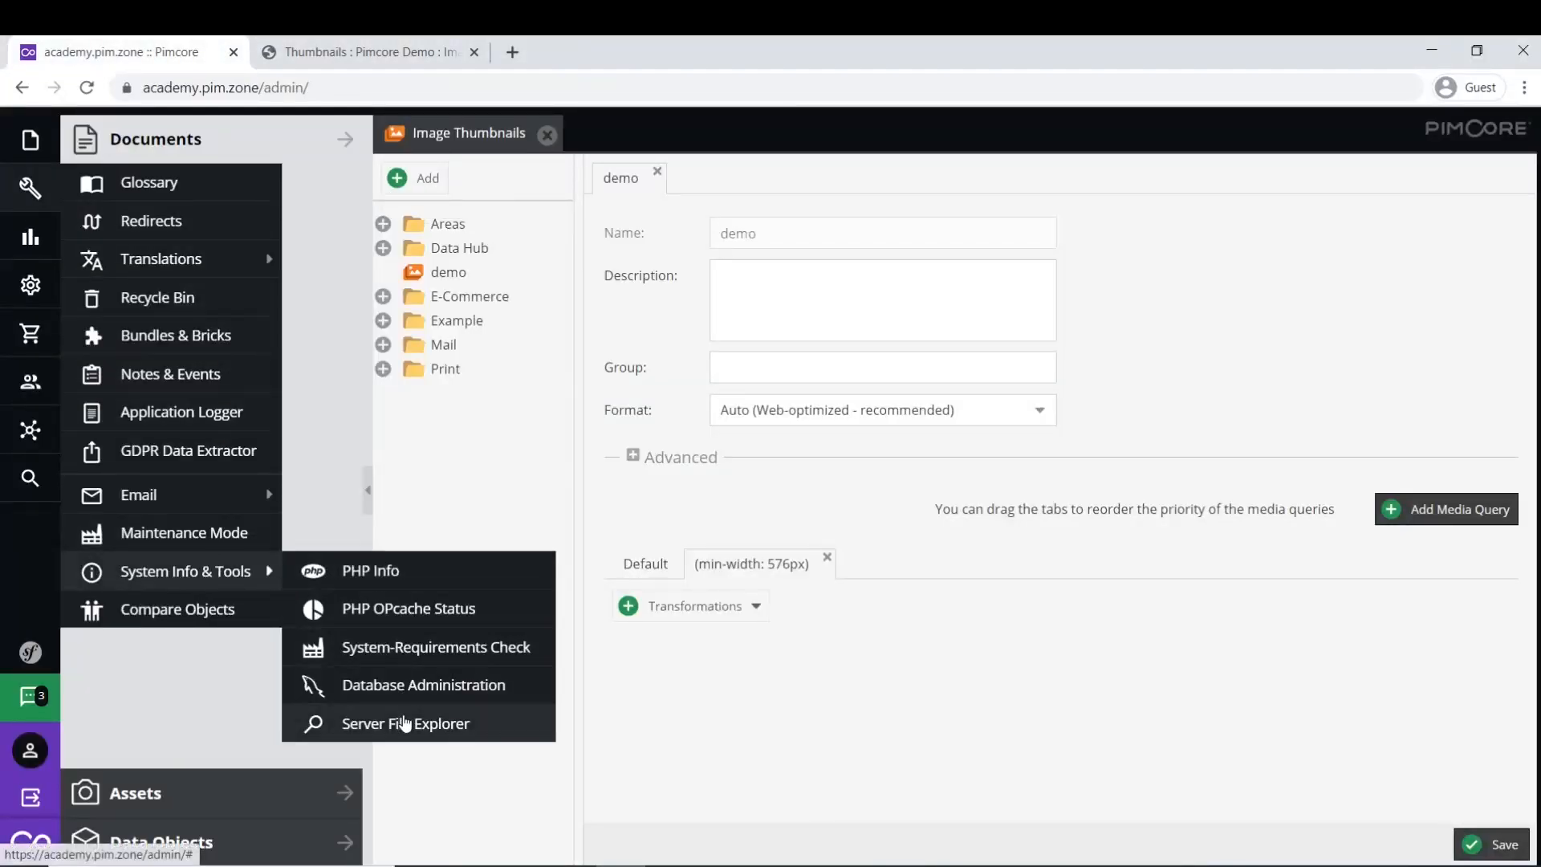
left_click(404, 723)
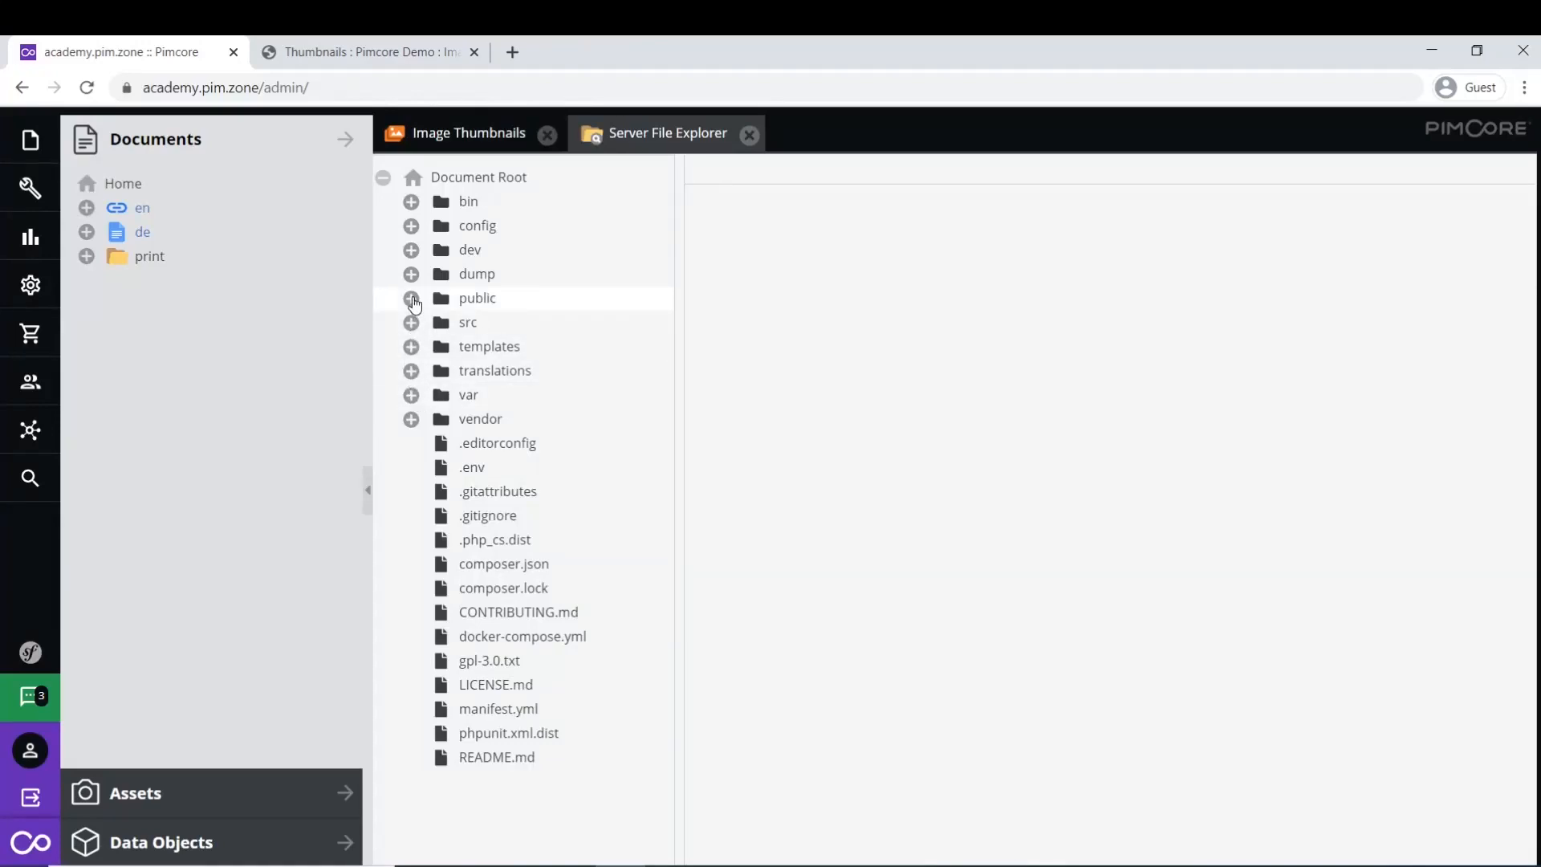
- Expand public/var/tmp/thumbnails and widen the file tree so names show fully
left_click(412, 300)
left_click(440, 421)
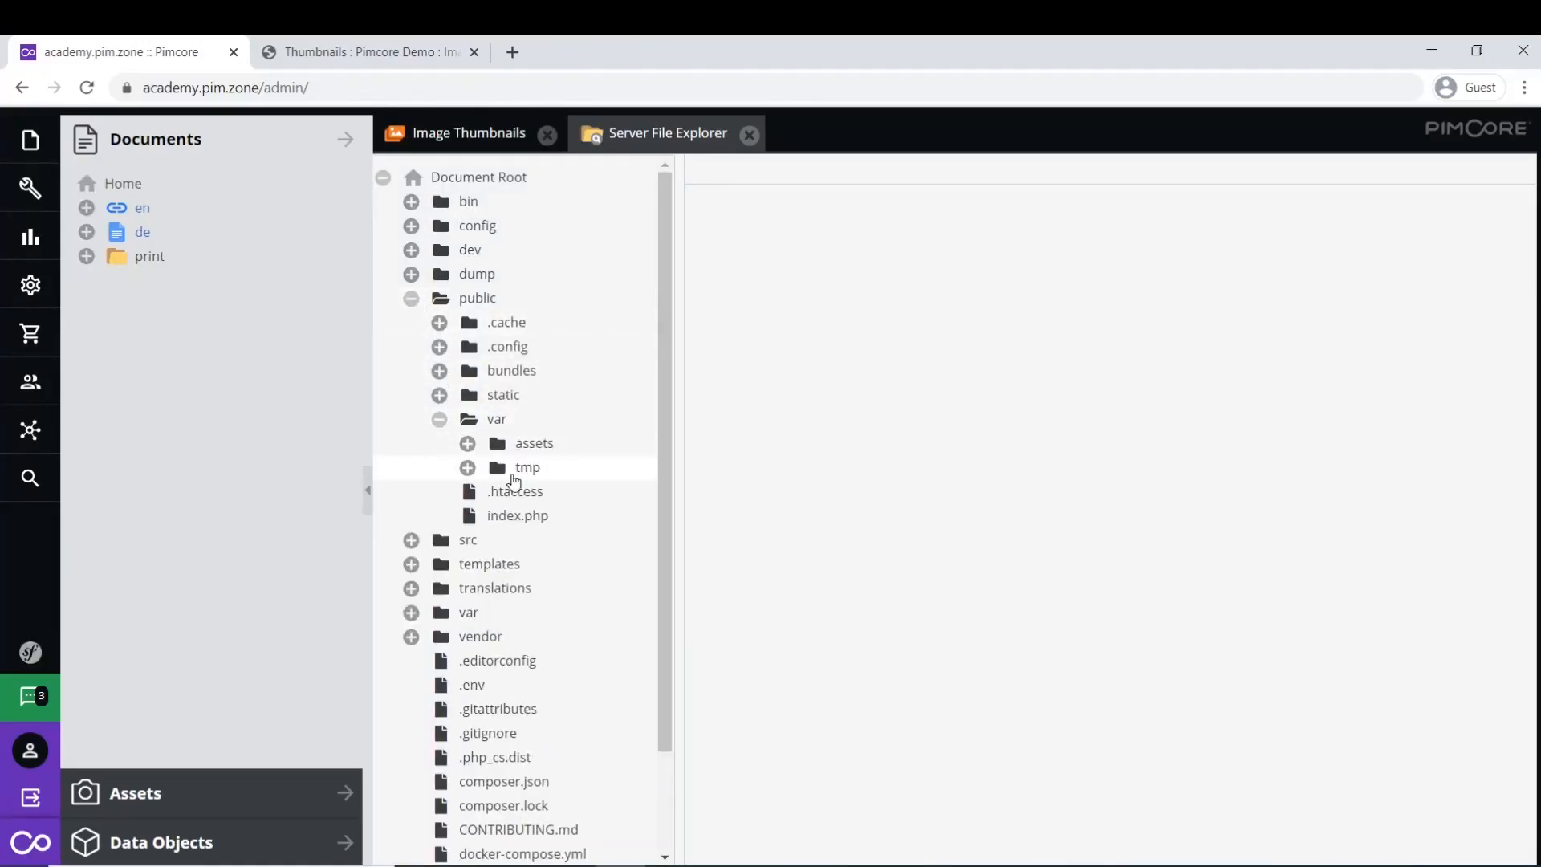
left_click(471, 472)
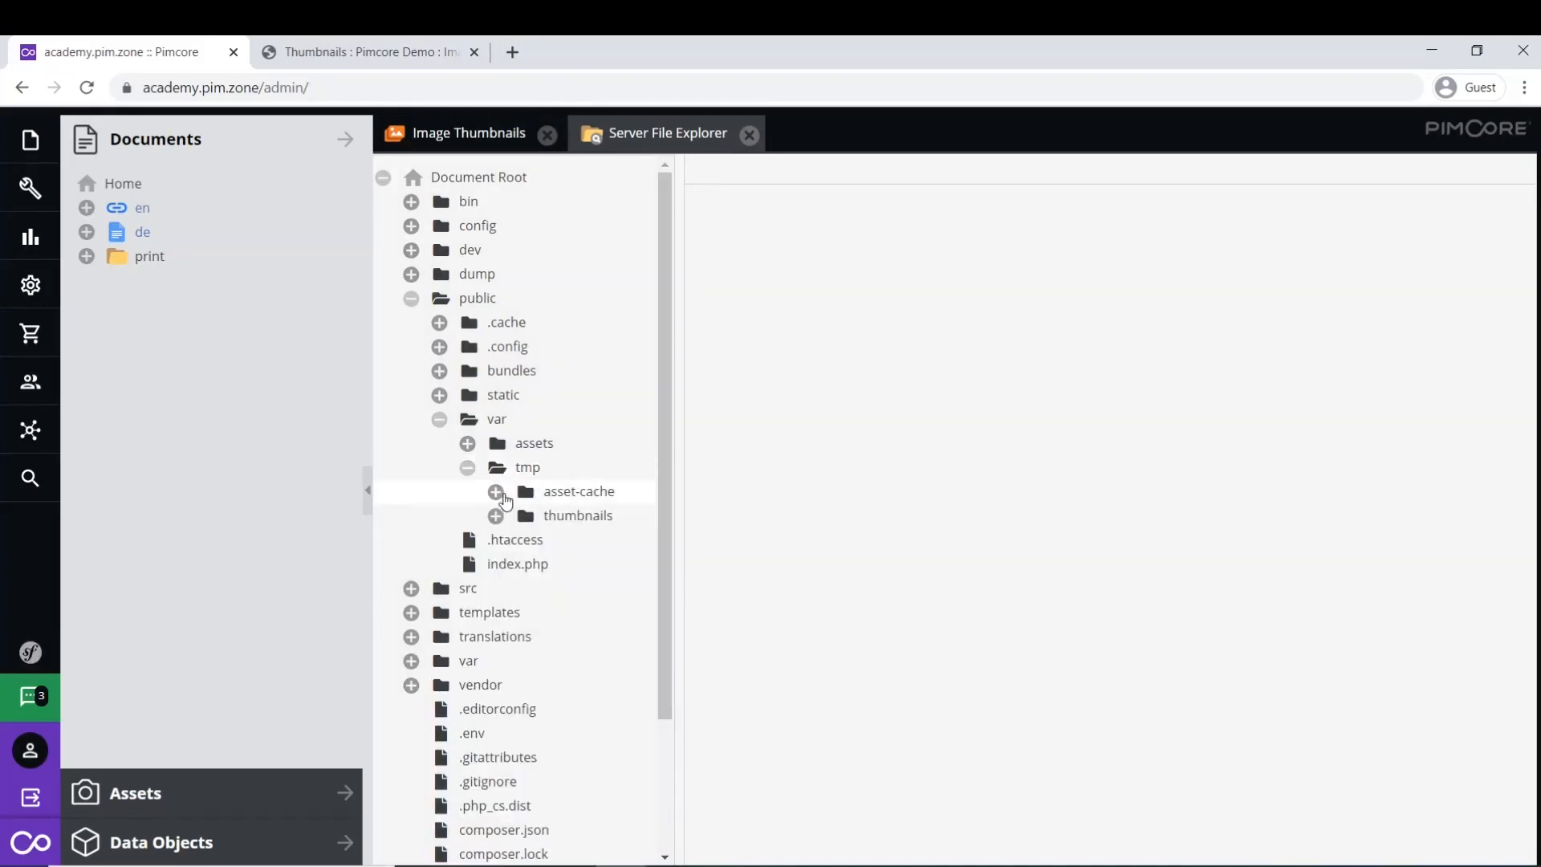
left_click(495, 516)
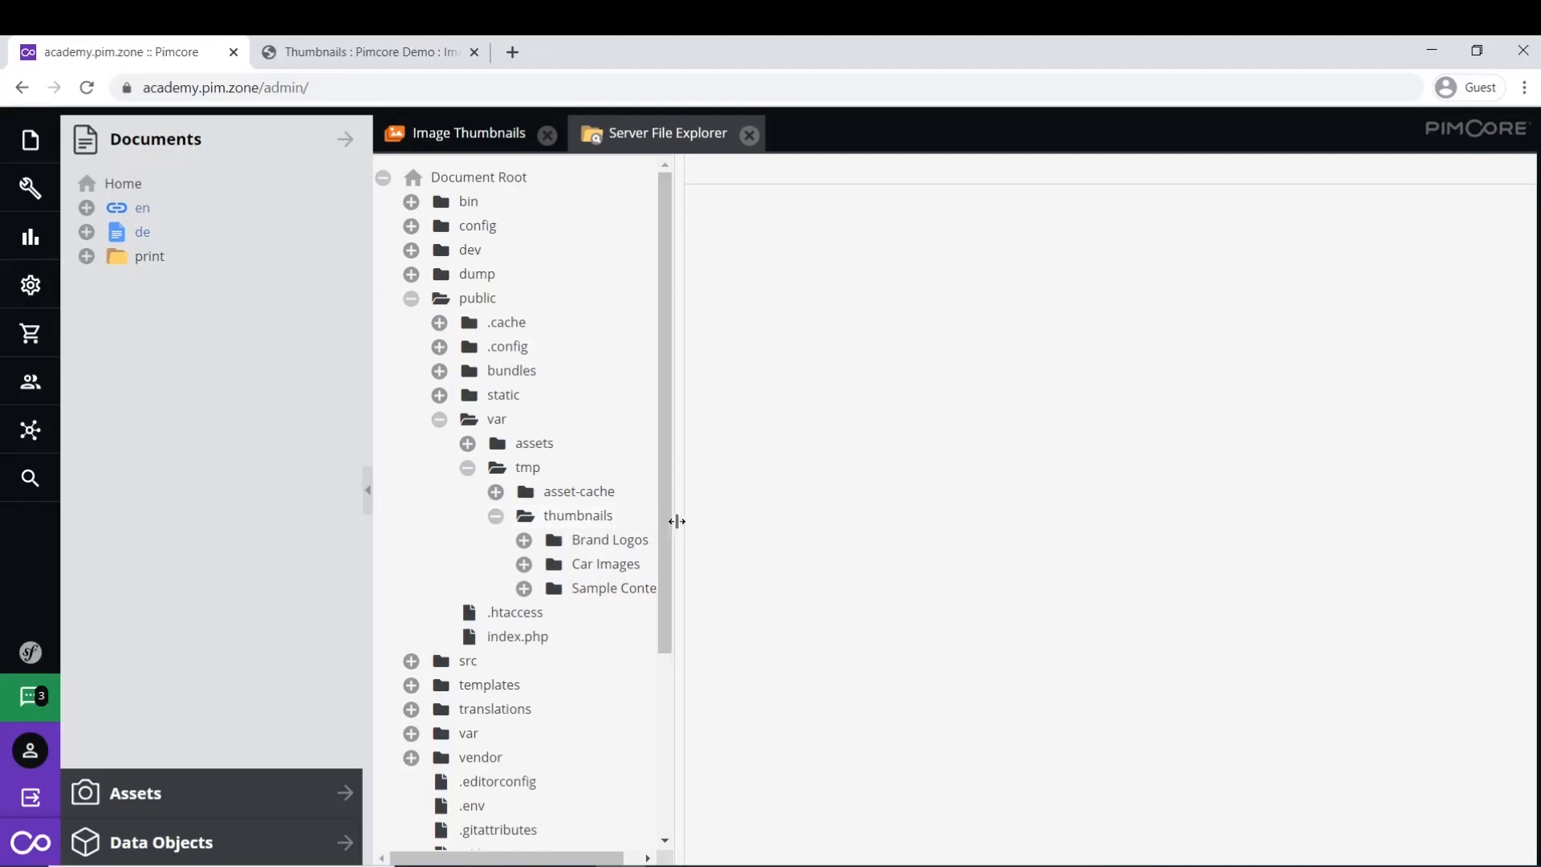
left_click_drag(678, 521, 748, 539)
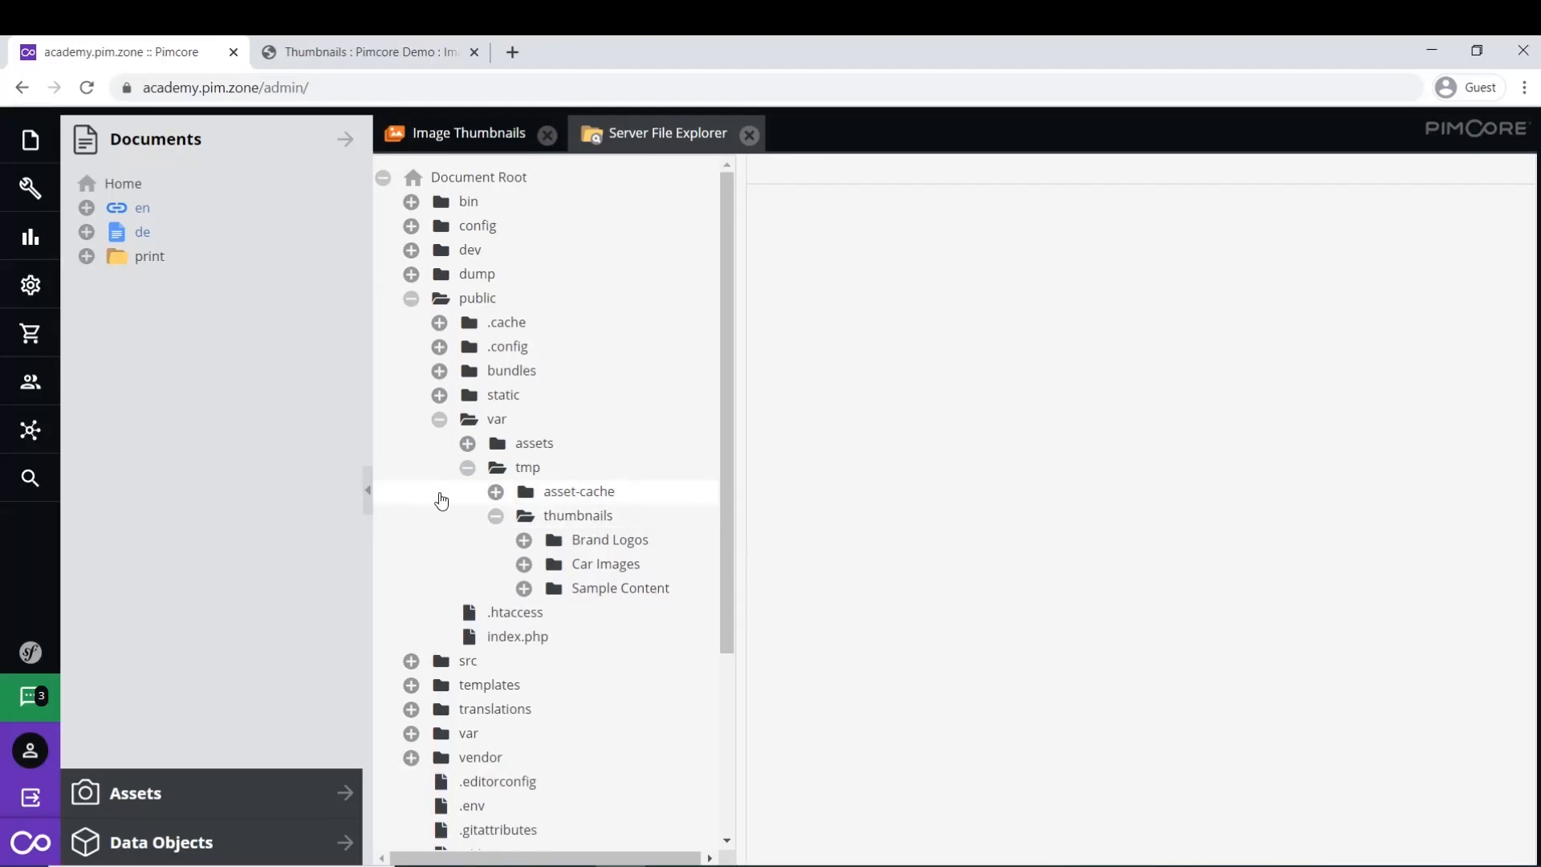
- Expand the Brand Logos folder and its first three generated logo thumbnail folders
left_click(523, 541)
left_click_drag(739, 578, 761, 582)
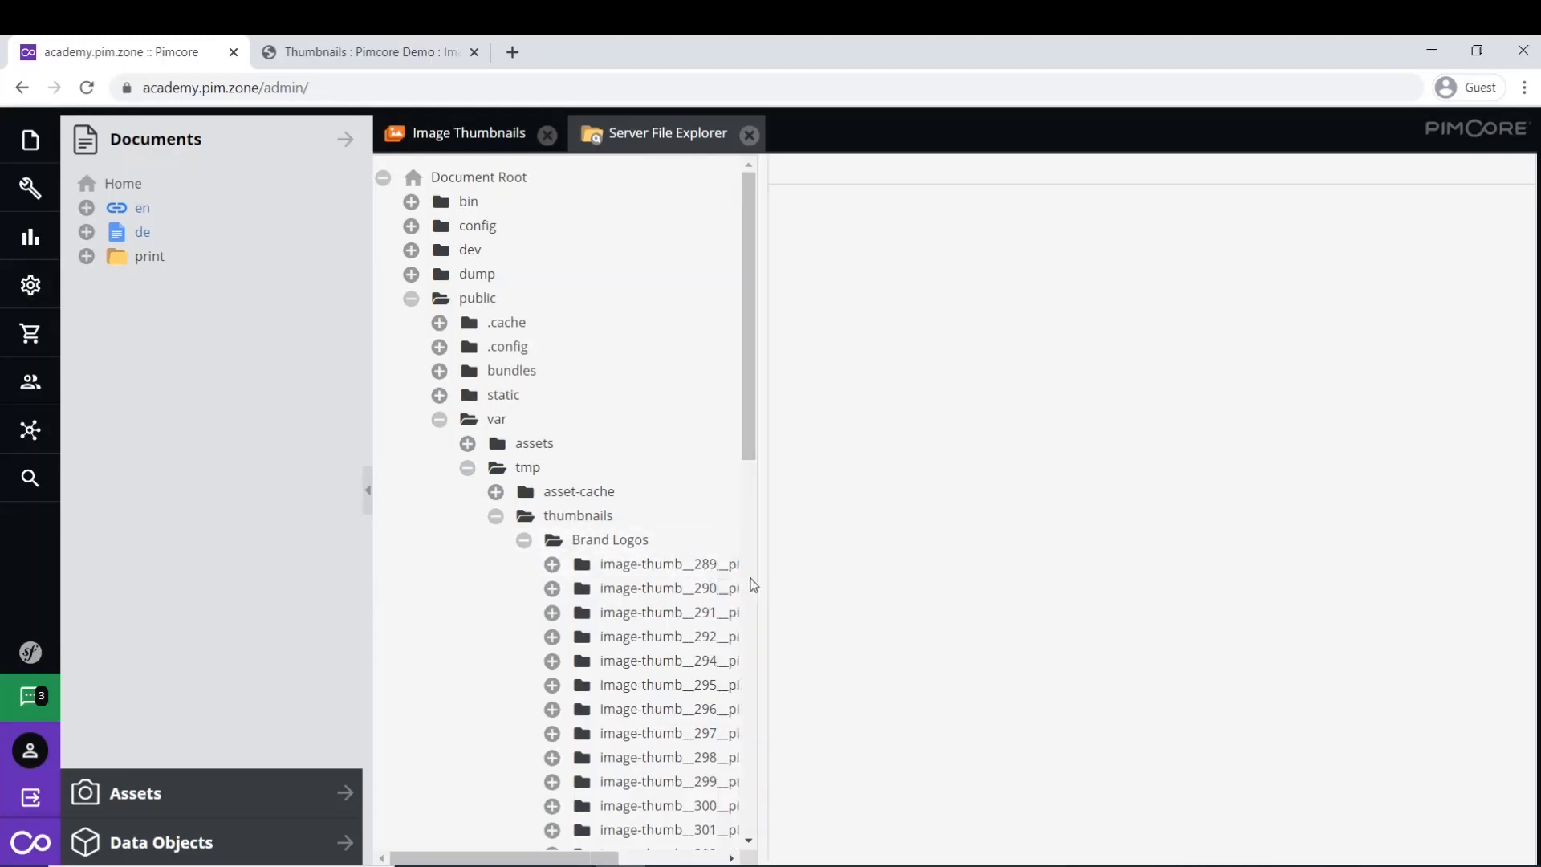
left_click(552, 564)
left_click(551, 612)
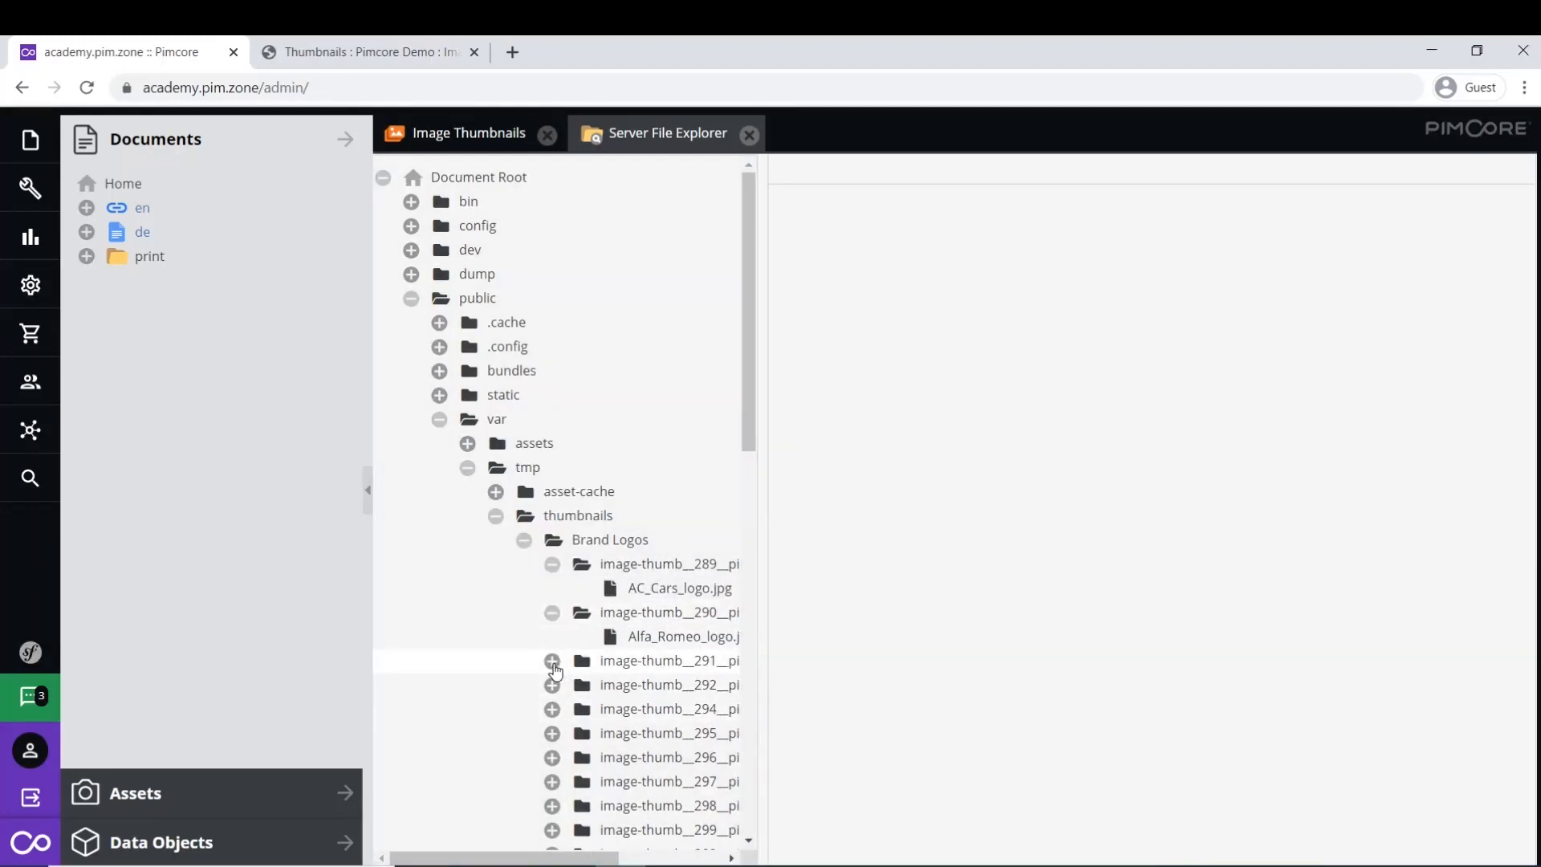
left_click(552, 662)
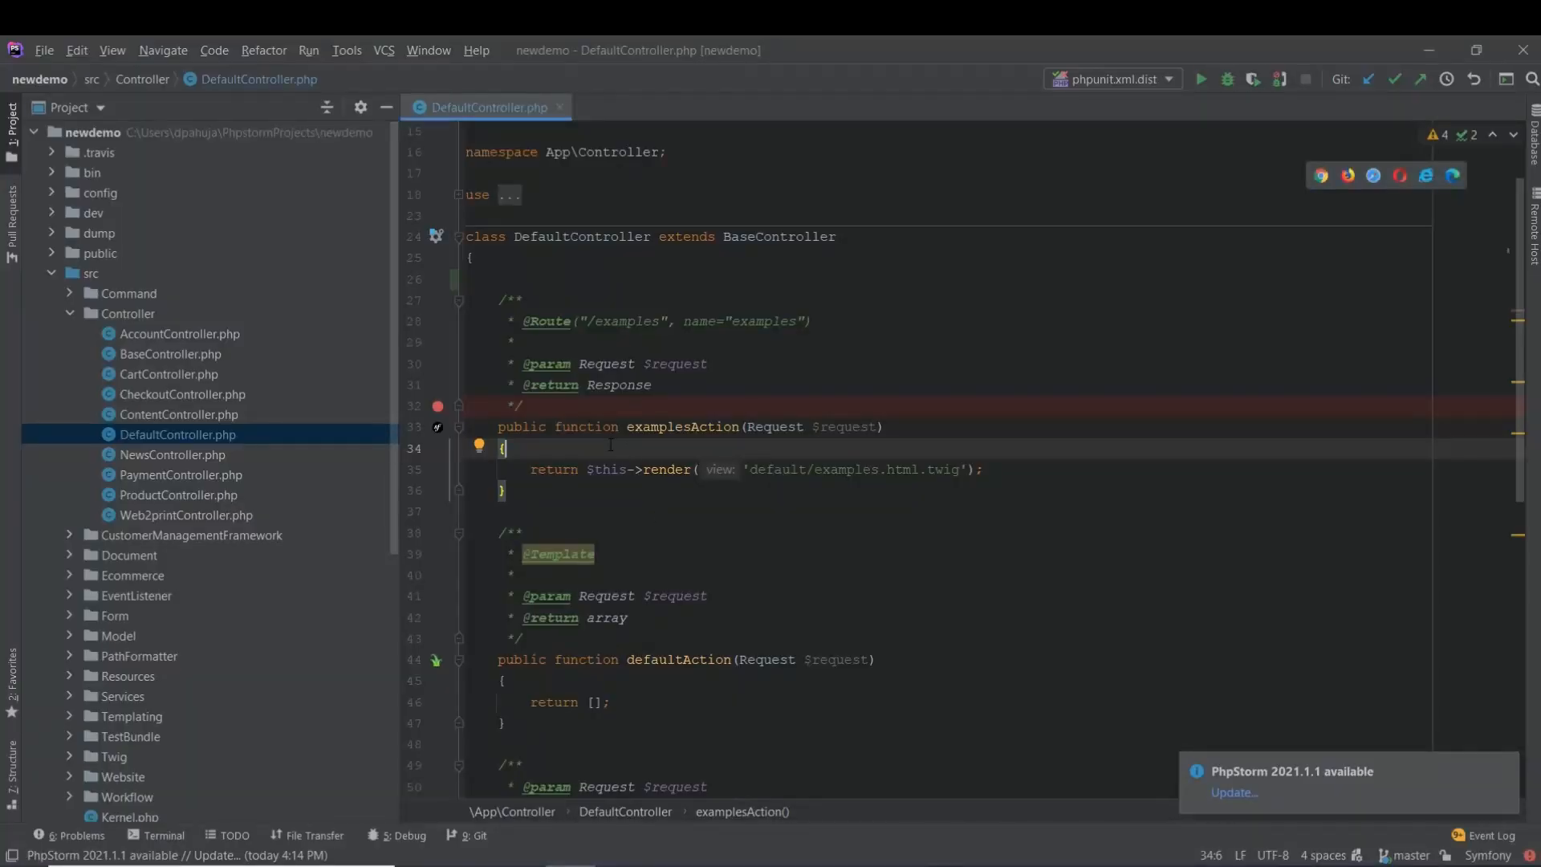
- Add $asset = Asset\Image::getById(40); echo $asset->getThumbnail('demo'); die; to examplesAction
key("Return")
type("$a")
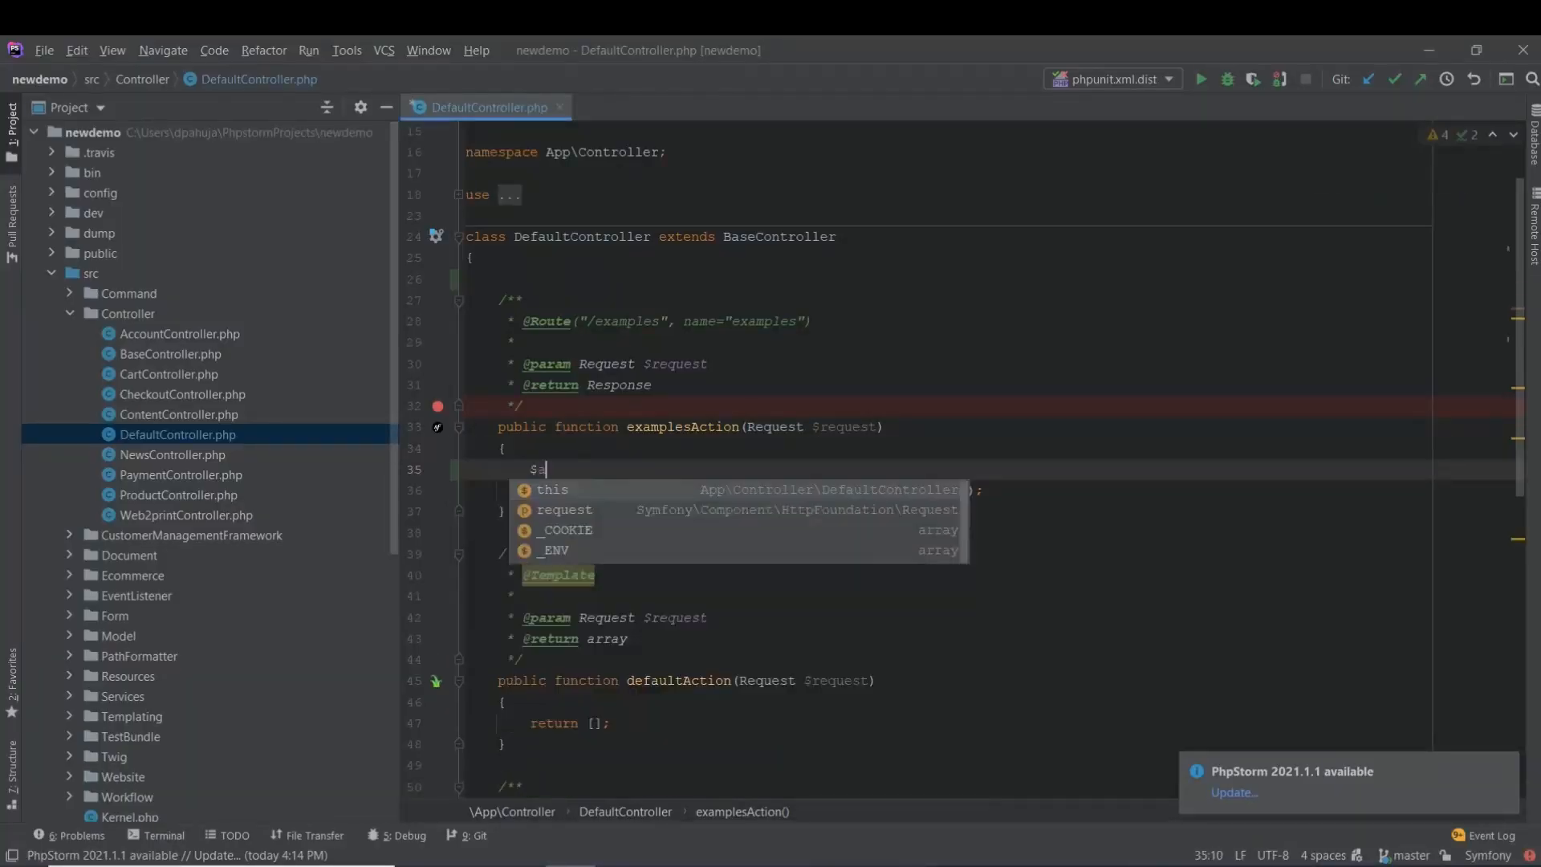
type("sset = ")
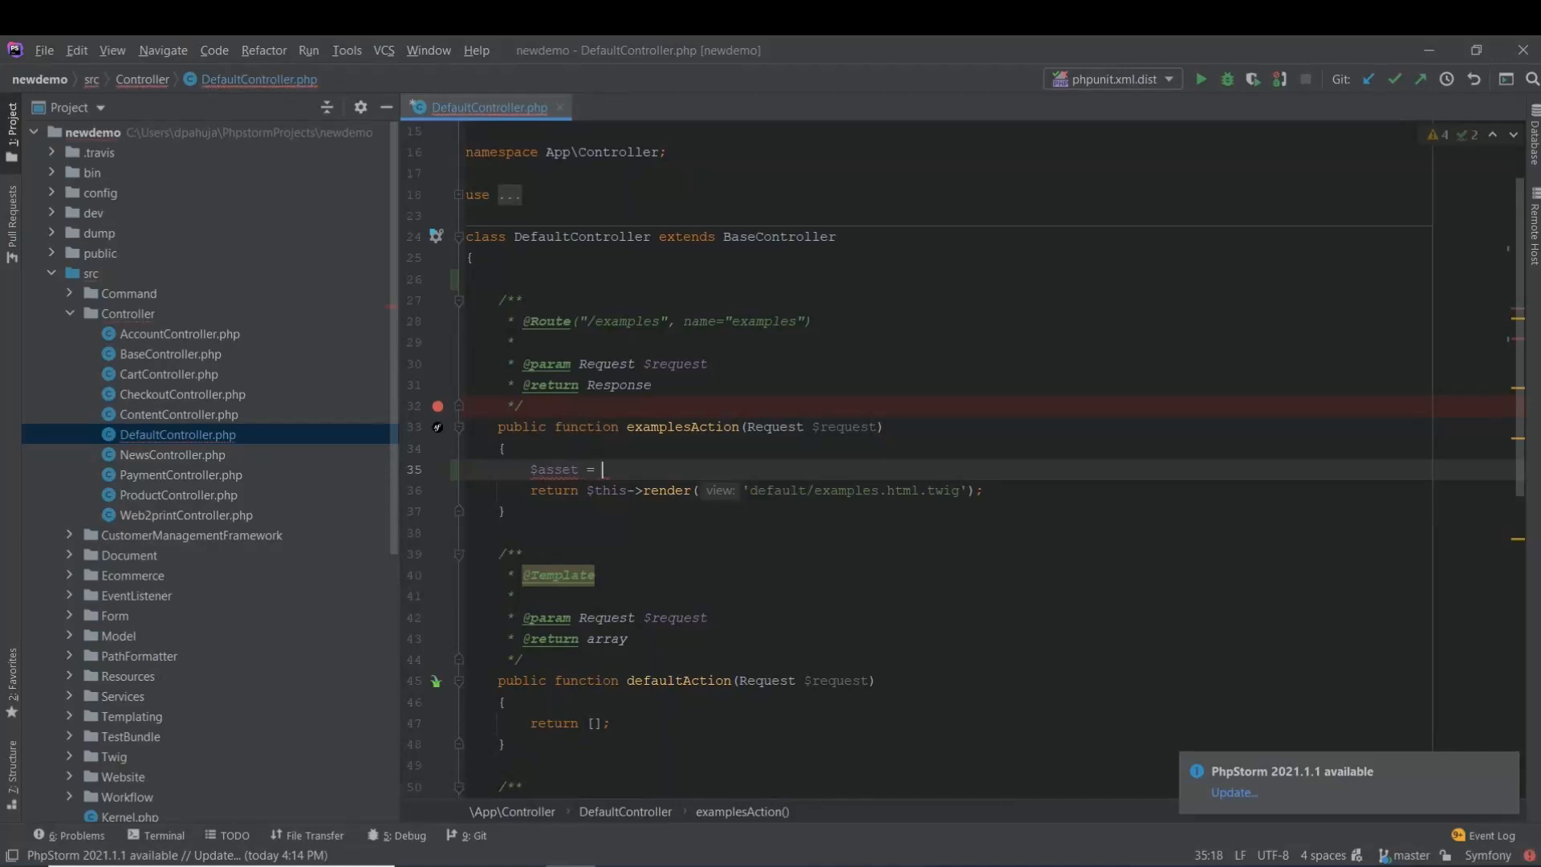
type("Asset\\")
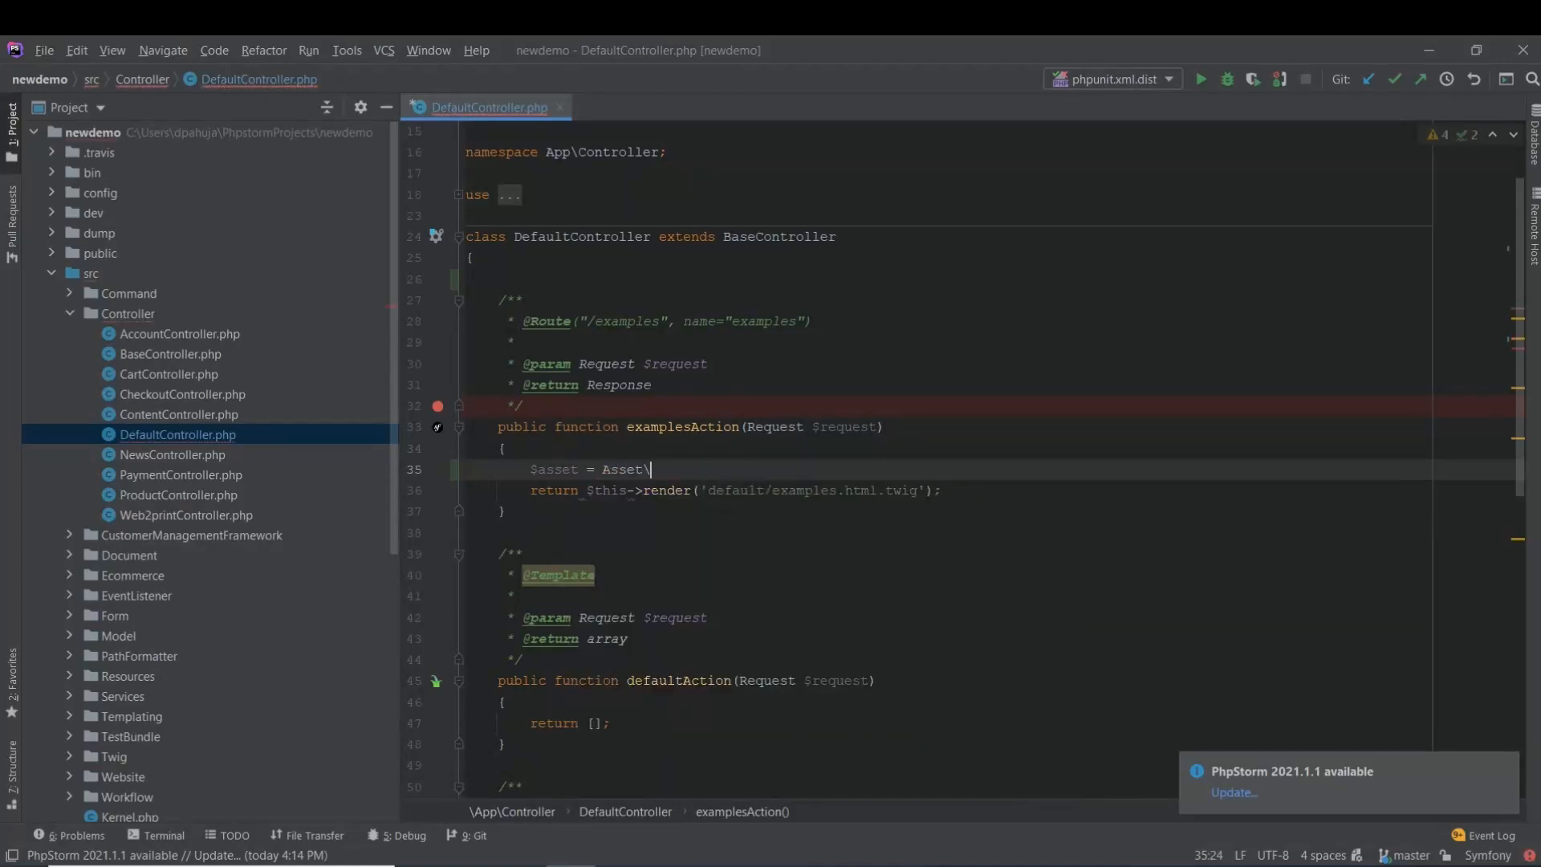
type("Image::")
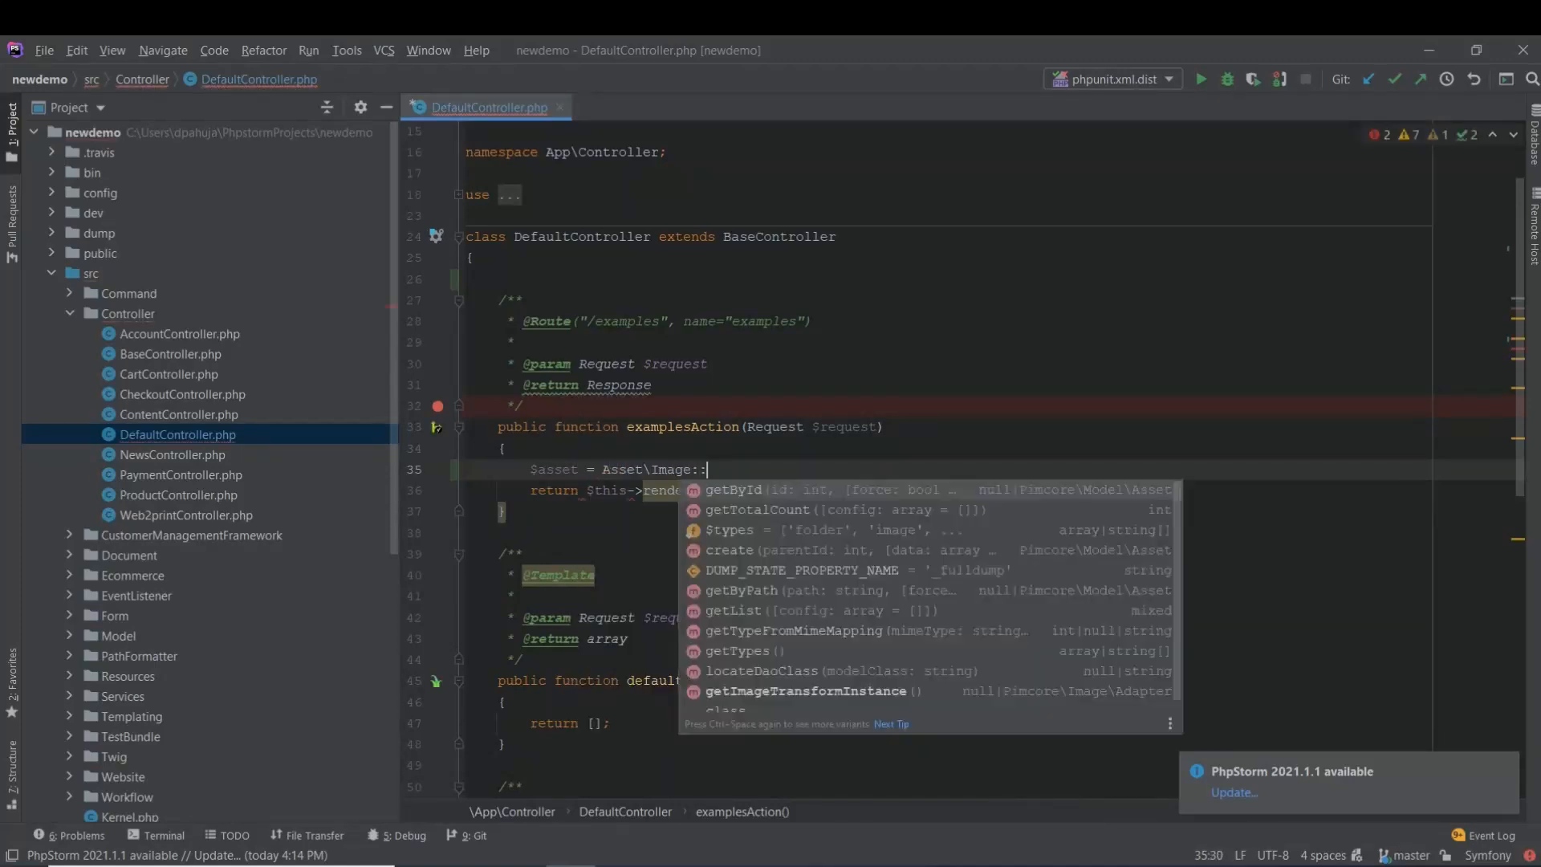
type("getById(40)")
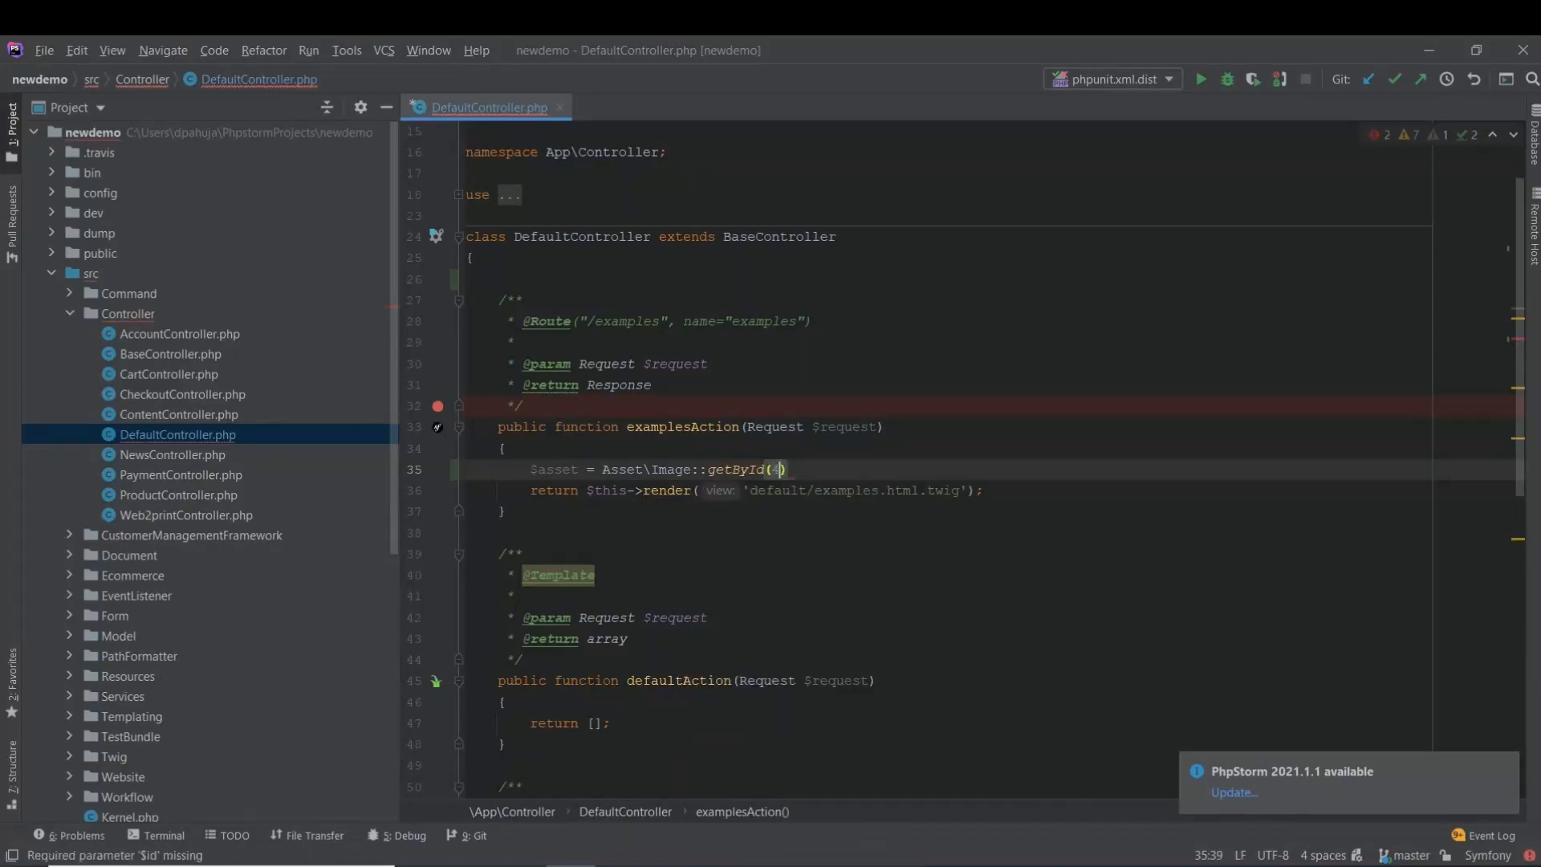
type(";")
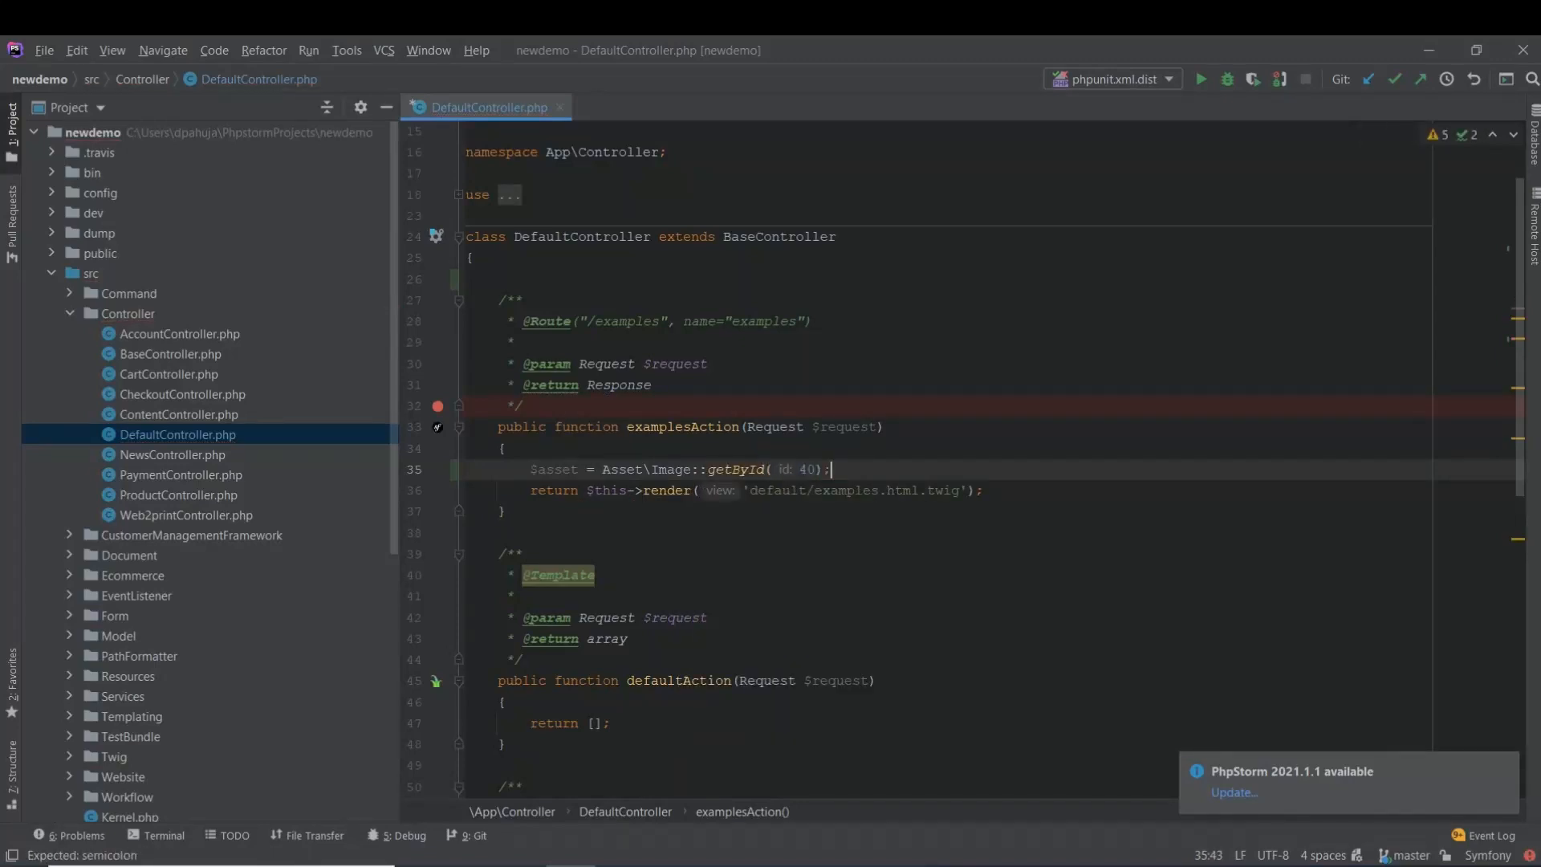
key("Return")
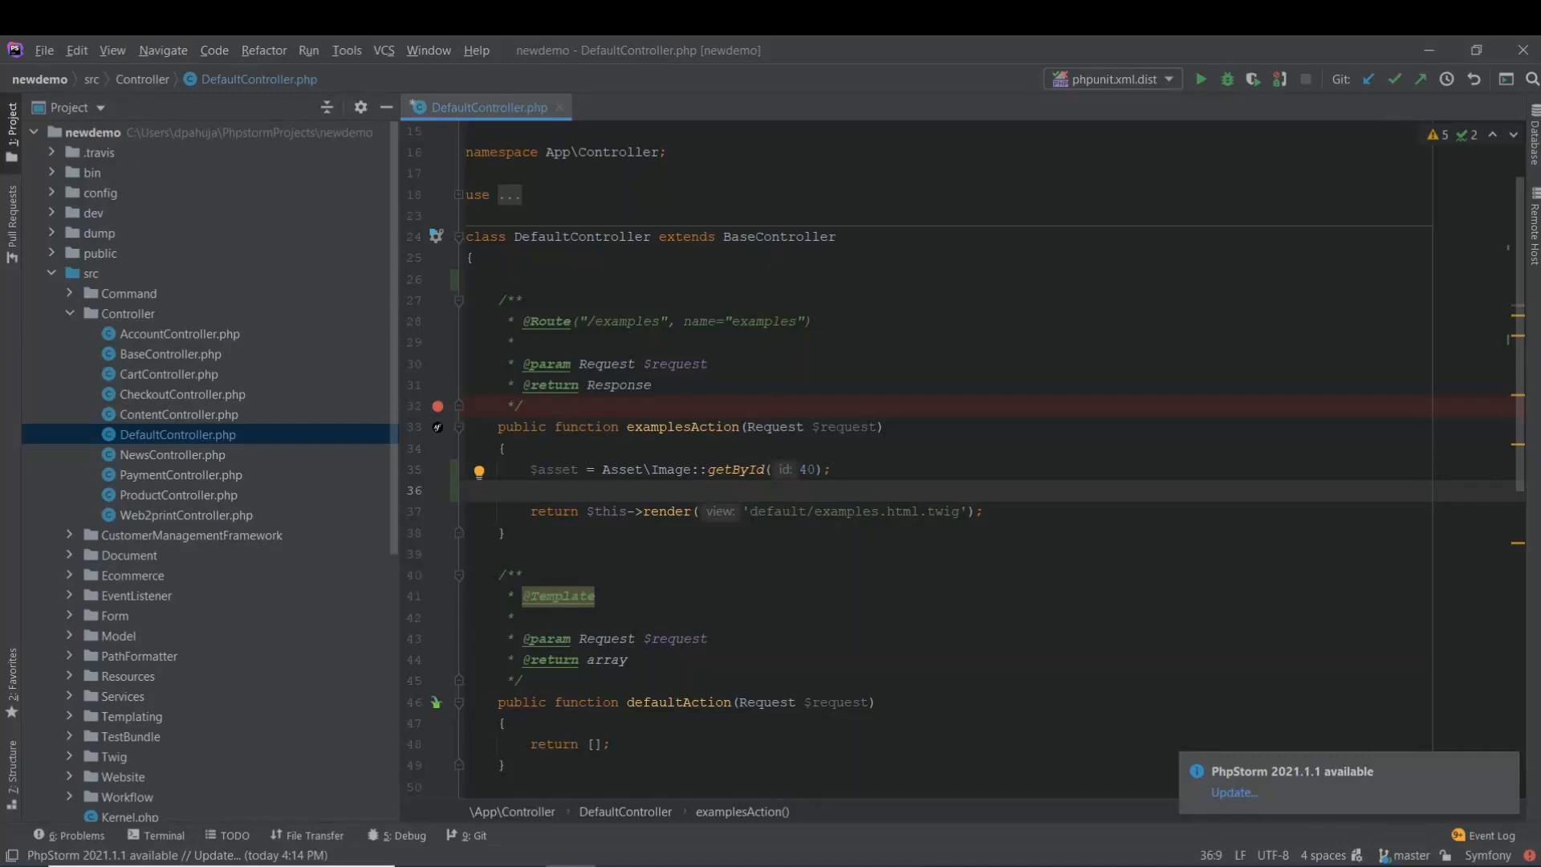
type("echo $ass")
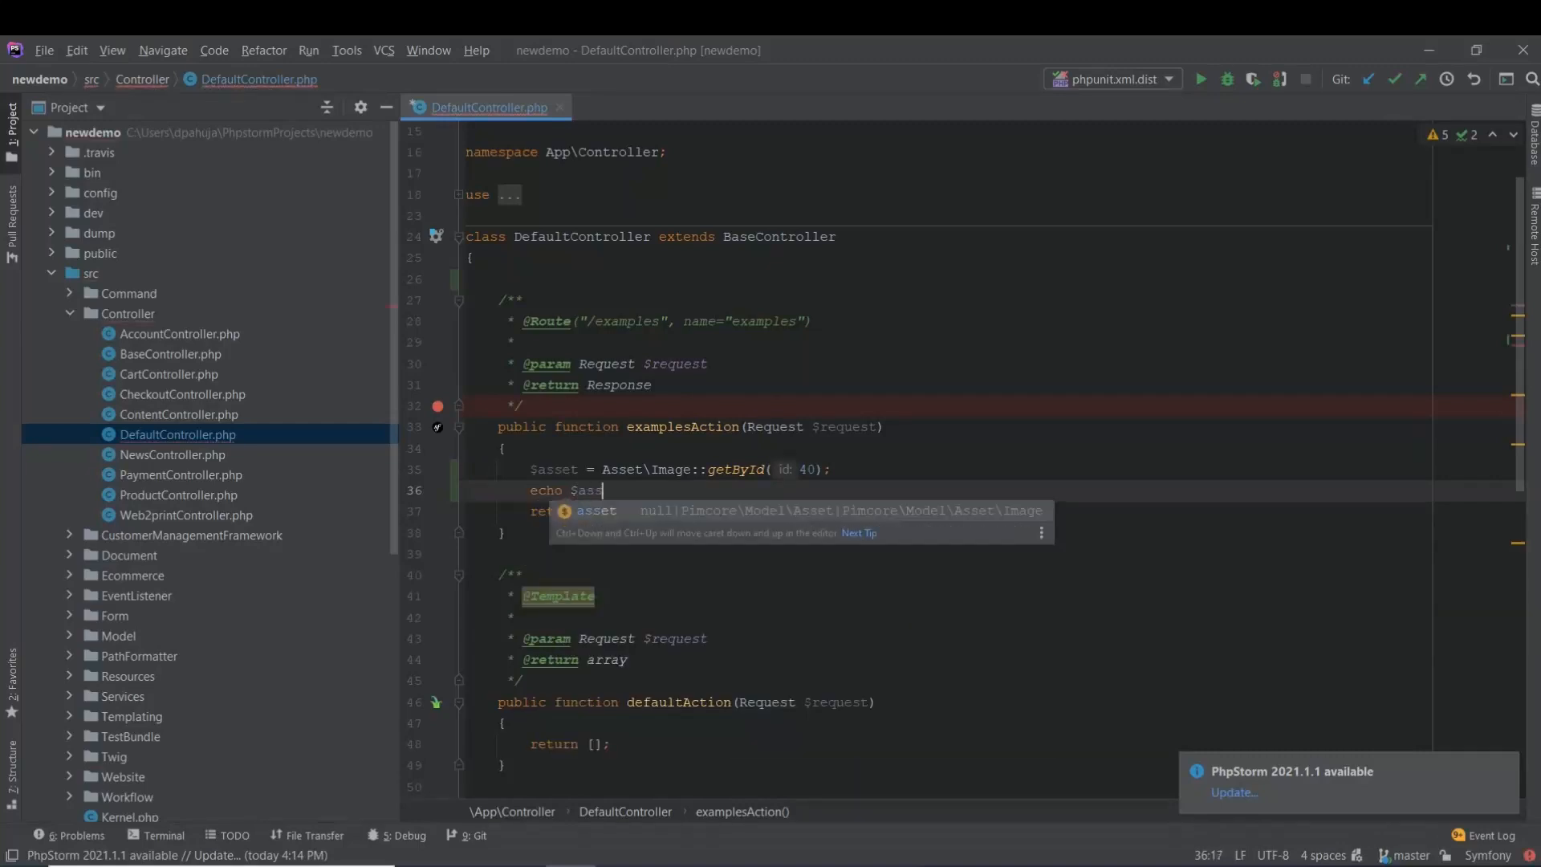
type("et->get")
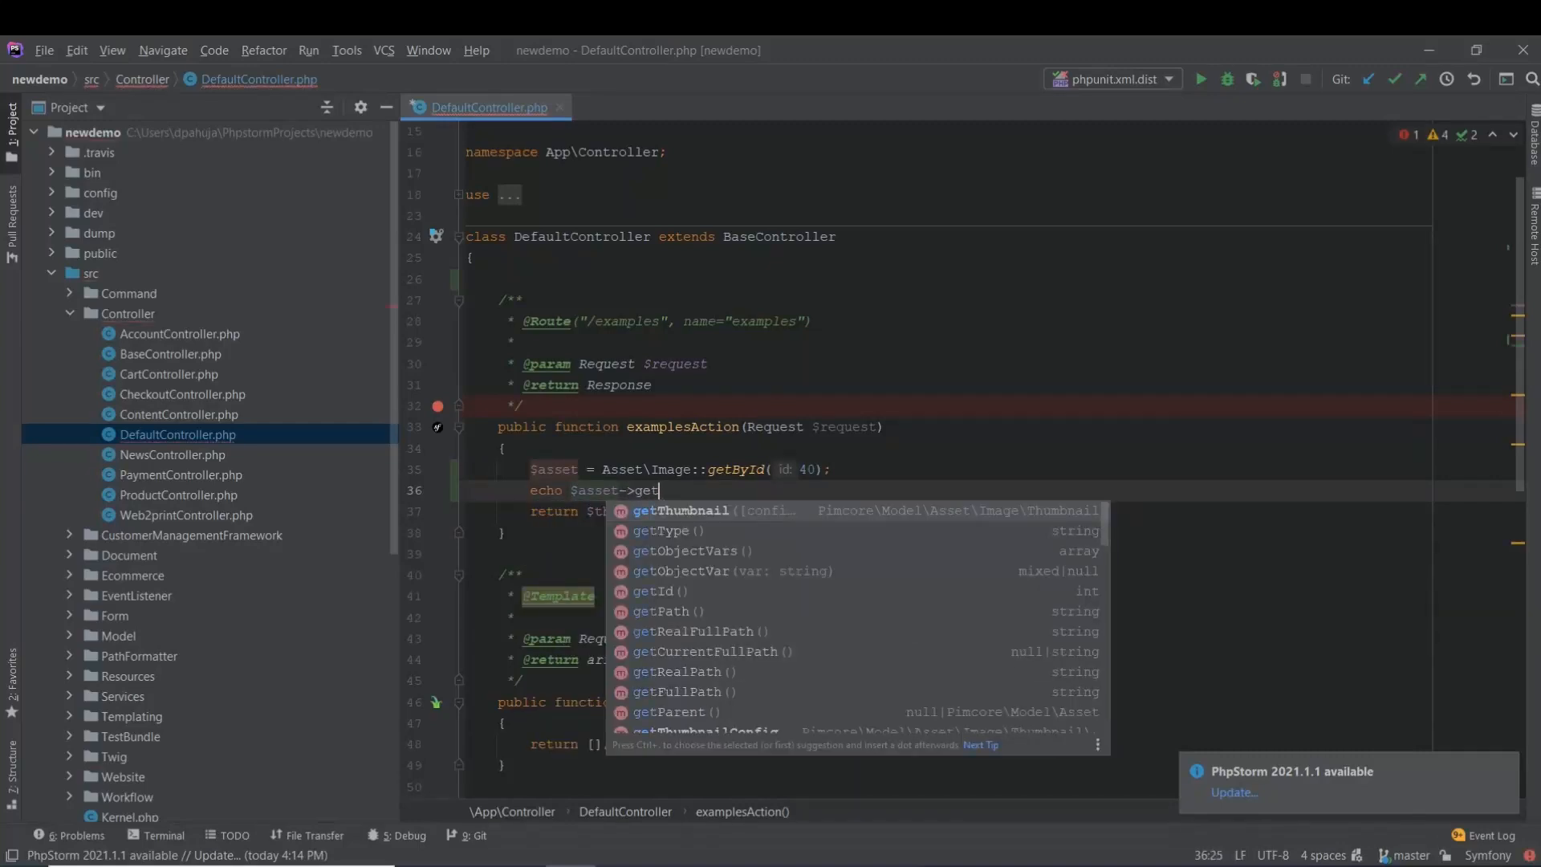
key("Return")
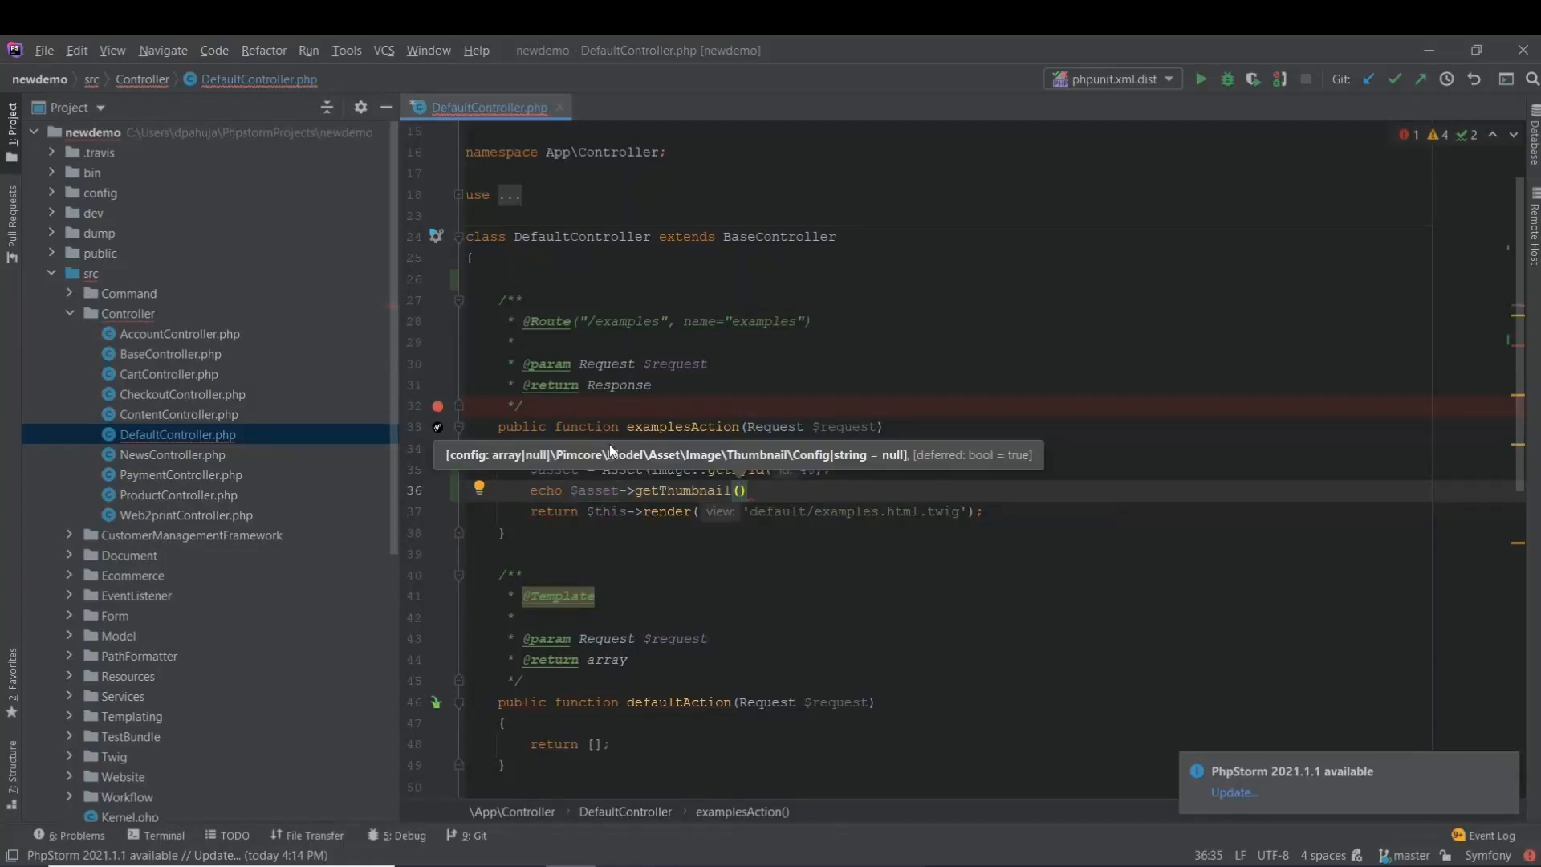
type("'demo'")
key("End")
type("; die;")
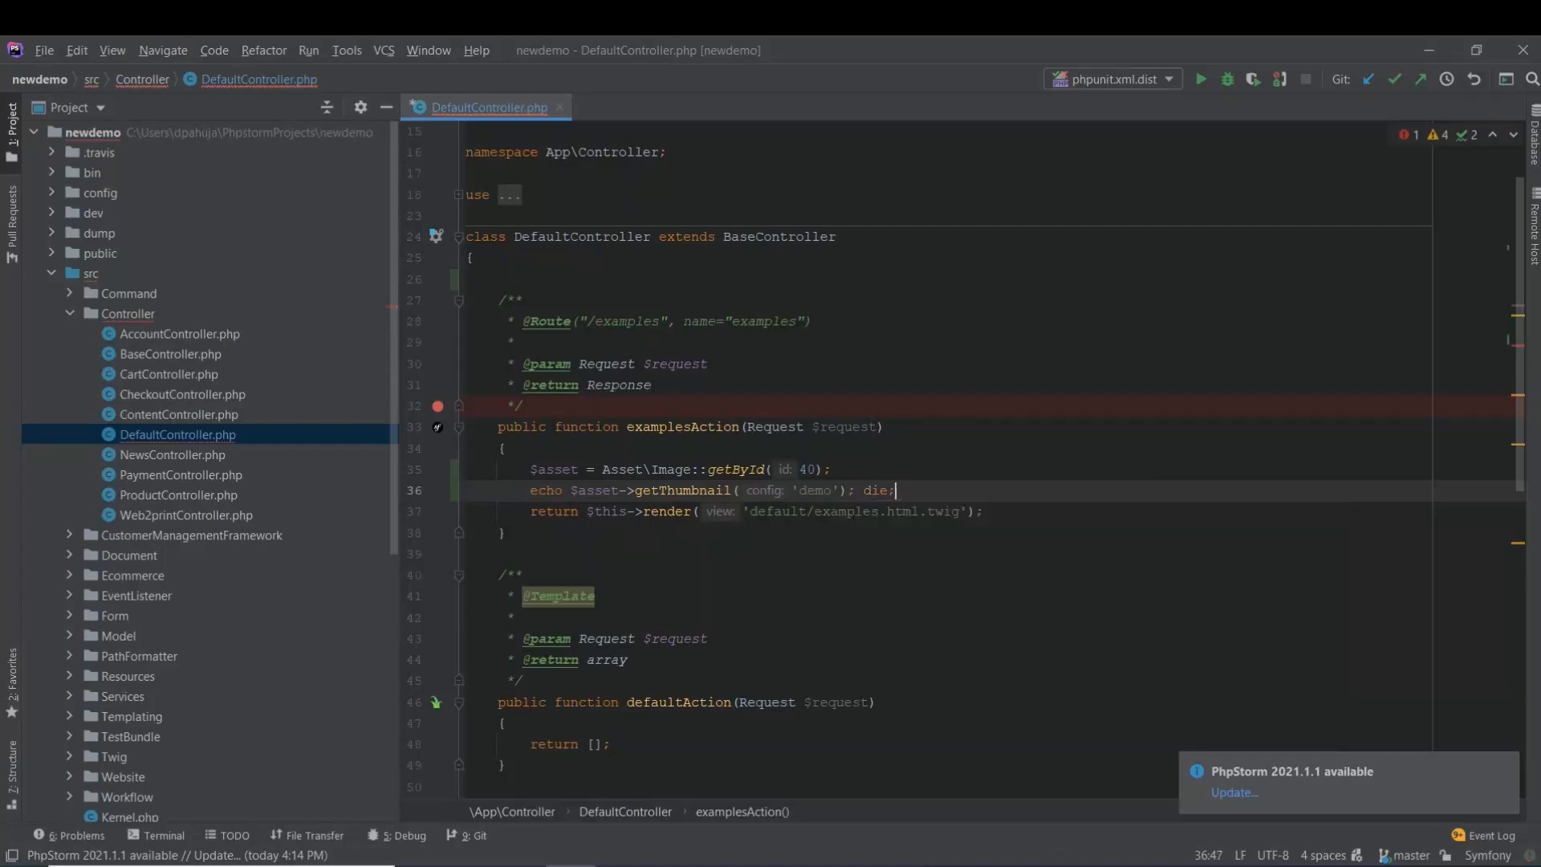
key("Return")
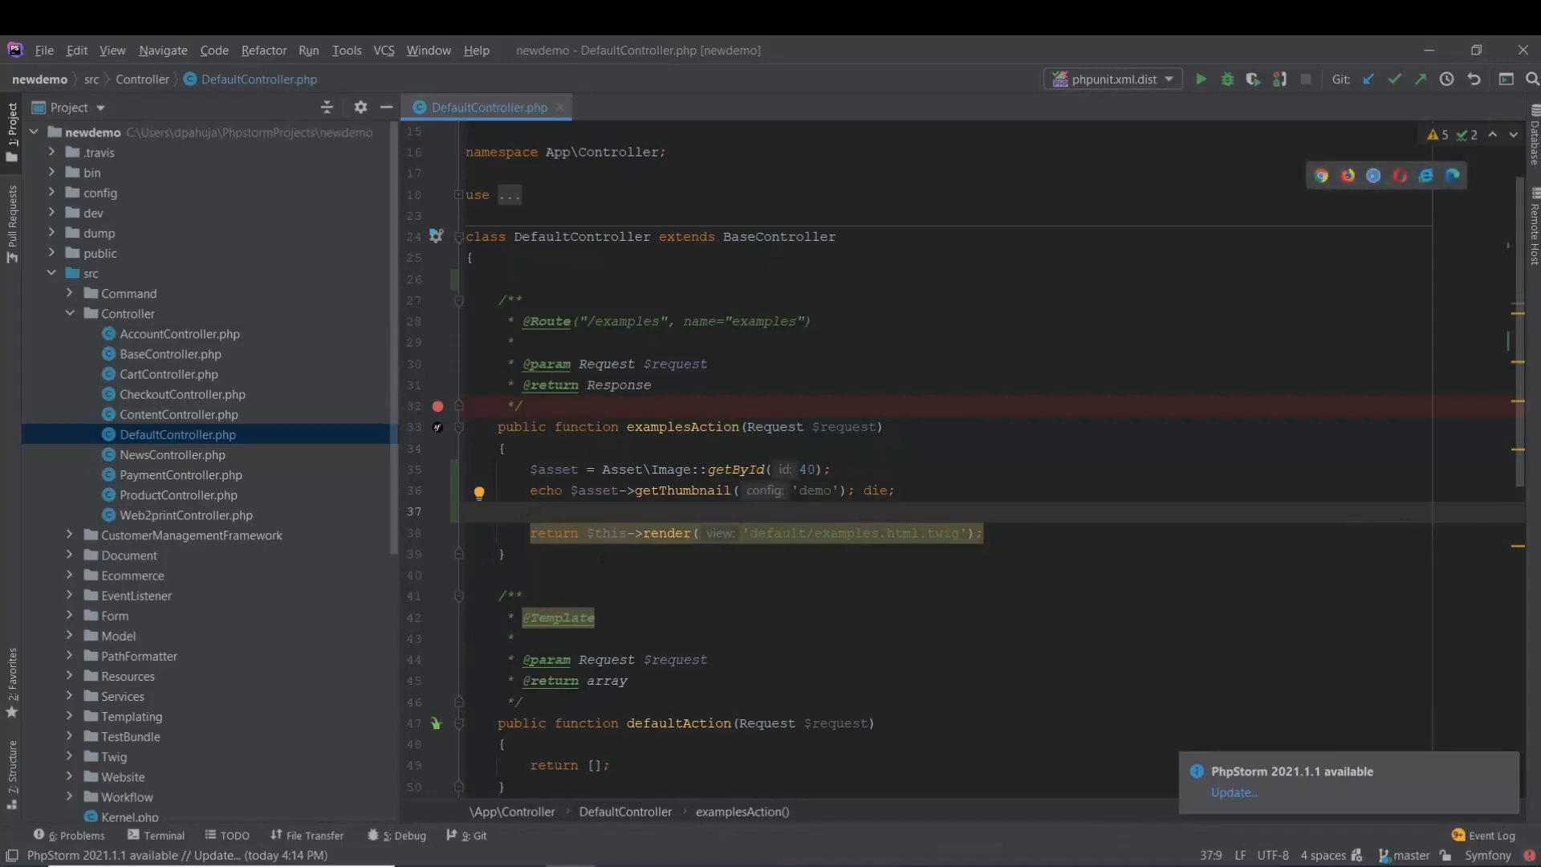
left_click(621, 865)
left_click(512, 51)
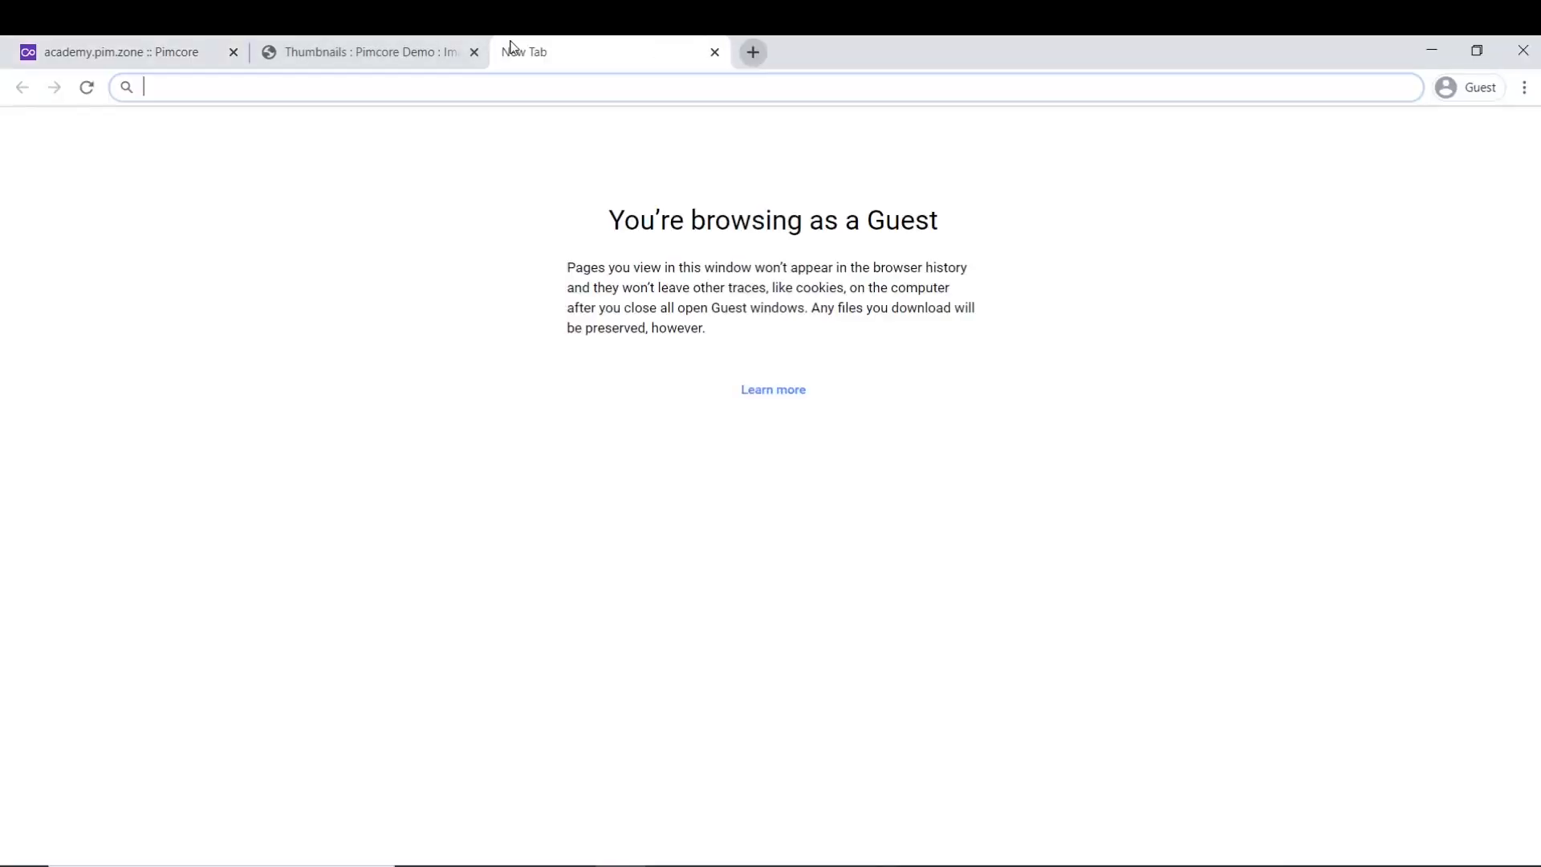
type("https://academy.pim.zone/examples")
key("Return")
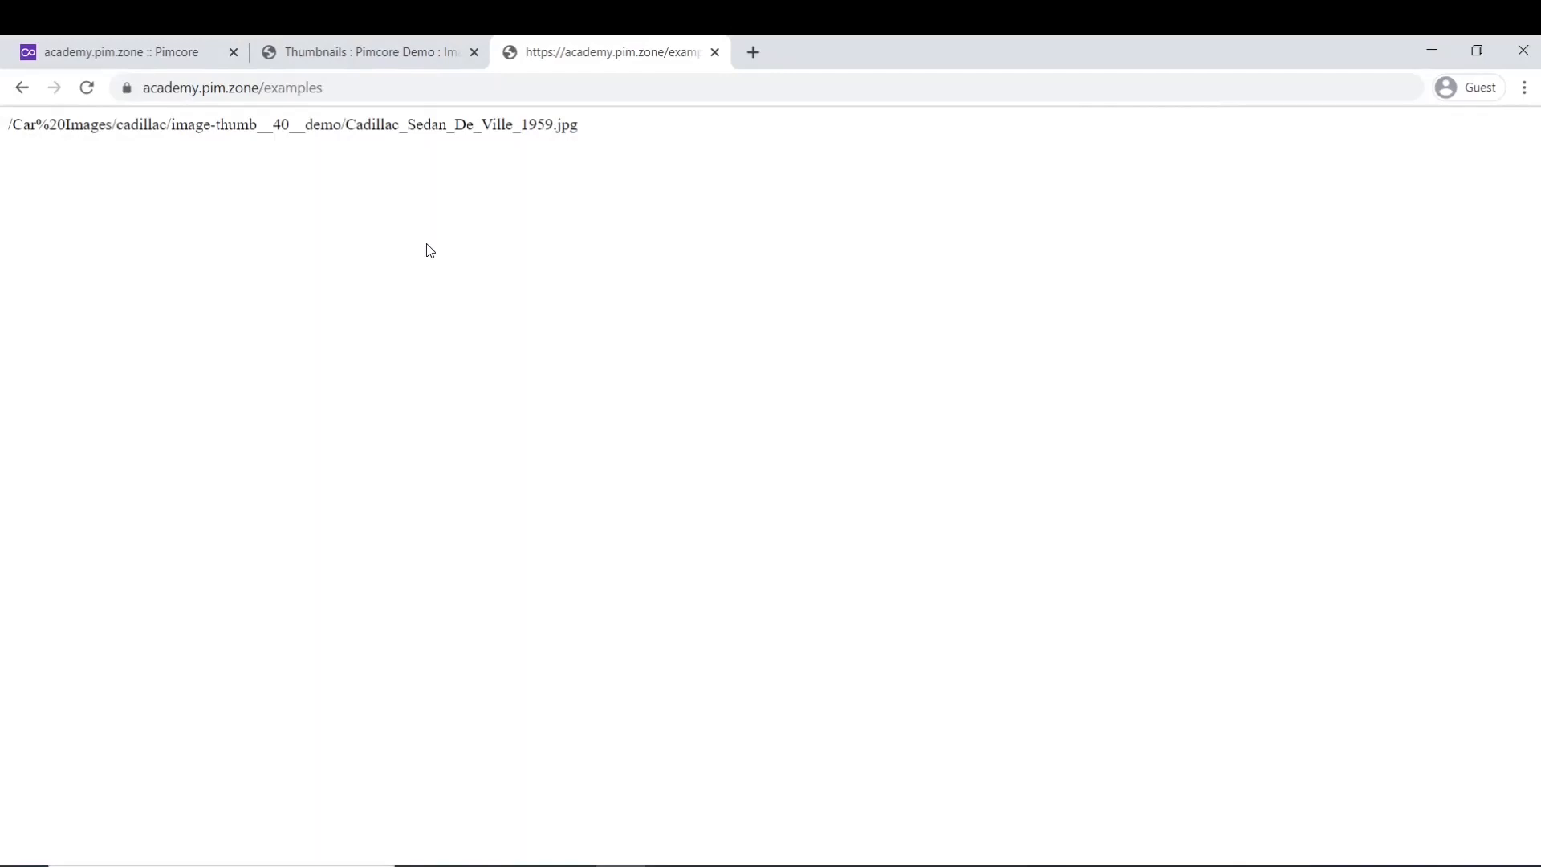
left_click(184, 63)
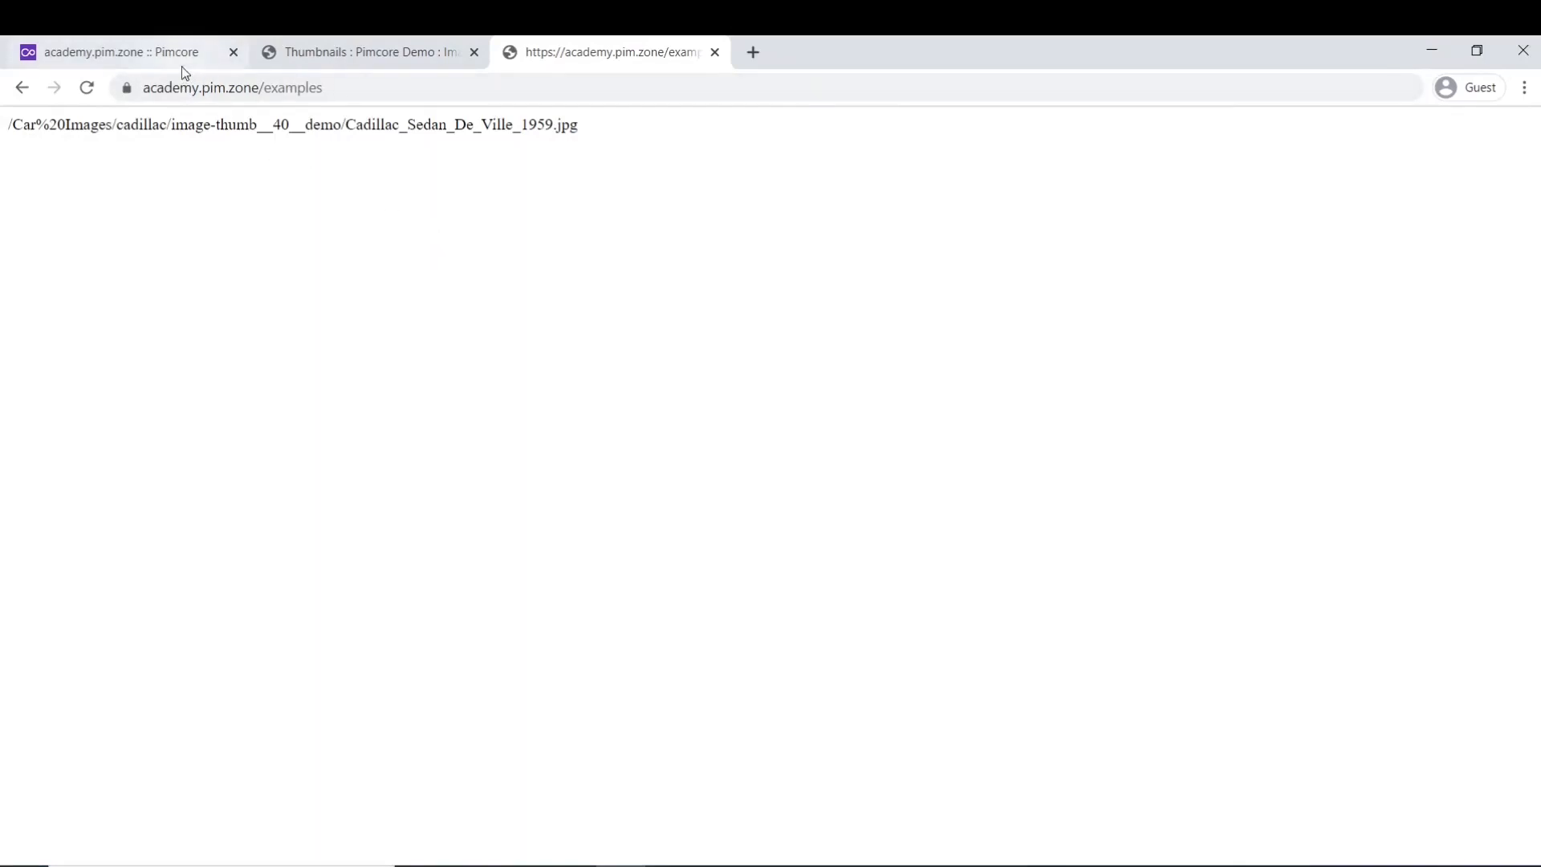
- Set the demo thumbnail's output format to PNG and save it
left_click(430, 141)
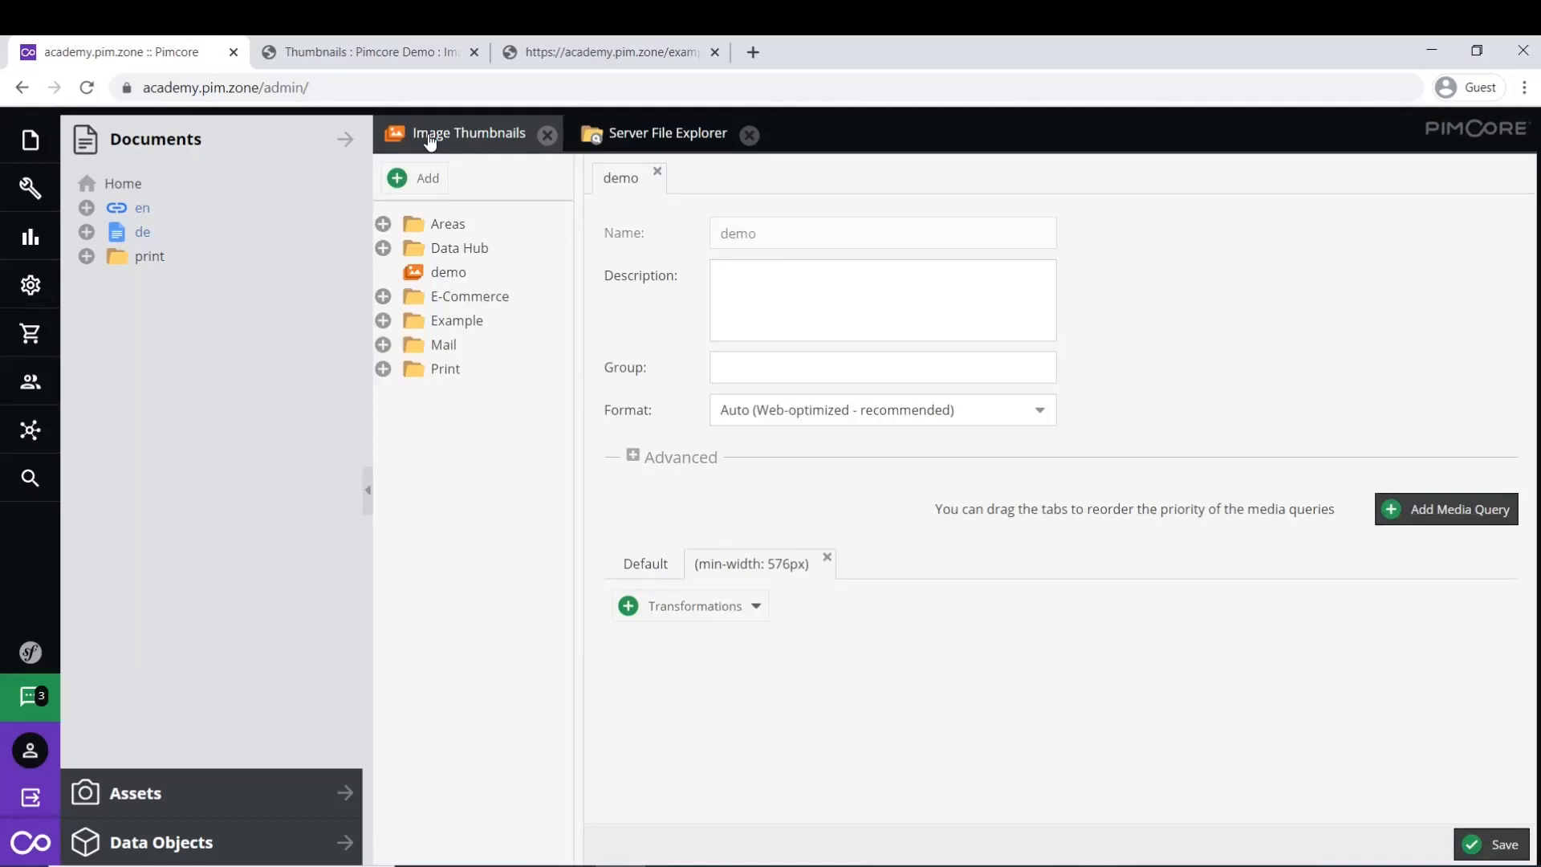
left_click(1040, 413)
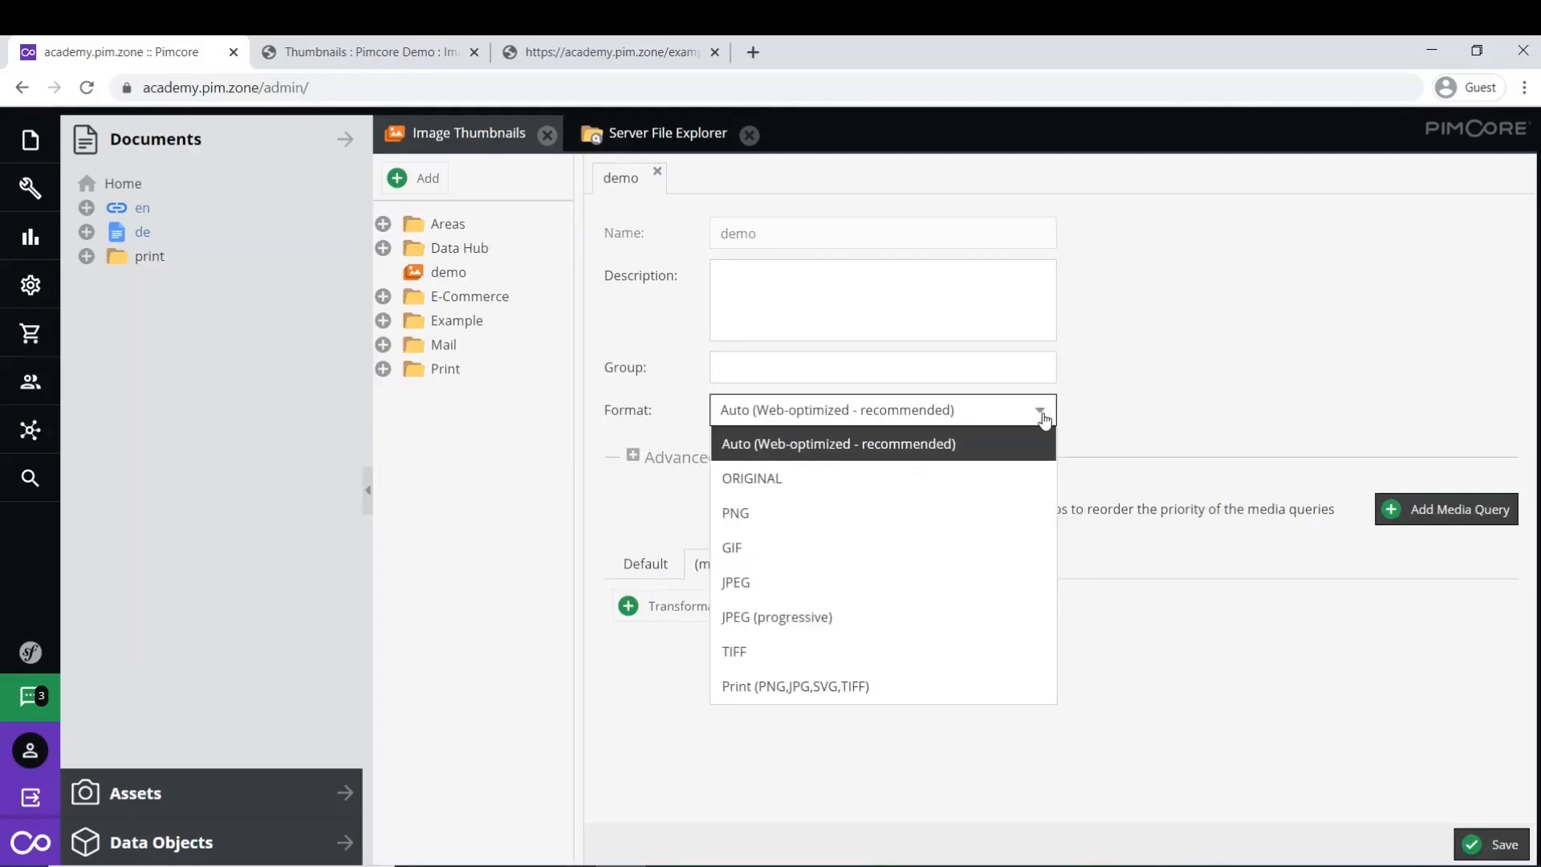
left_click(849, 517)
left_click(1501, 850)
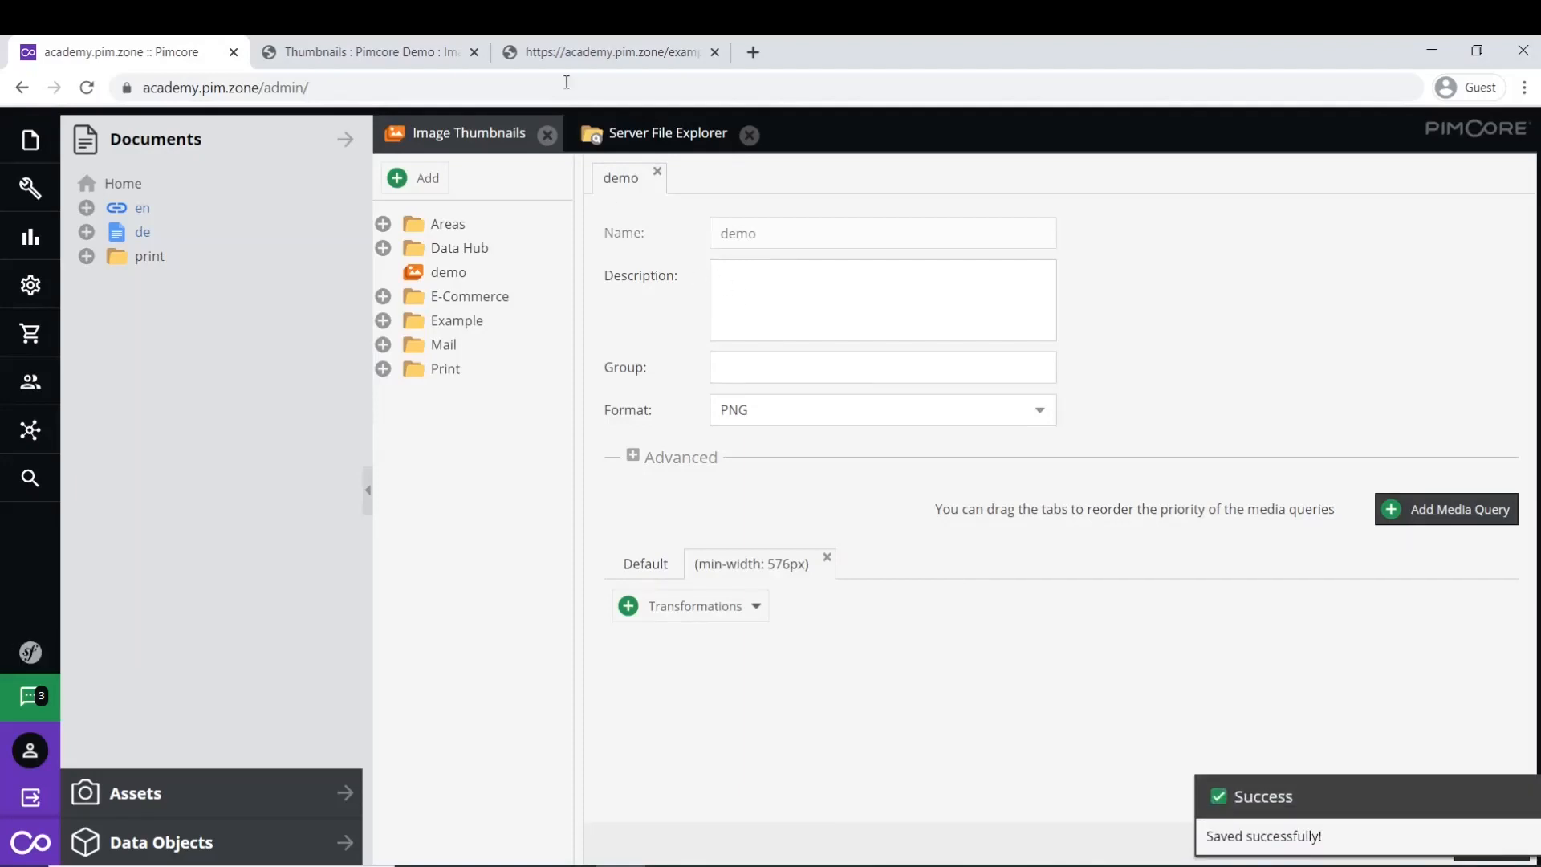
left_click(550, 53)
left_click(498, 89)
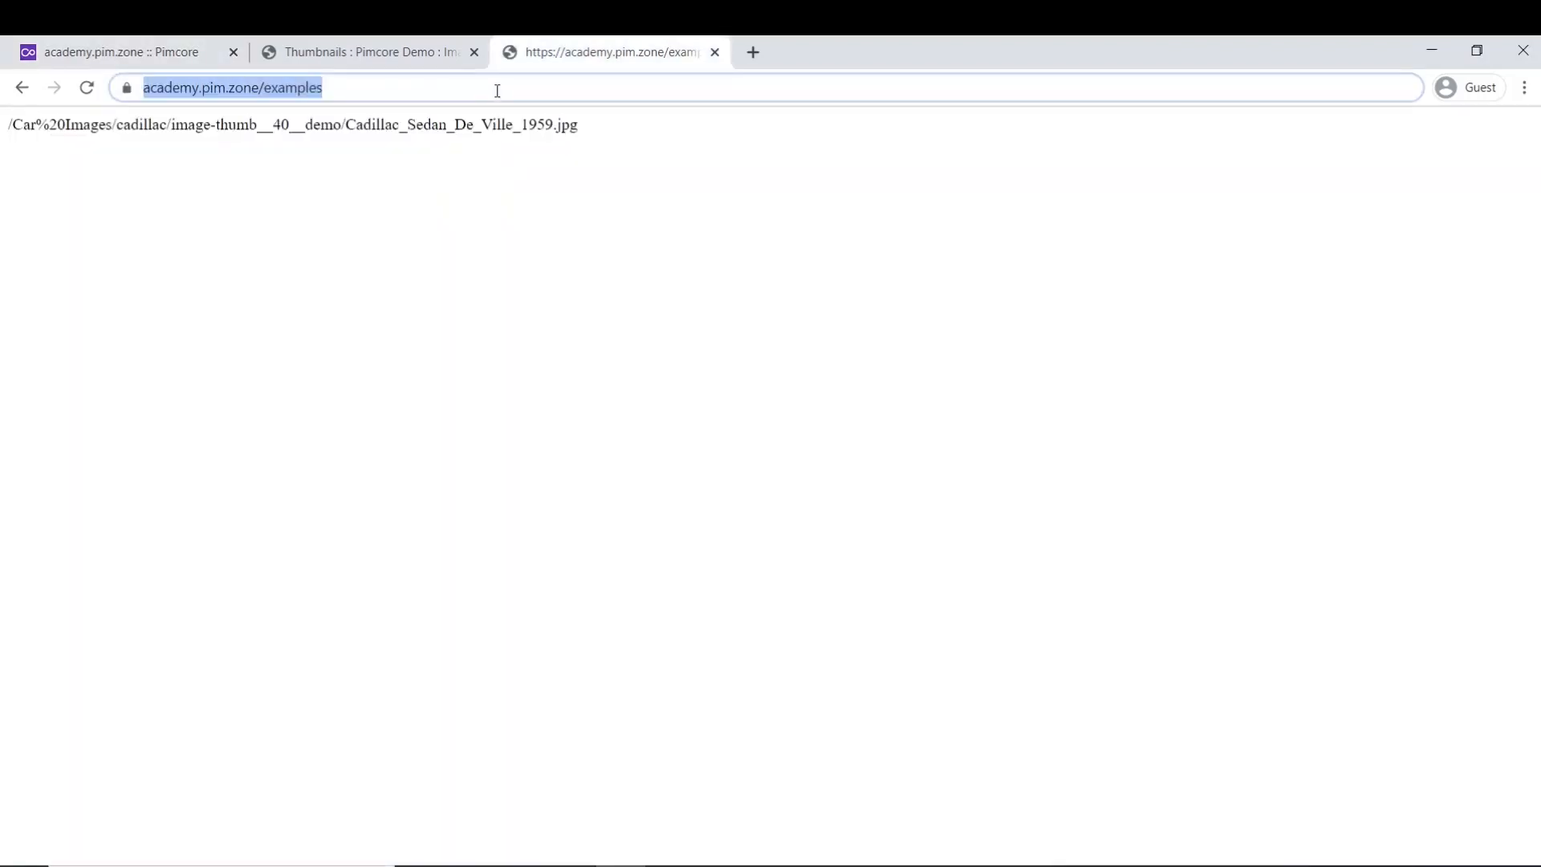
- Reload /examples to see the .png path, then append ->getHtml() to getThumbnail('demo')
key("Return")
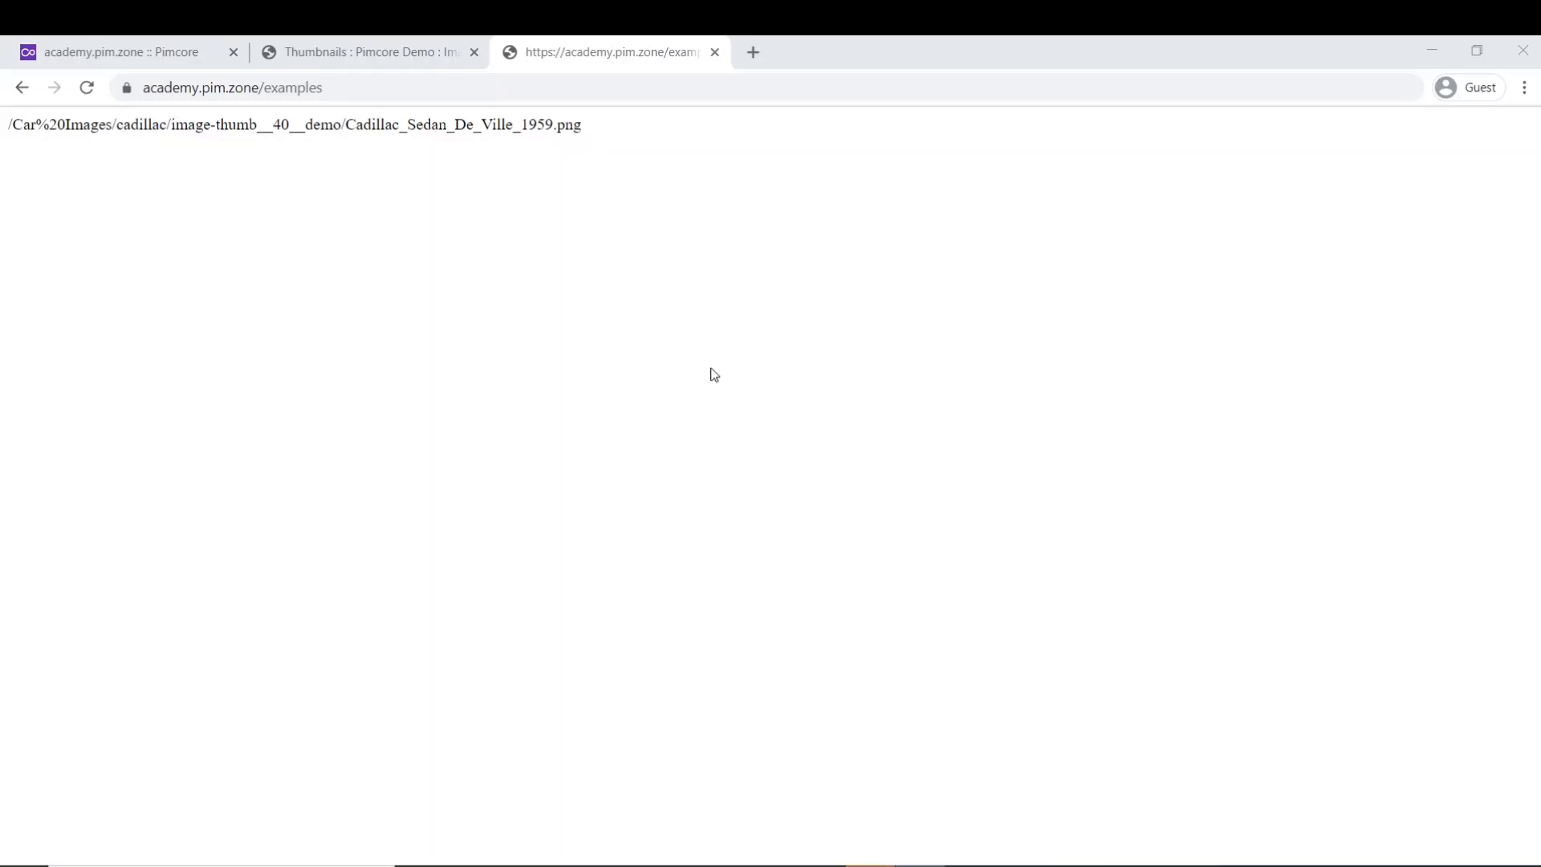
left_click(585, 841)
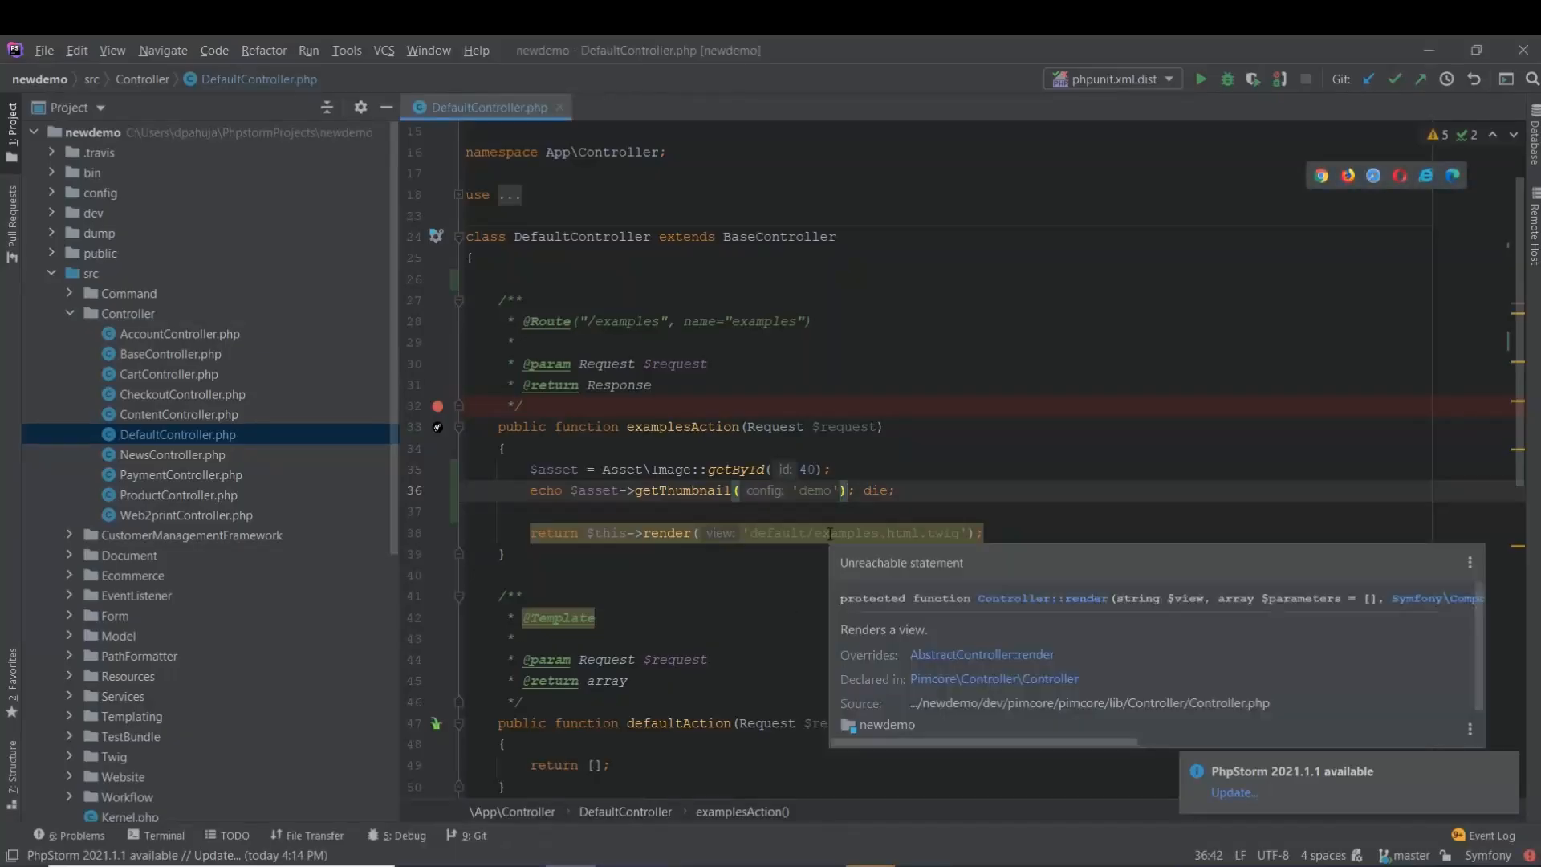
type("->get")
key("Return")
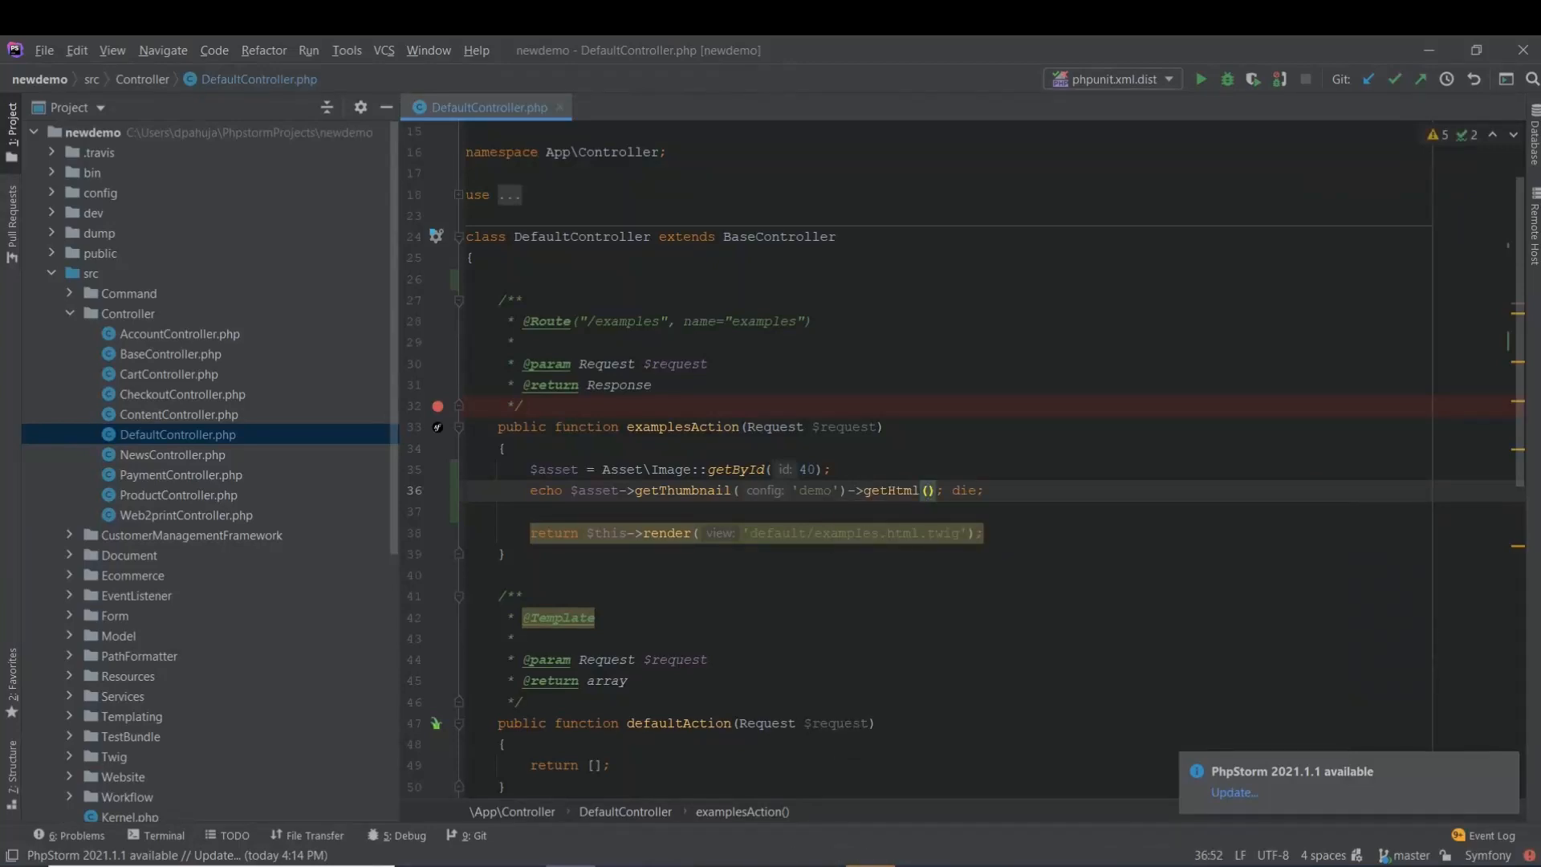
left_click(622, 865)
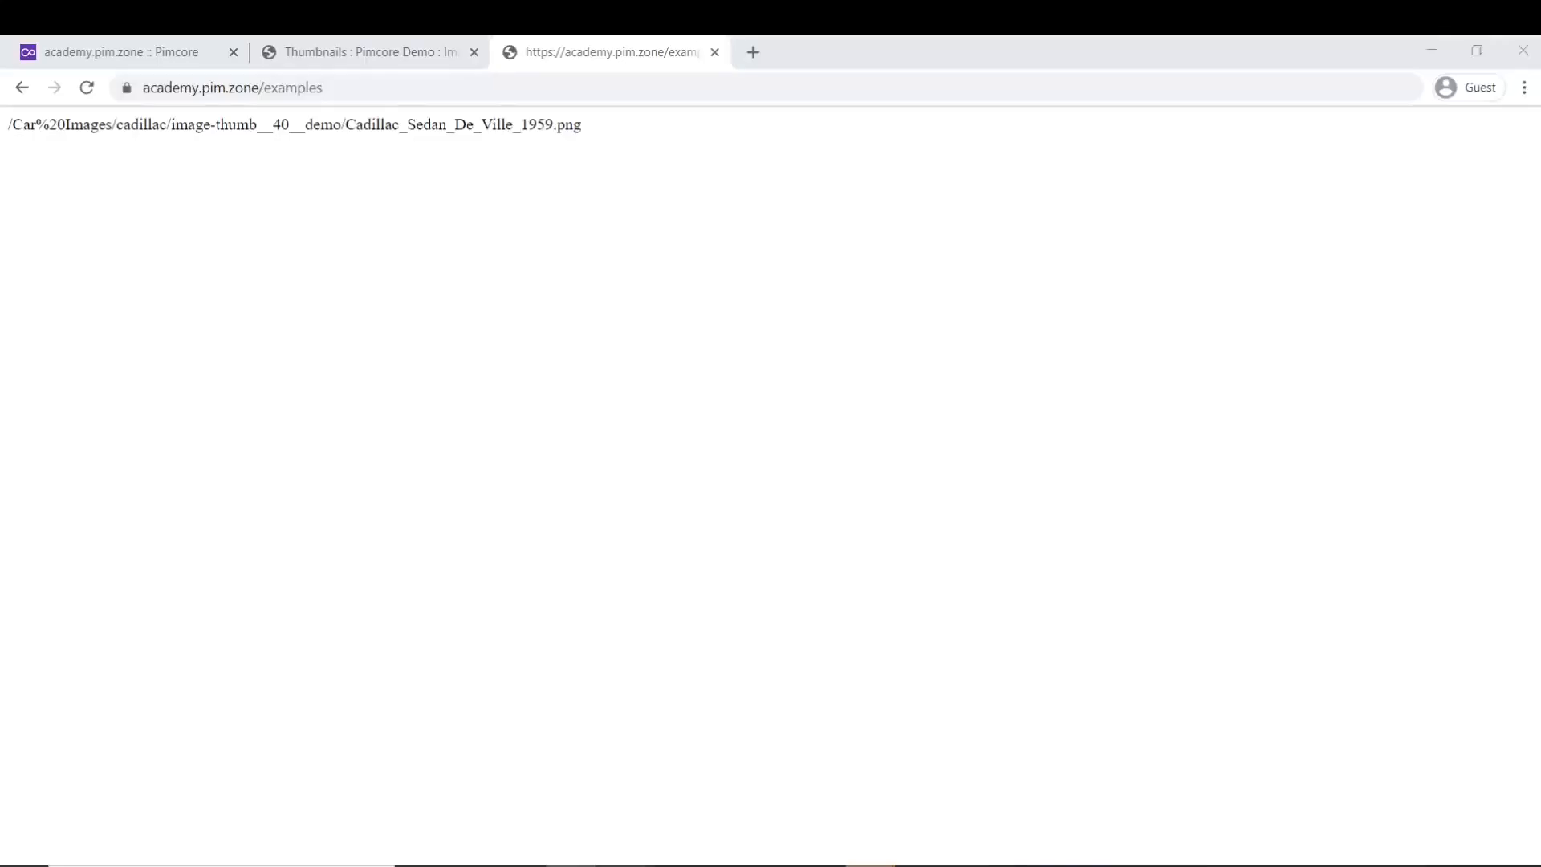
- Reload /examples to render the greyscale, round-cornered Cadillac and inspect its image markup
left_click(86, 87)
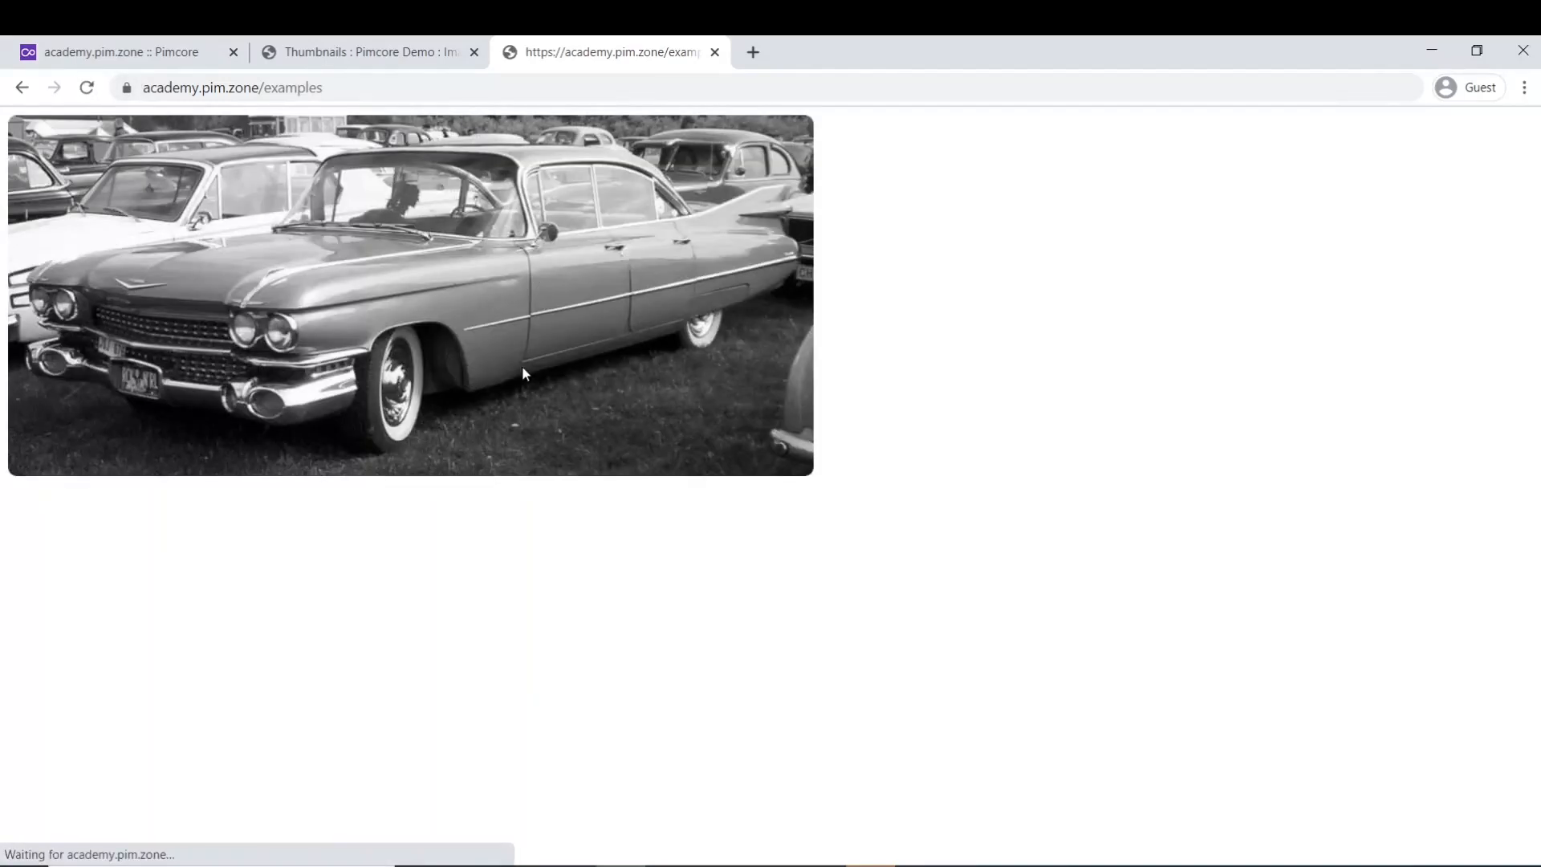
mouse_move(518, 370)
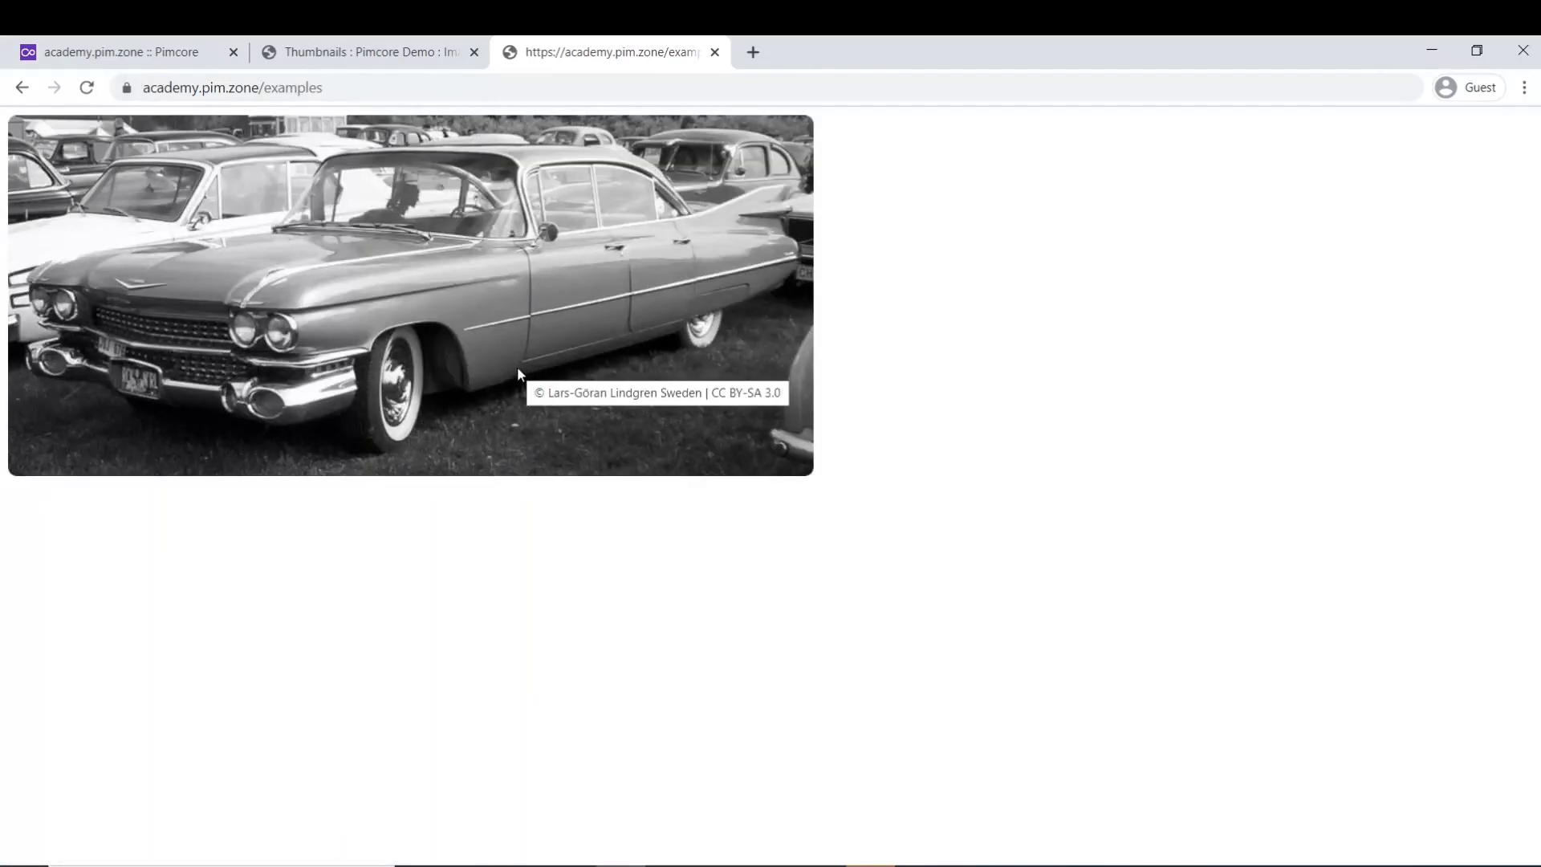
right_click(517, 368)
left_click(565, 515)
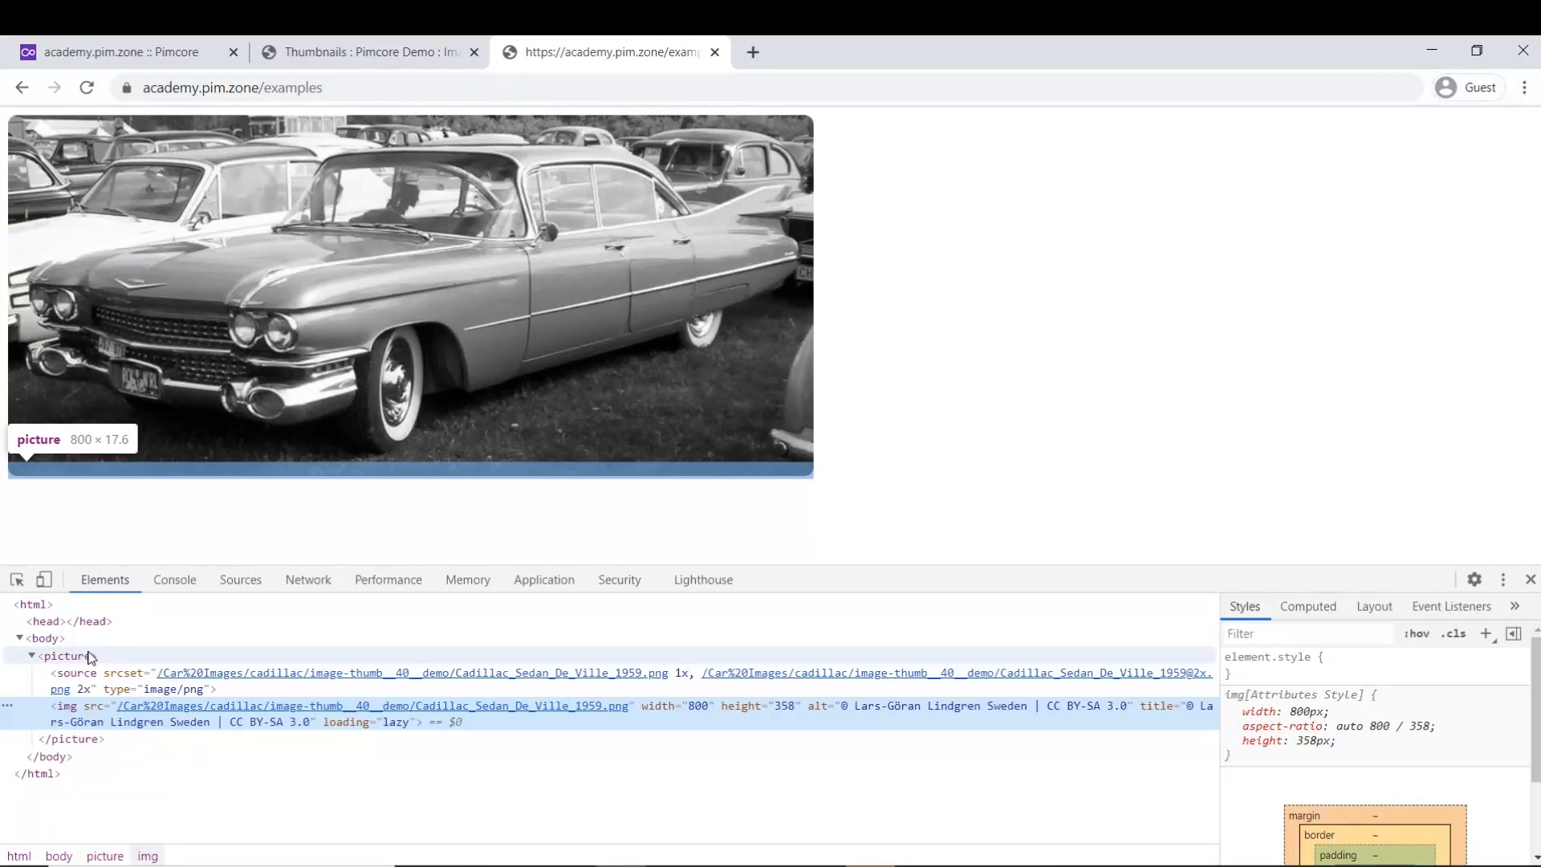
left_click(1530, 580)
left_click(127, 57)
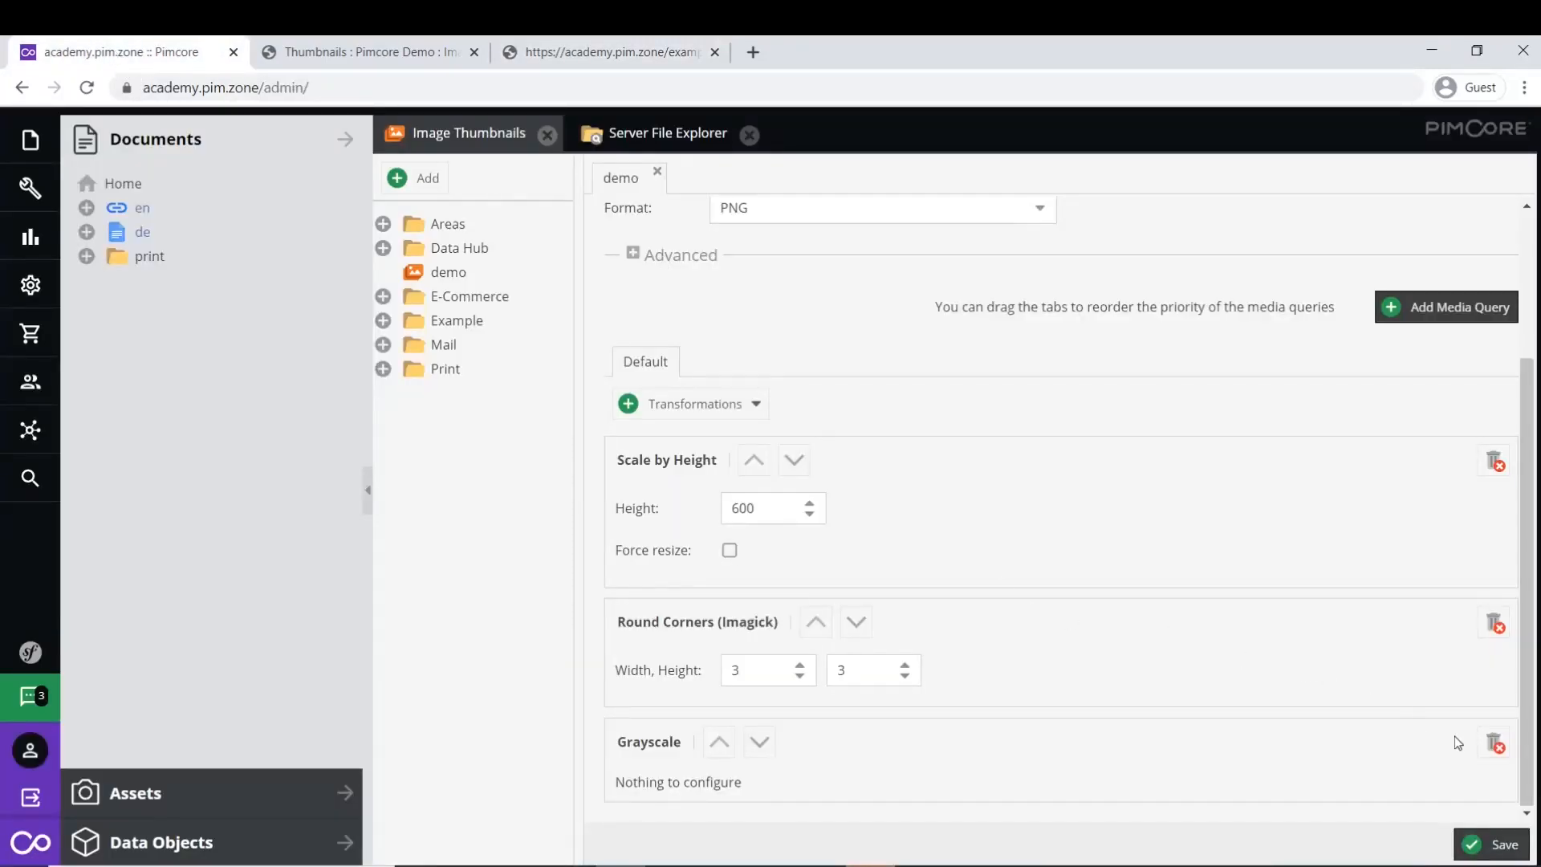
- Delete the Grayscale transformation from the demo thumbnail and save it
left_click(1493, 743)
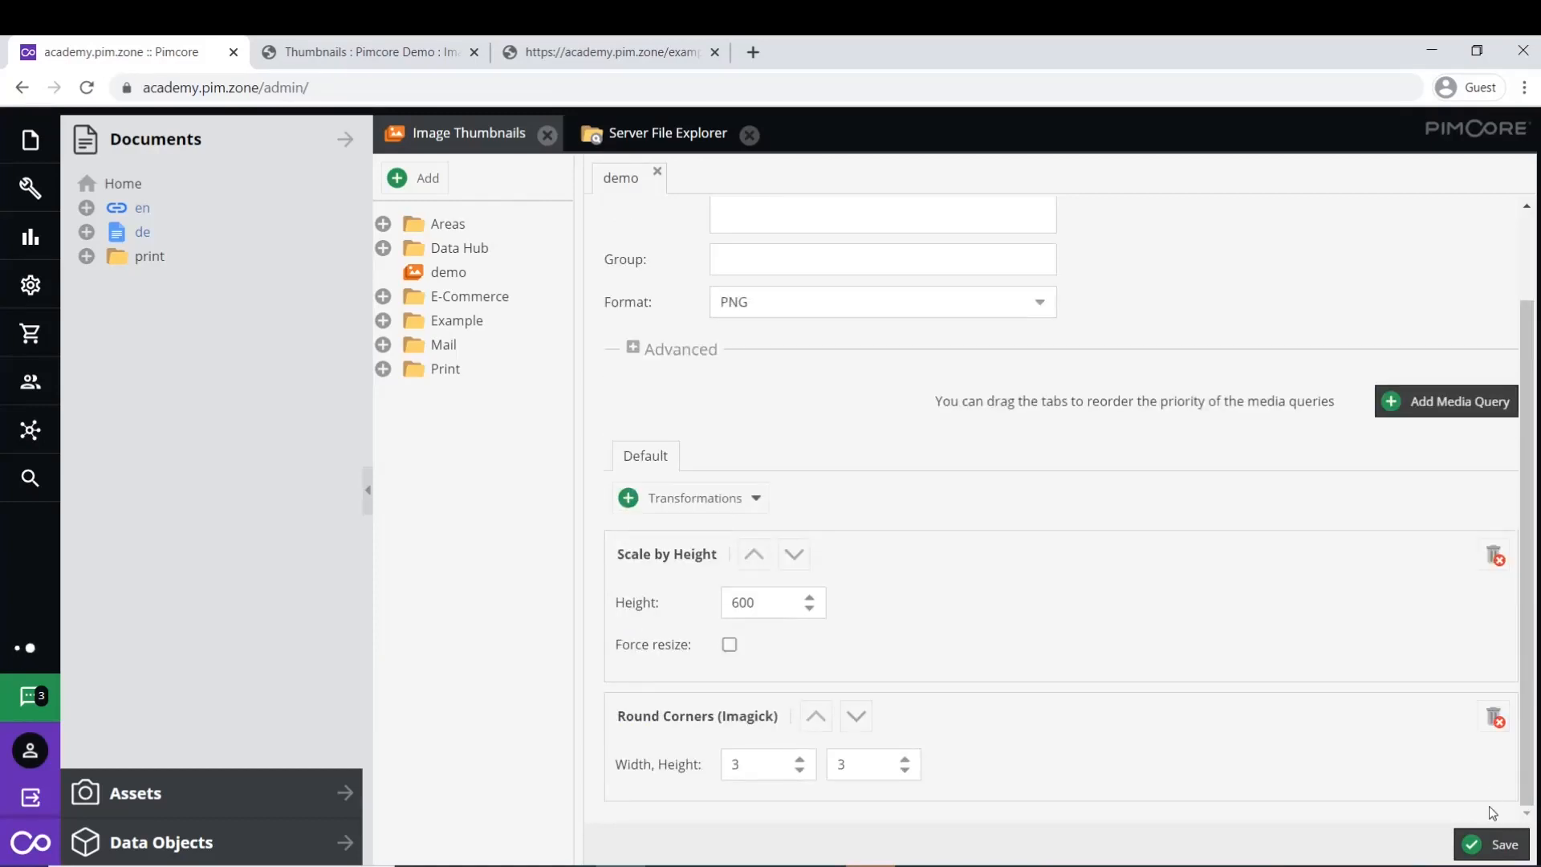
left_click(1494, 848)
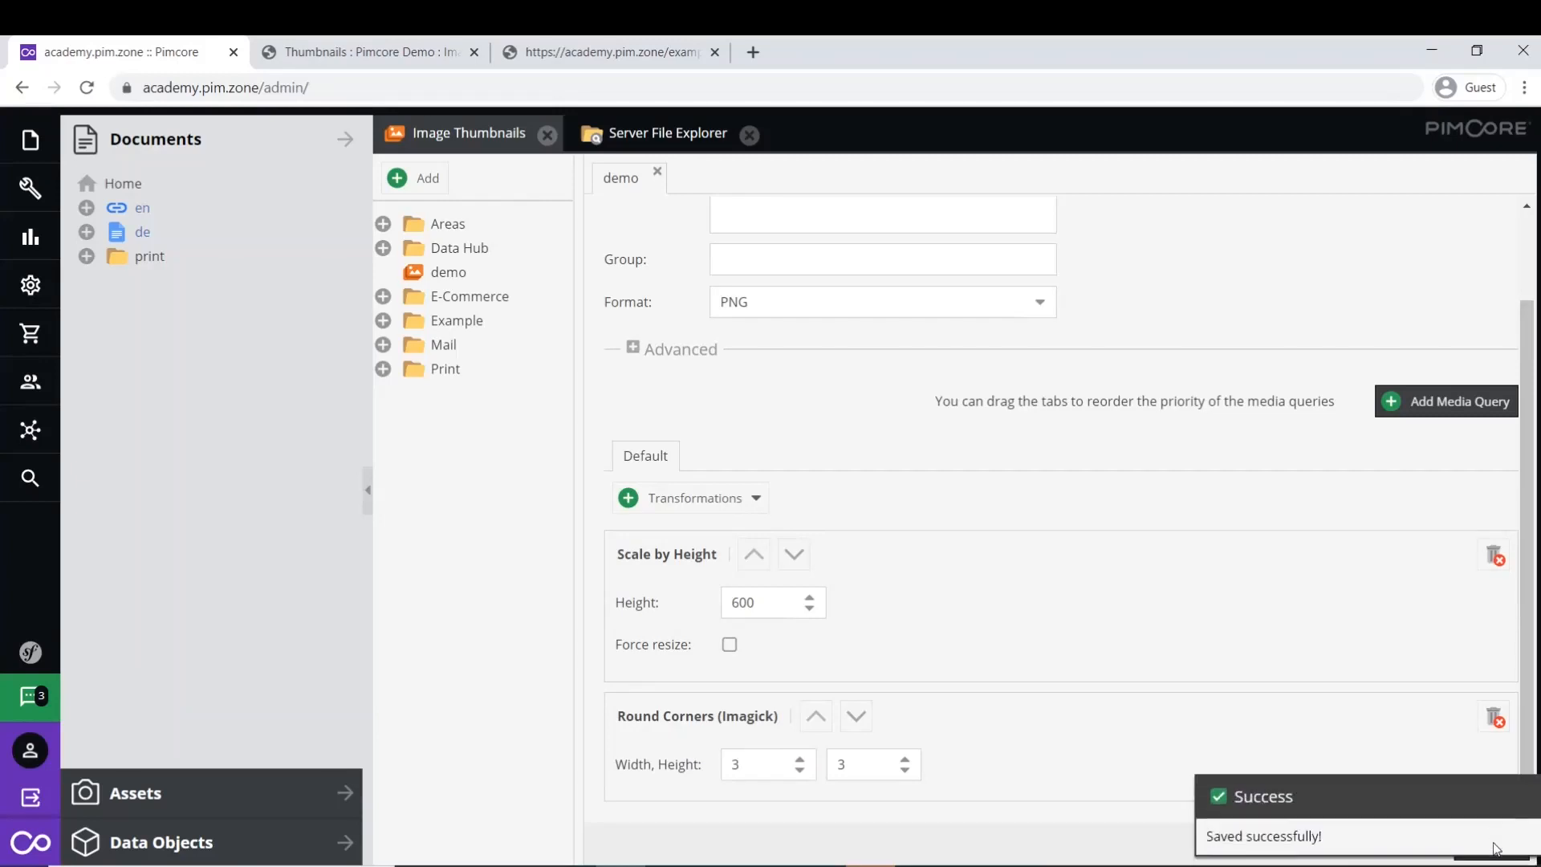
left_click(536, 55)
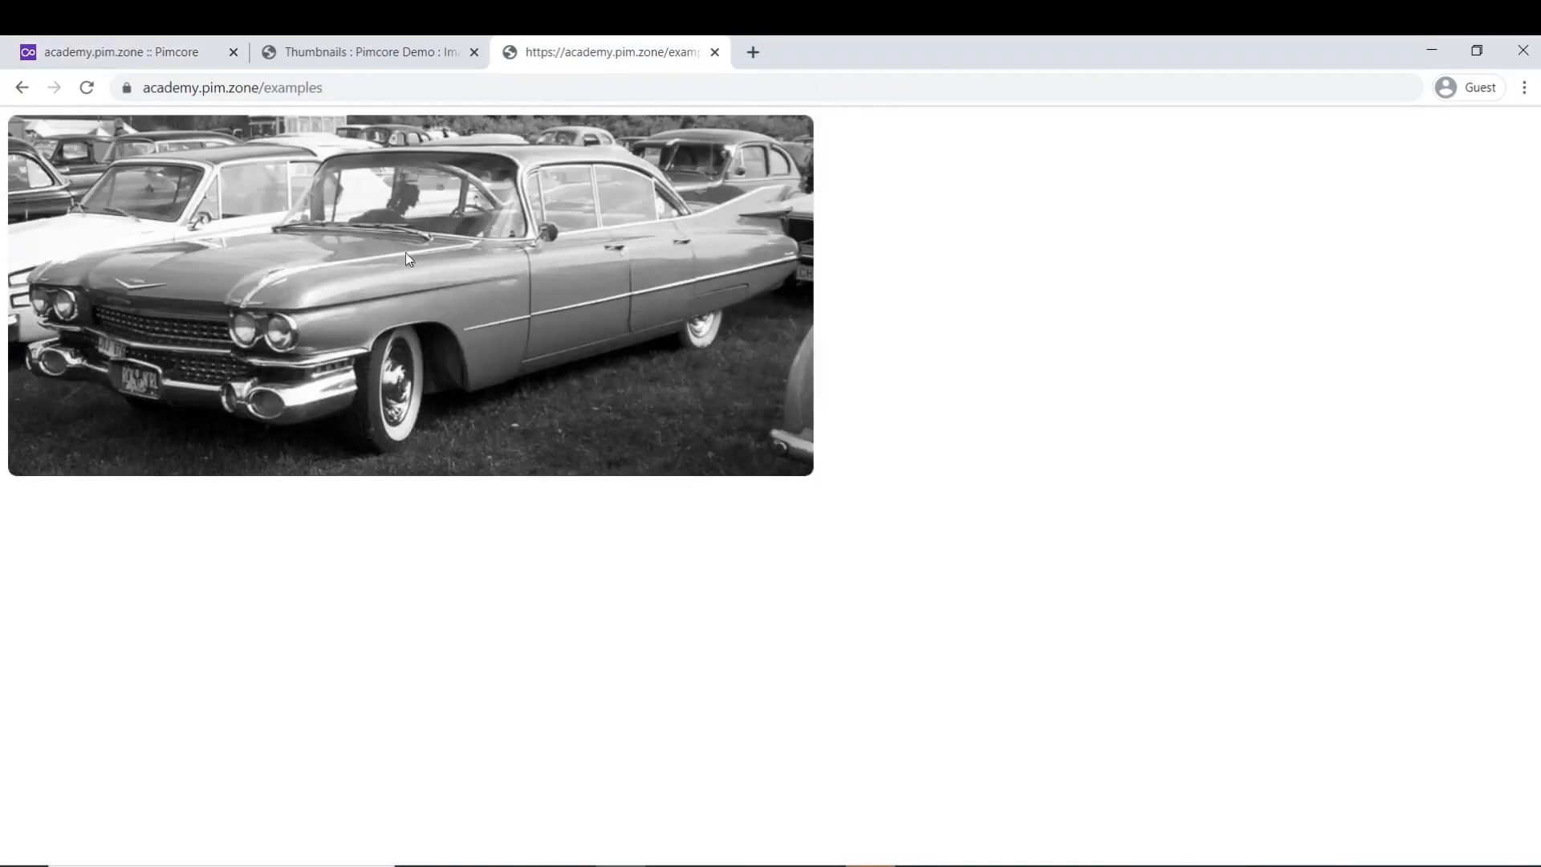
- Reload /examples with F5 so the Cadillac shows in full colour
key("F5")
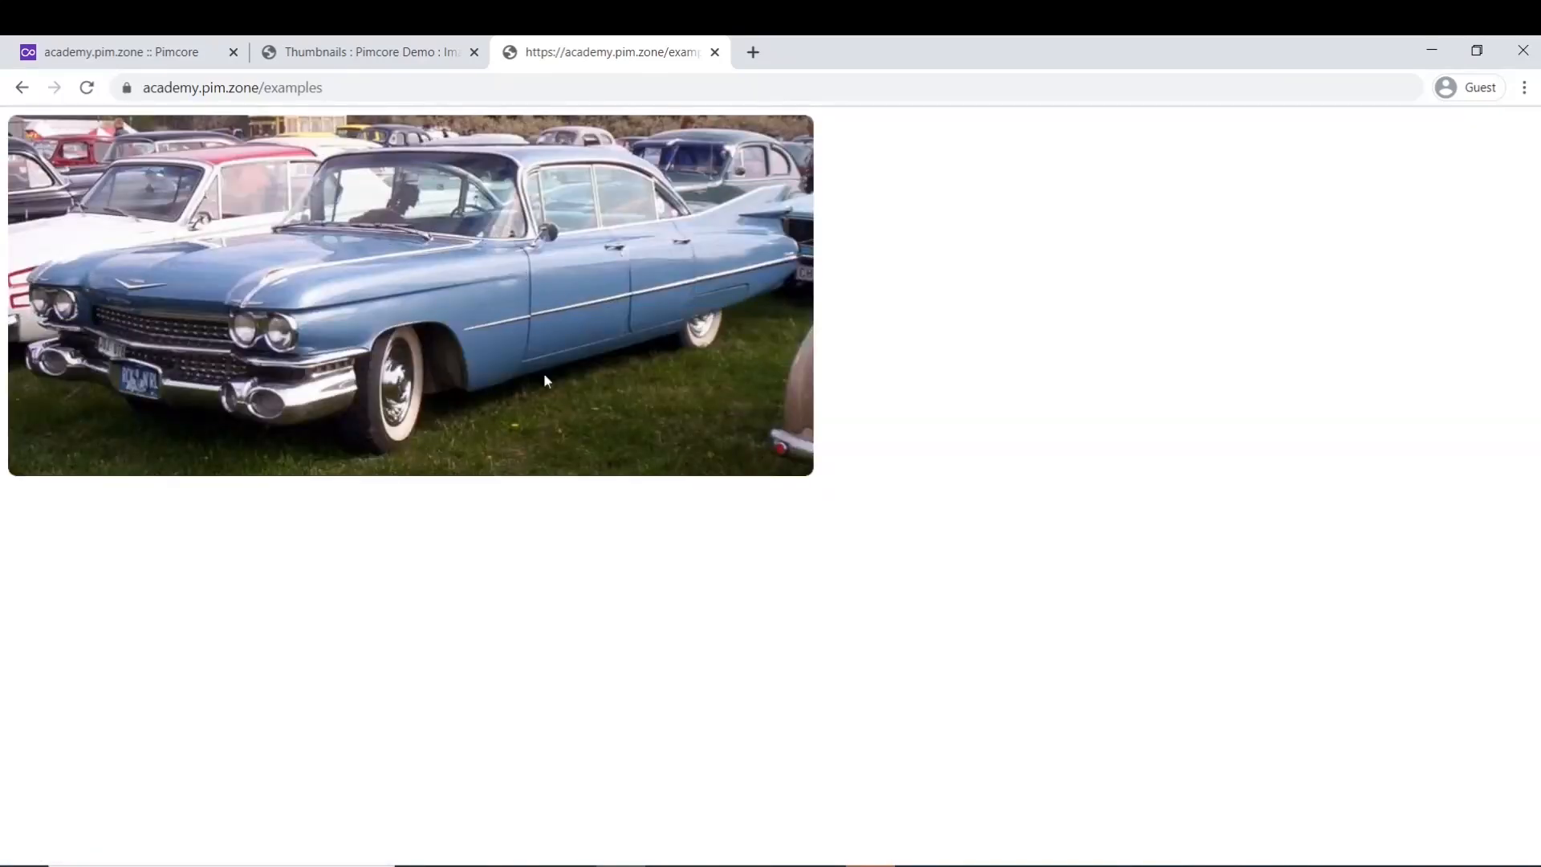
mouse_move(471, 361)
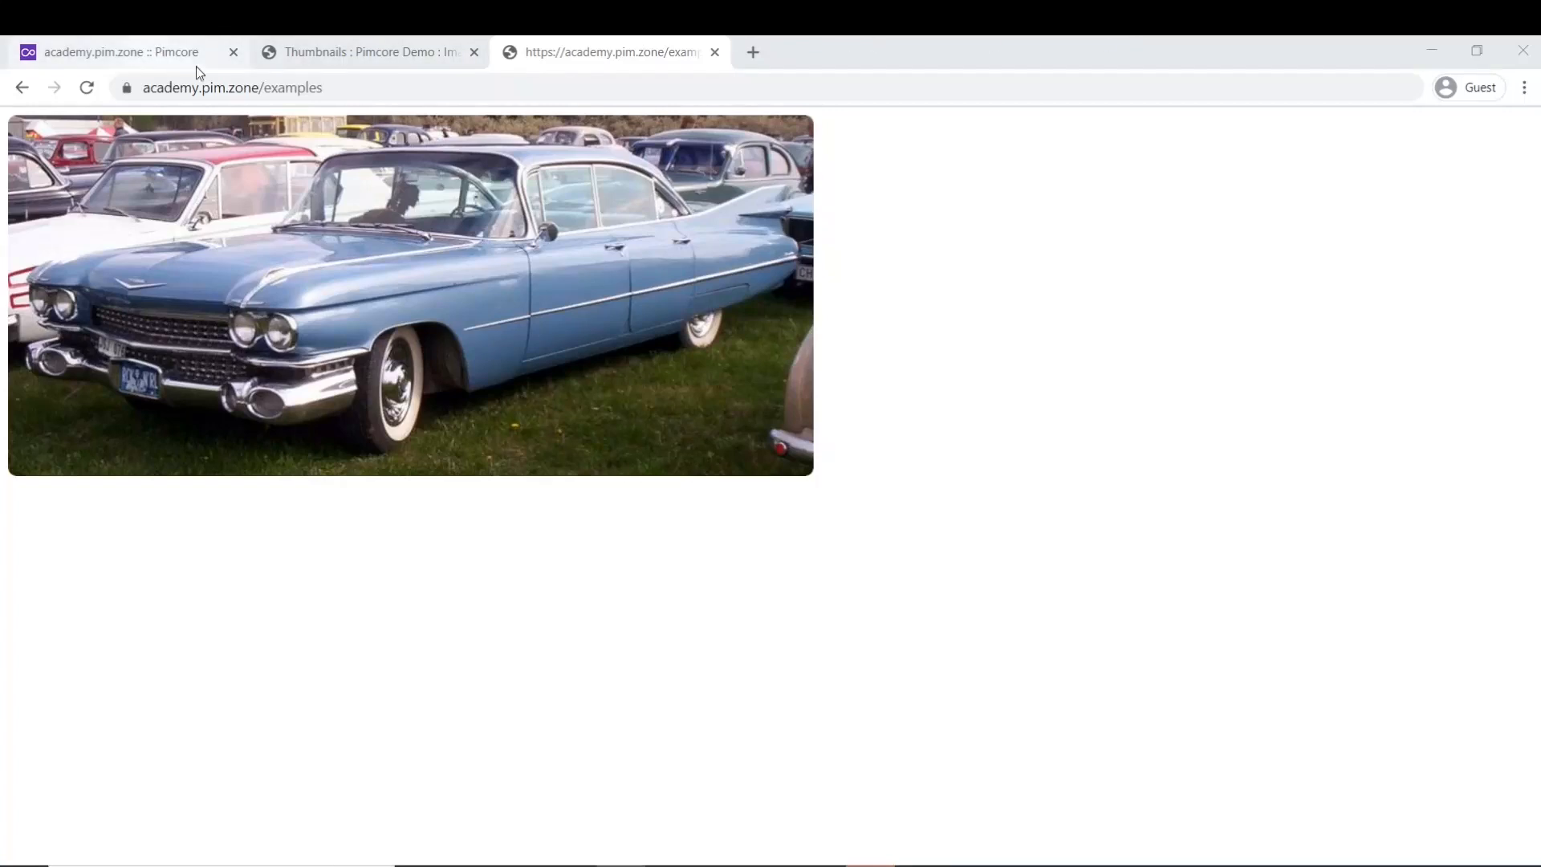
left_click(157, 53)
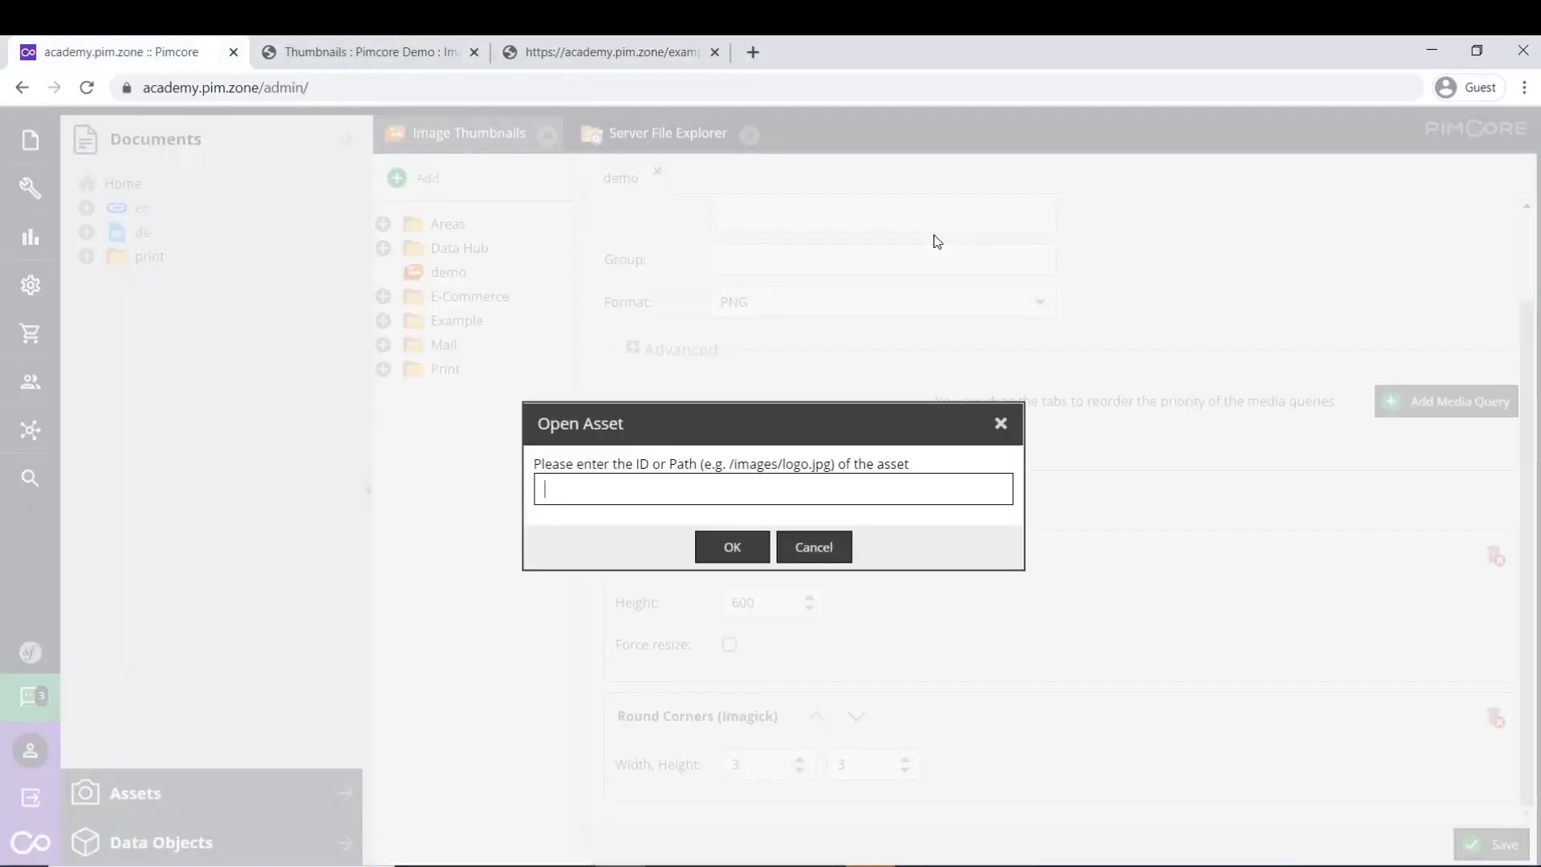
- Enter the asset ID to open Cadillac_Sedan_De_Ville_1959.jpg in its own tab
type("43")
key("Return")
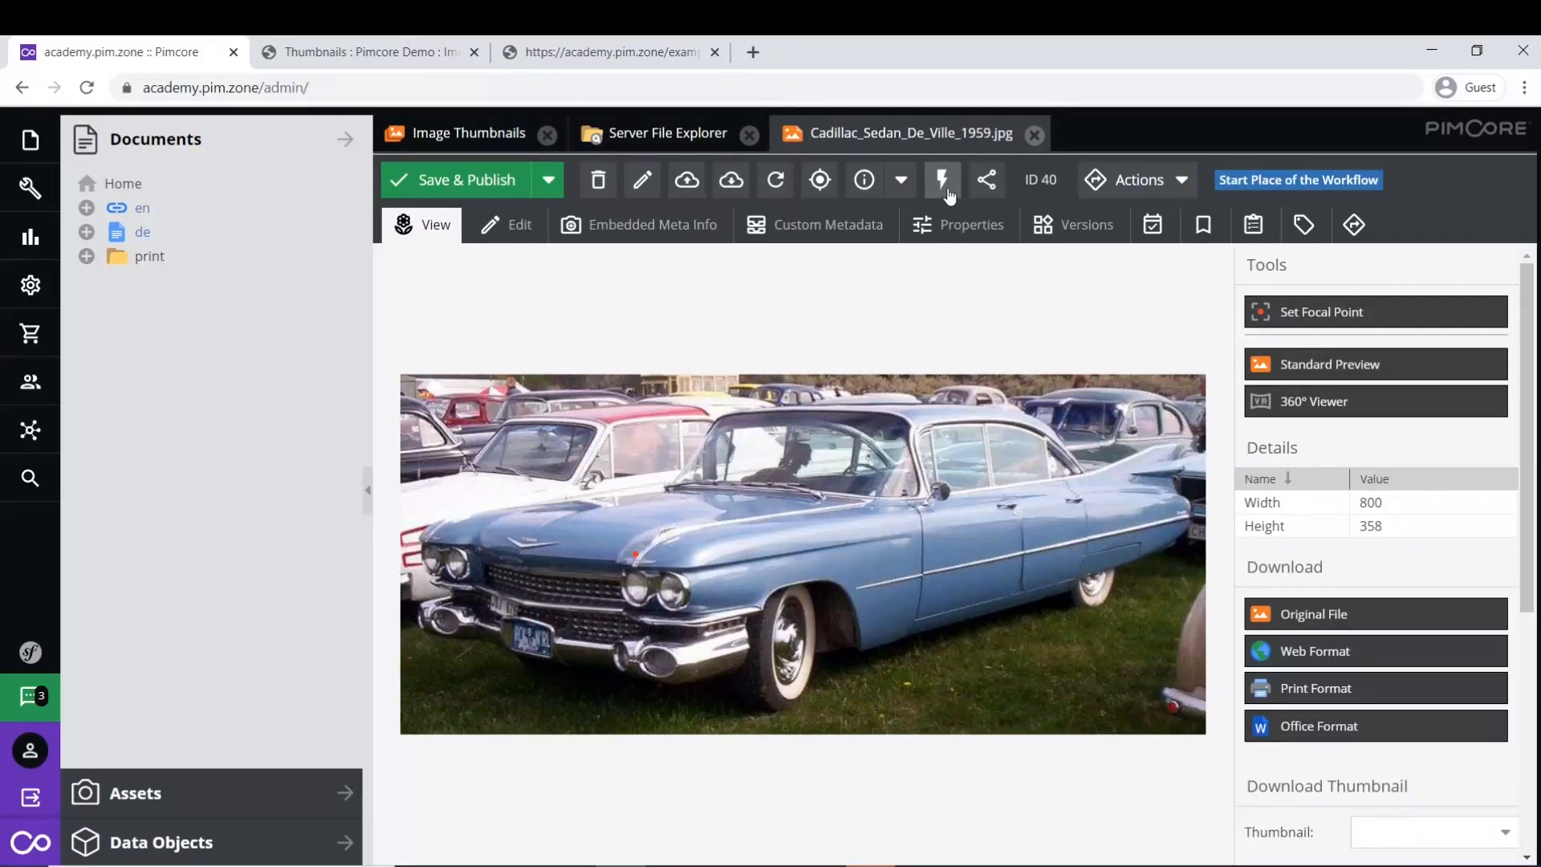
left_click(33, 304)
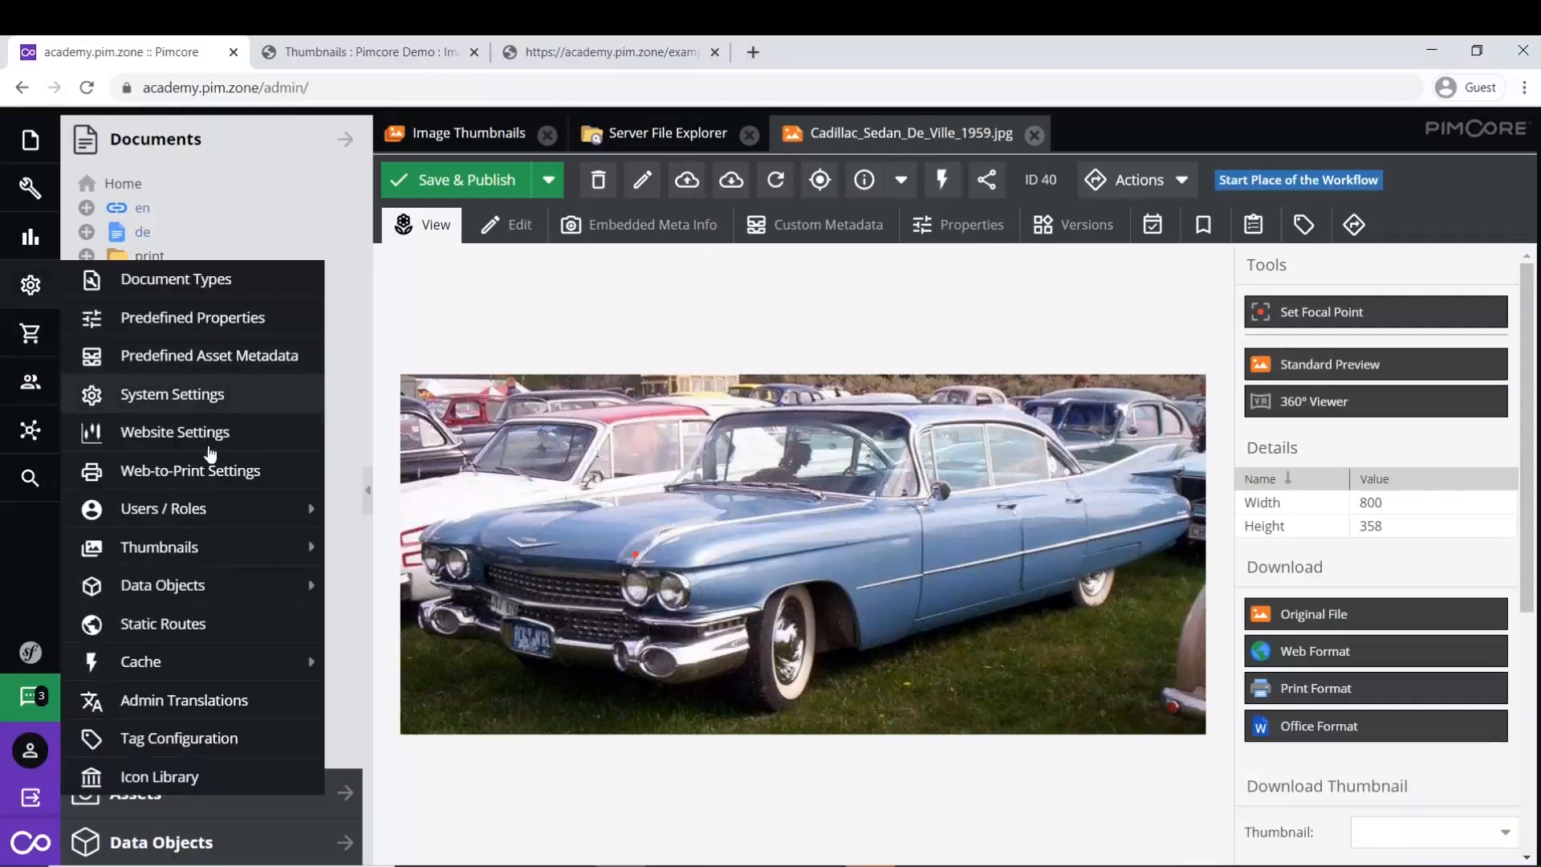
- Show the Cache submenu with Clear Cache, Clear Full Page Cache and Clear temporary files
mouse_move(200, 661)
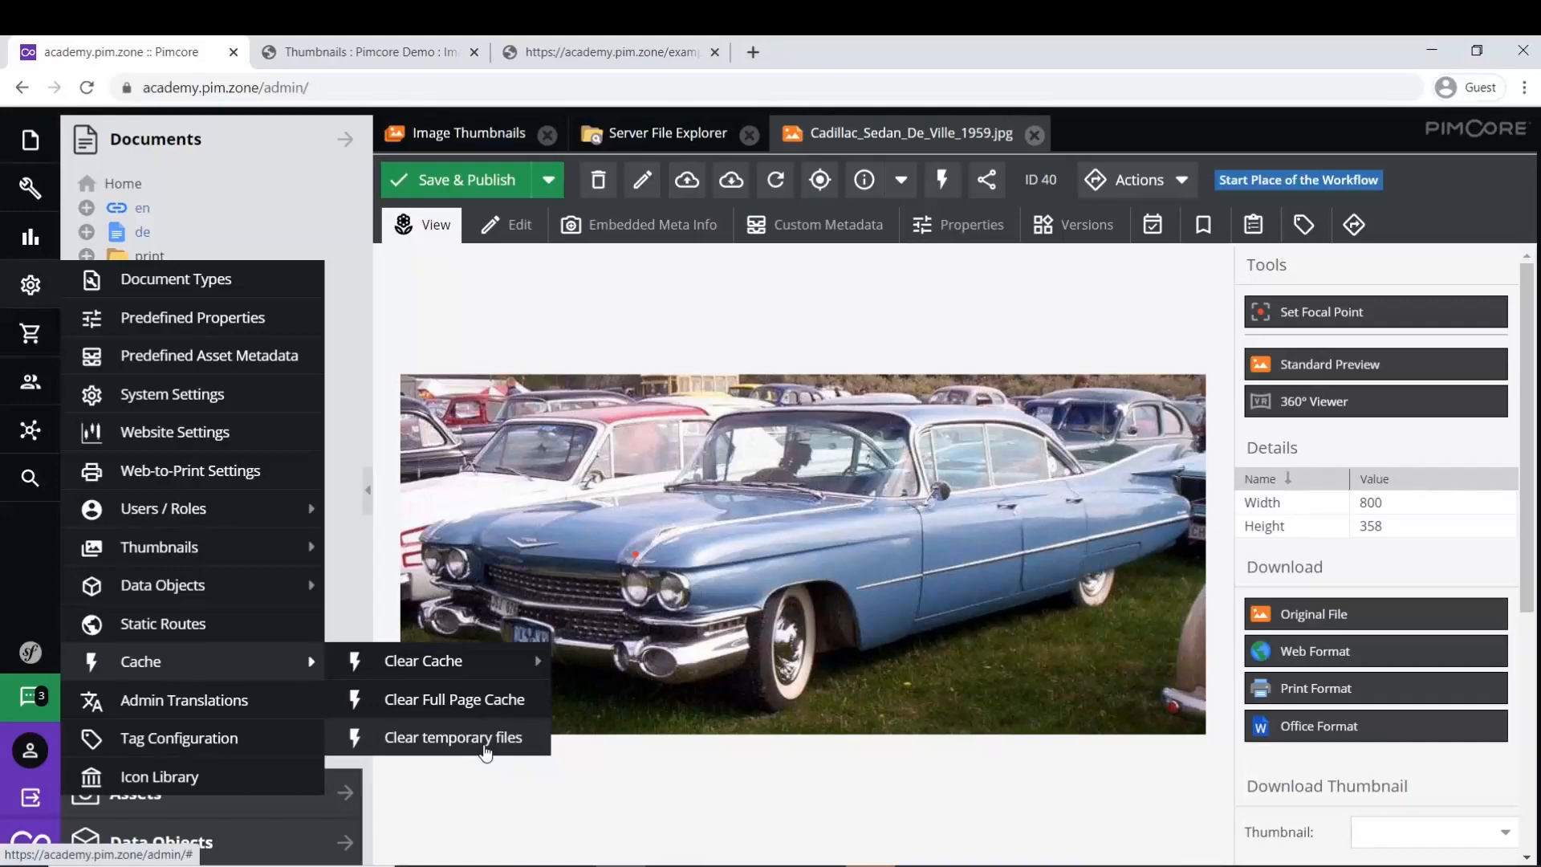
- Show the help for bin/console pimcore:thumbnail:image in the Cmder terminal
left_click(671, 865)
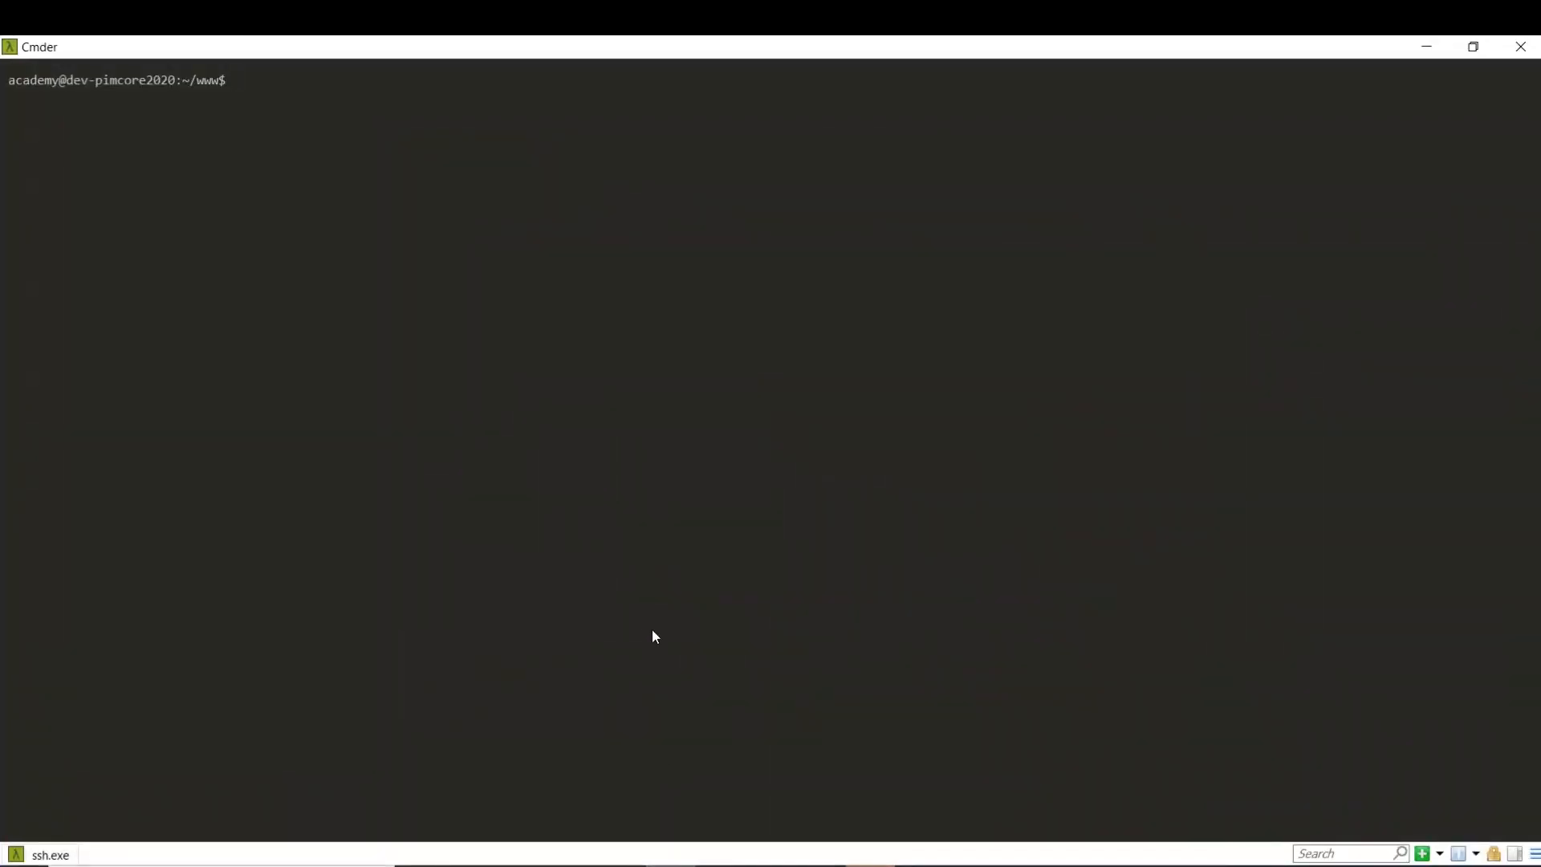
type("bin/console pimcore:thumb")
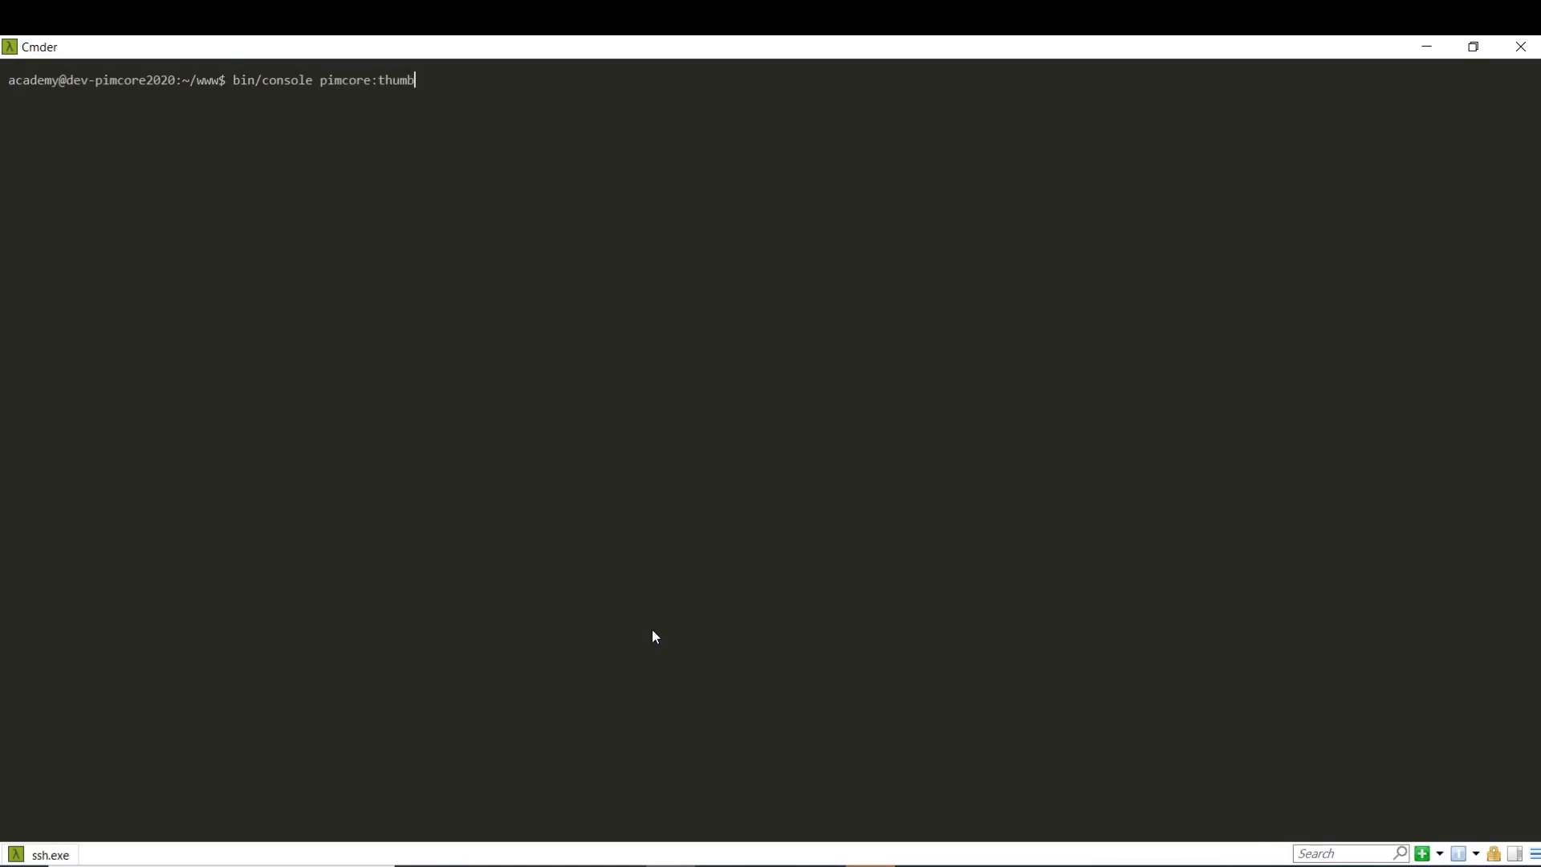
type("nail:image --help")
key("Return")
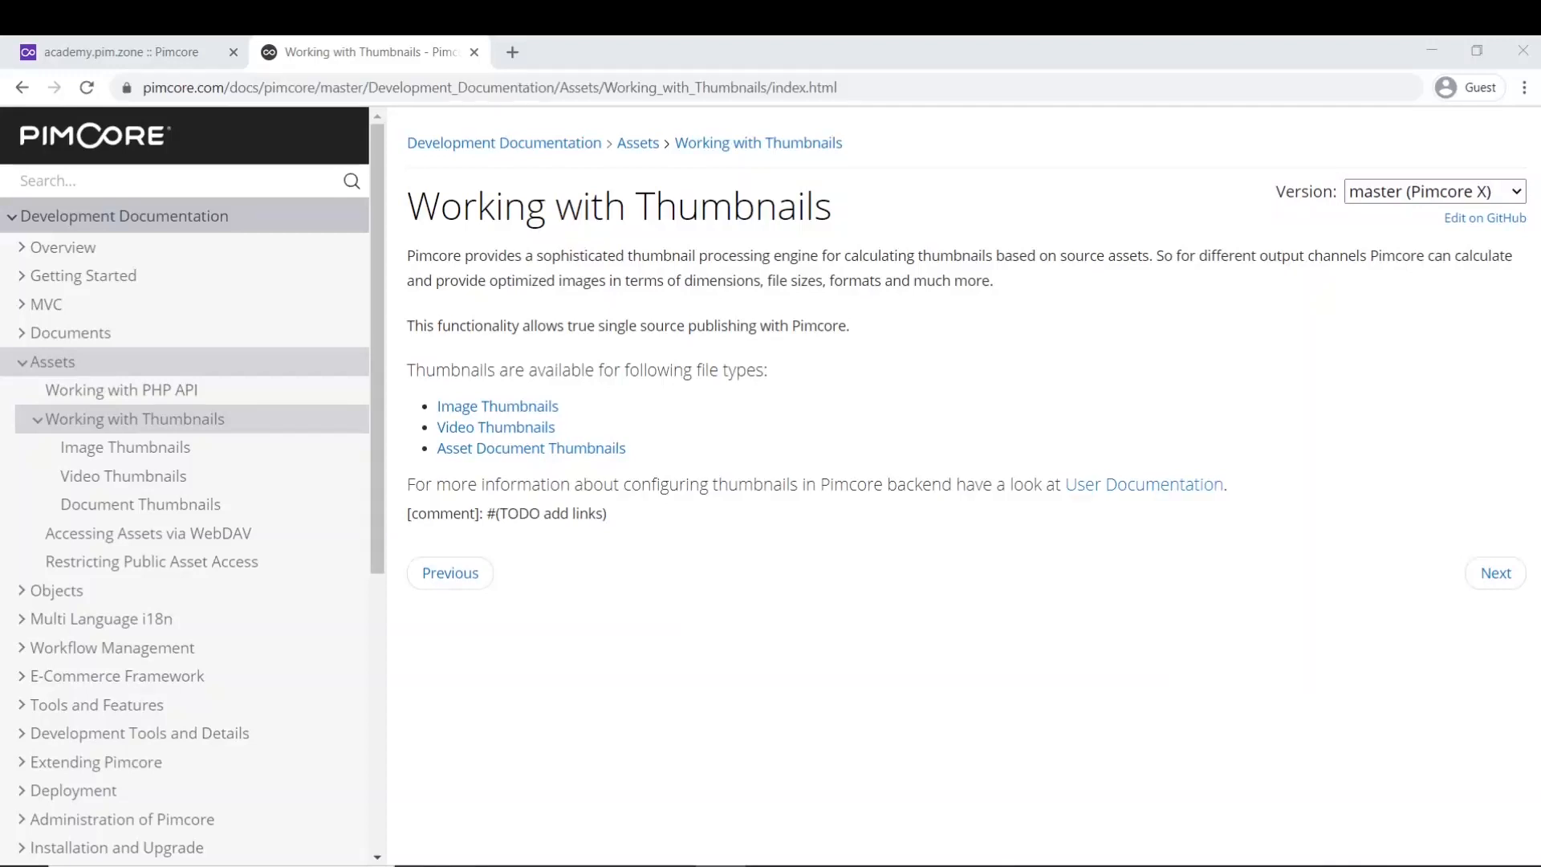
- In the Pimcore admin, open Settings > Thumbnails > Image Thumbnails
left_click(191, 45)
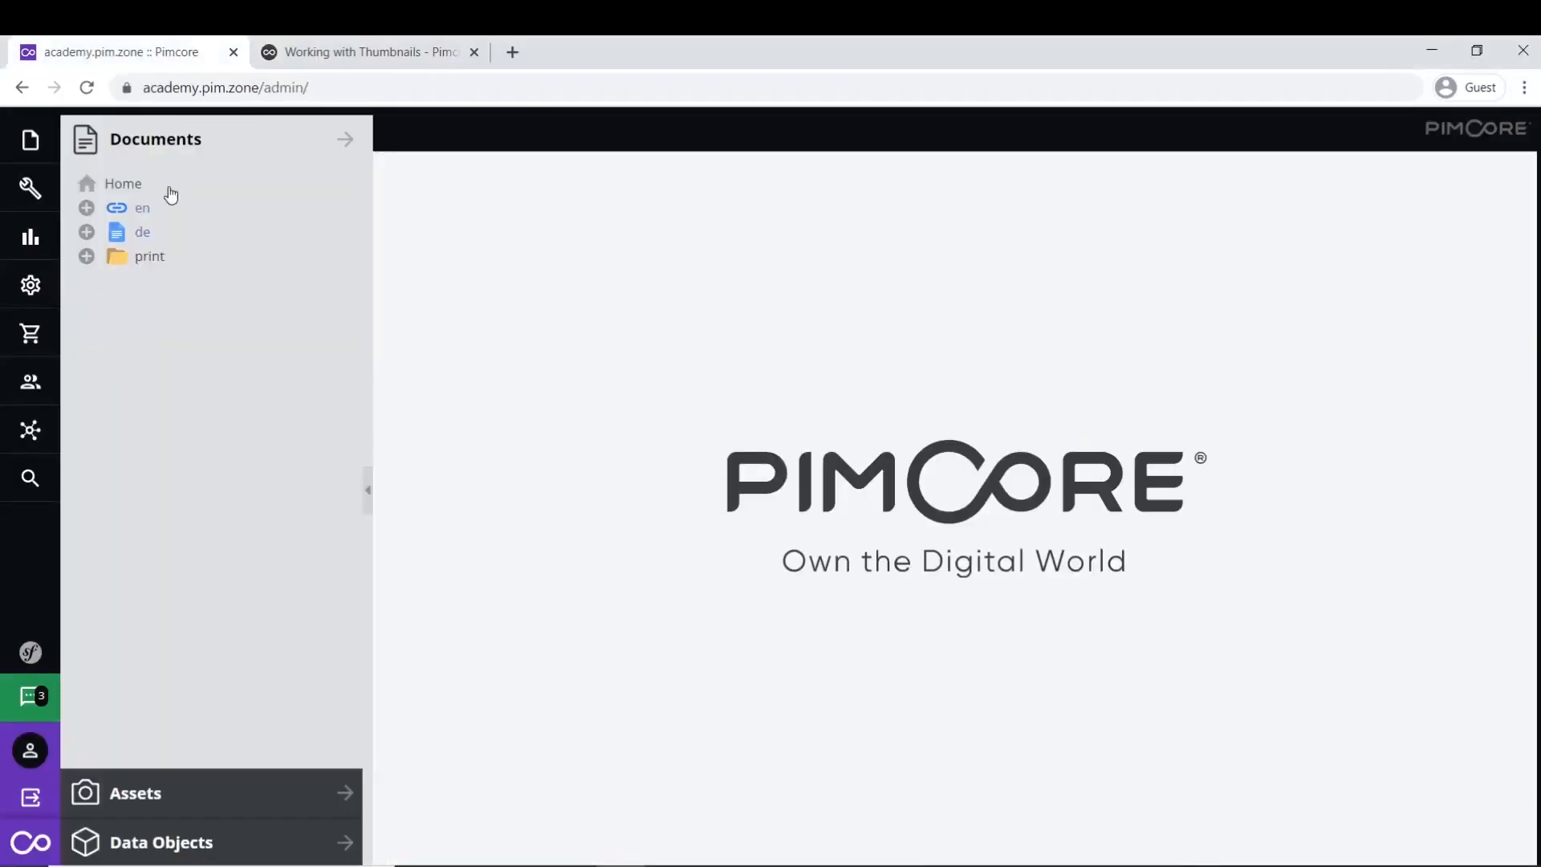
left_click(29, 295)
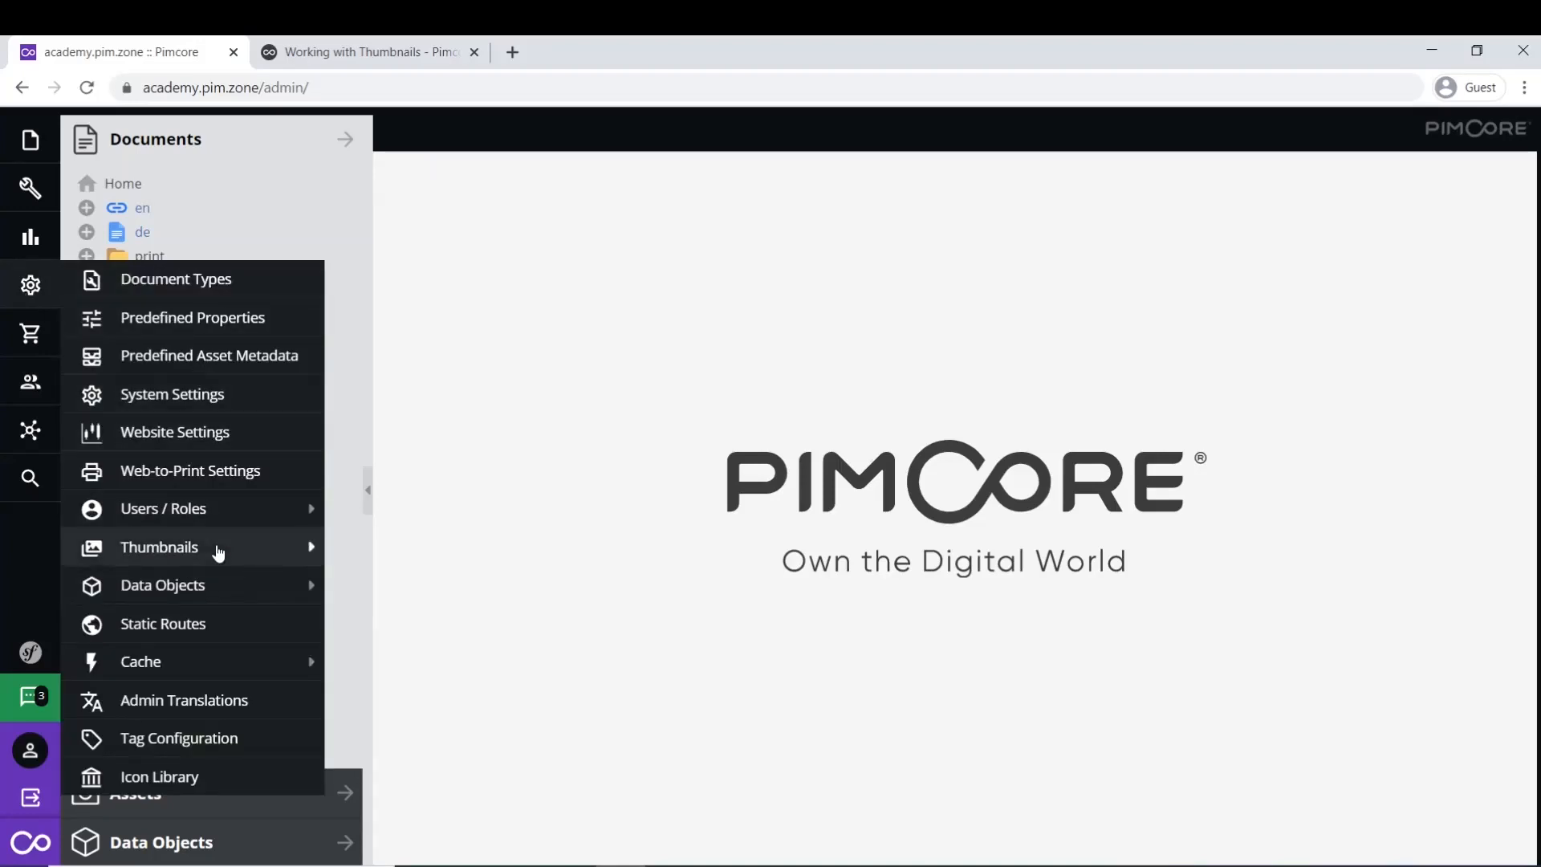
mouse_move(217, 552)
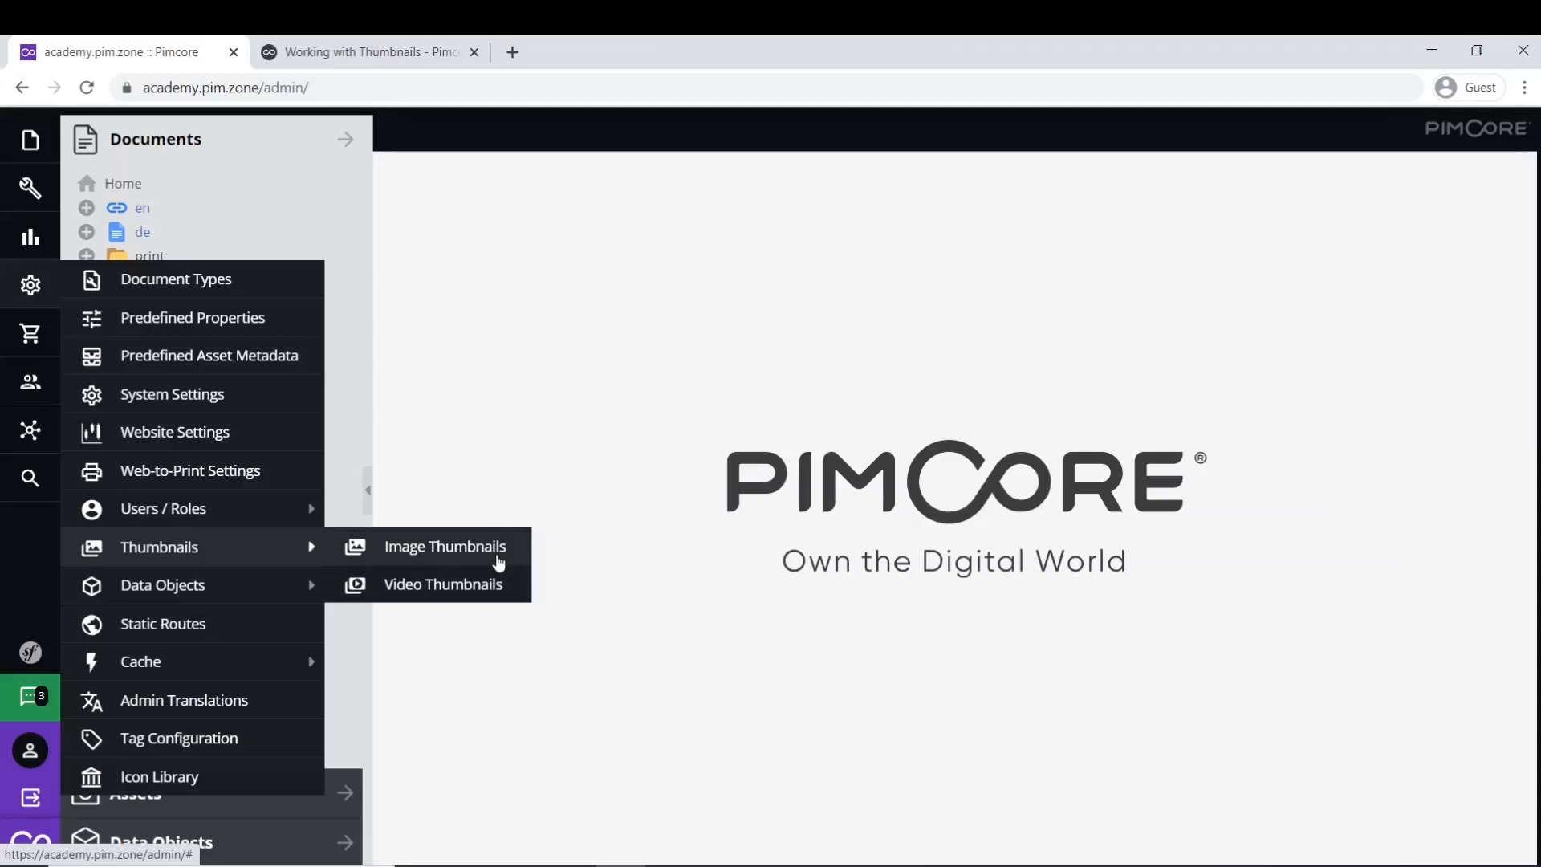
left_click(499, 562)
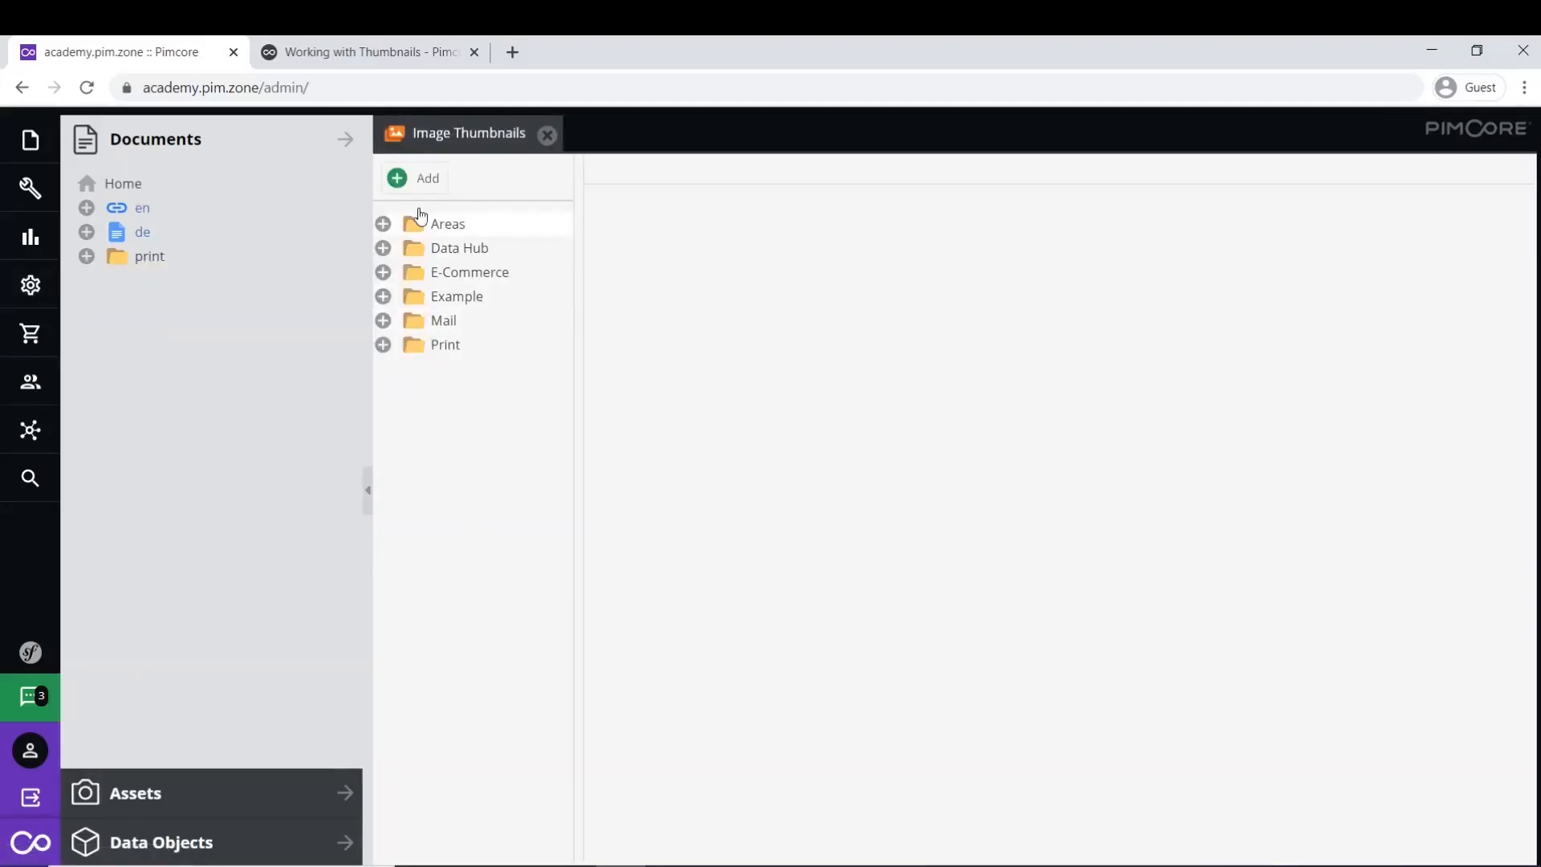
- Create a new image thumbnail configuration named 'demo'
left_click(419, 179)
type("demo")
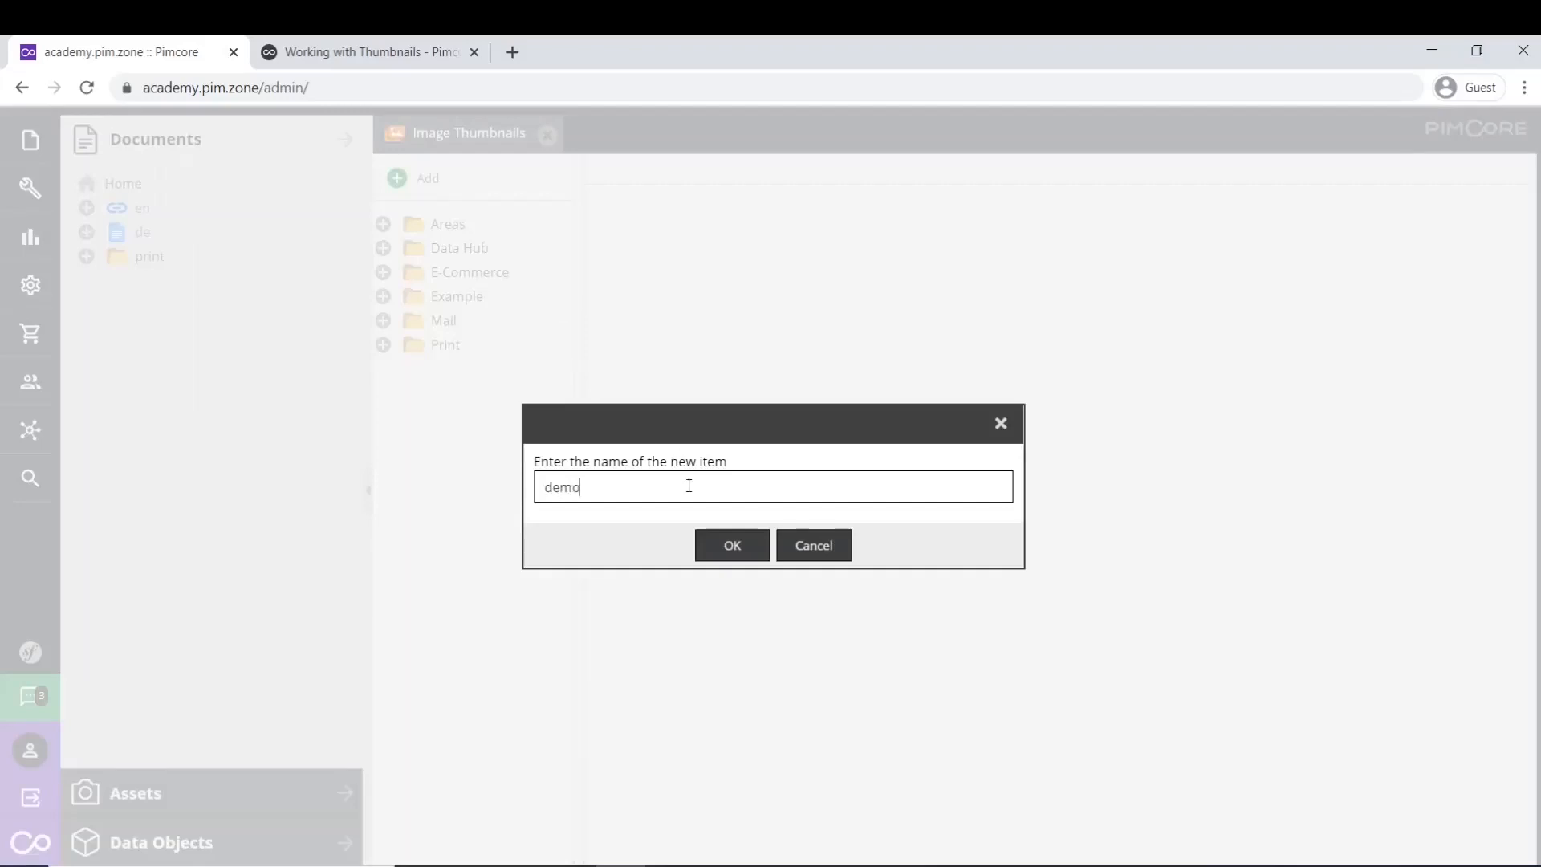
left_click(728, 547)
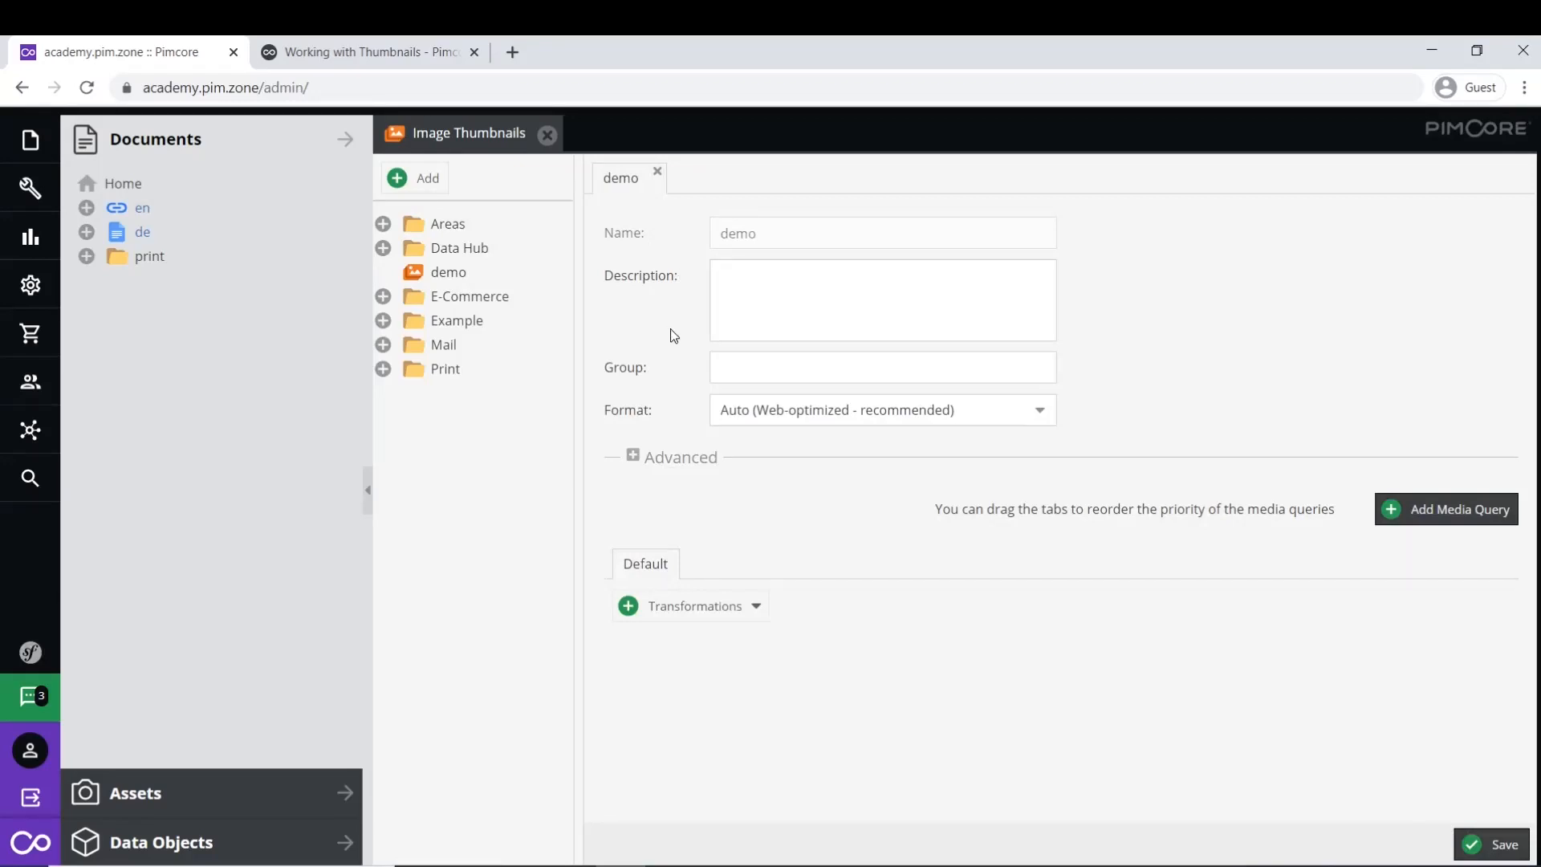
left_click(662, 377)
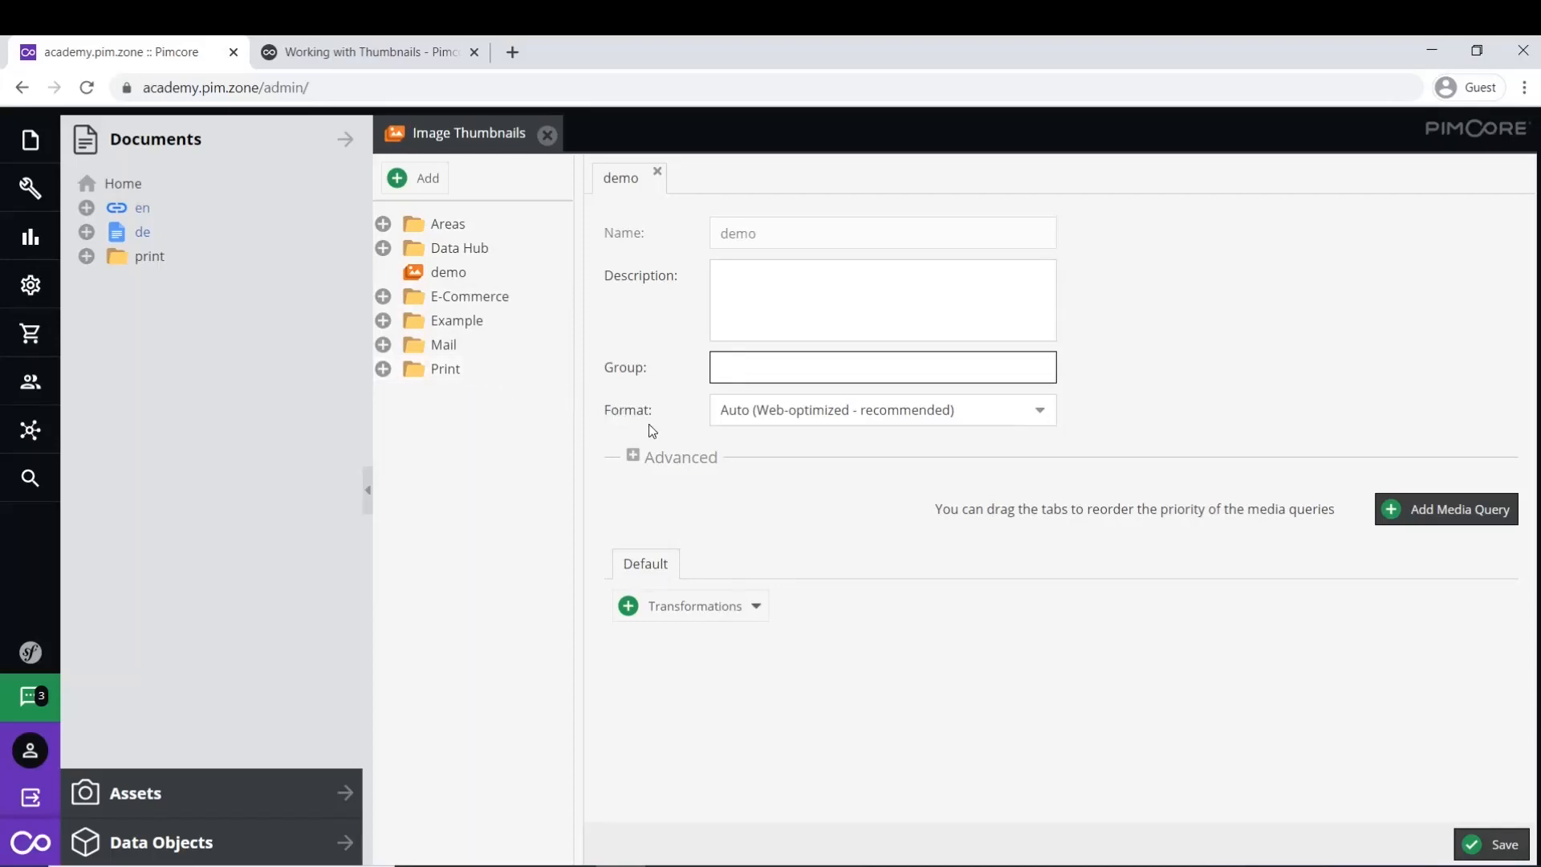
- Look over the Format options and Advanced settings, keeping the Auto format, then list the available transformations
left_click(1048, 413)
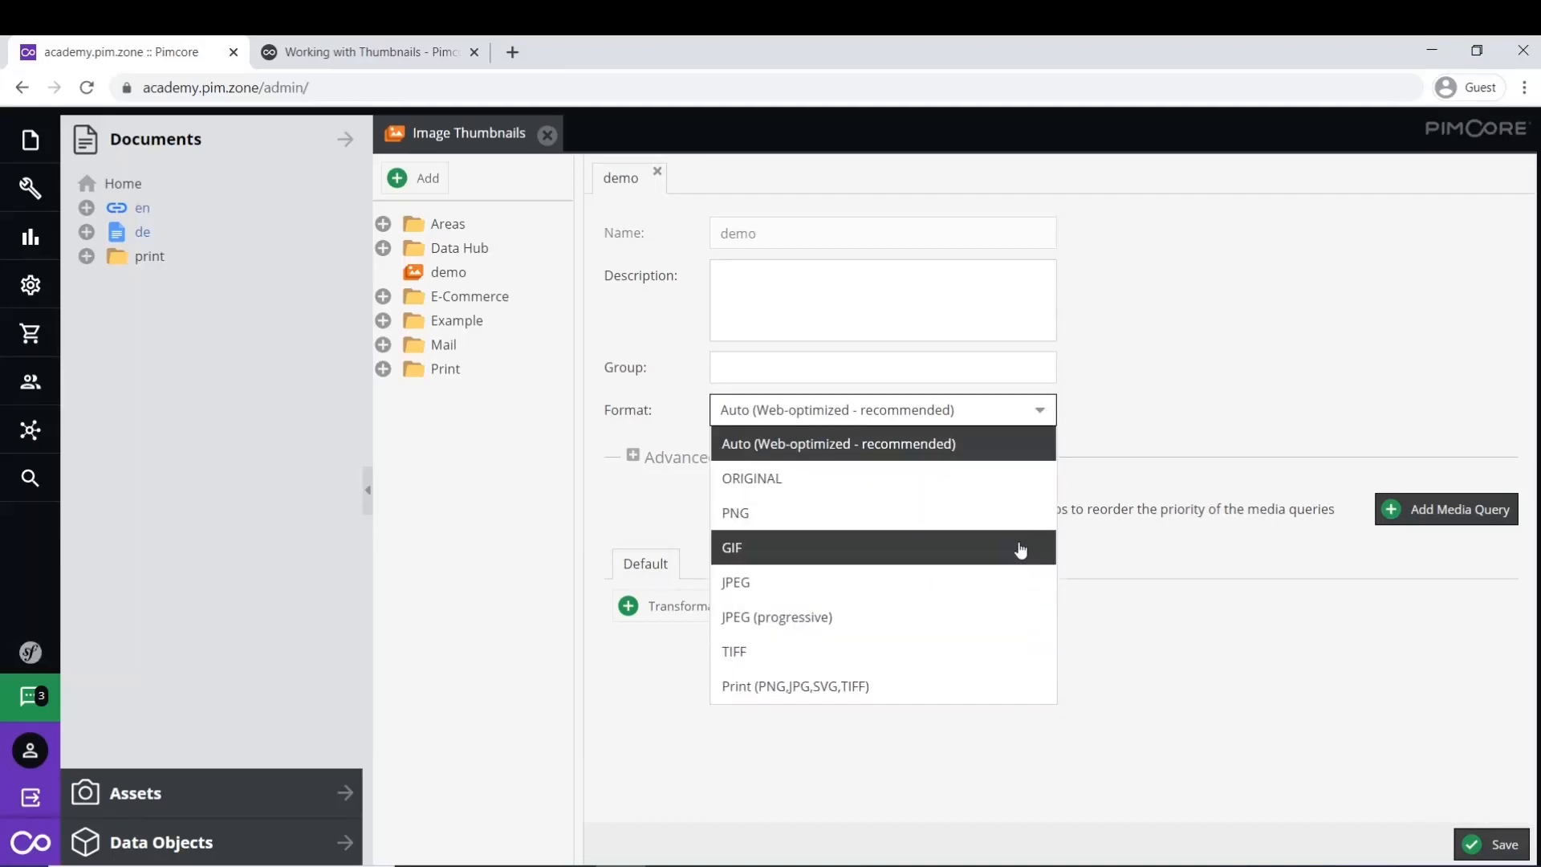
left_click(1121, 445)
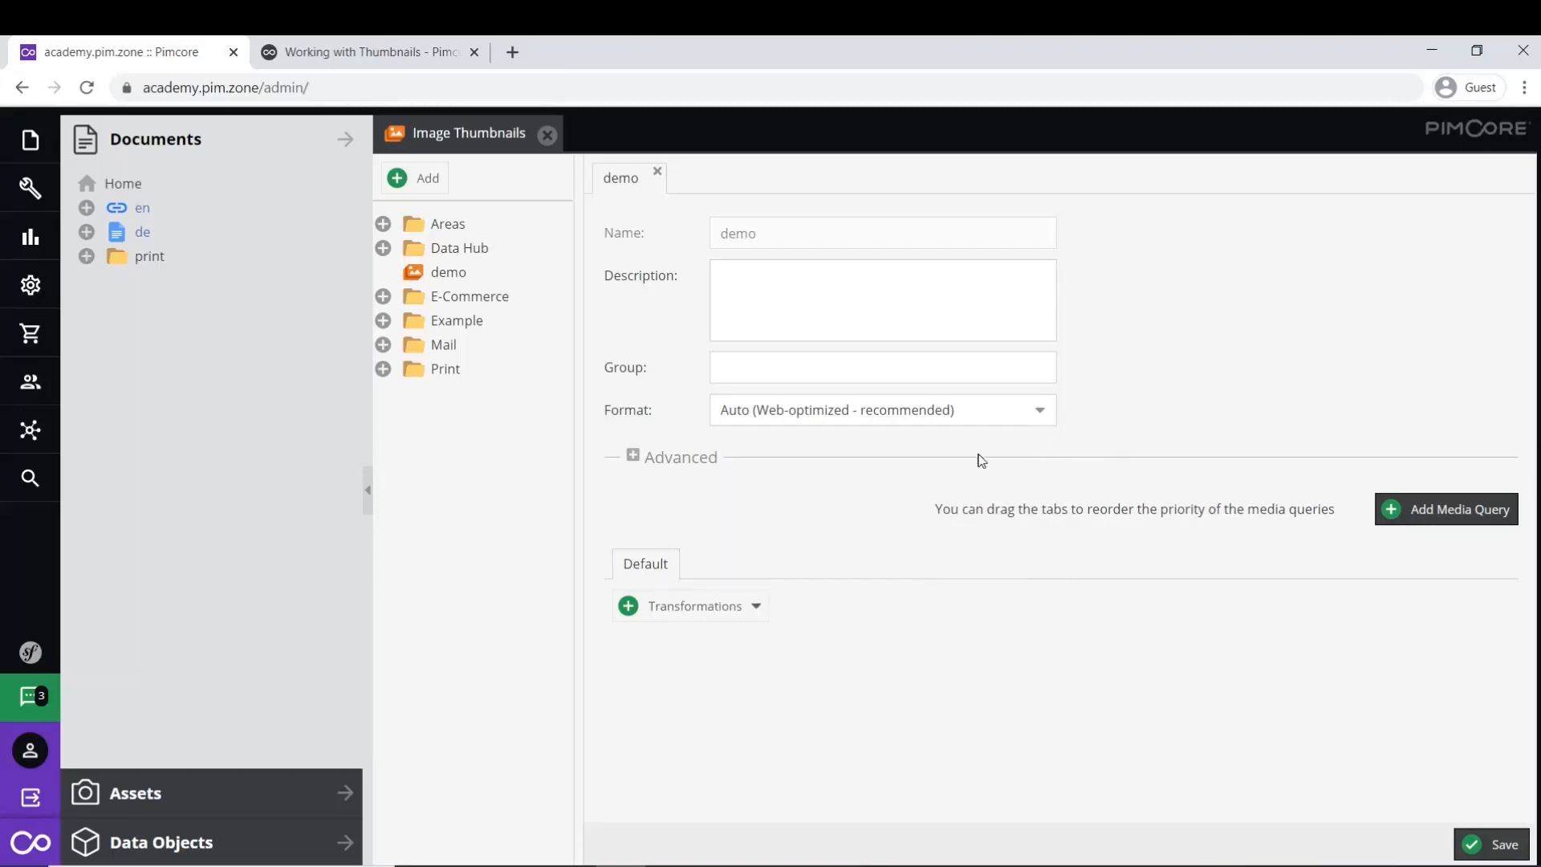
left_click(633, 457)
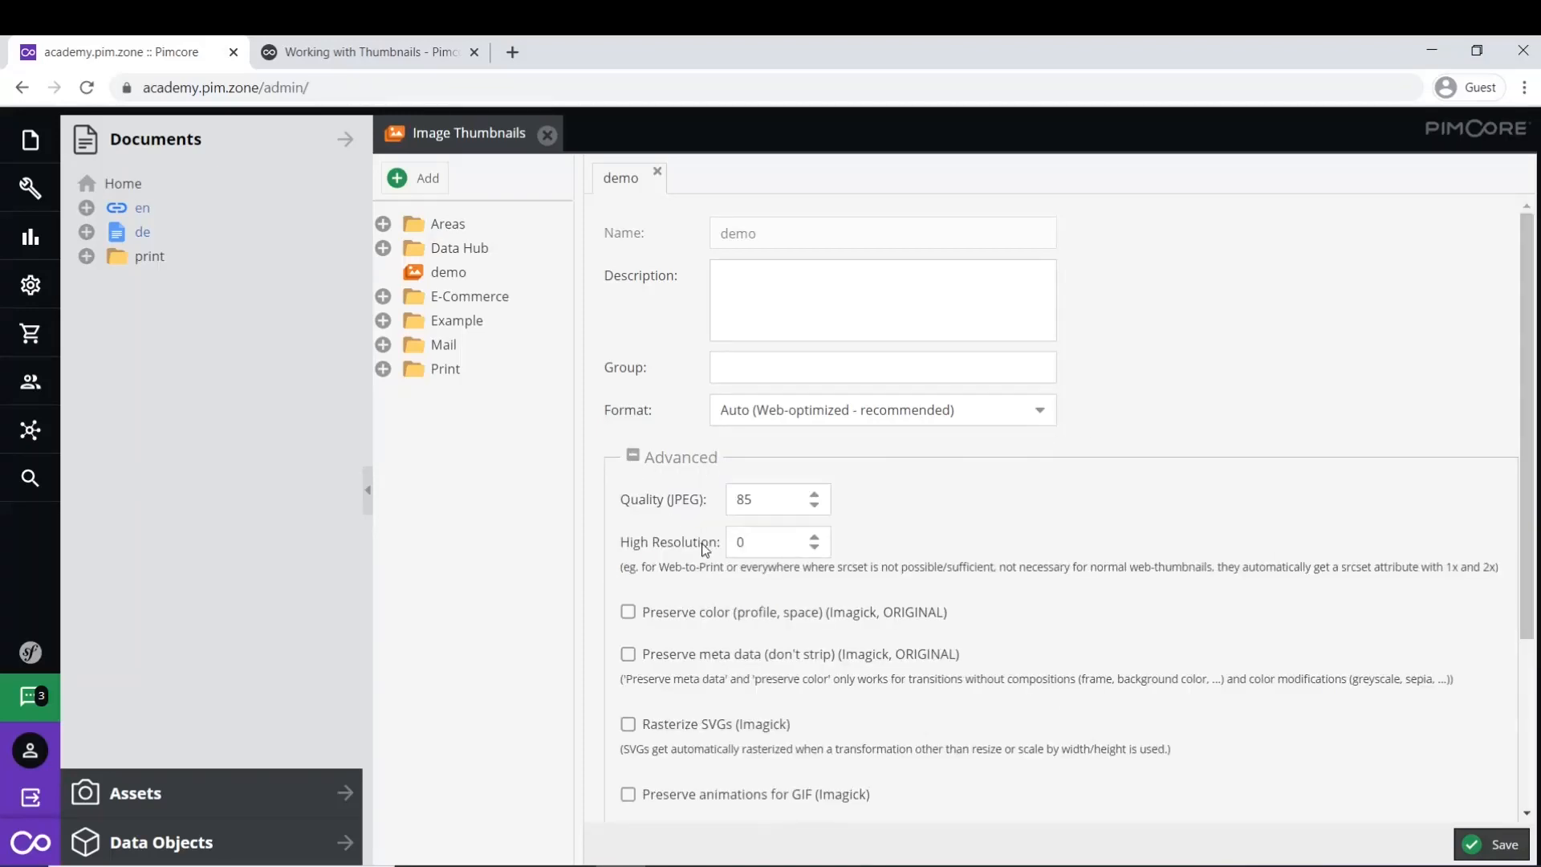
scroll(722, 586, "down", 1)
left_click(651, 354)
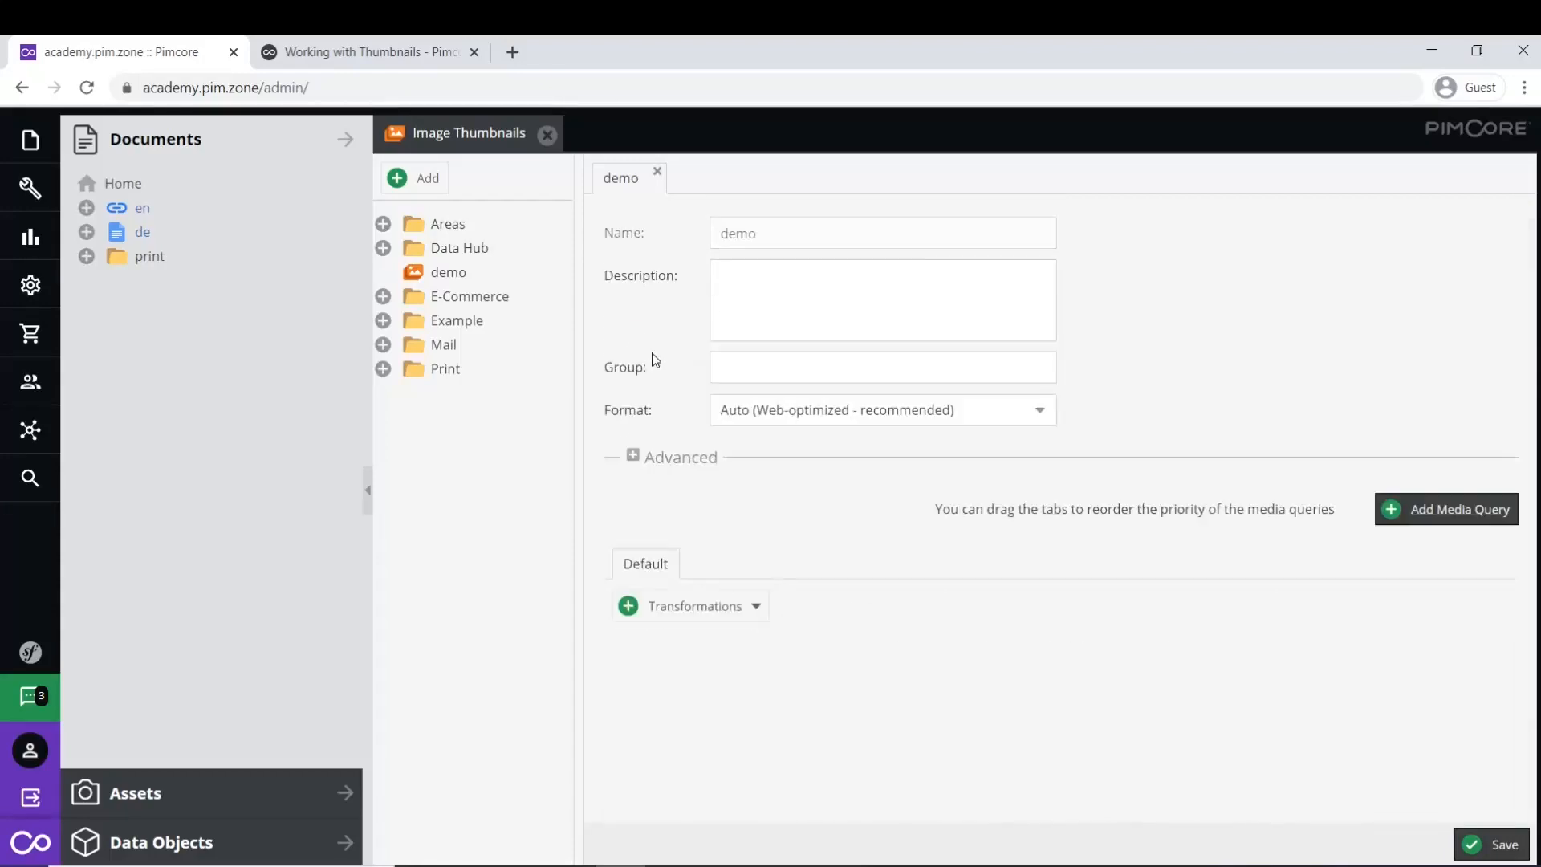
left_click(760, 614)
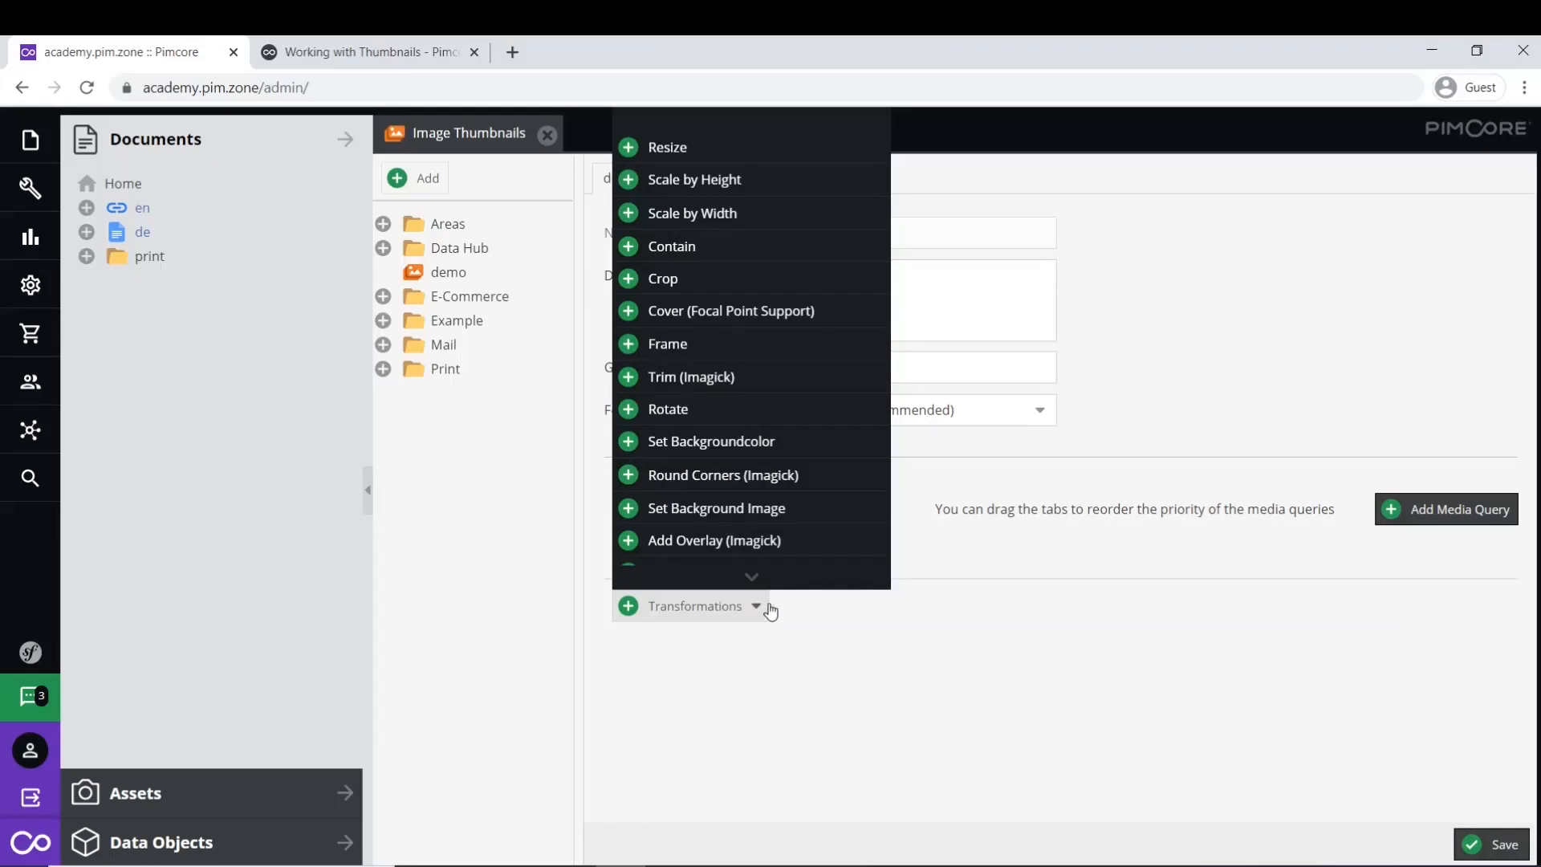
- Add a Scale by Height transformation with height 600
scroll(798, 450, "down", 1)
scroll(810, 257, "up", 1)
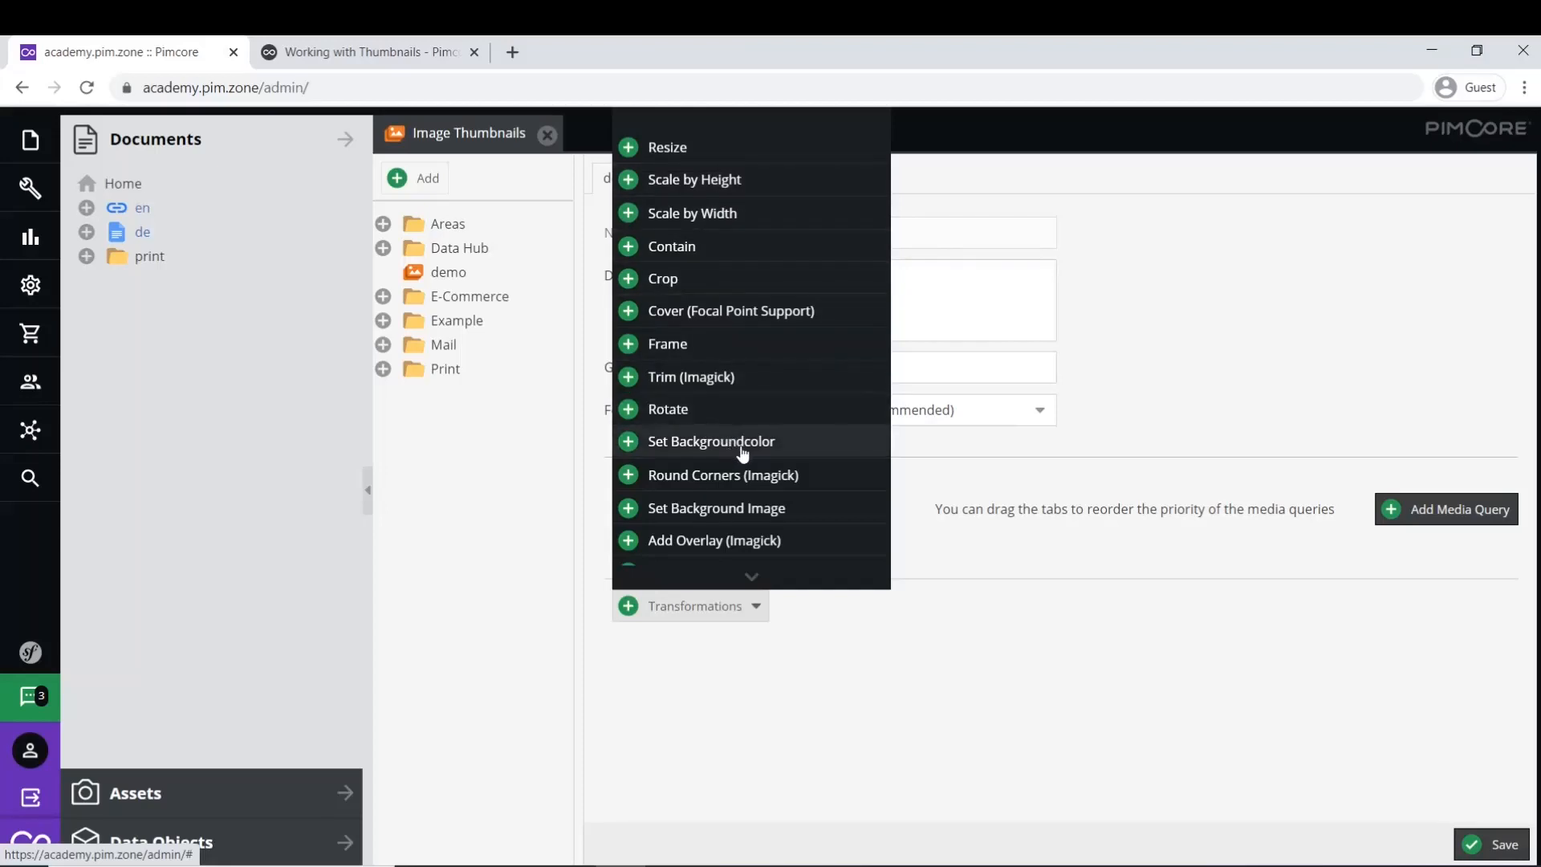
scroll(744, 530, "down", 1)
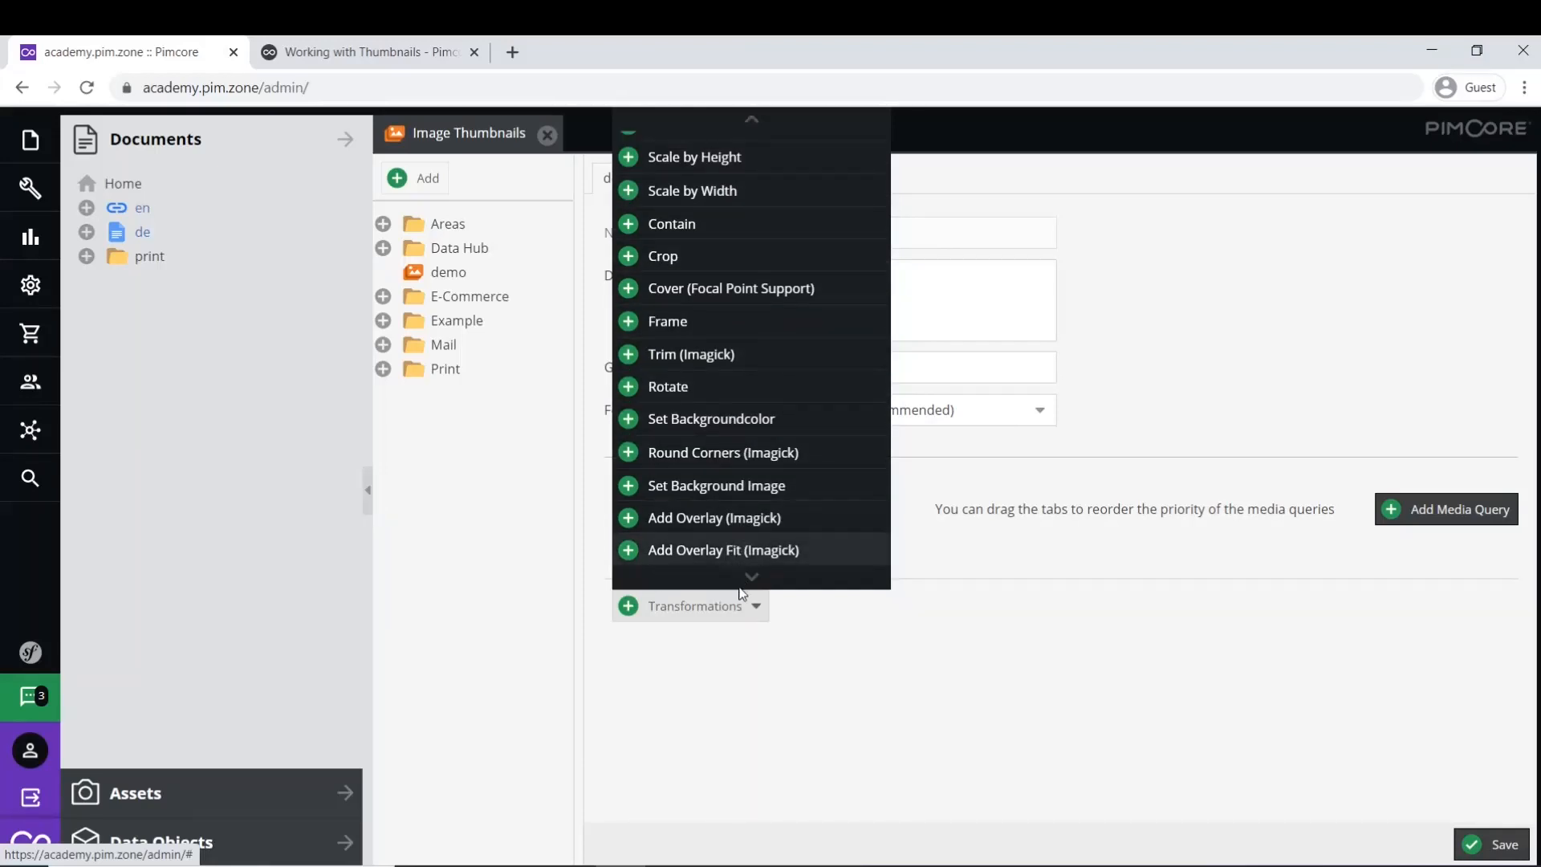
mouse_move(752, 580)
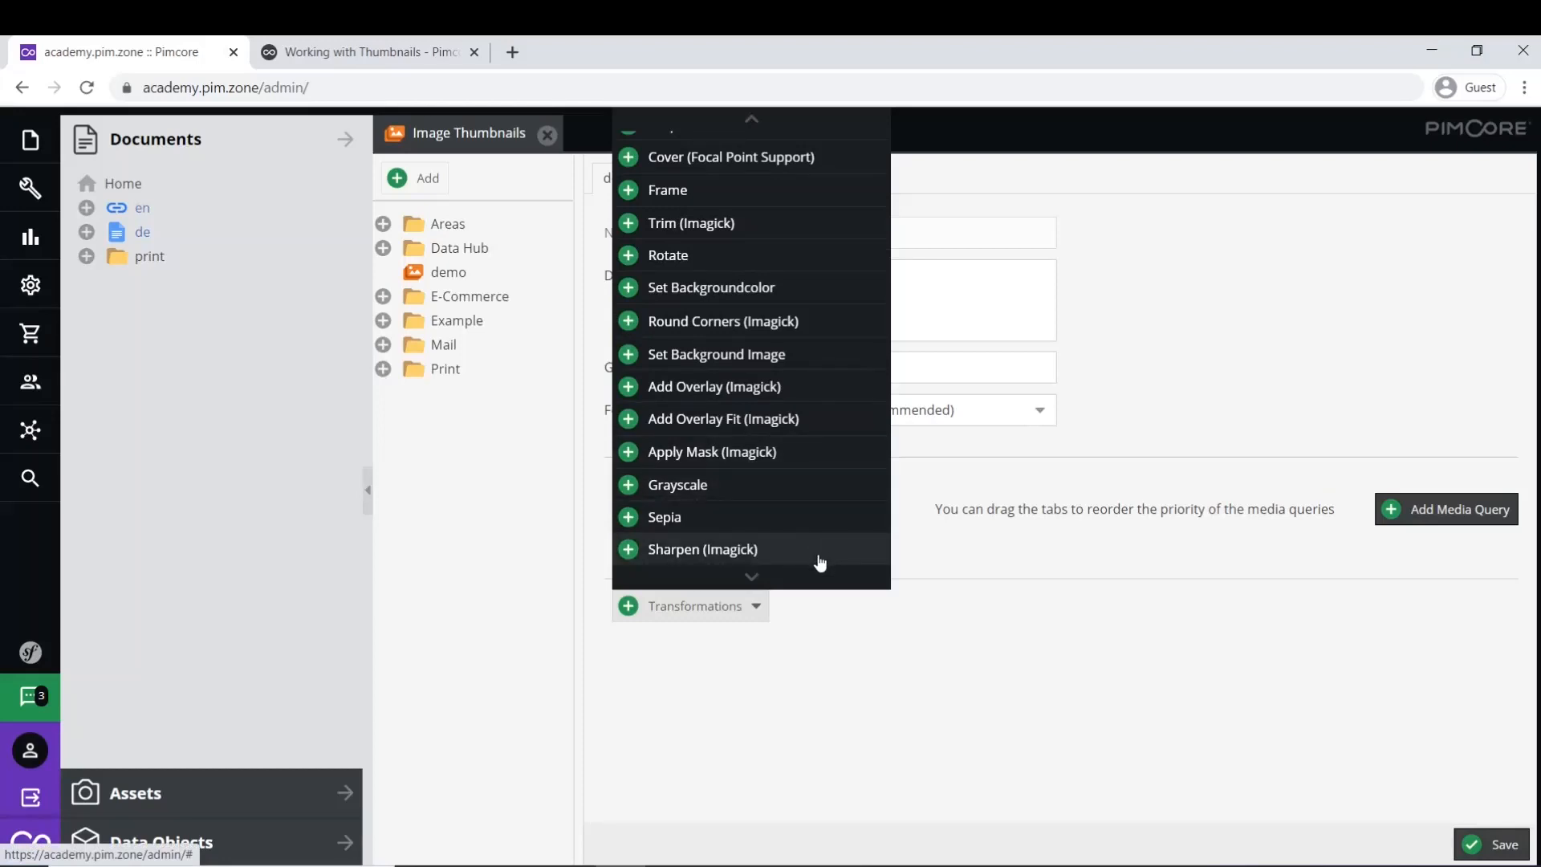
mouse_move(751, 122)
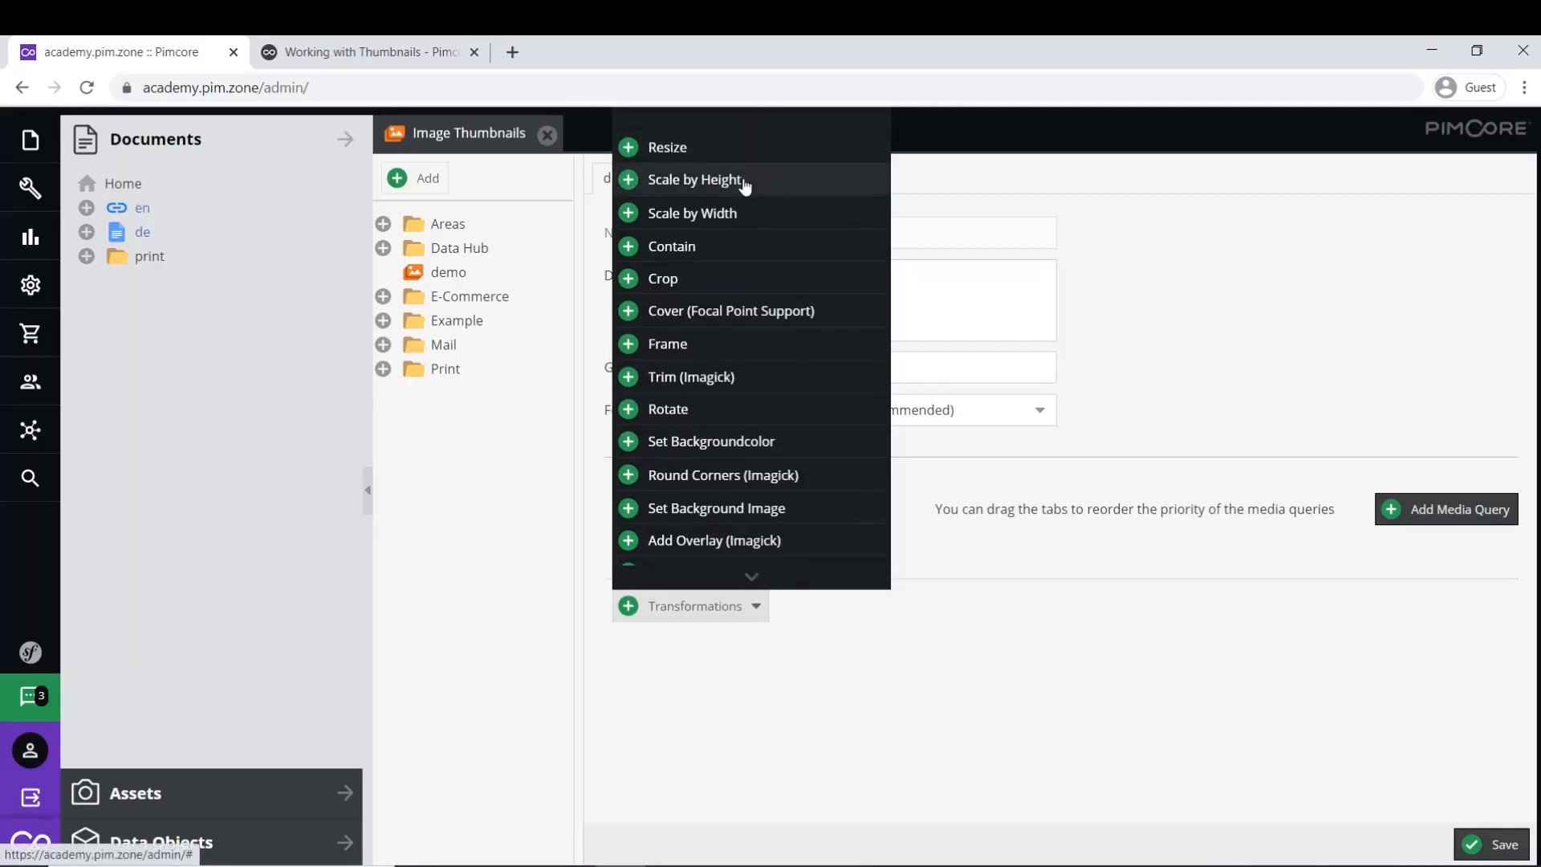
left_click(743, 178)
left_click(767, 711)
type("600")
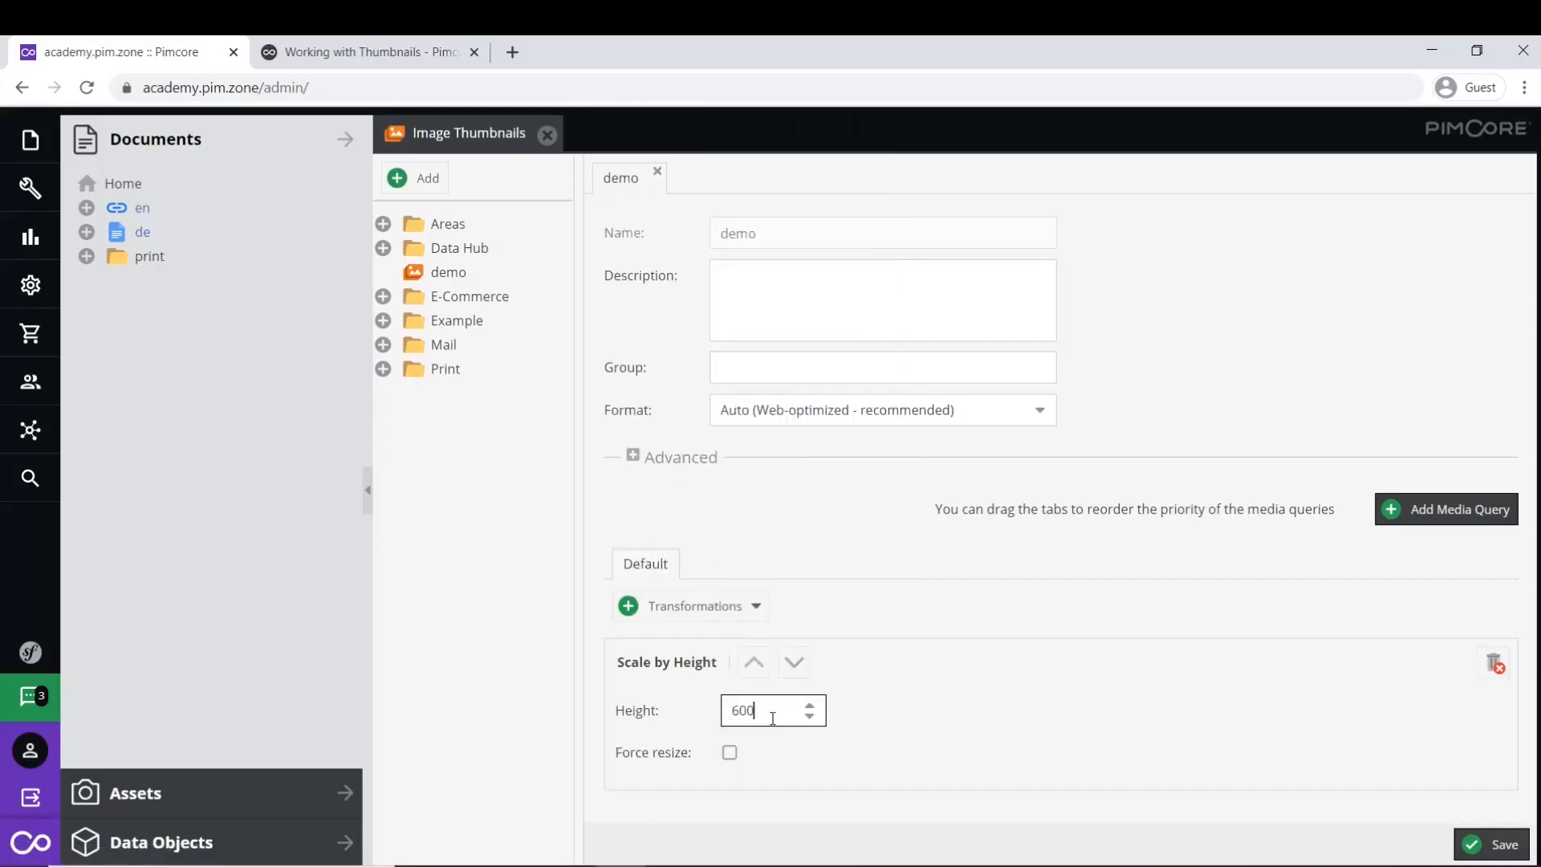
- Add a Round Corners transformation with width 3 and height 3
left_click(754, 606)
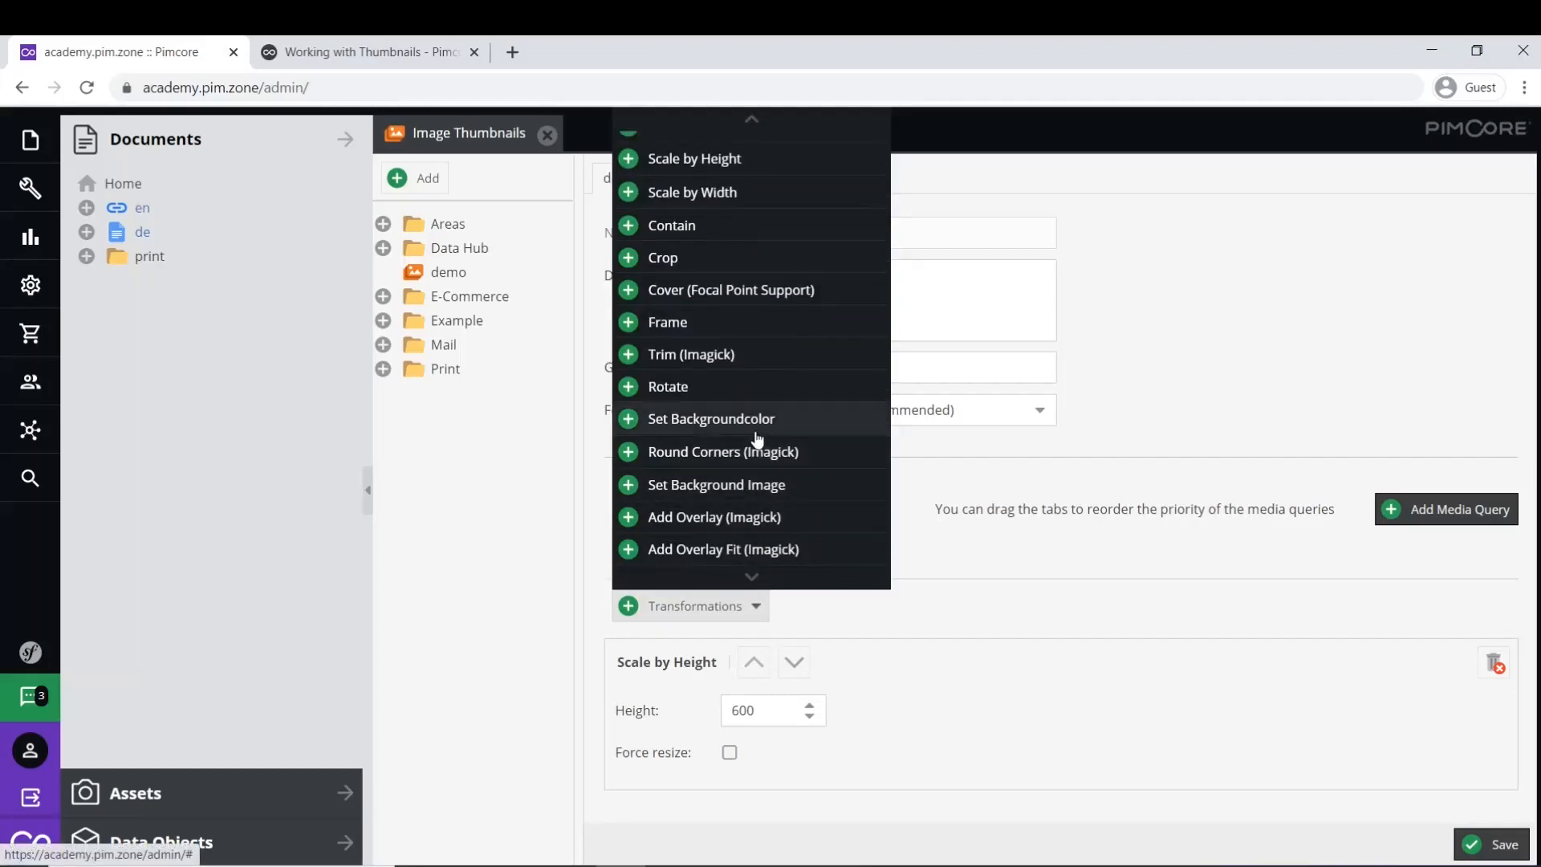
left_click(757, 451)
left_click(756, 773)
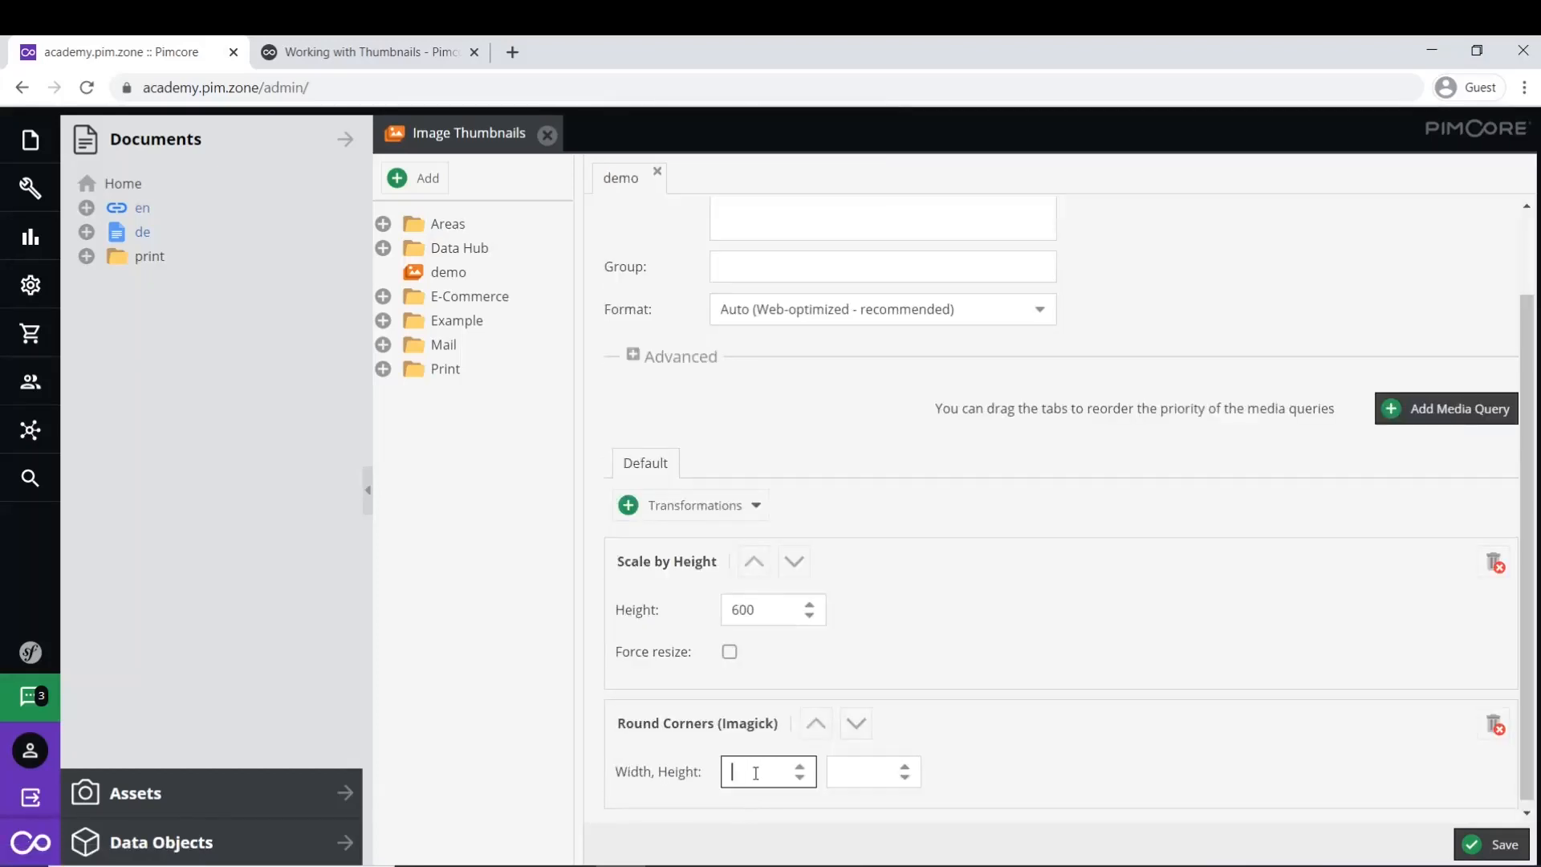
type("3")
left_click(843, 771)
type("3")
- Add a Grayscale transformation to the demo thumbnail
left_click(754, 507)
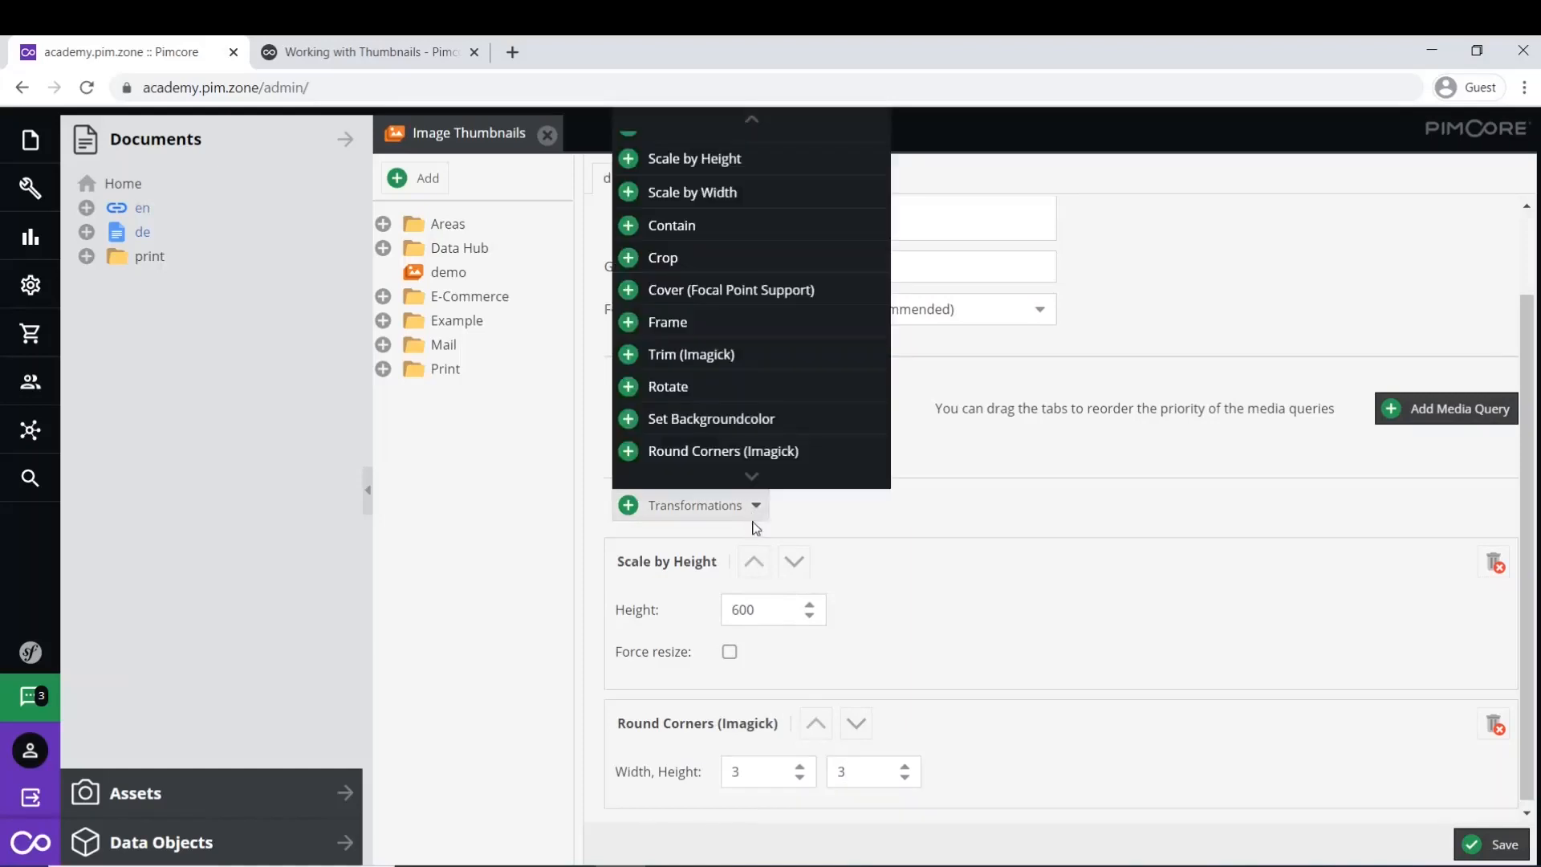
left_click(751, 477)
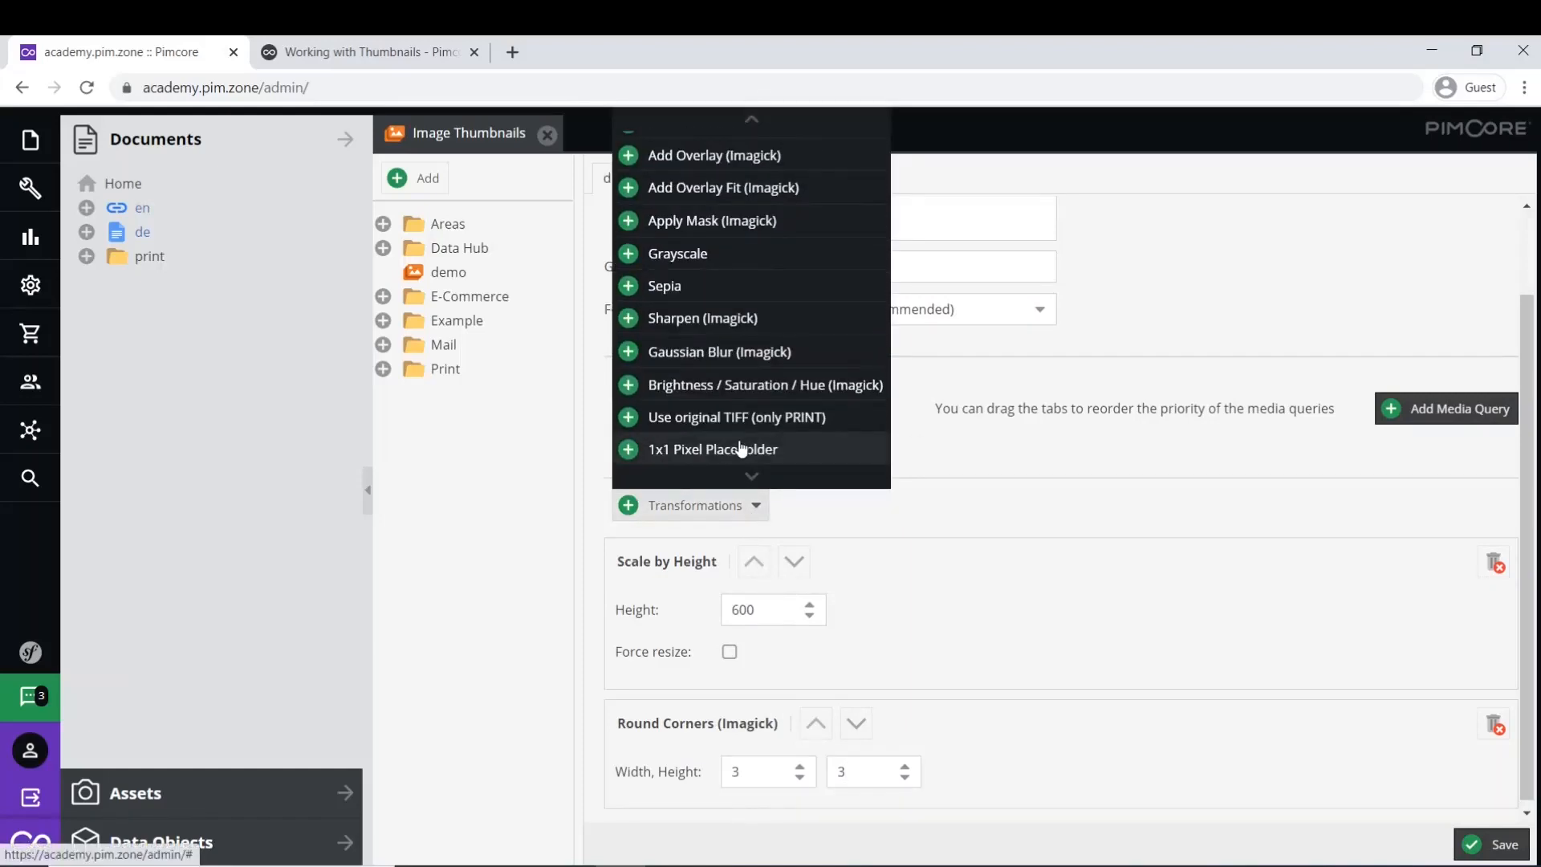
left_click(682, 254)
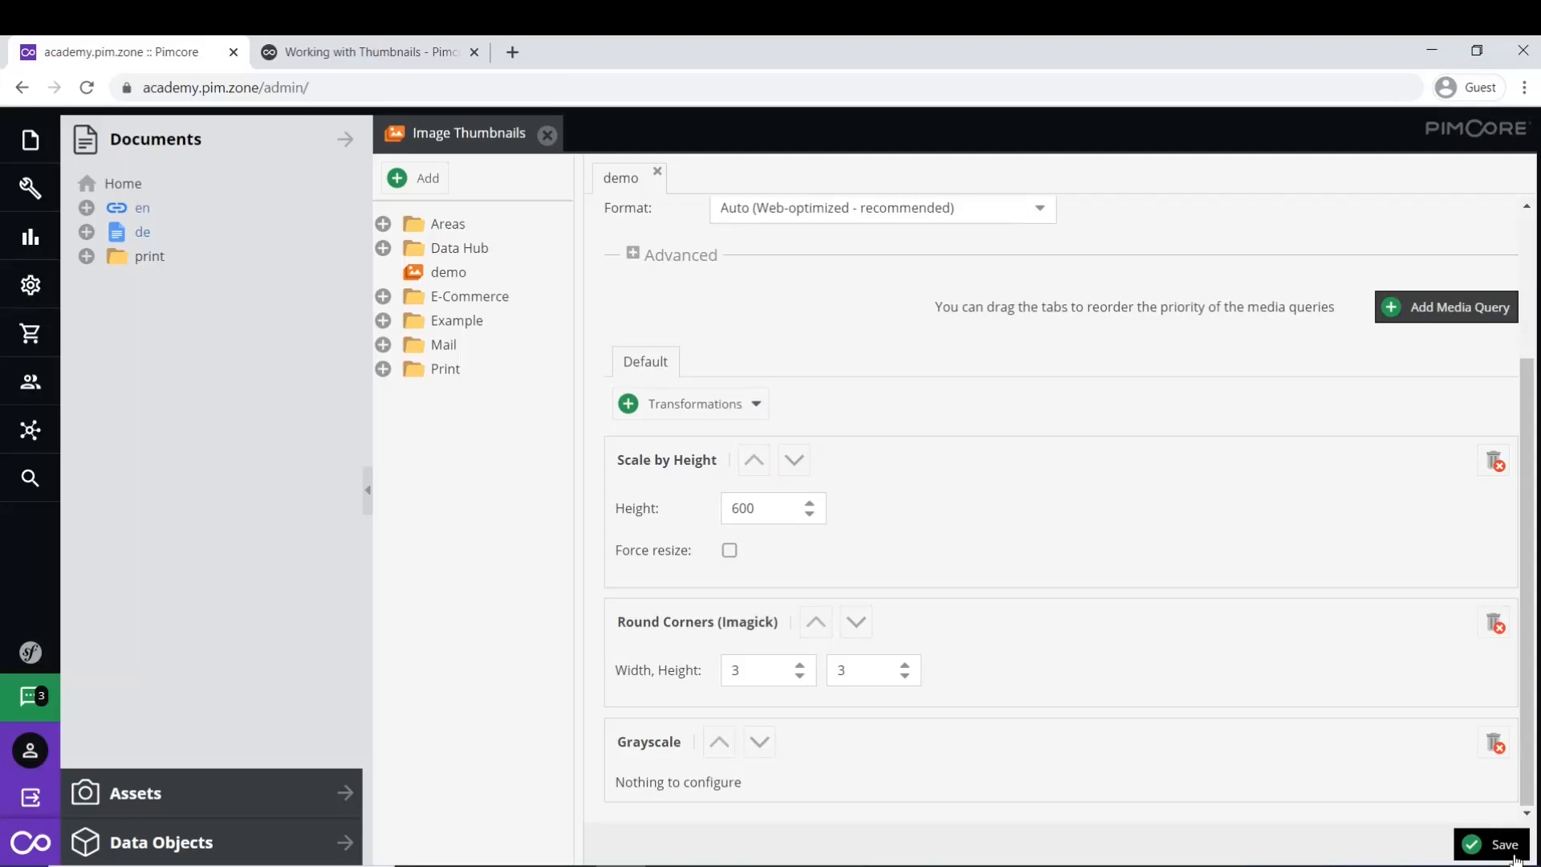
- Add a (min-width: 576px) media query to the demo thumbnail
left_click(1441, 313)
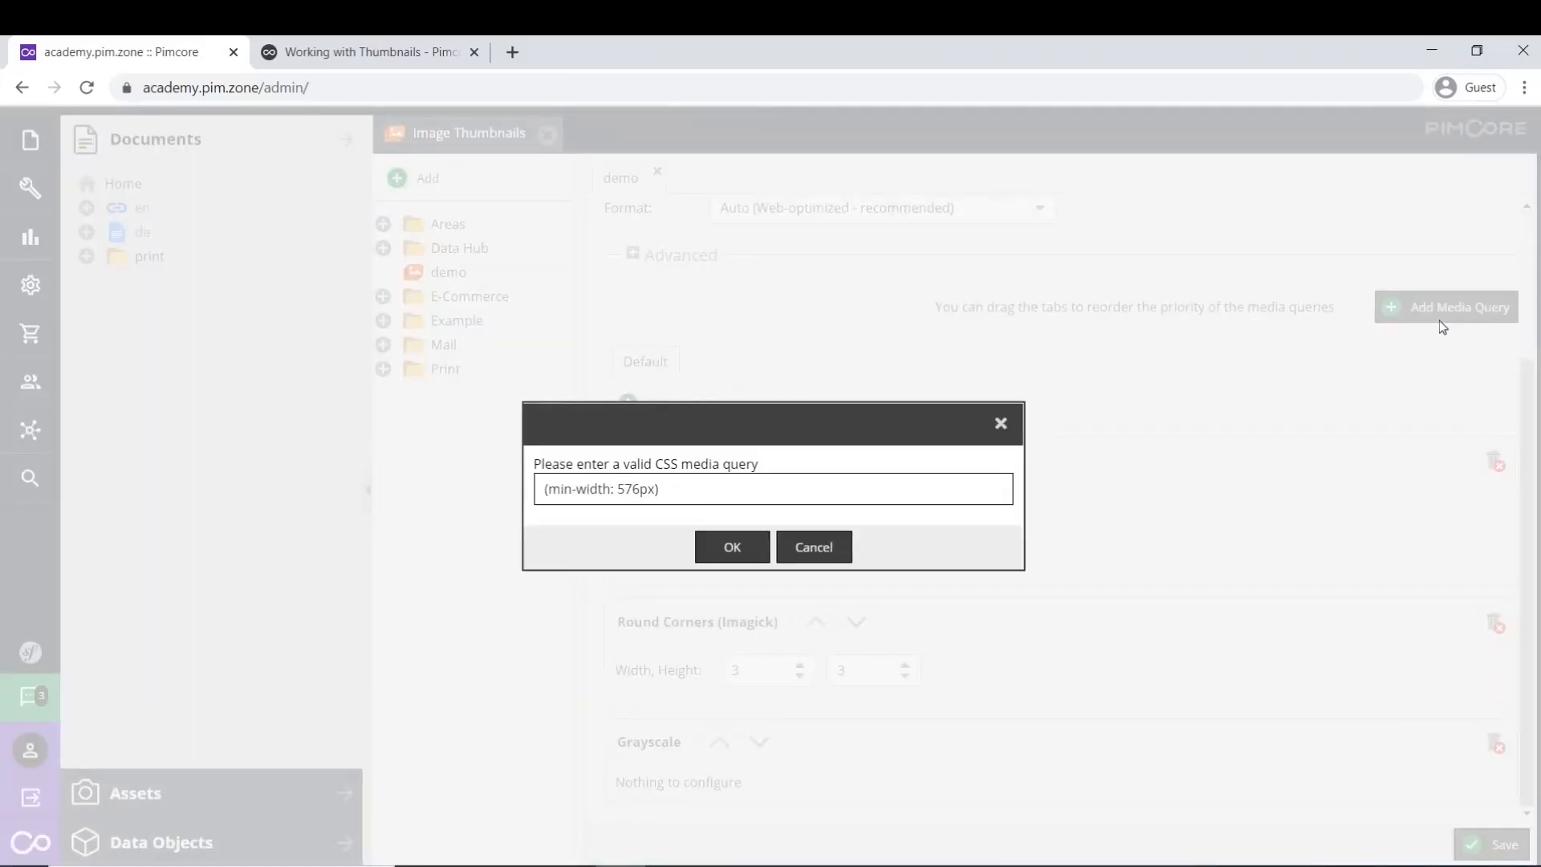
left_click(732, 547)
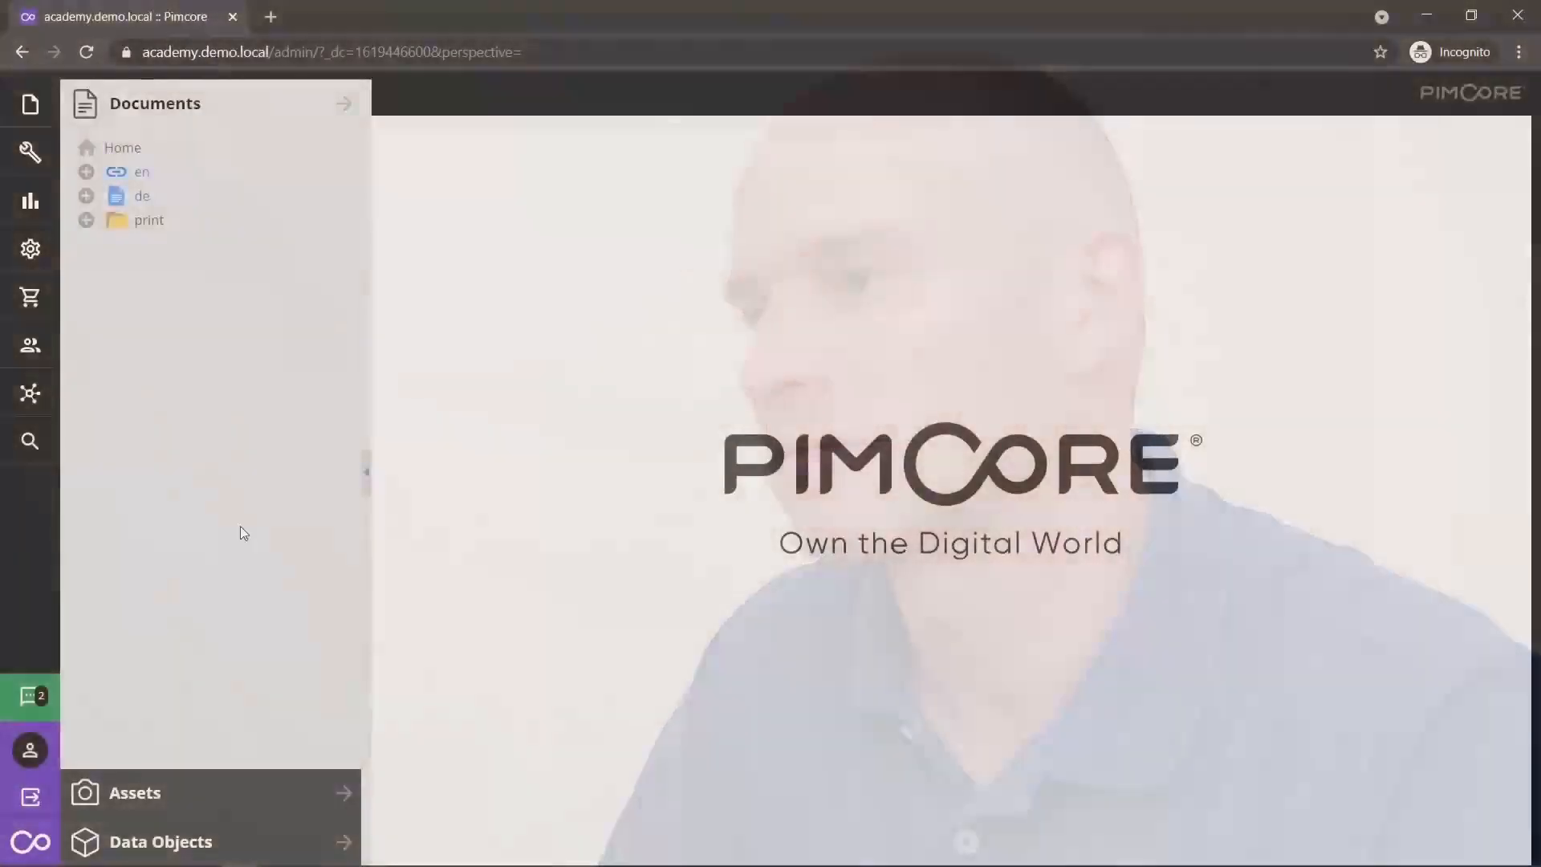
- Open automotive-car-classic-149813.jpg and AMDB5VC.jpg from the Car Images asset folders
left_click(200, 783)
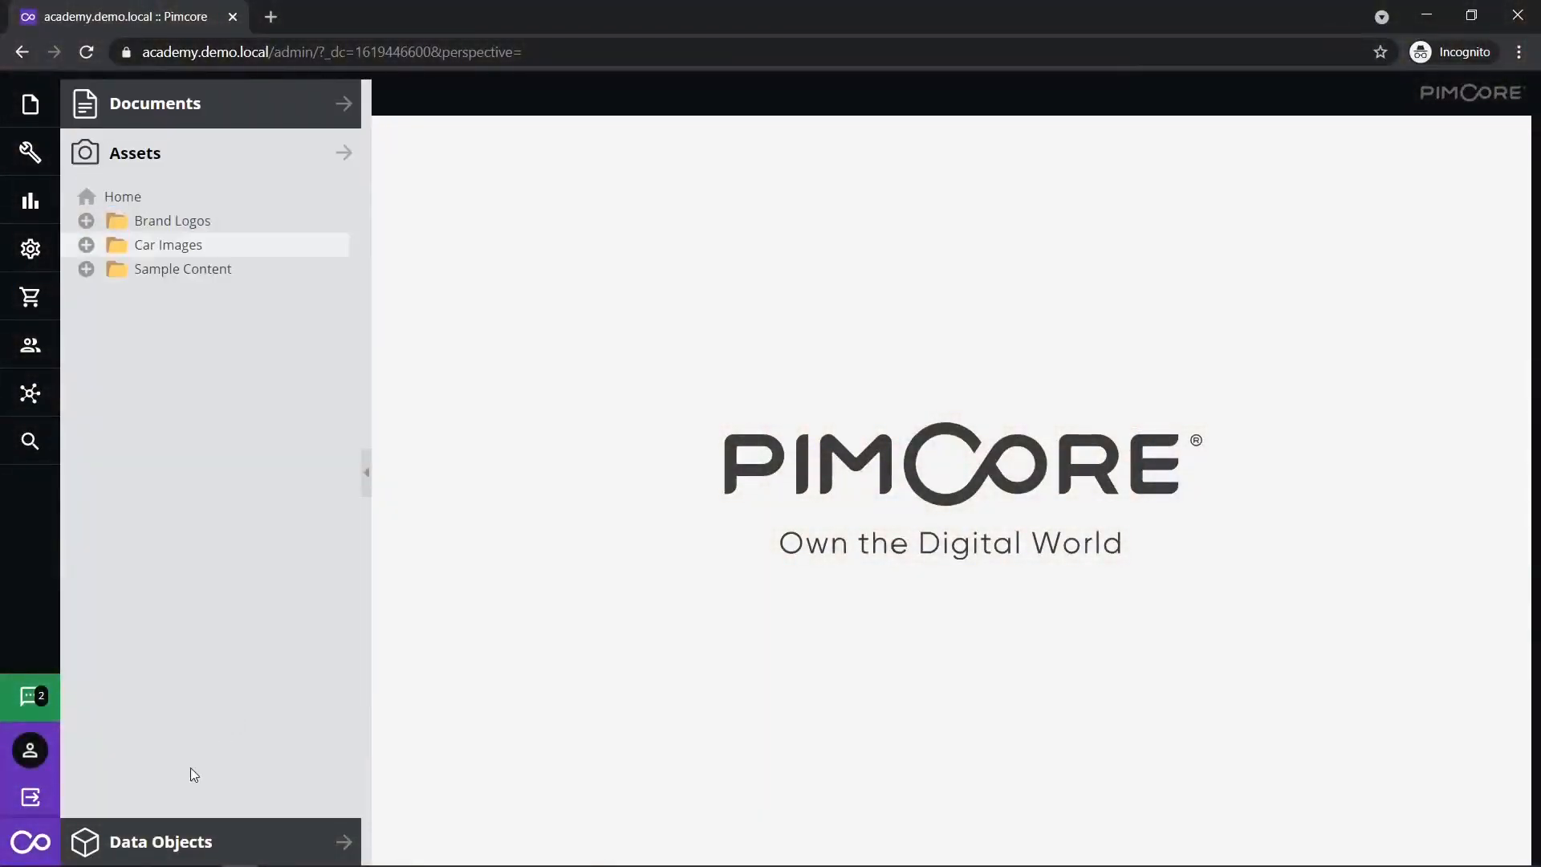
left_click(87, 245)
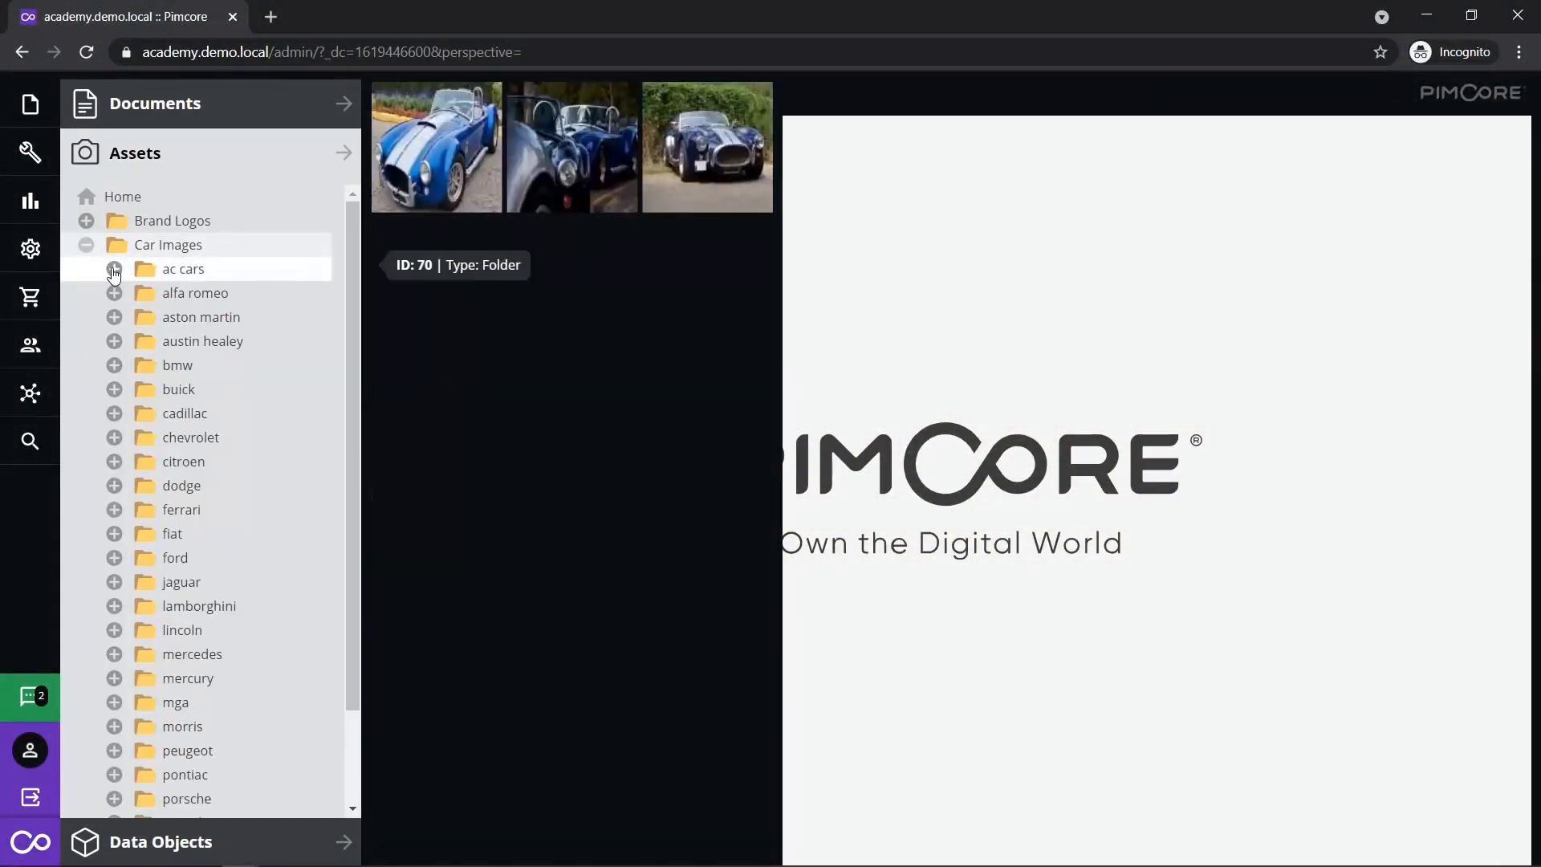
left_click(114, 268)
left_click(218, 293)
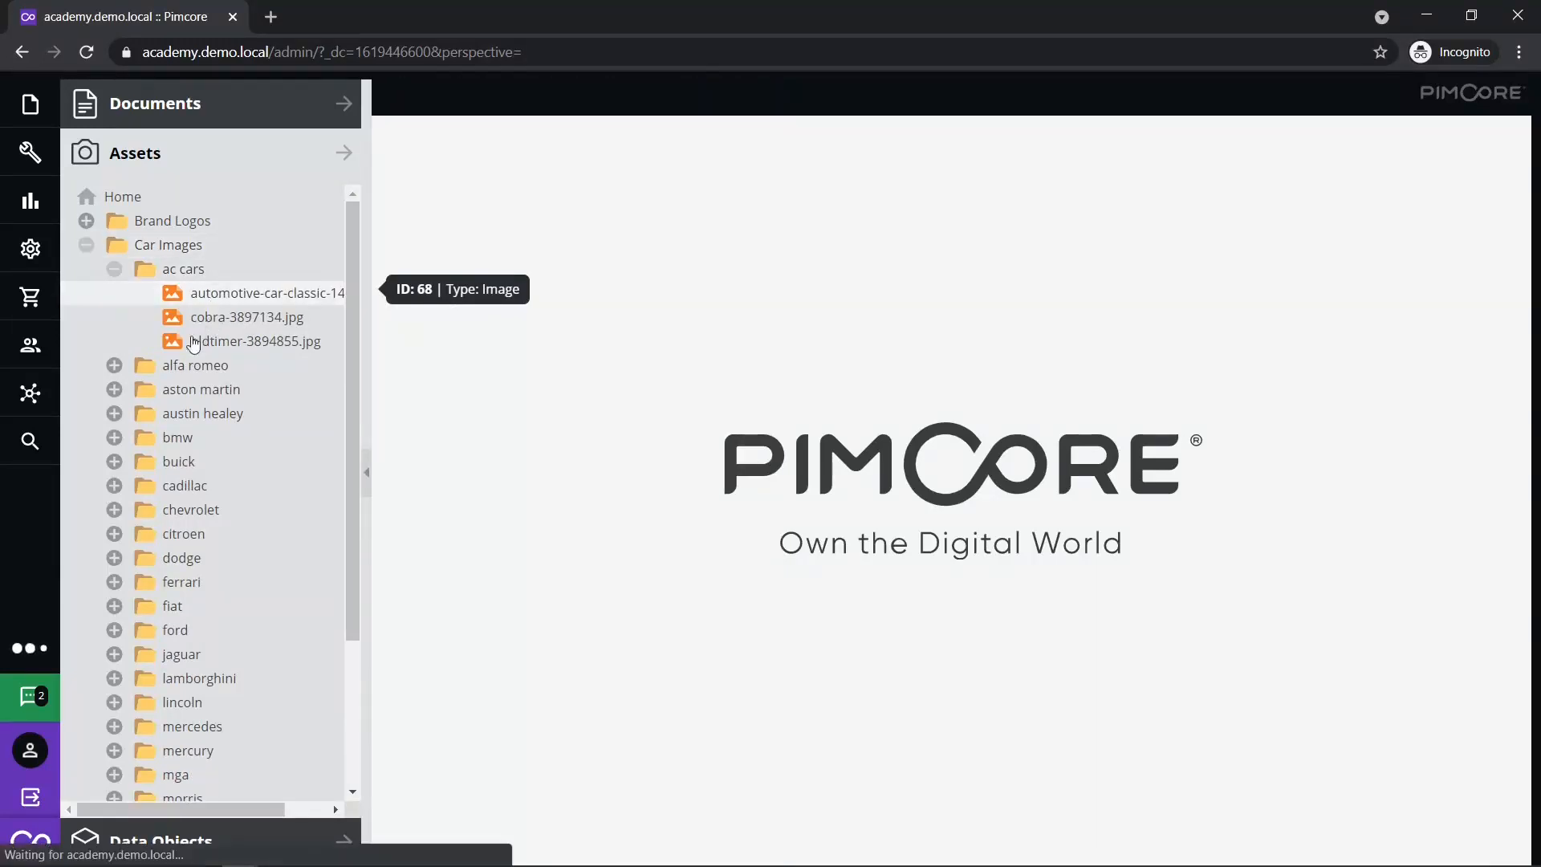
left_click(114, 389)
left_click(232, 413)
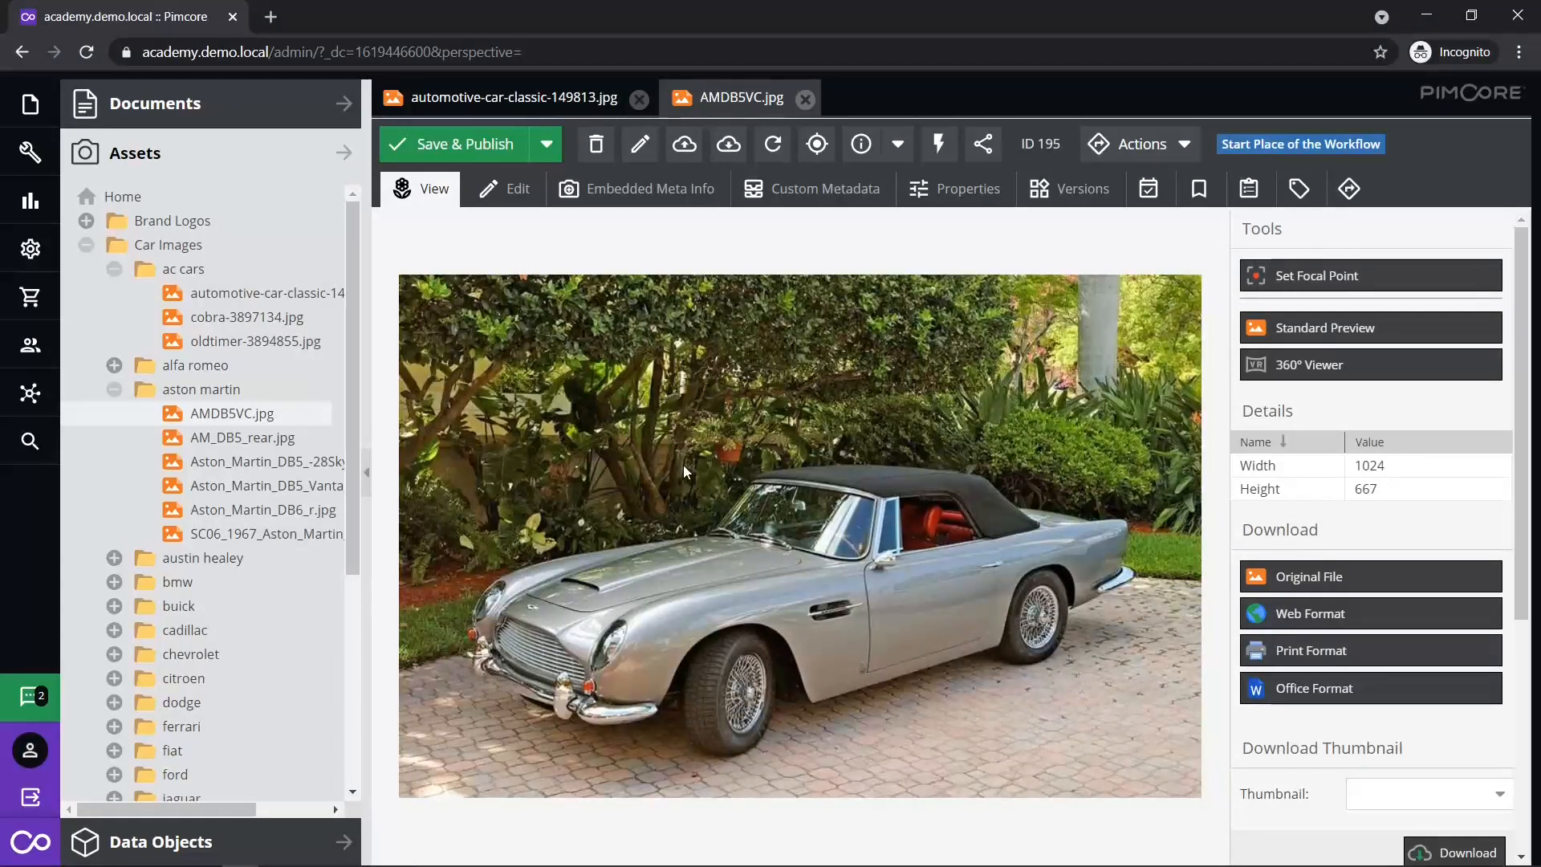
- Open the Our Most Popular Brands presentation from Sample Content > Documents, then return to the classic car image
scroll(241, 638, "down", 5)
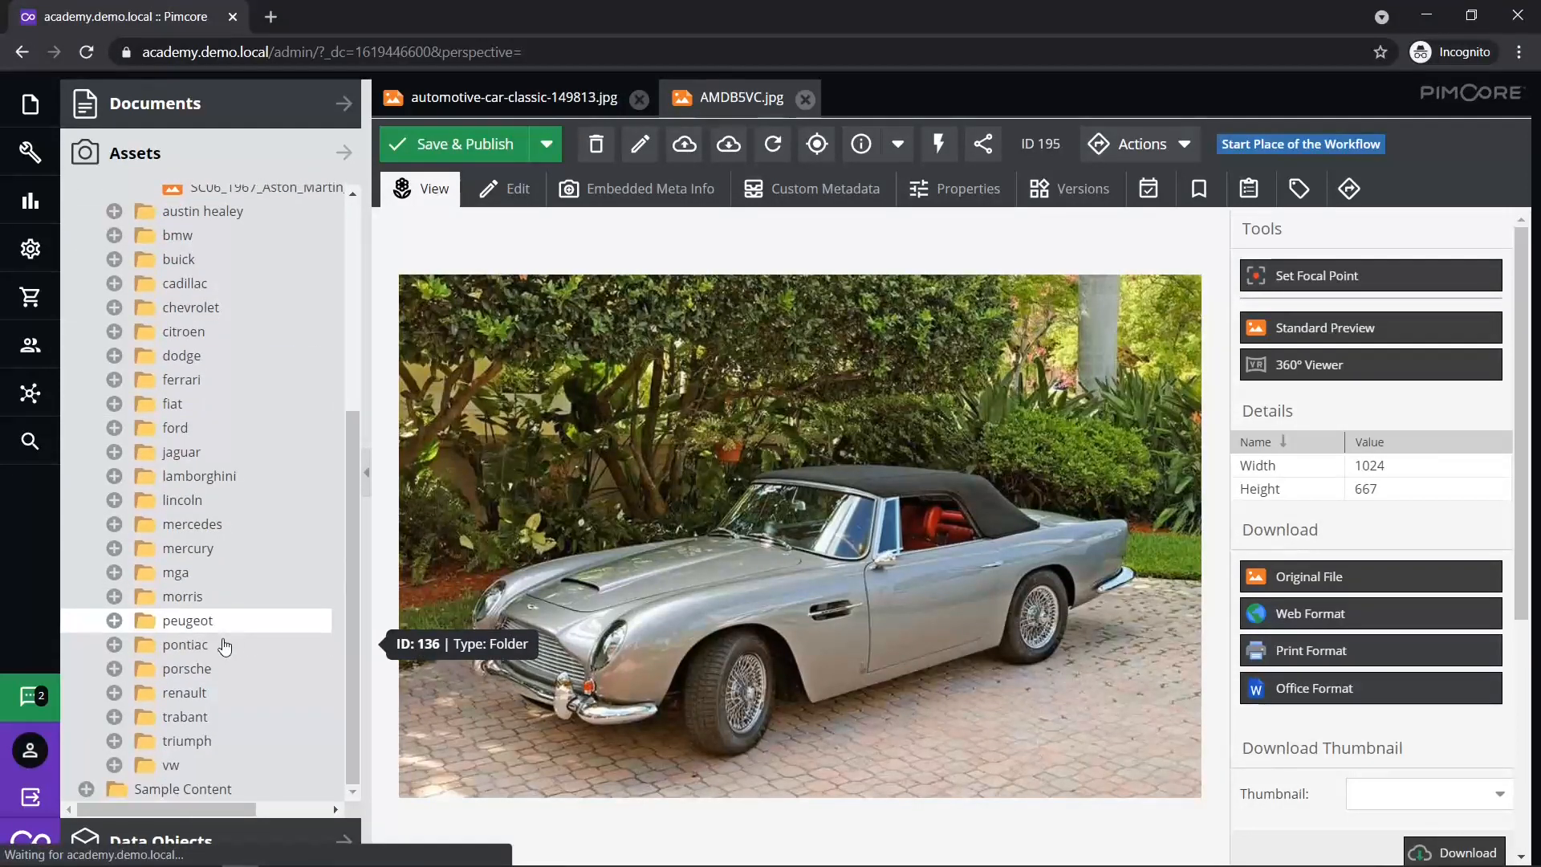
left_click(86, 789)
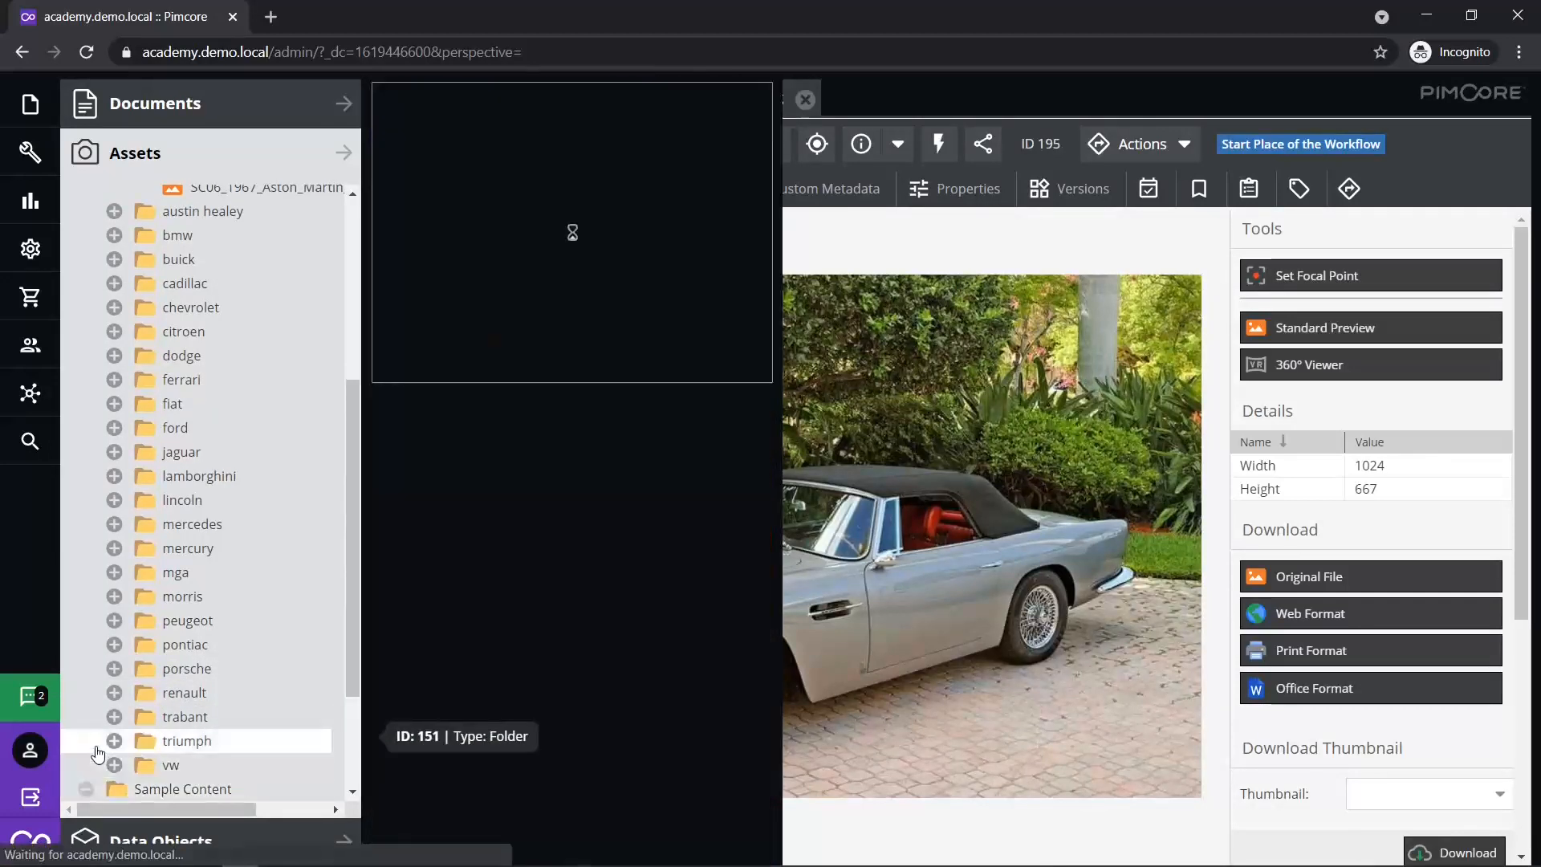
scroll(97, 746, "down", 3)
left_click(114, 692)
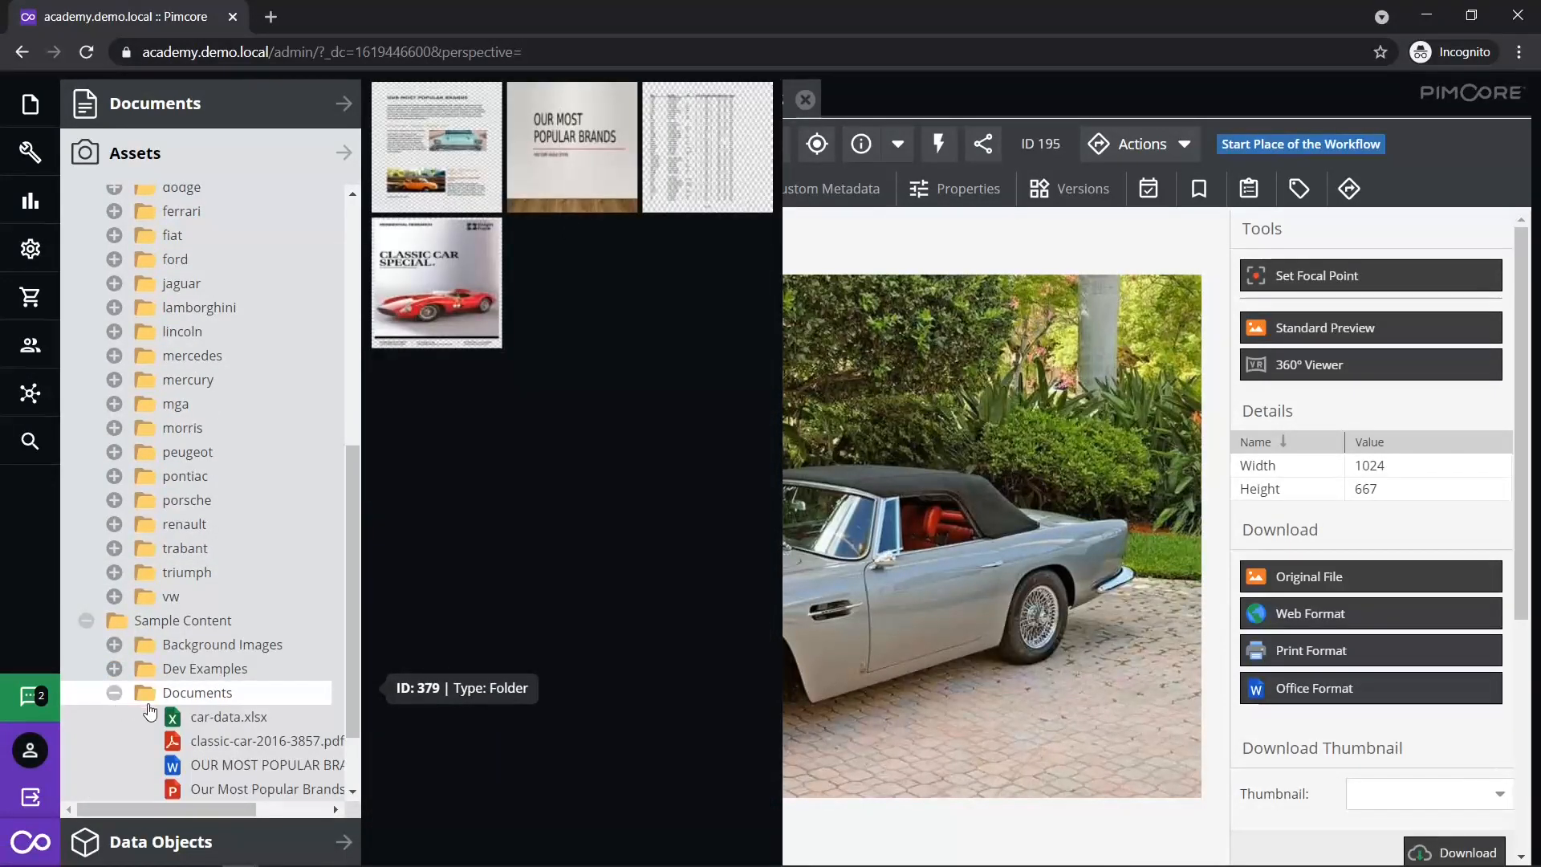
scroll(218, 724, "down", 2)
left_click(301, 691)
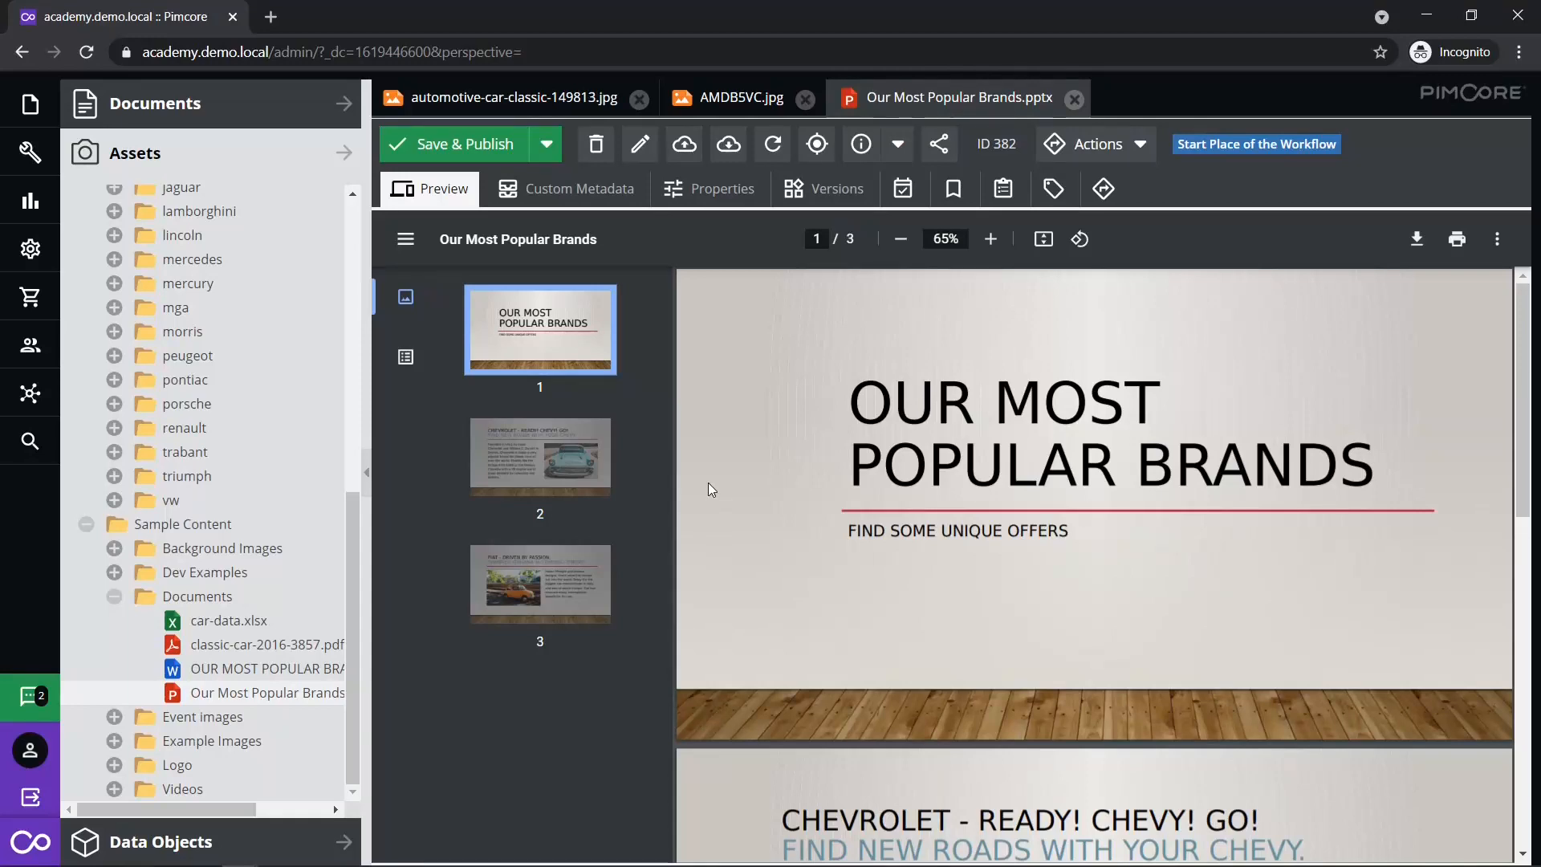
left_click(727, 103)
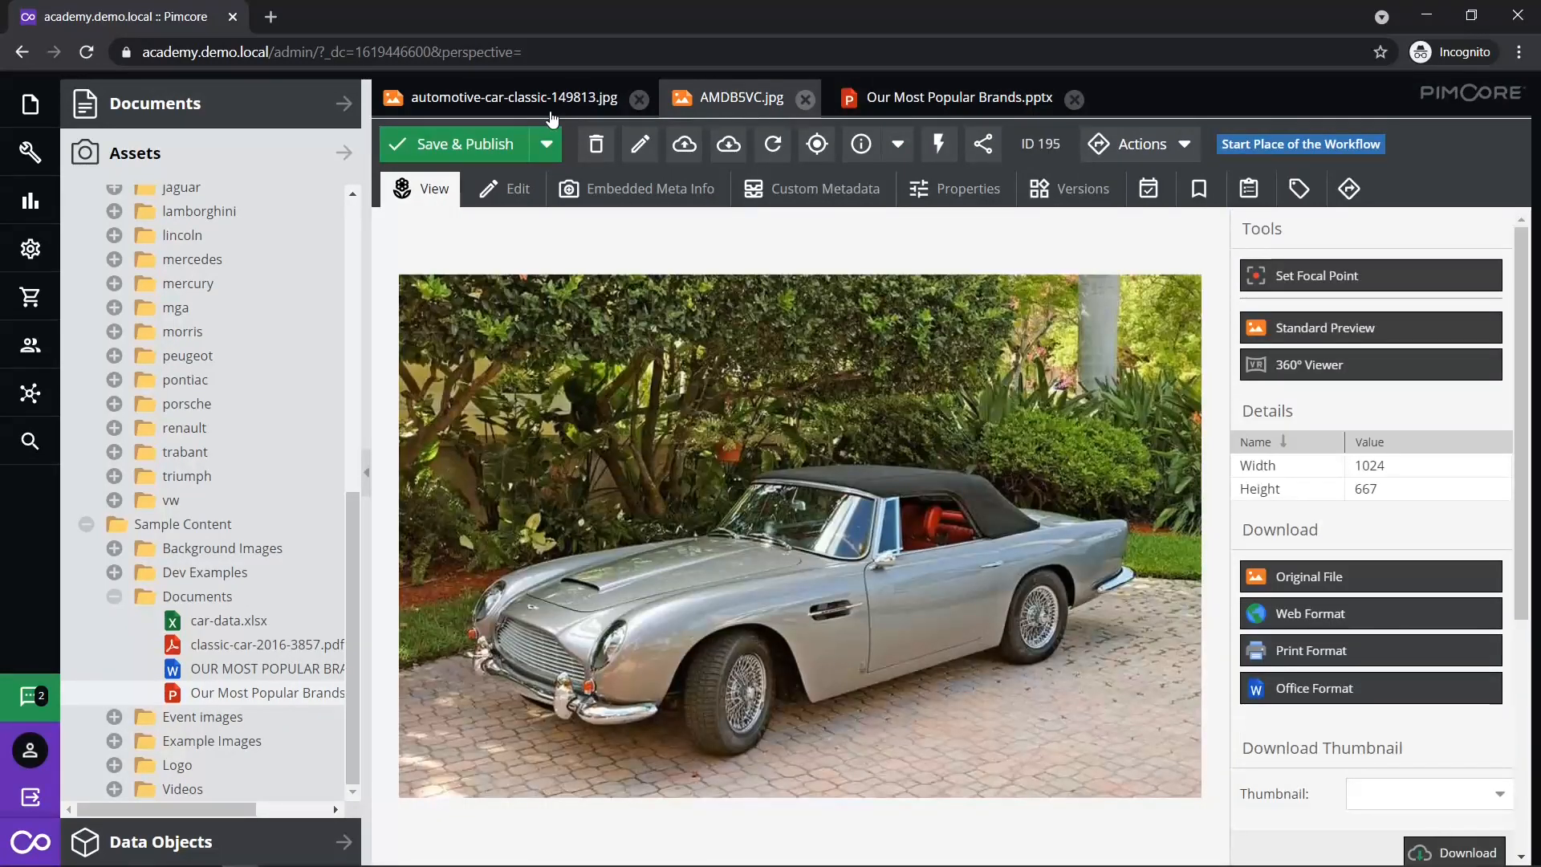
left_click(552, 117)
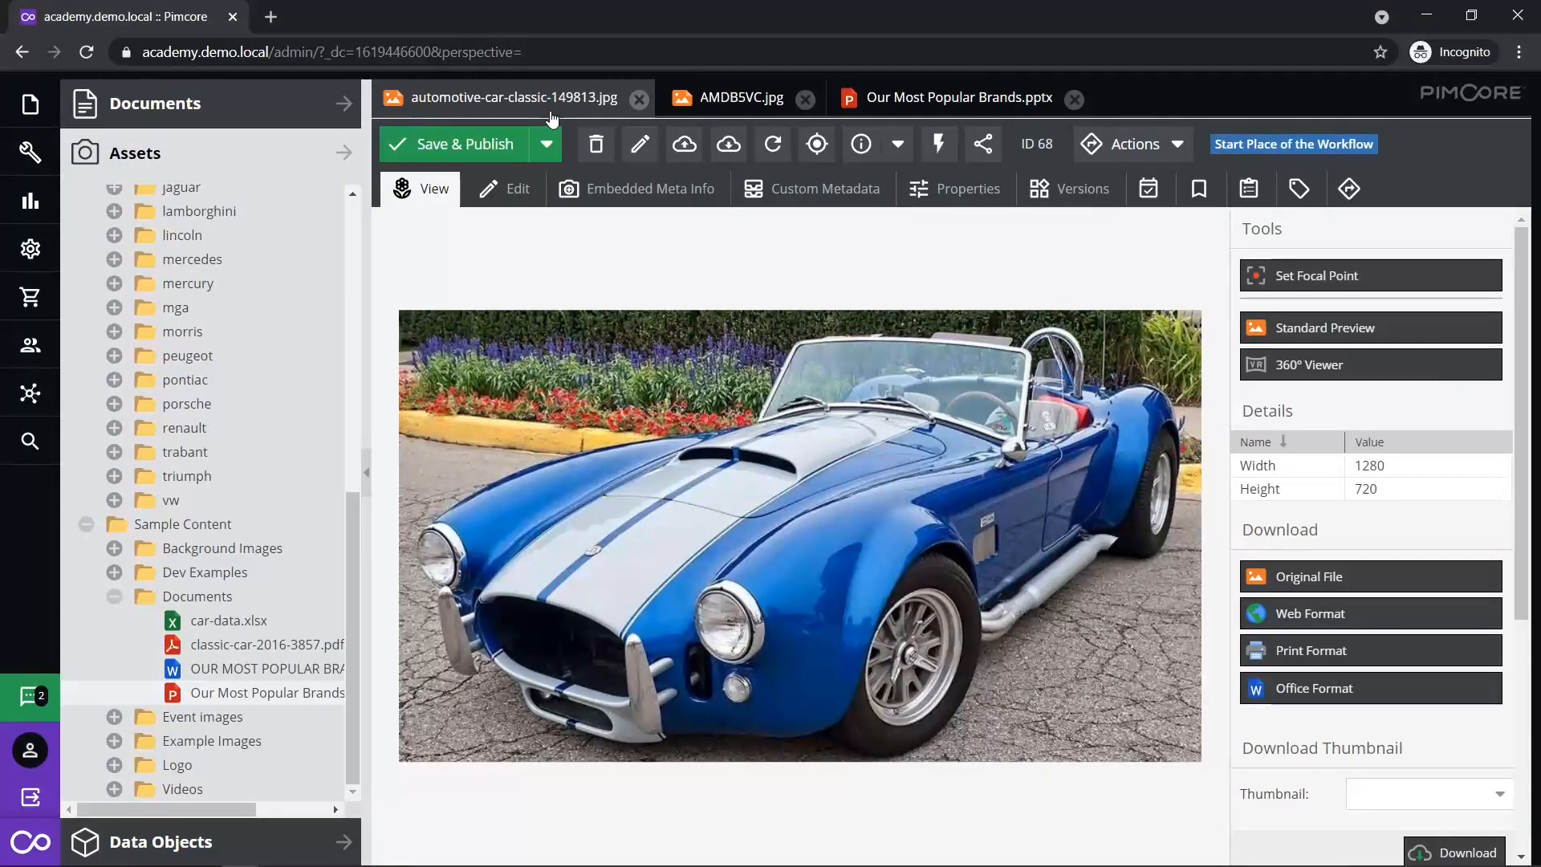
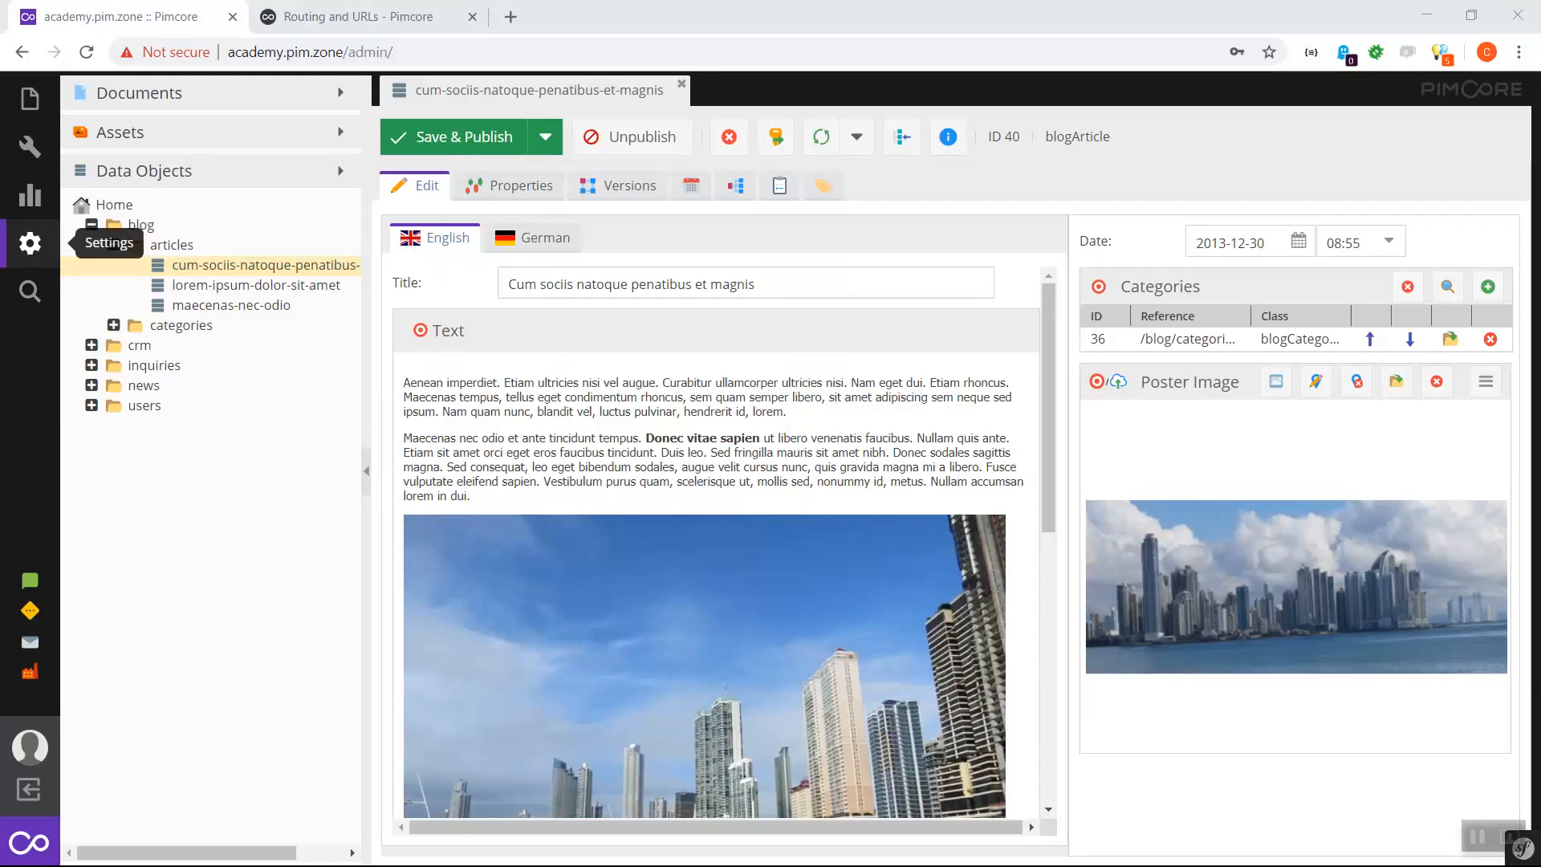
- From Settings > Data Objects > Classes, add a new class named DemoProduct
left_click(29, 242)
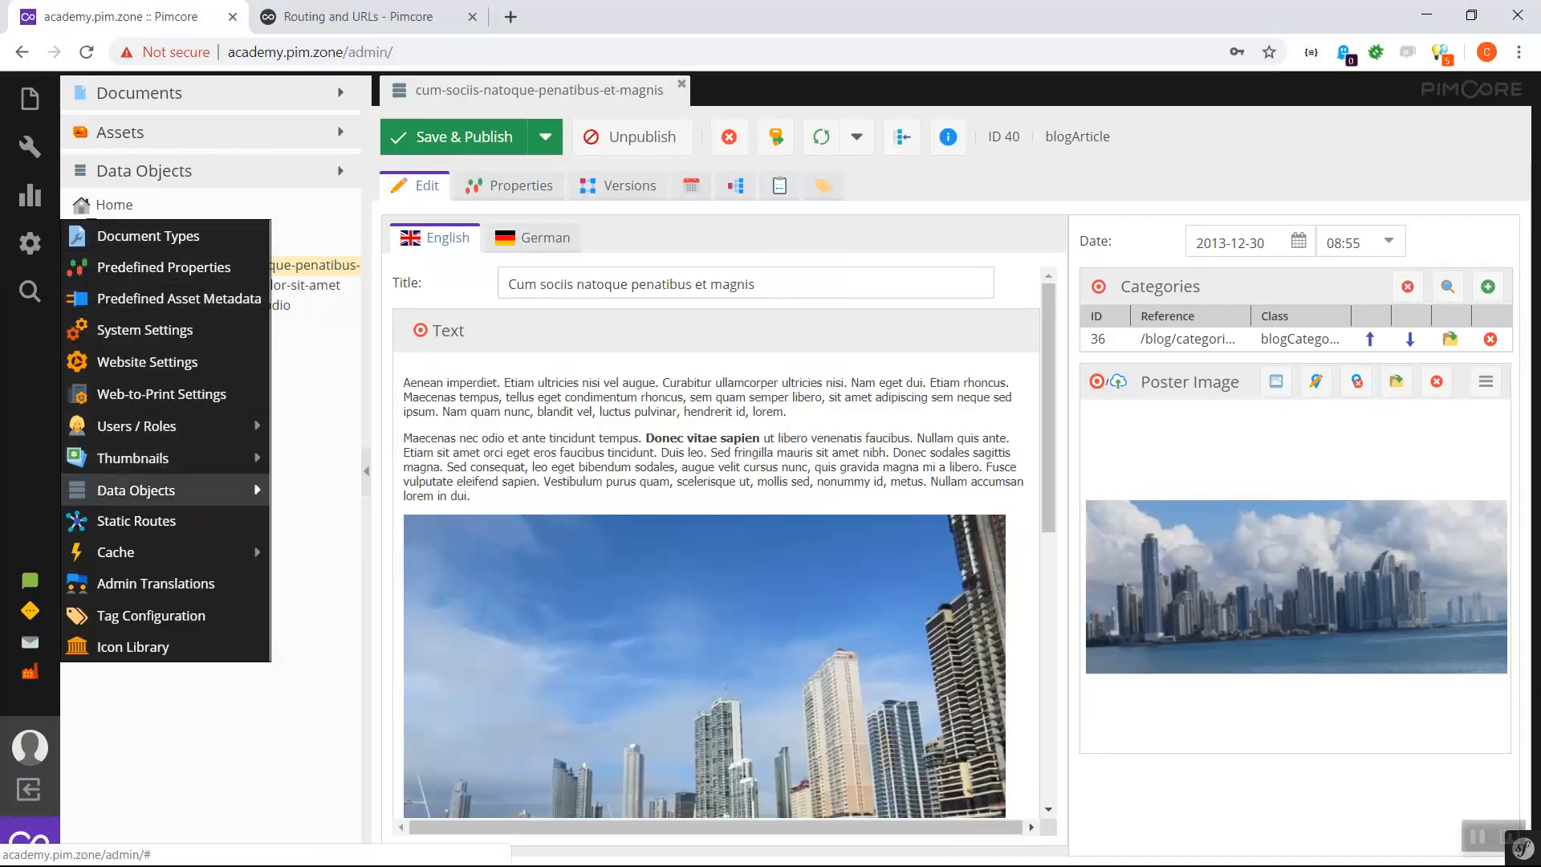
mouse_move(169, 491)
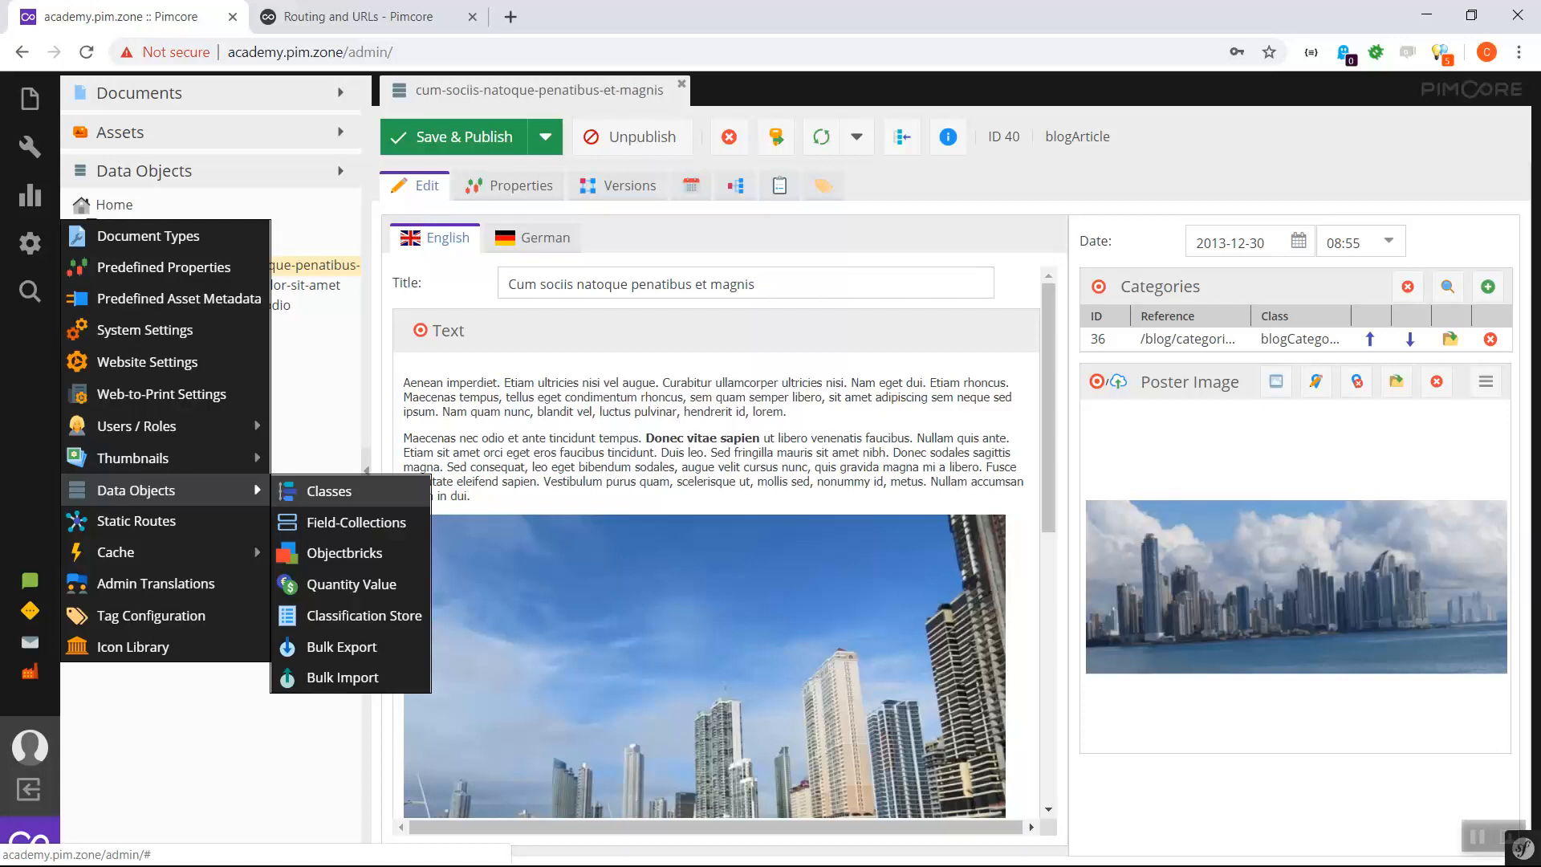
left_click(329, 490)
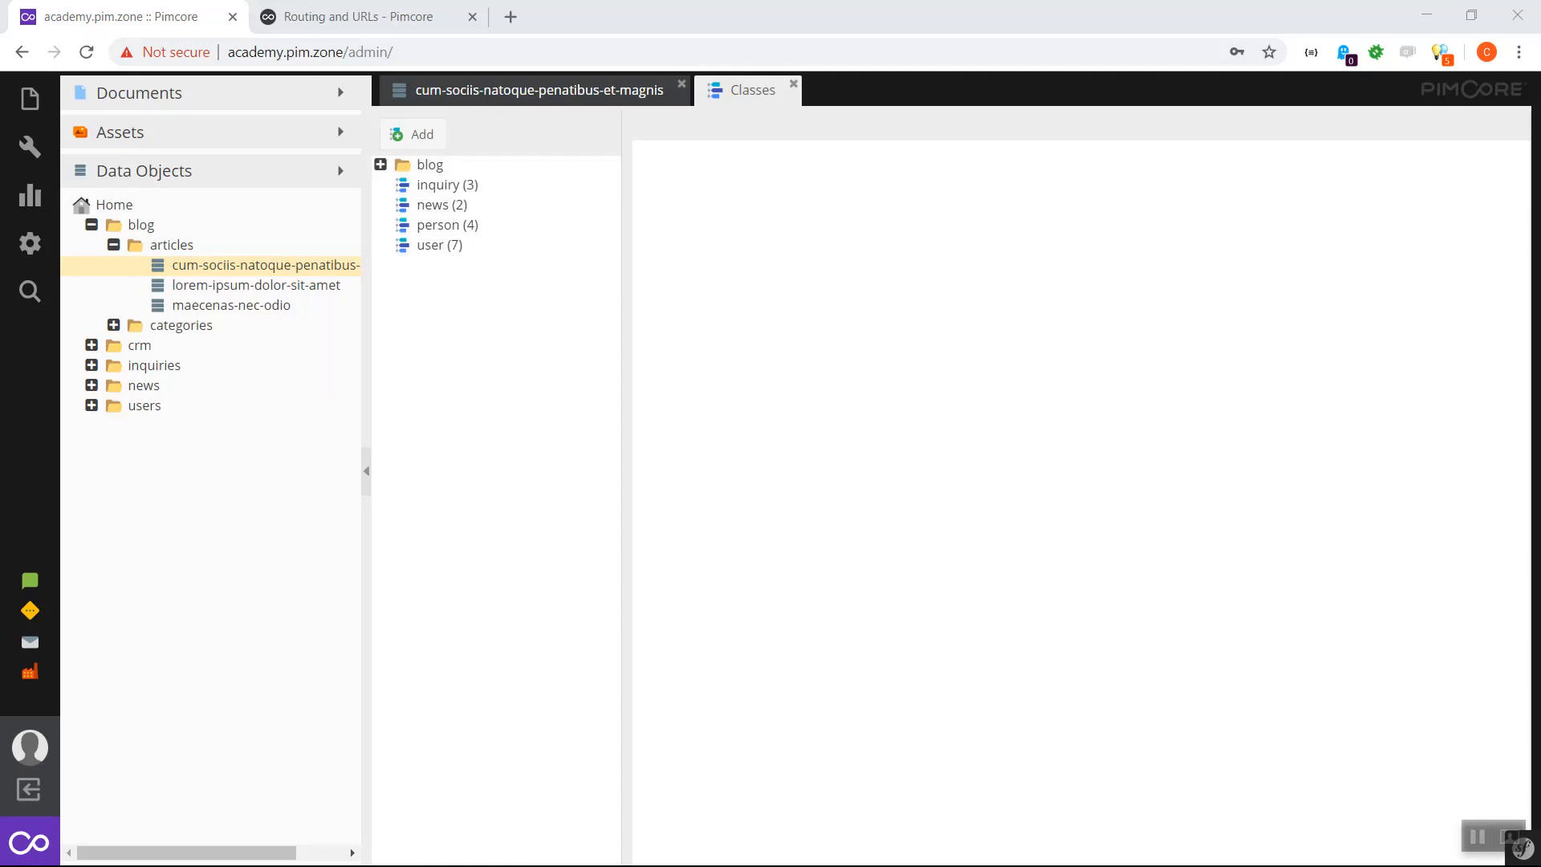
type("D")
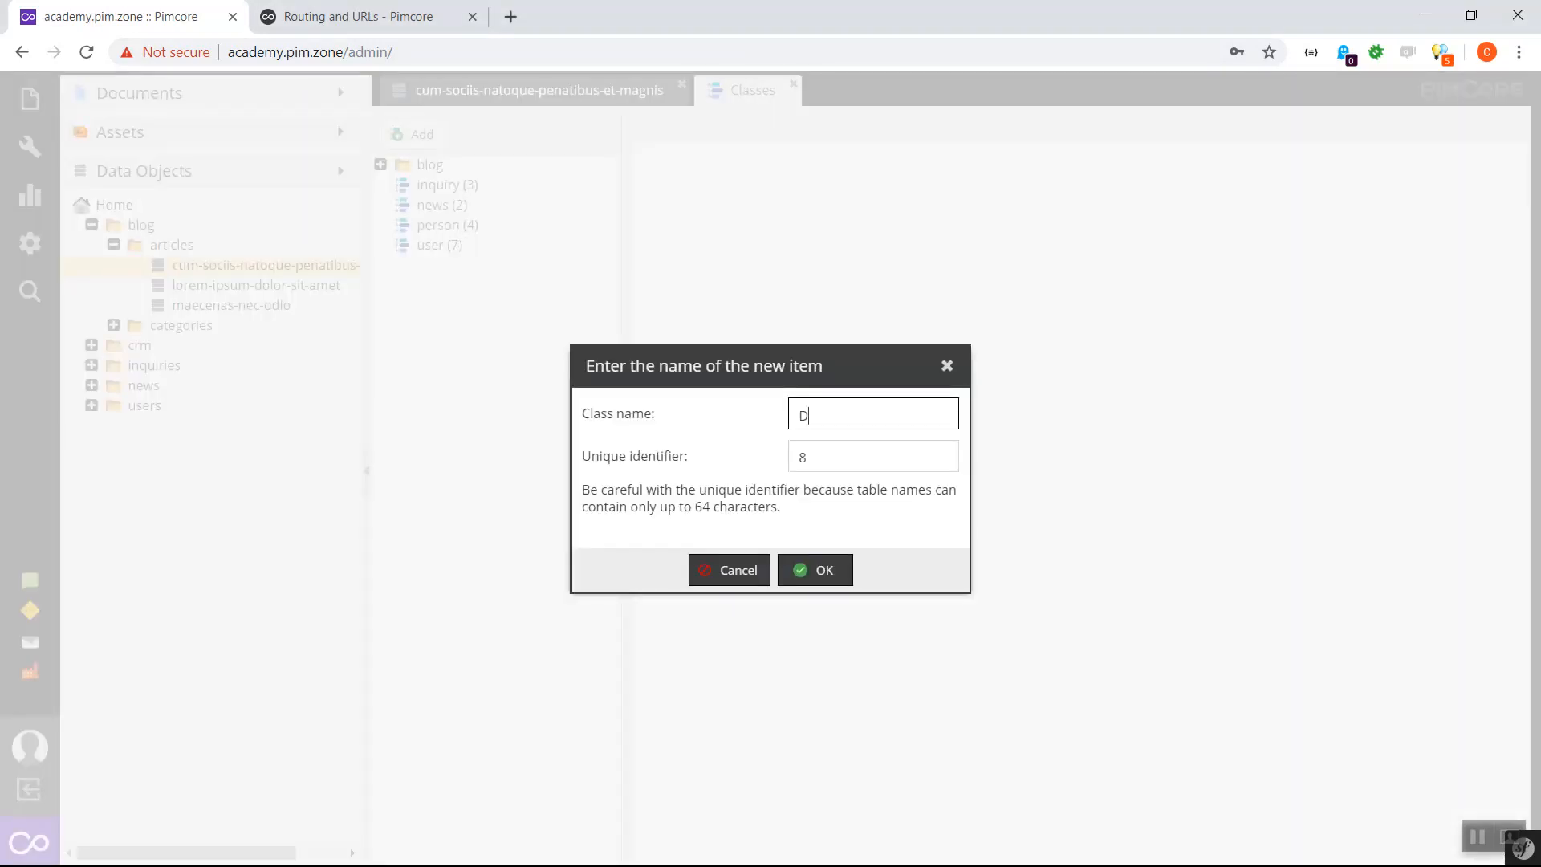
type("emoProeuct")
key("BackSpace")
key("BackSpace")
key("BackSpace")
key("BackSpace")
type("duct")
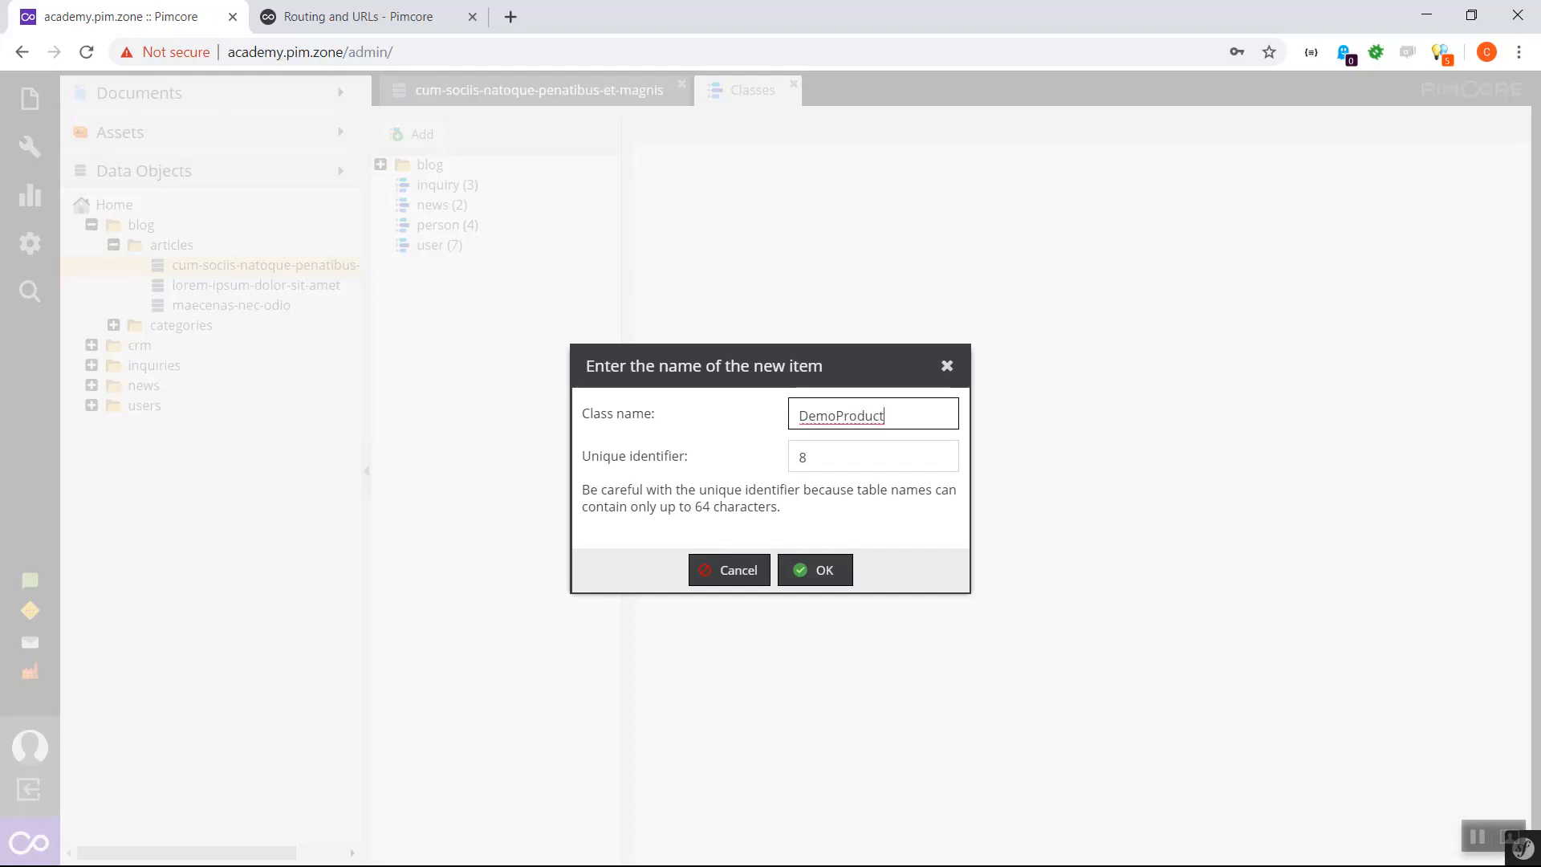
key("Return")
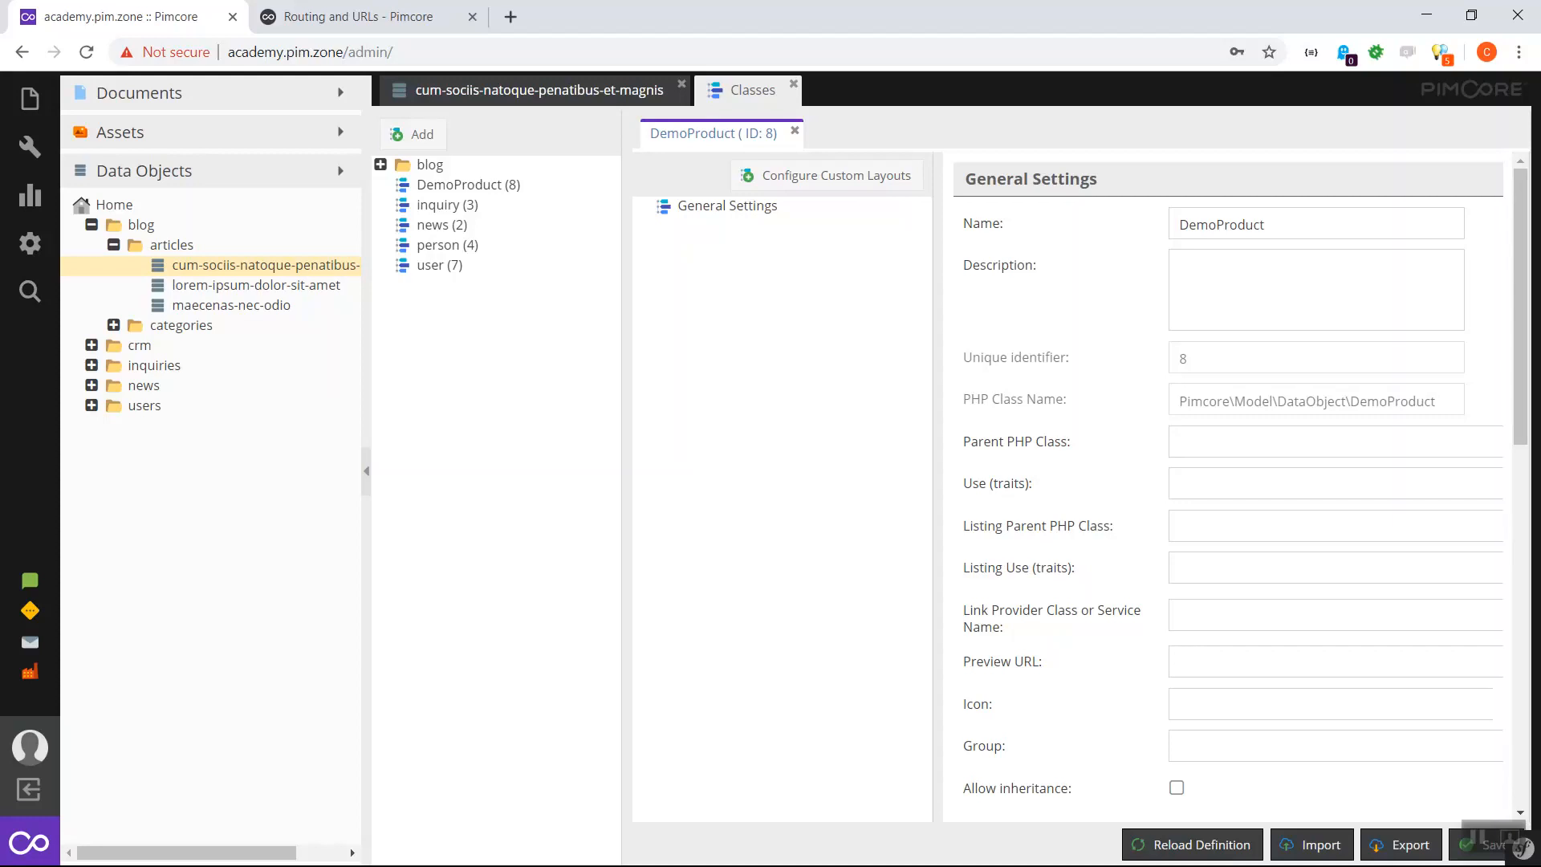
- Add a Panel layout component to the DemoProduct class
right_click(704, 209)
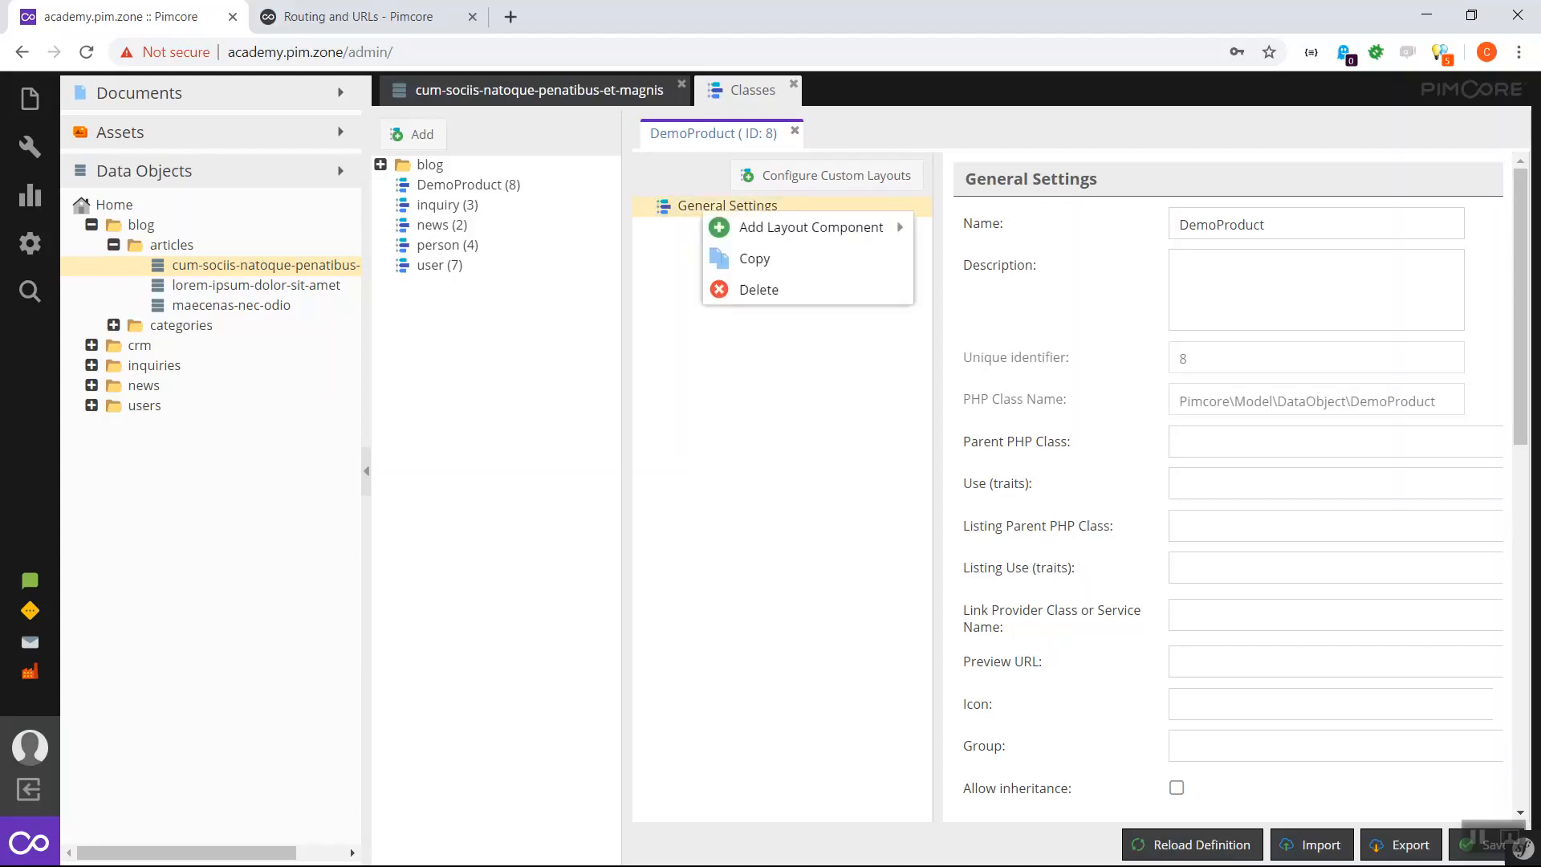
mouse_move(810, 228)
left_click(966, 258)
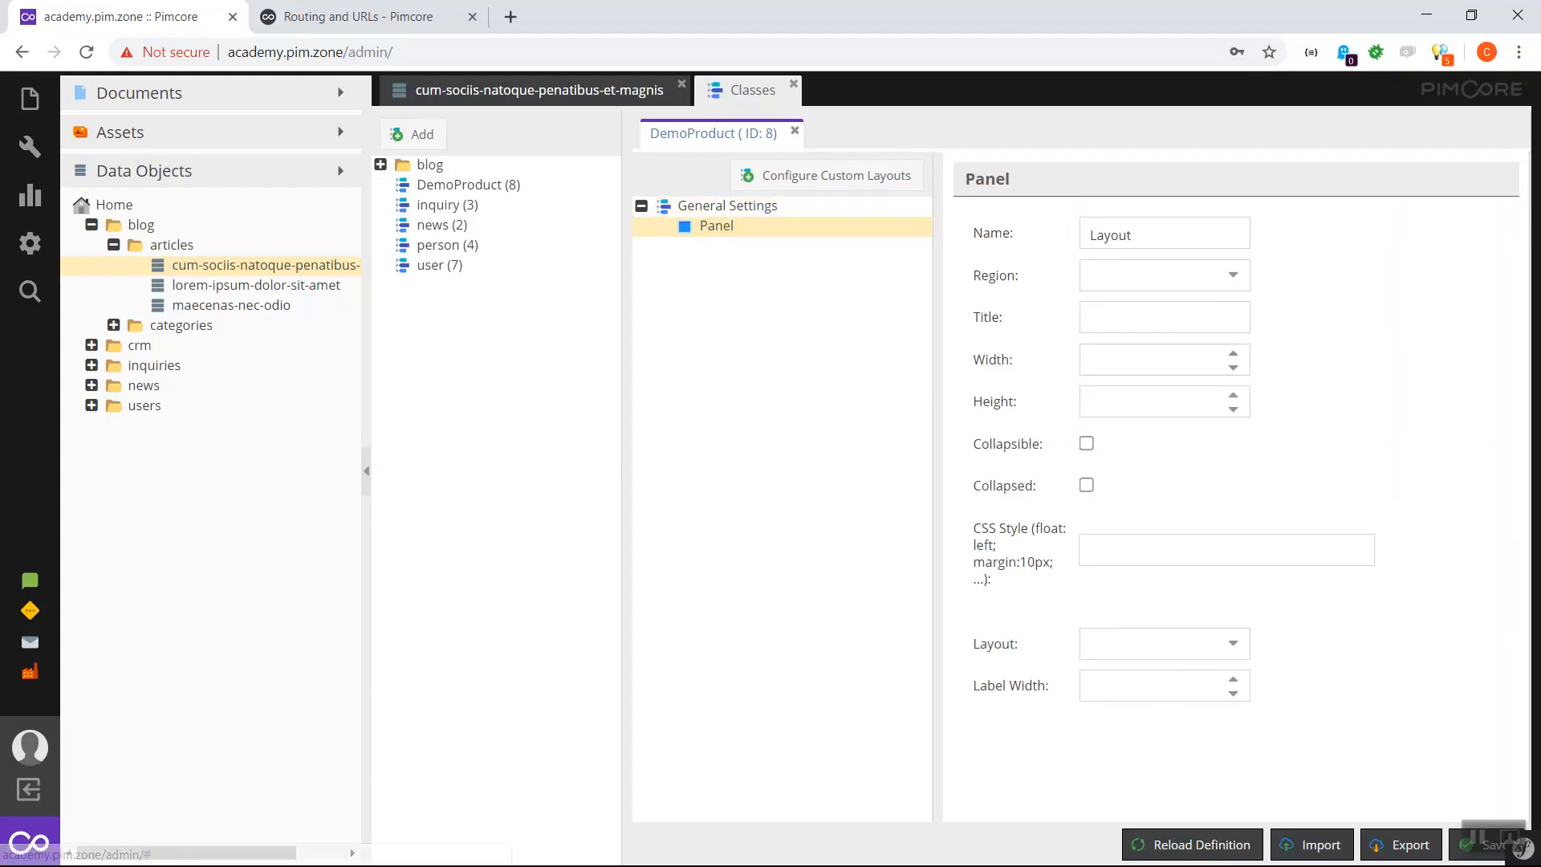
- Add a text Input field named 'name' with title 'Name' to the Panel
right_click(710, 229)
mouse_move(810, 278)
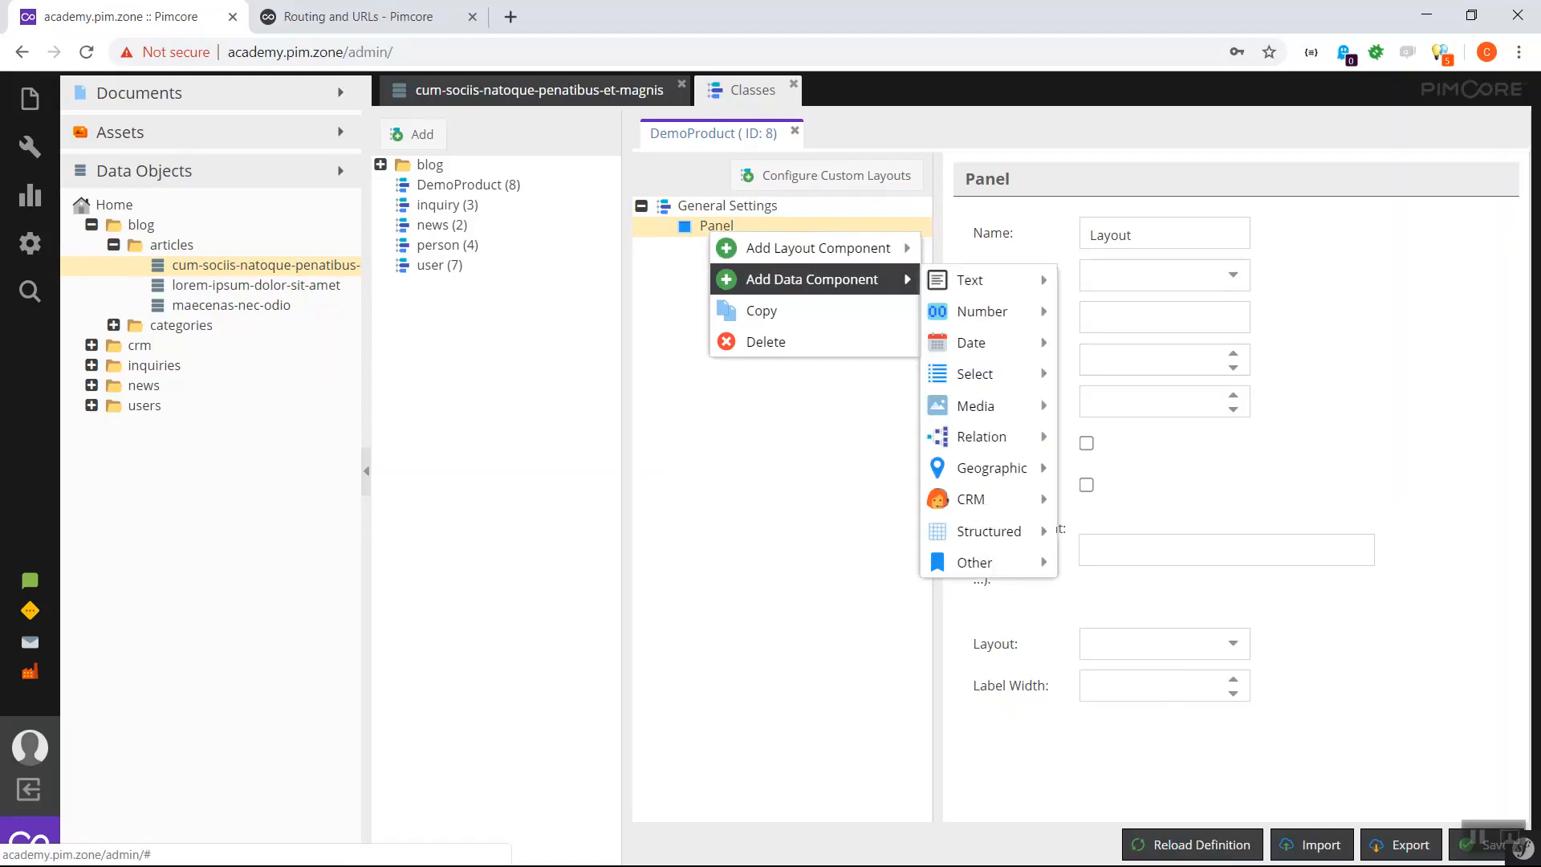
mouse_move(971, 279)
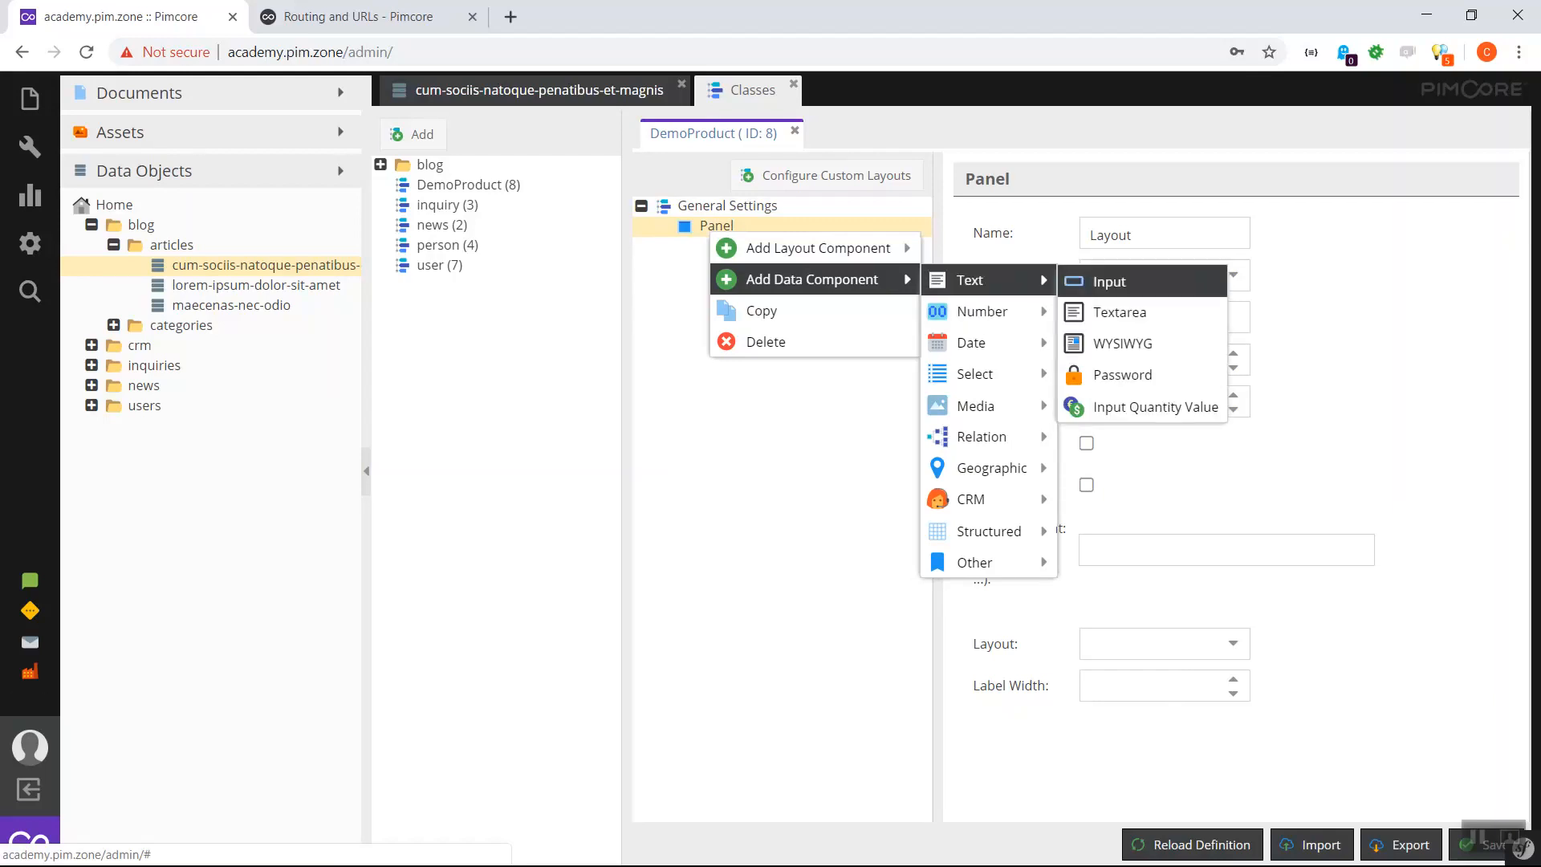
left_click(1139, 281)
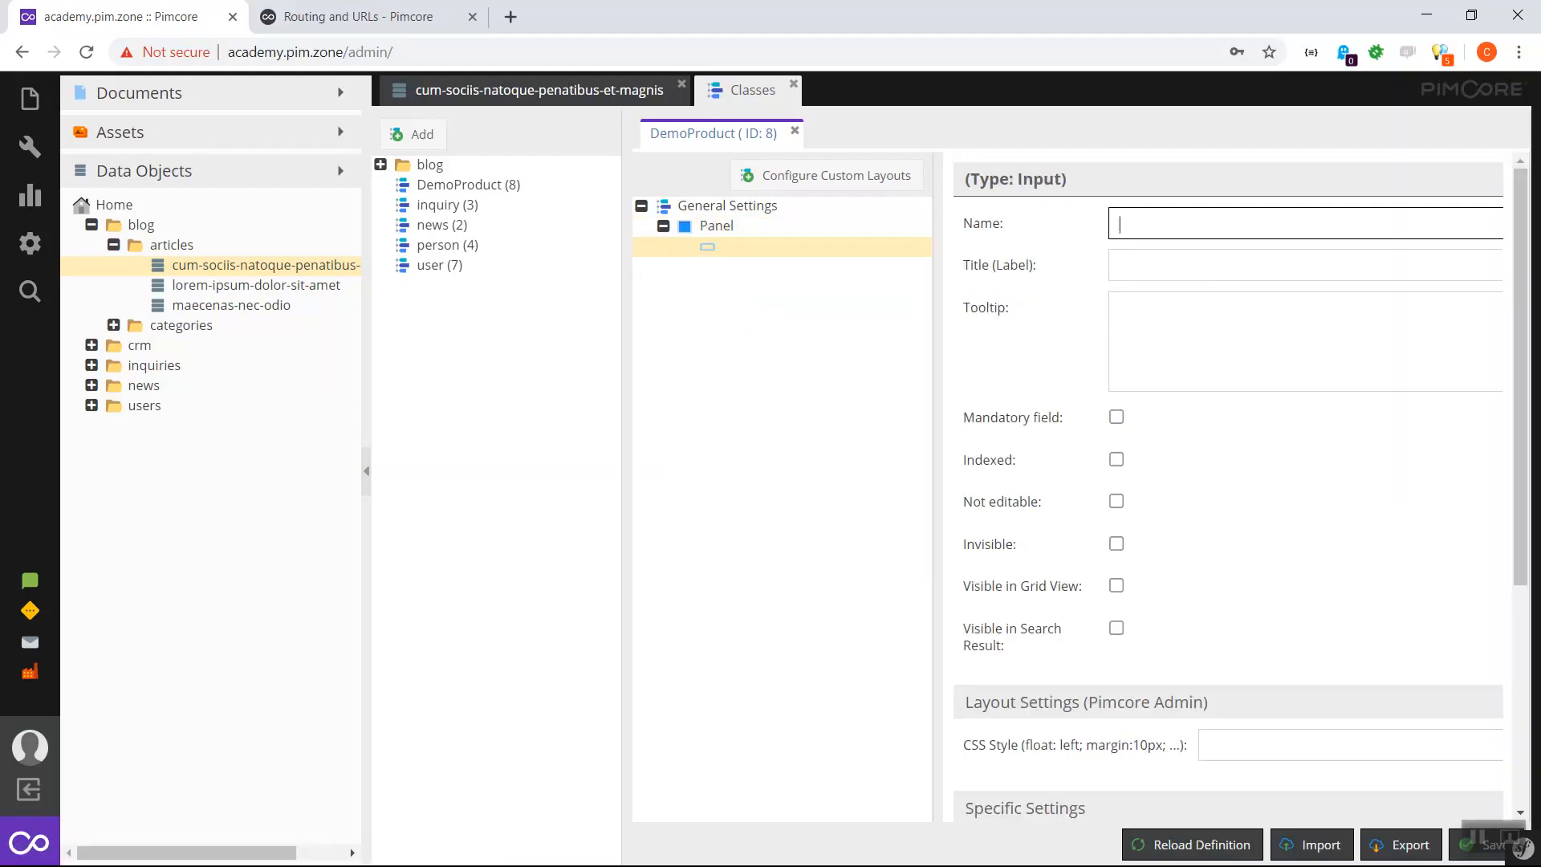
type("name")
key("Tab")
type("Name")
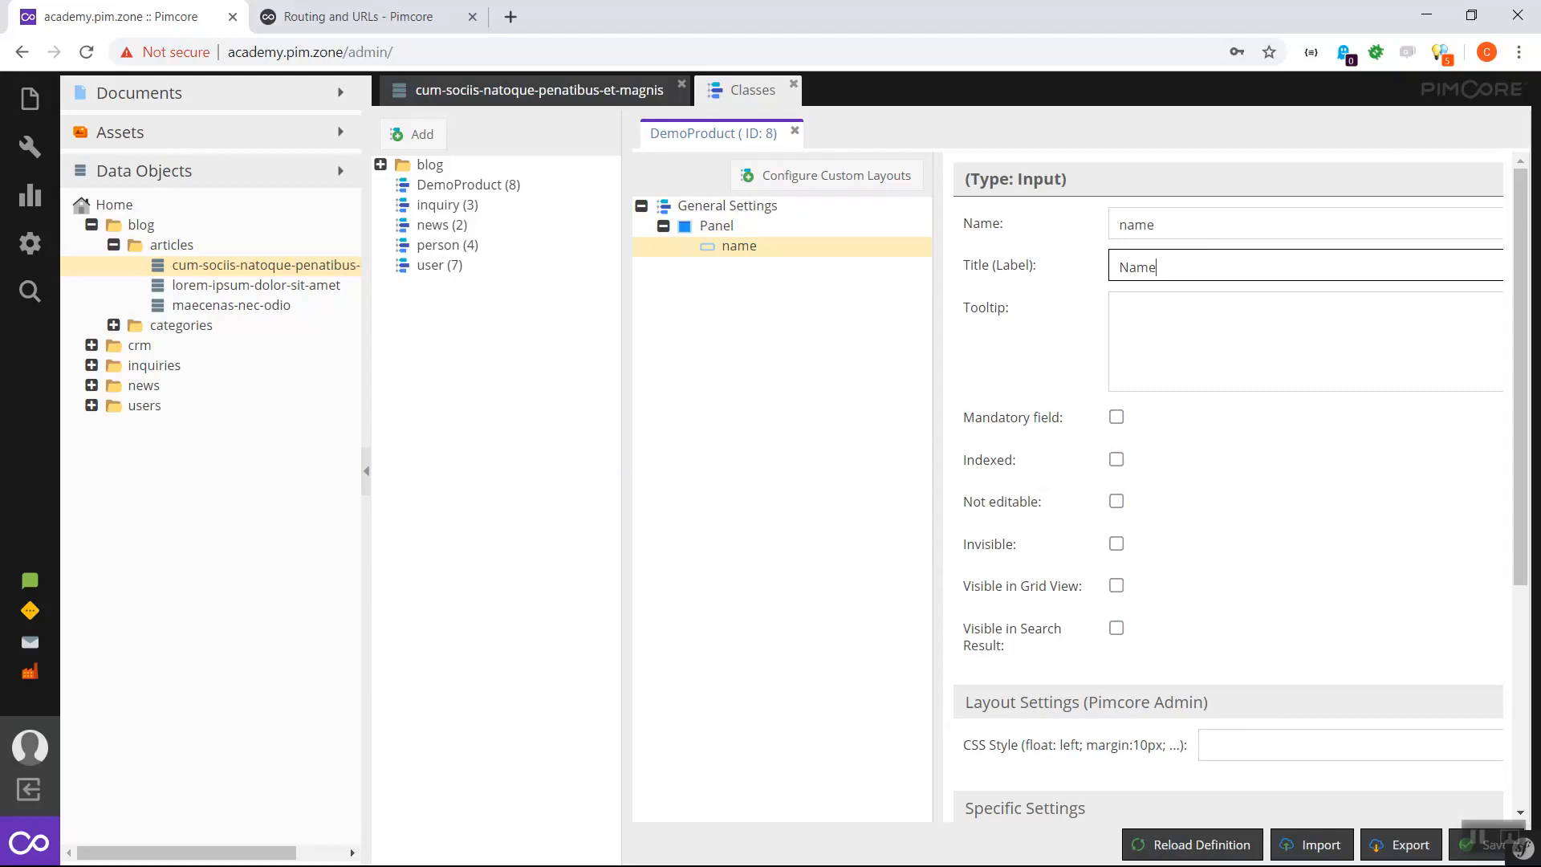
scroll(1241, 486, "down", 2)
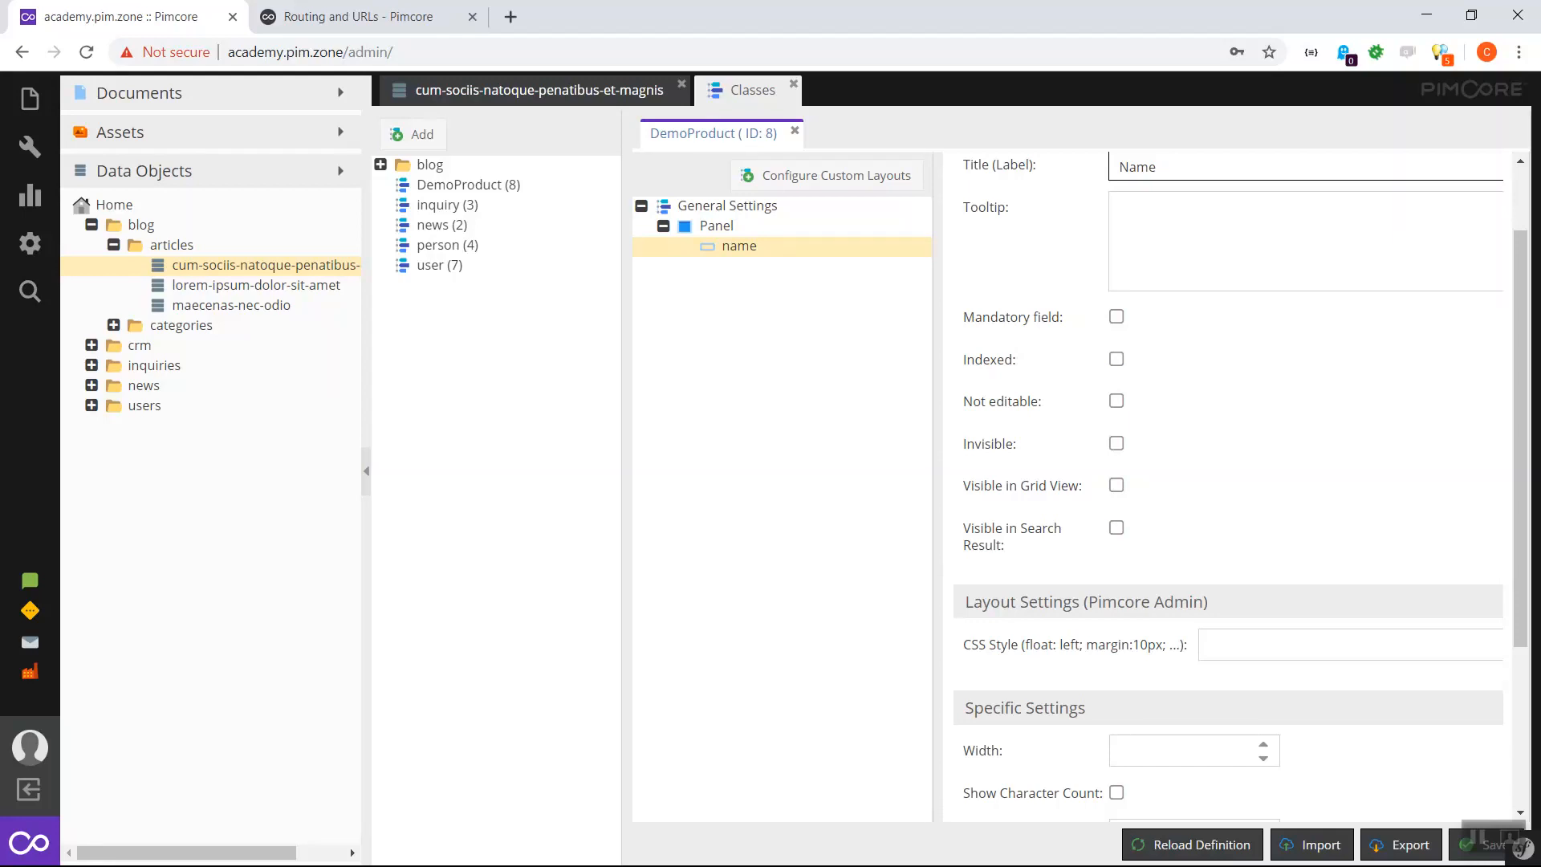
scroll(1241, 487, "down", 5)
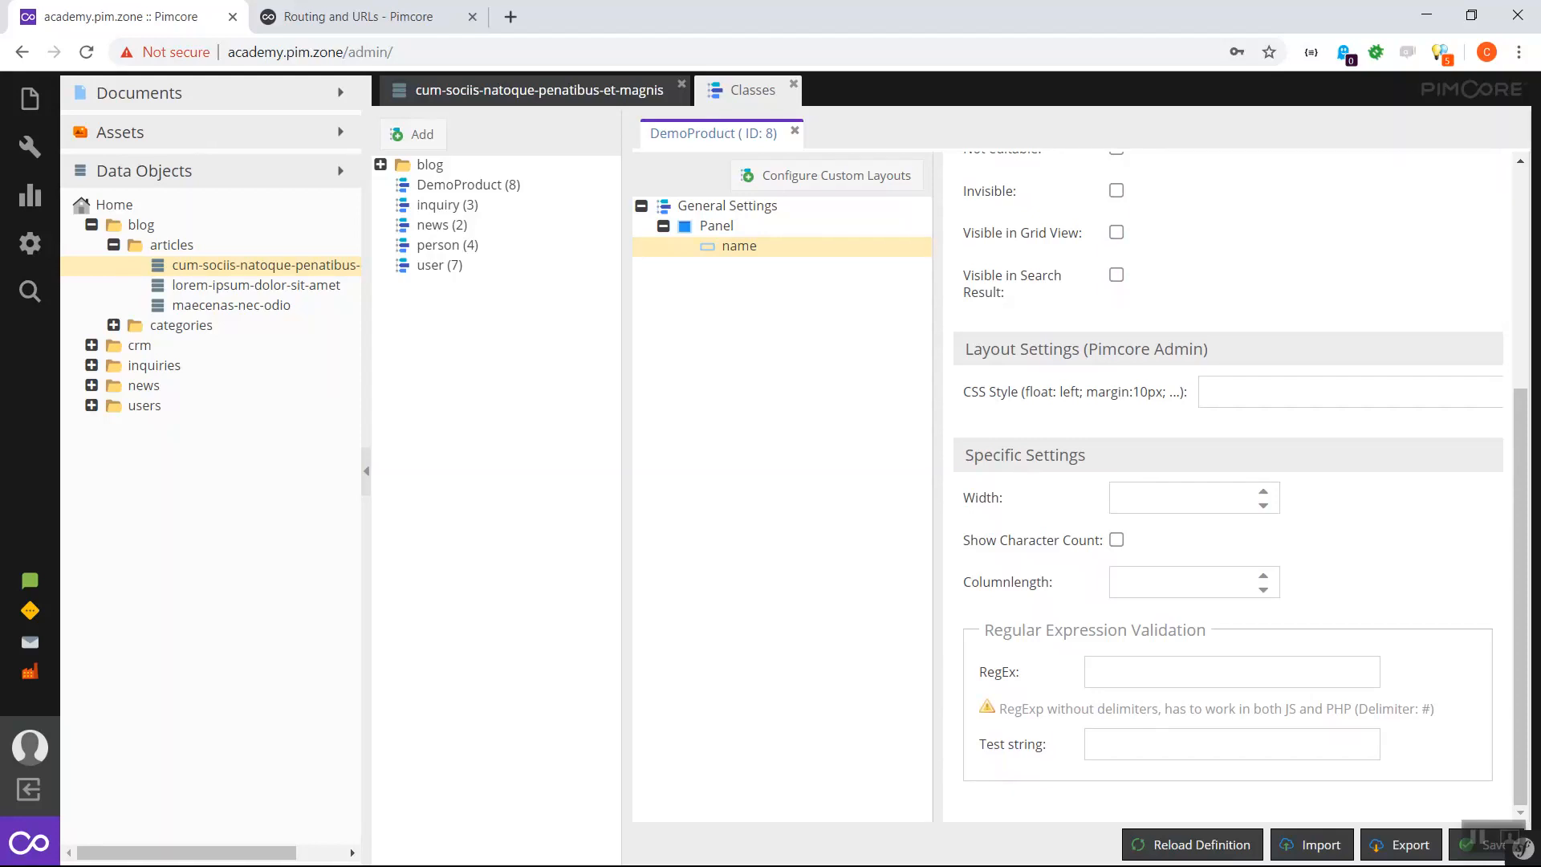
scroll(1228, 482, "up", 5)
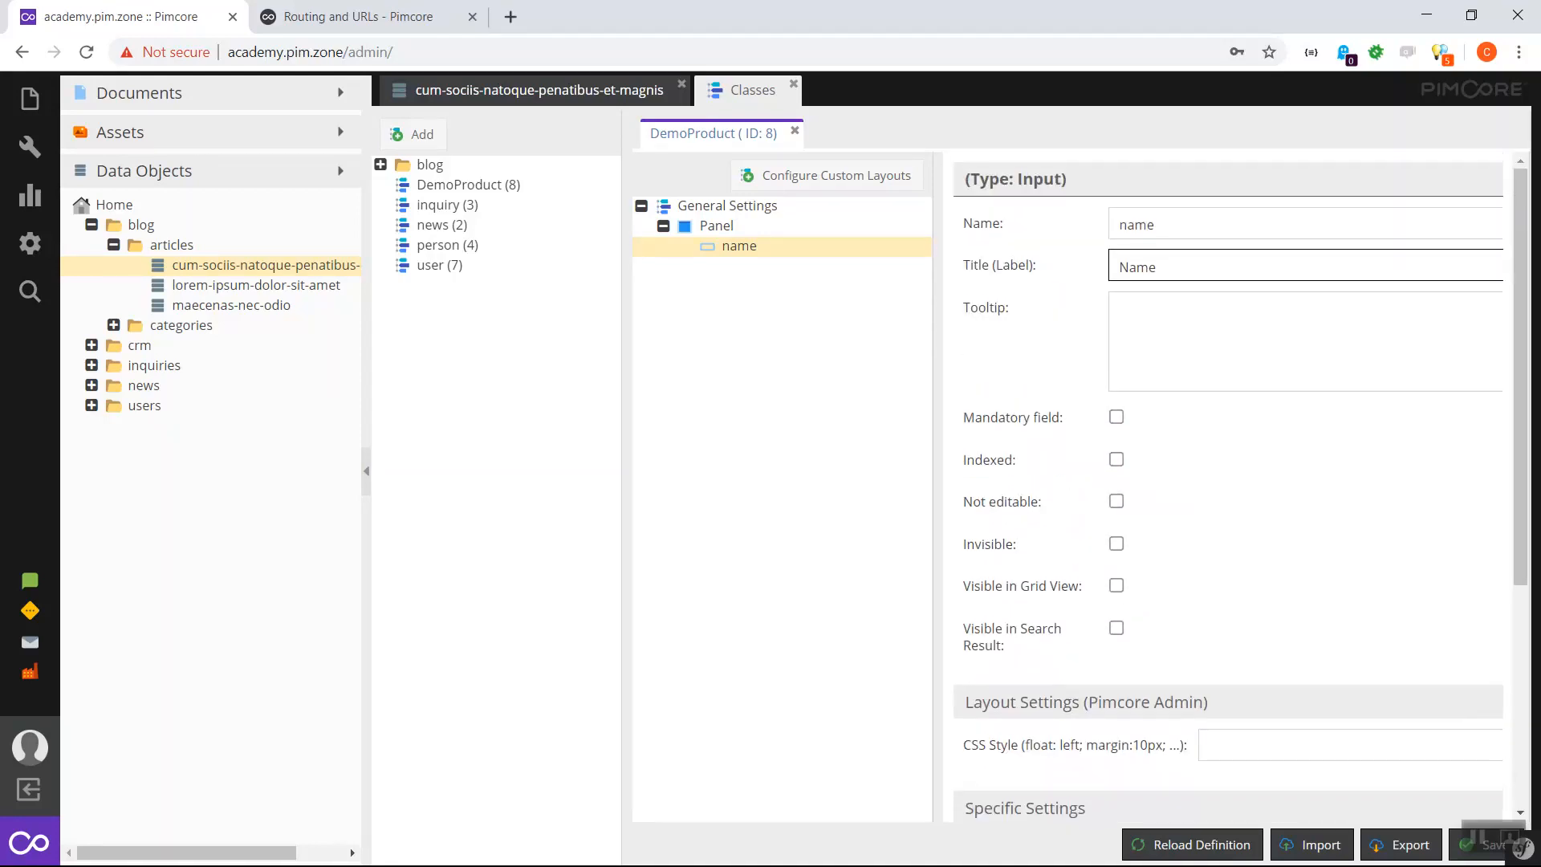
- Add a WYSIWYG field named 'description' with title 'Description' to the Panel
right_click(715, 227)
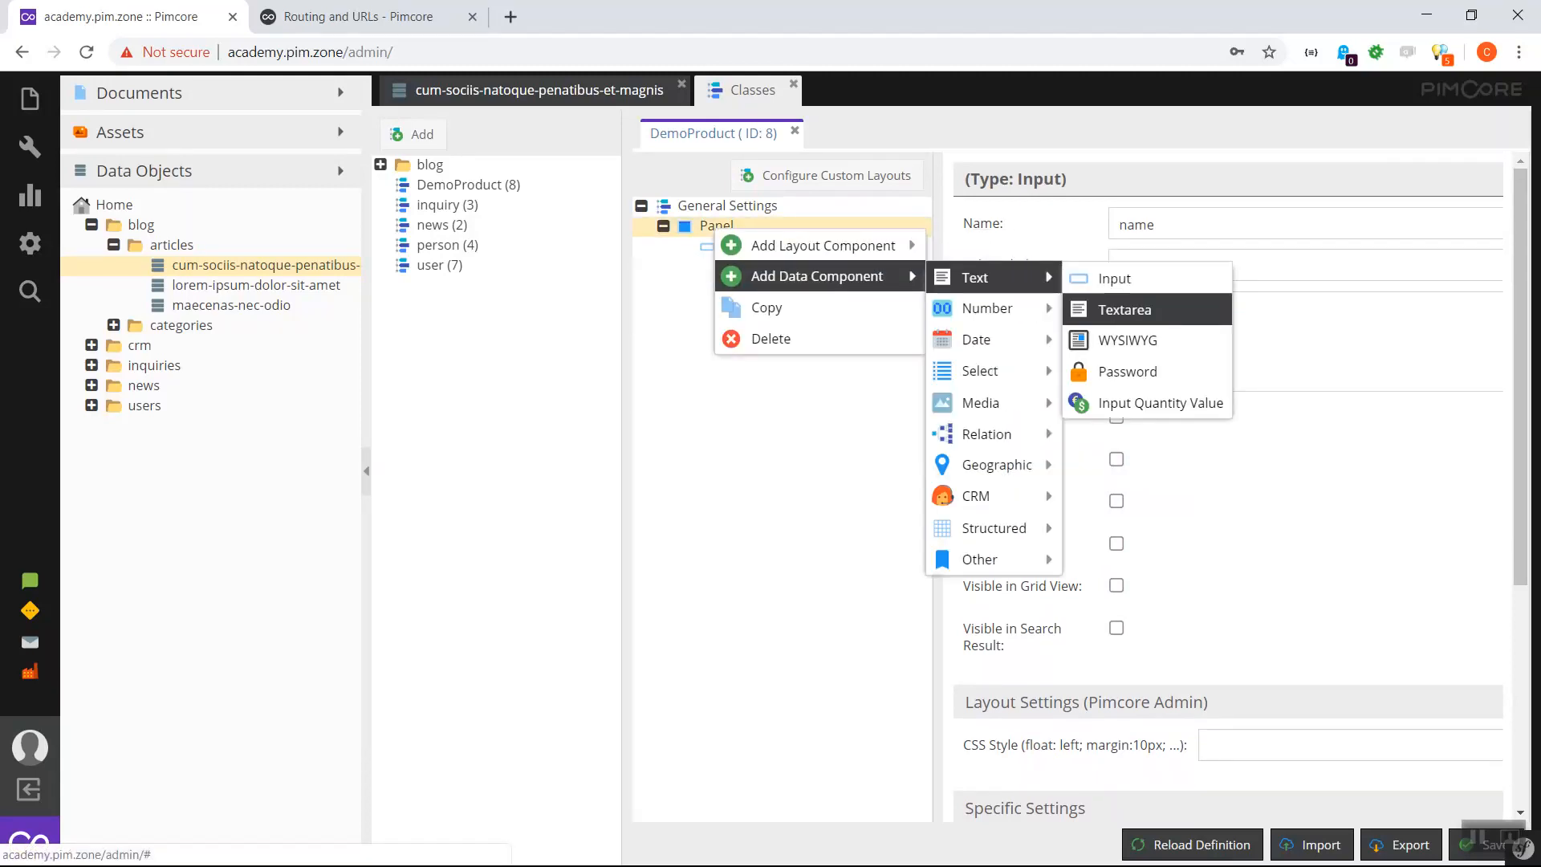
left_click(1127, 341)
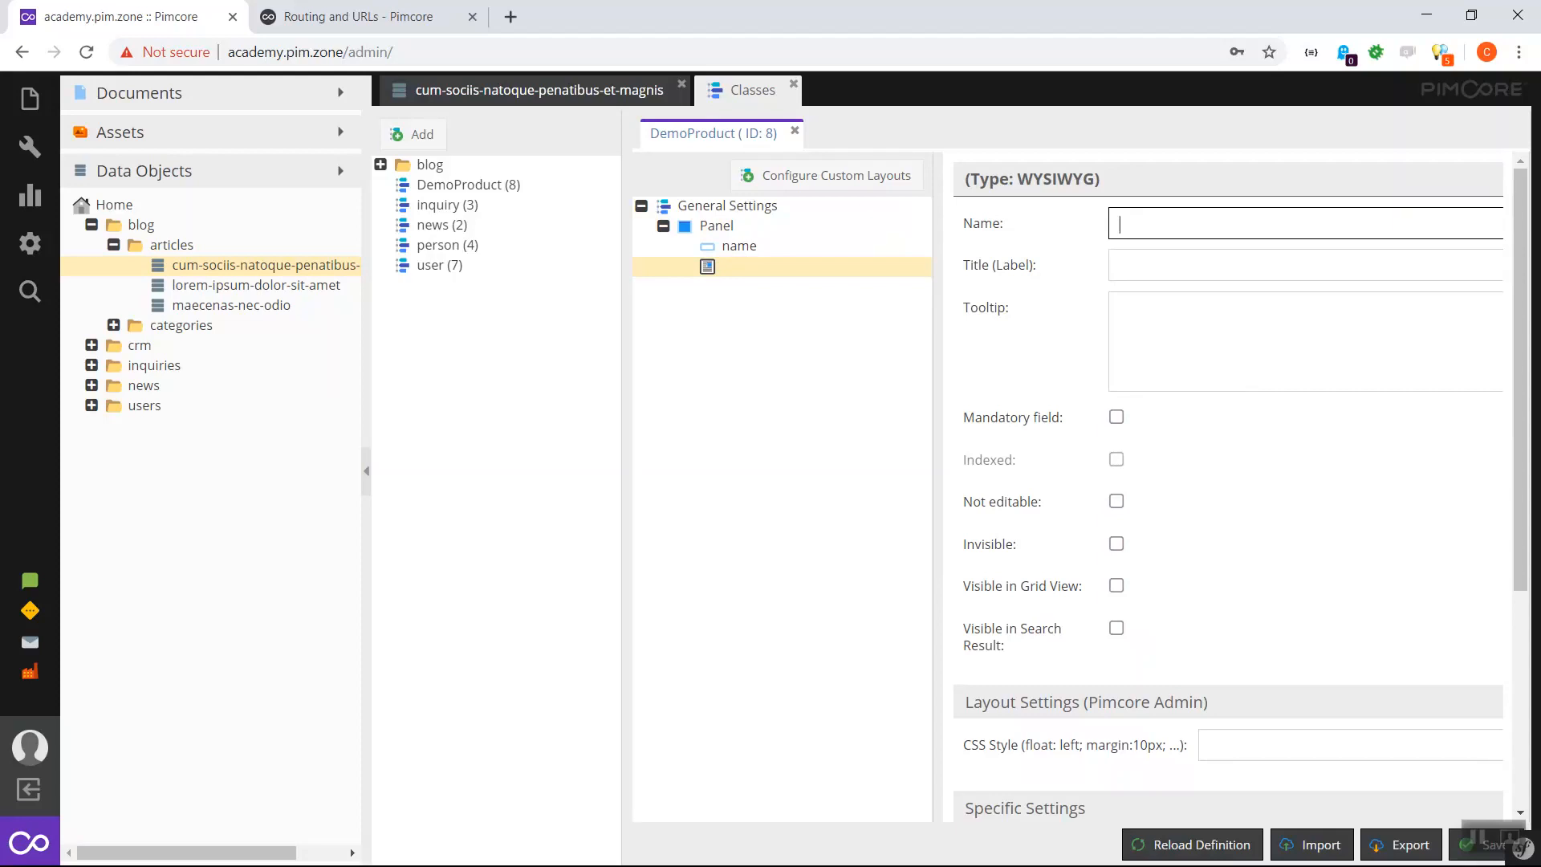
type("description")
key("Tab")
key("Home")
key("Delete")
type("D")
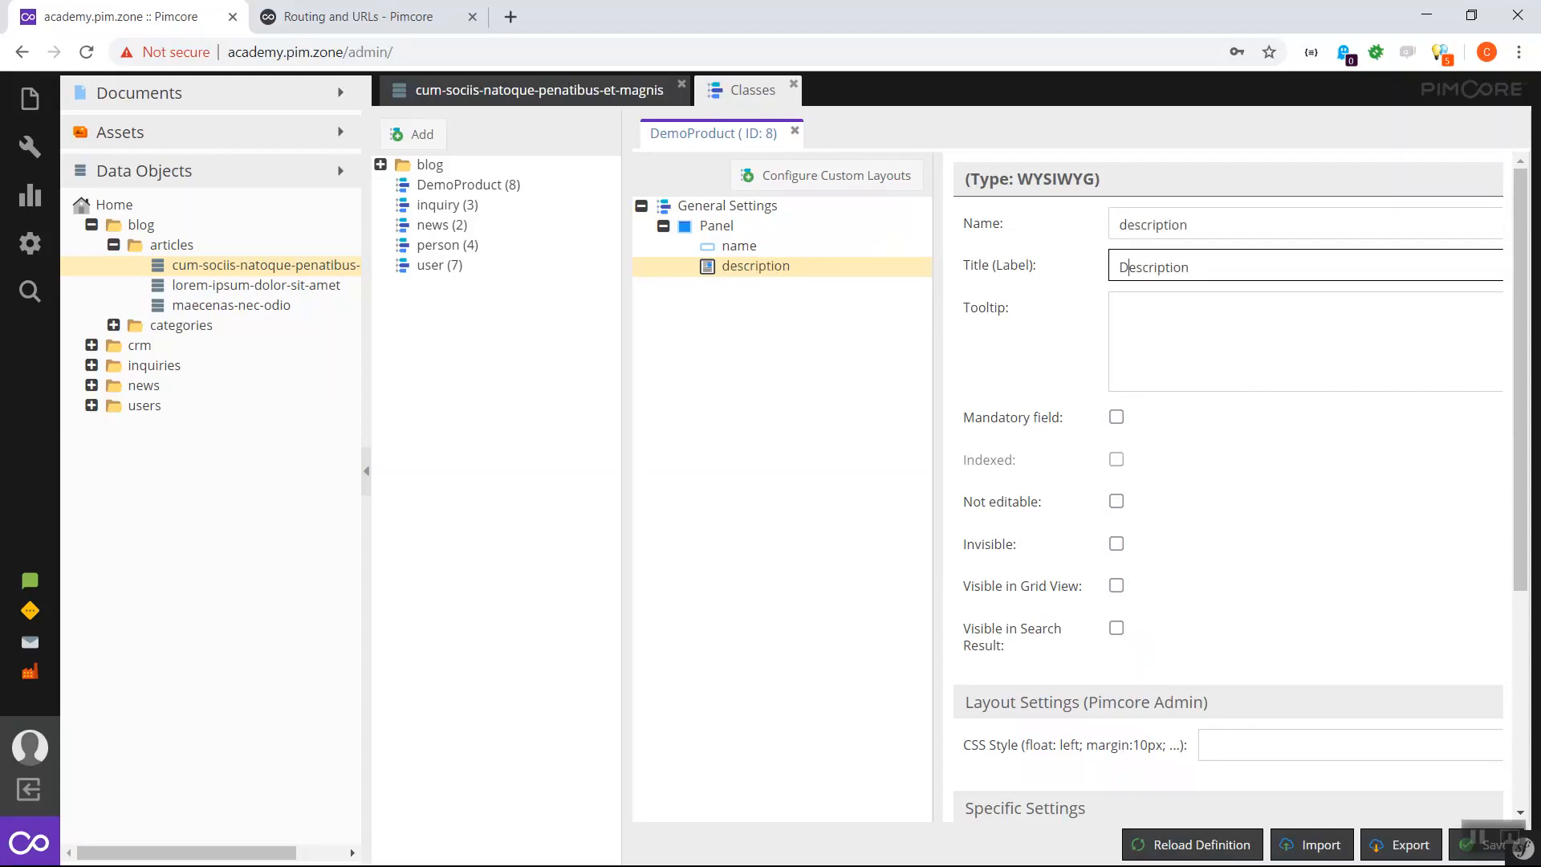
- Add a Number field 'price' titled 'Price' and save the DemoProduct class
right_click(722, 227)
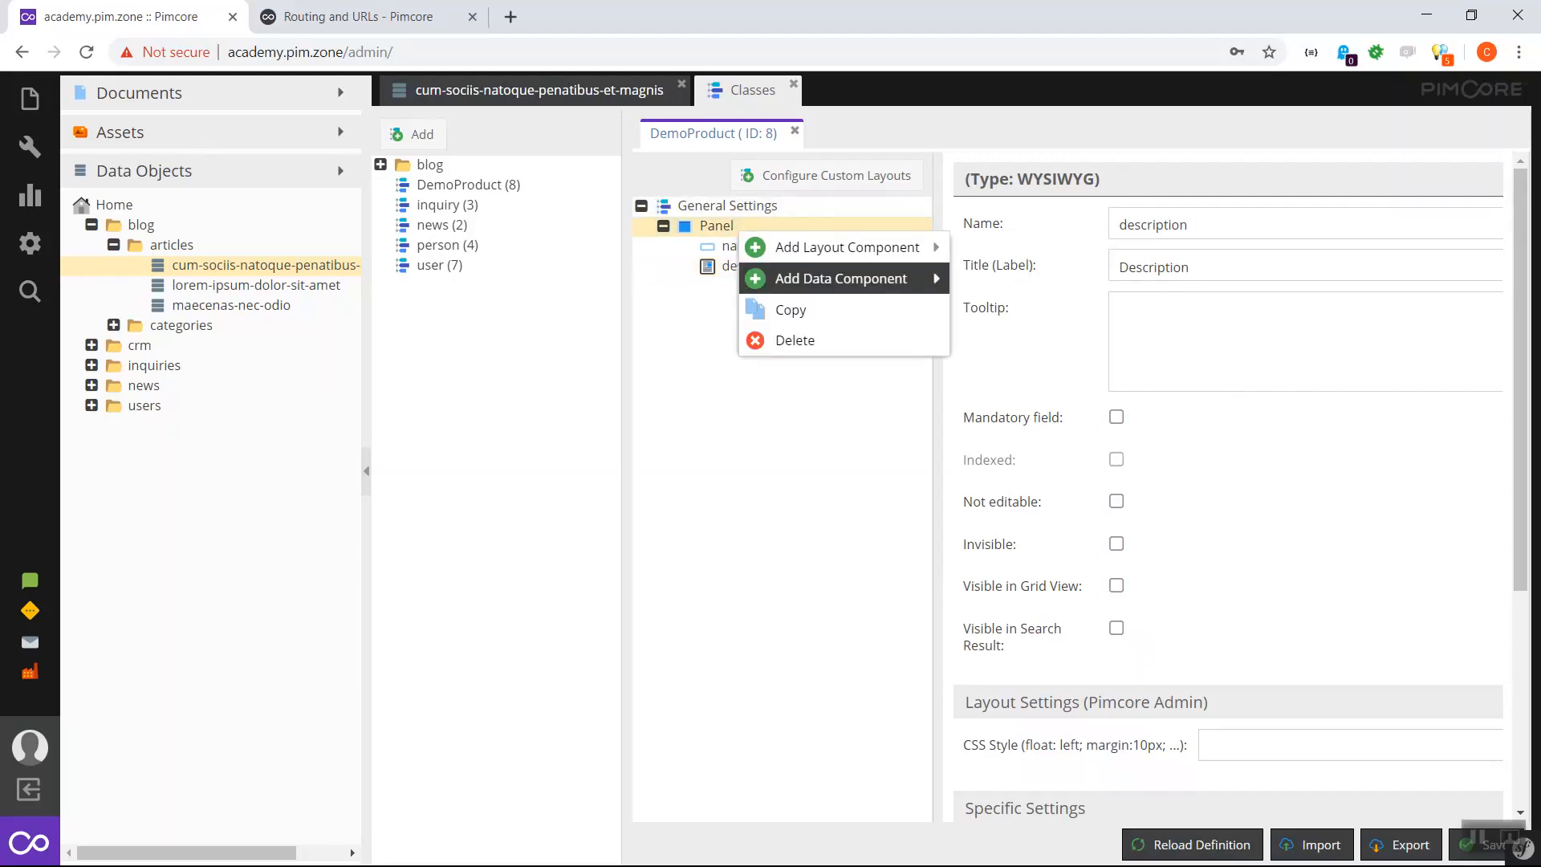
mouse_move(842, 279)
mouse_move(1011, 311)
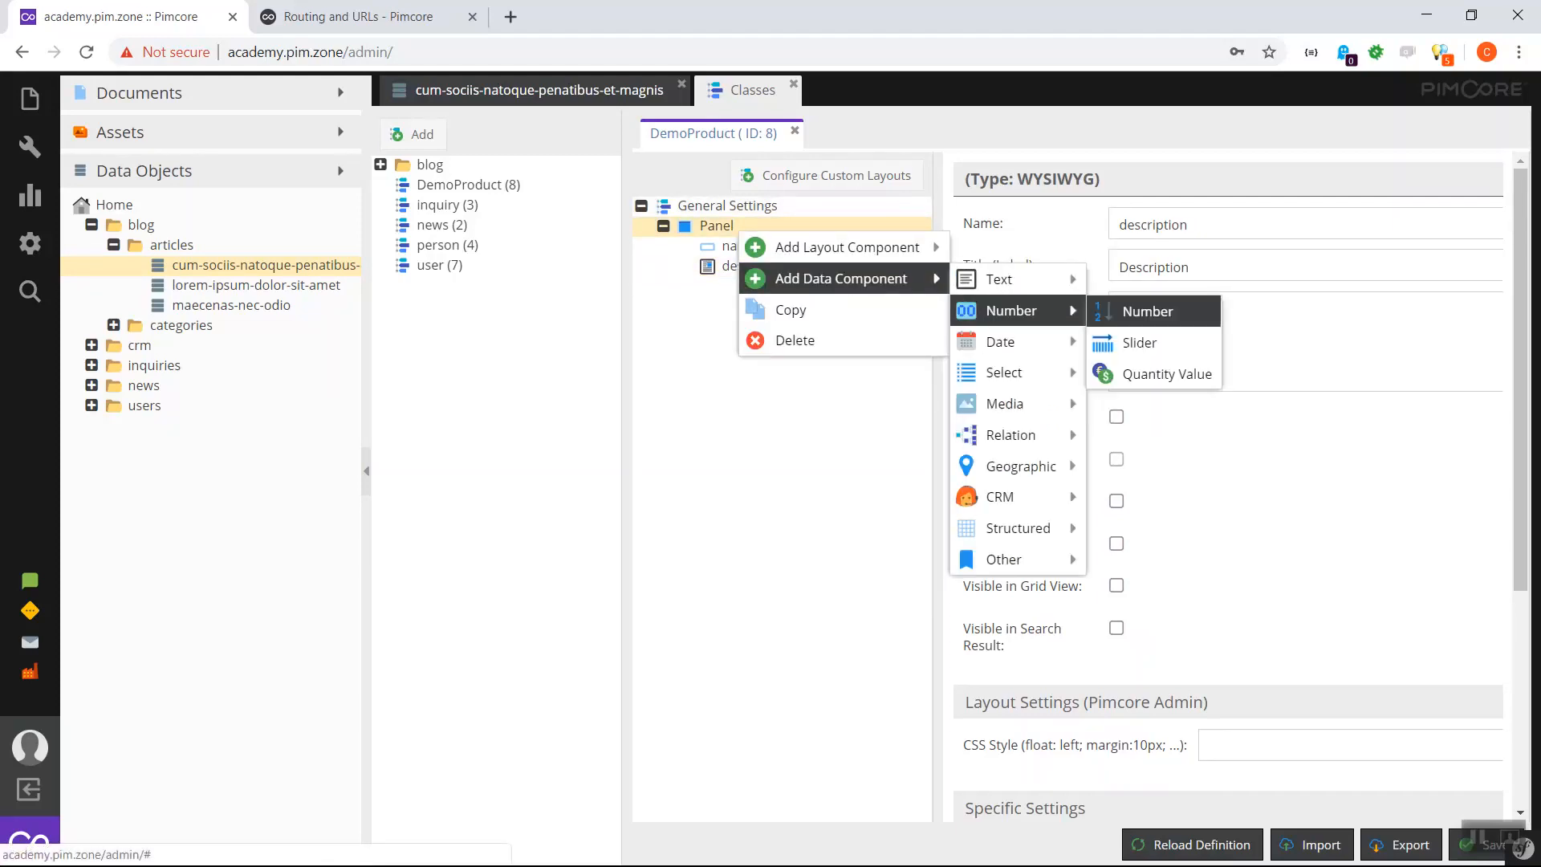
left_click(1148, 311)
type("price")
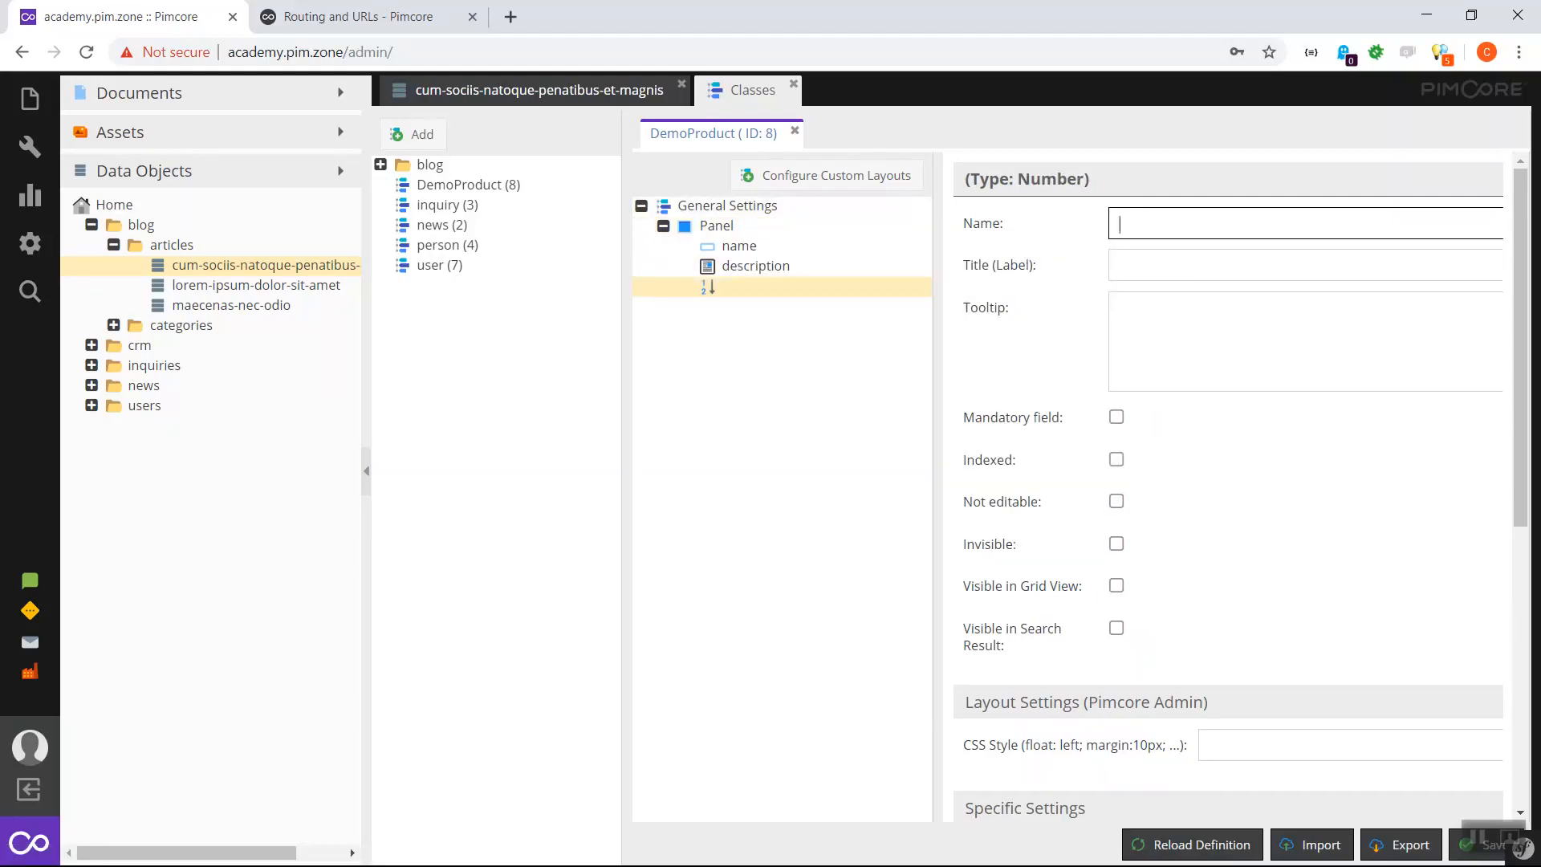
key("Tab")
type("Price")
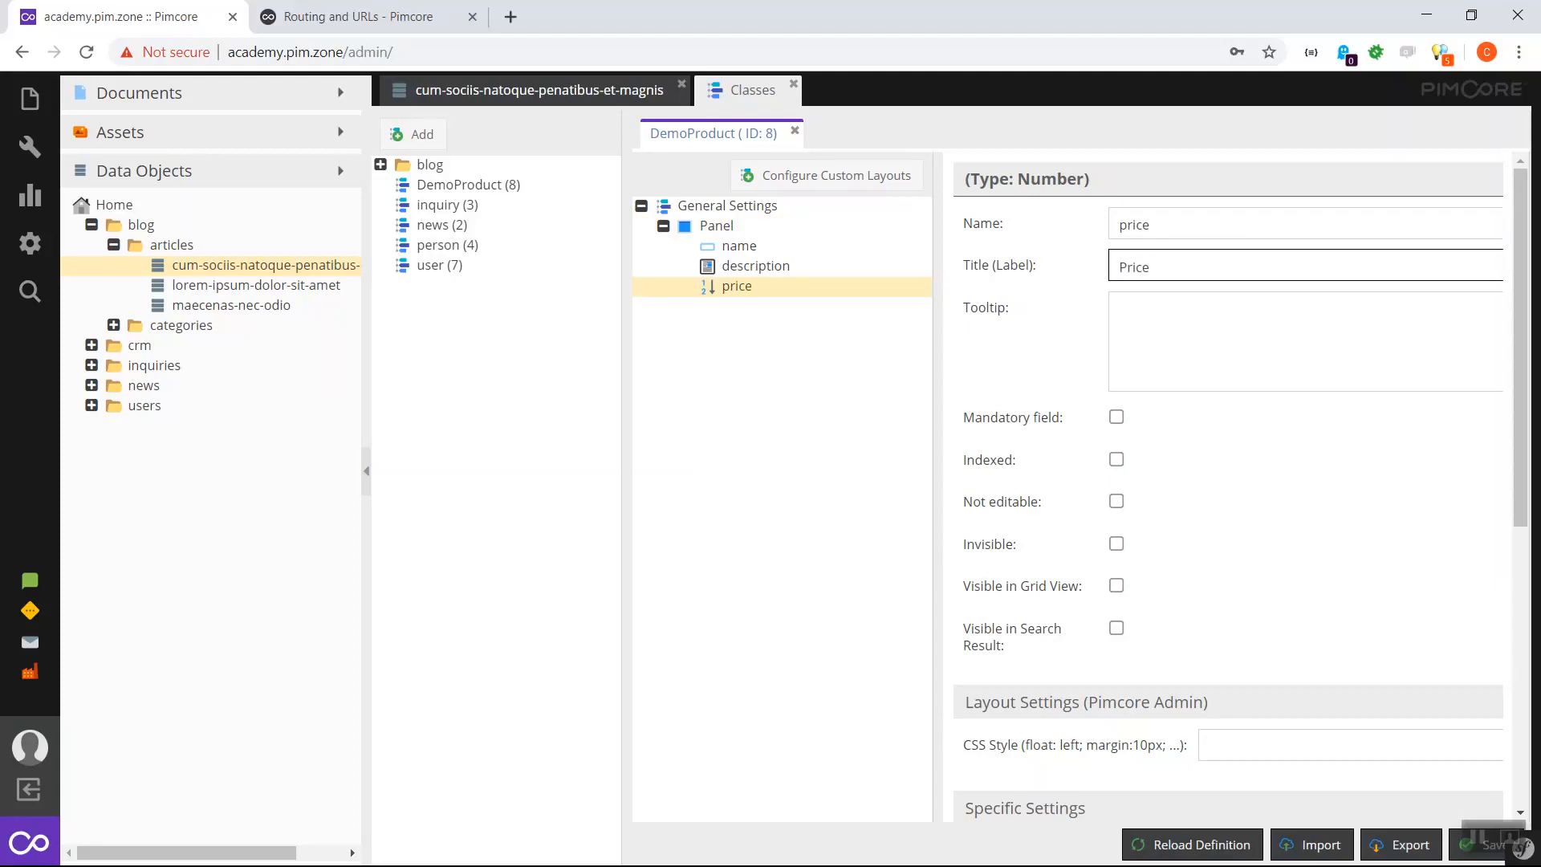
left_click(1477, 845)
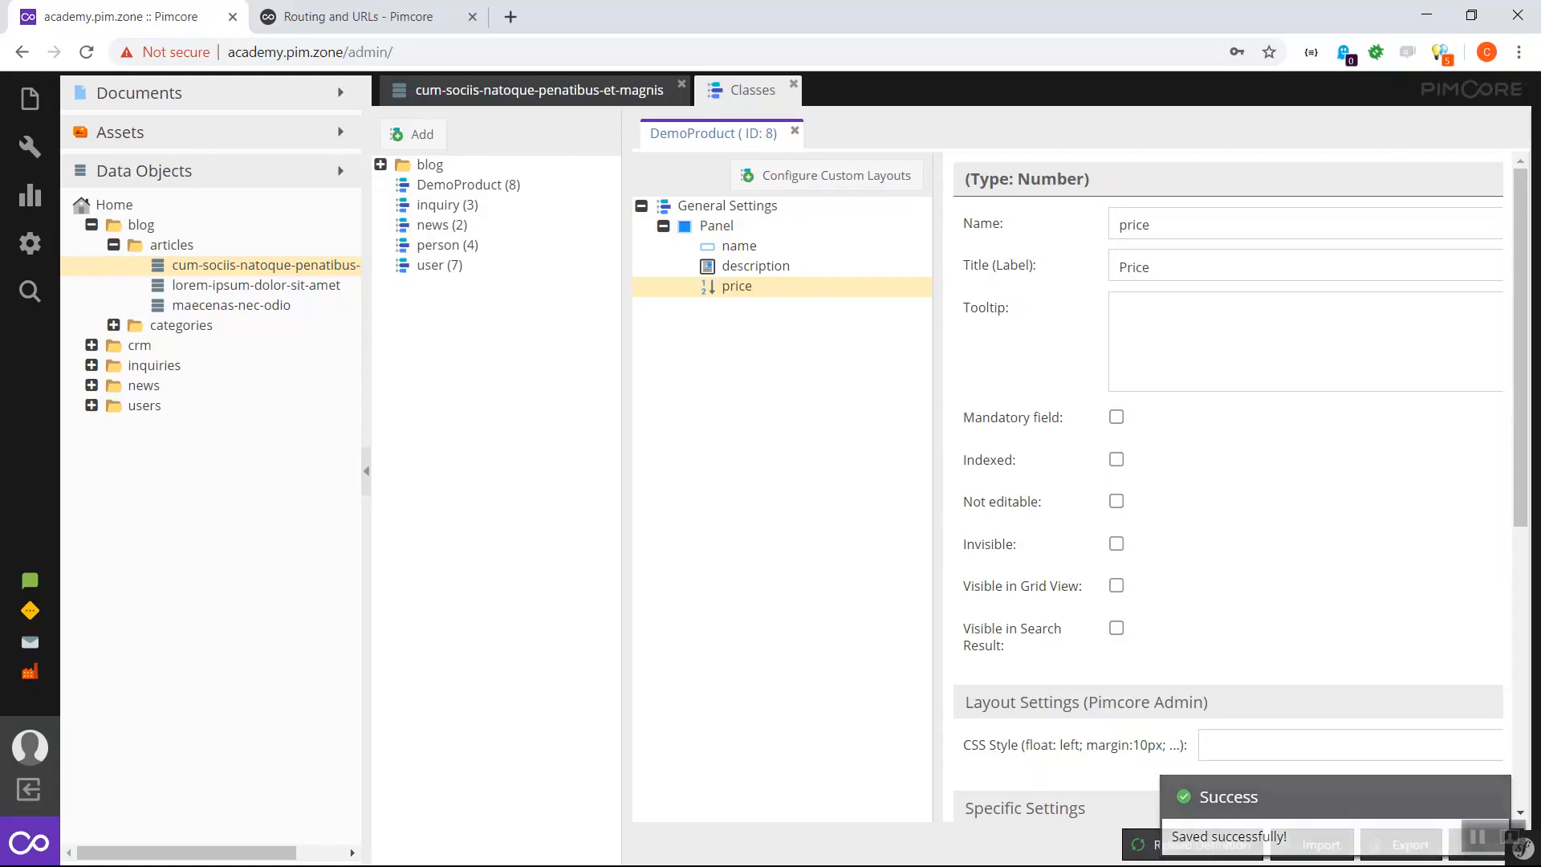
left_click(91, 225)
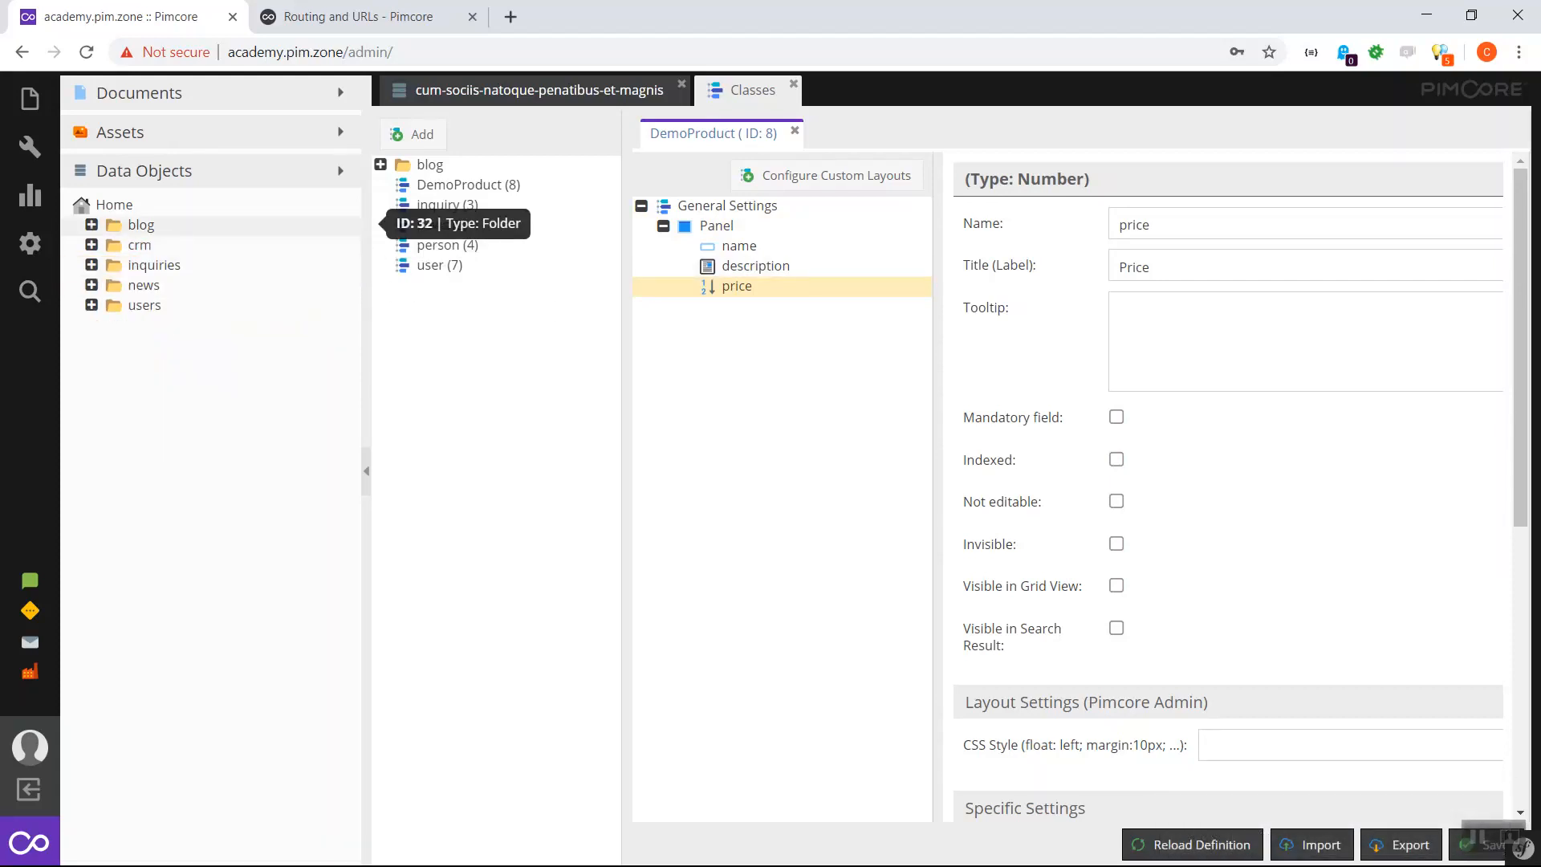
- Create a folder named demo under Home in the Data Objects tree
right_click(112, 206)
mouse_move(185, 221)
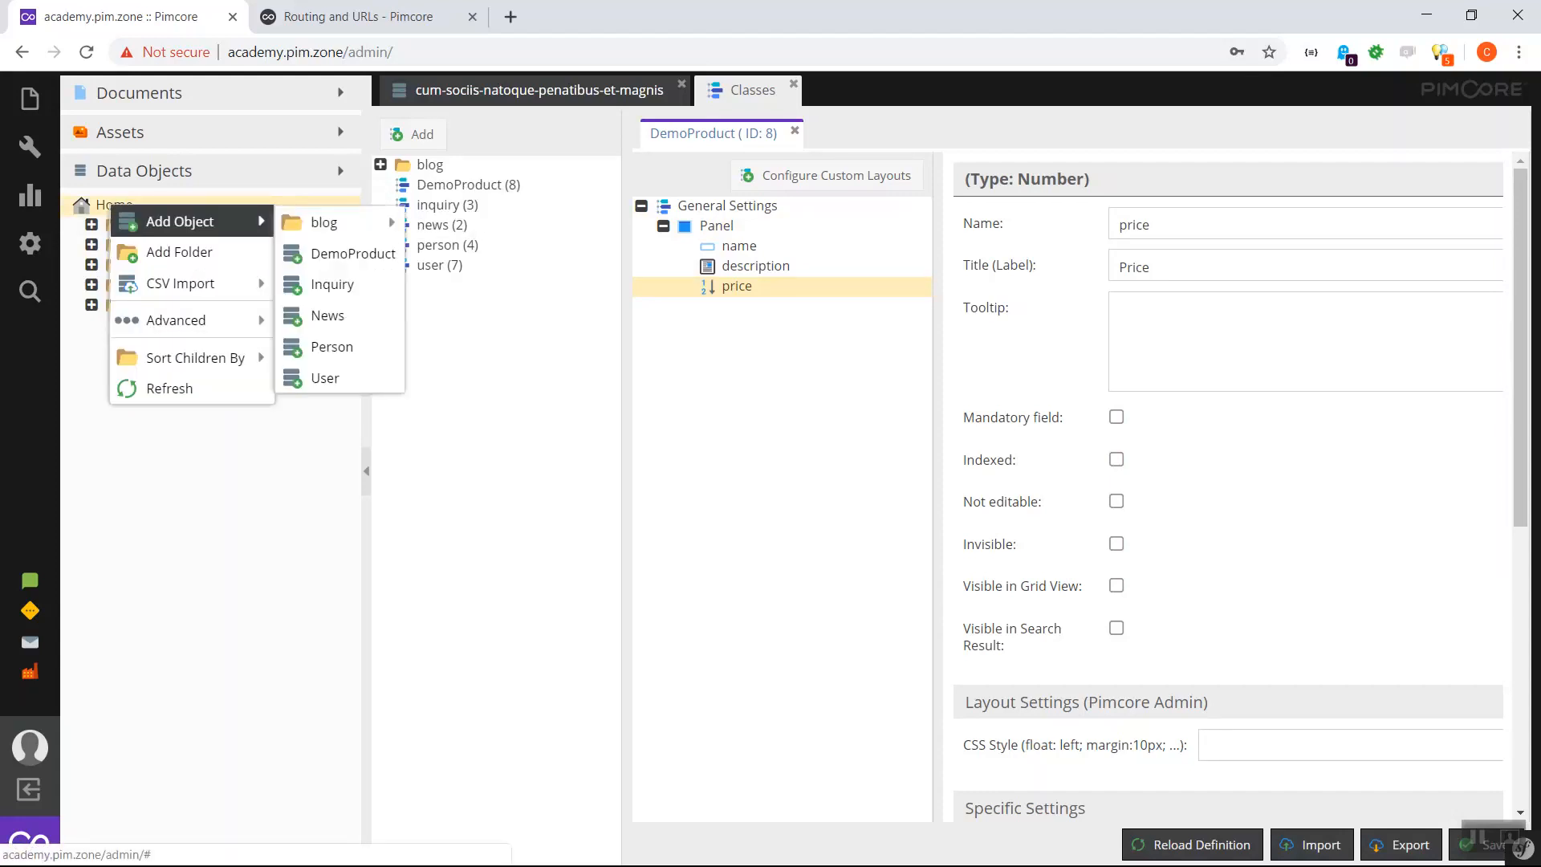
left_click(178, 252)
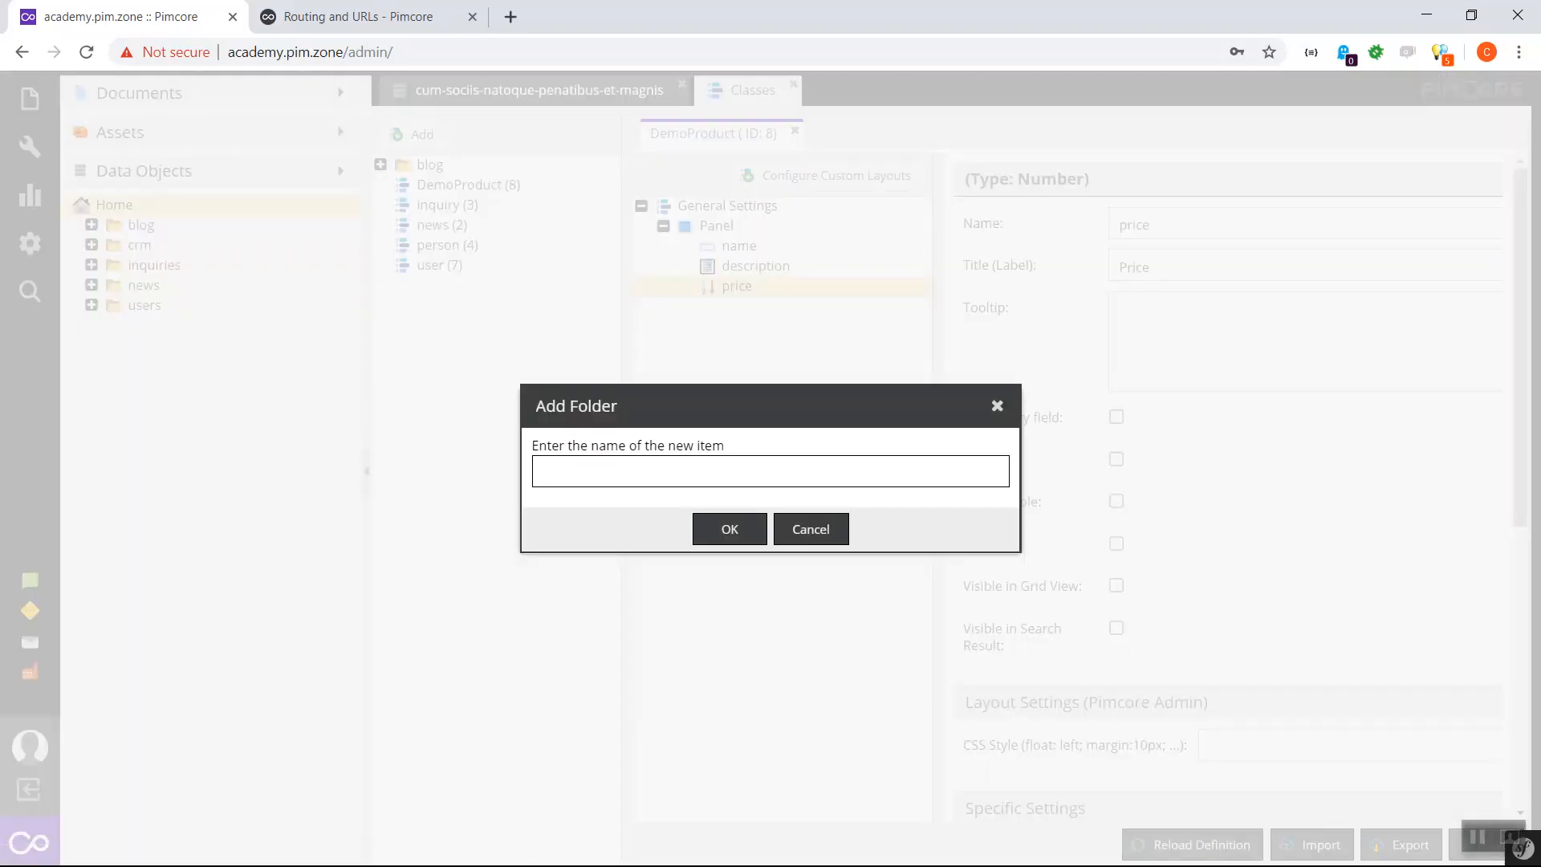
type("demo")
key("Return")
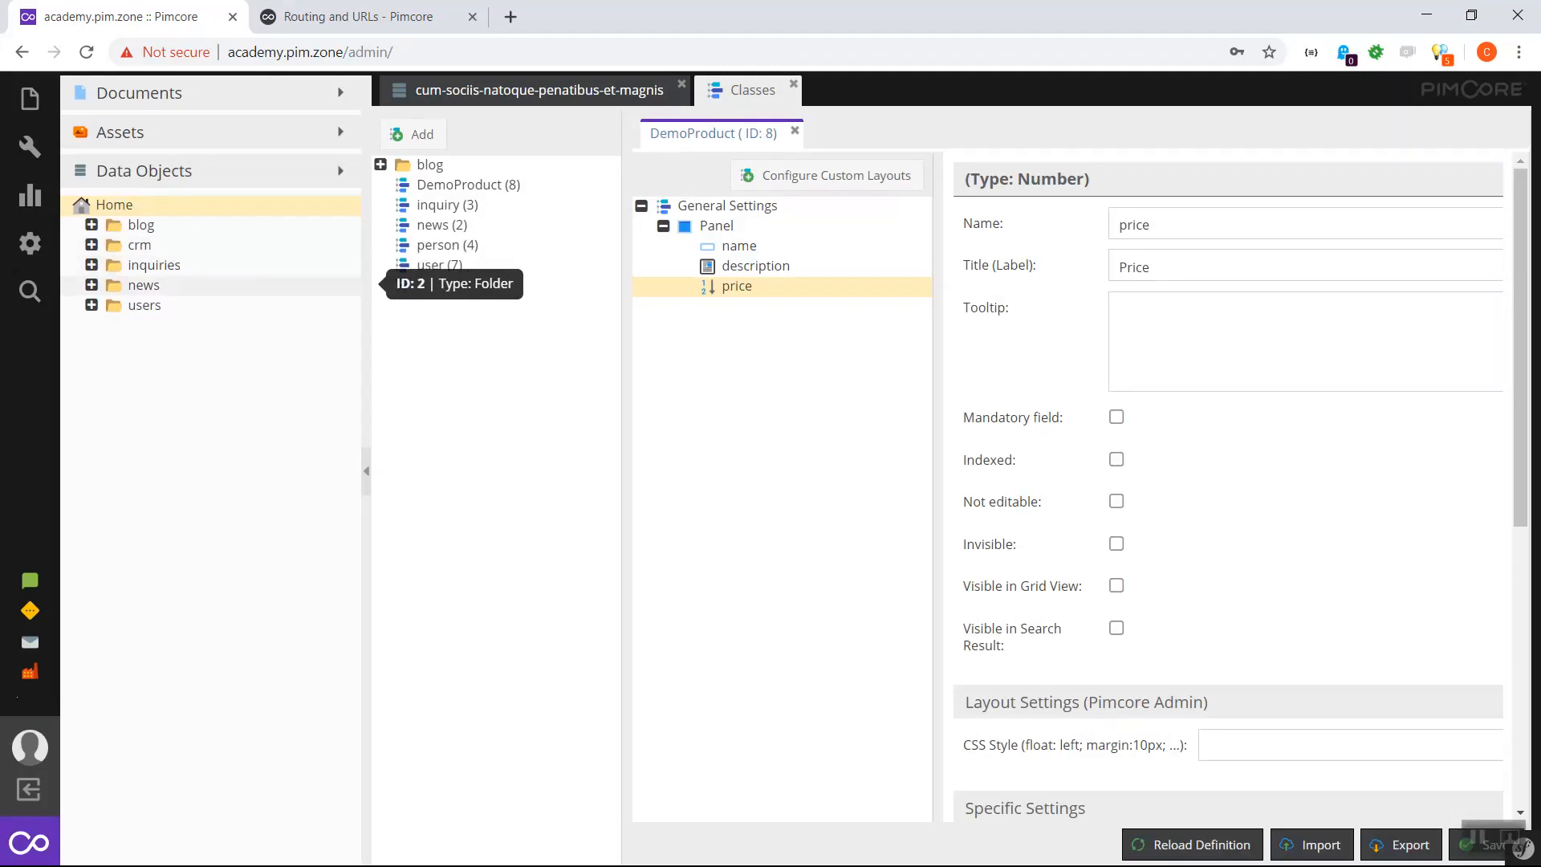
- Create a products subfolder inside the demo folder
right_click(137, 252)
right_click(128, 264)
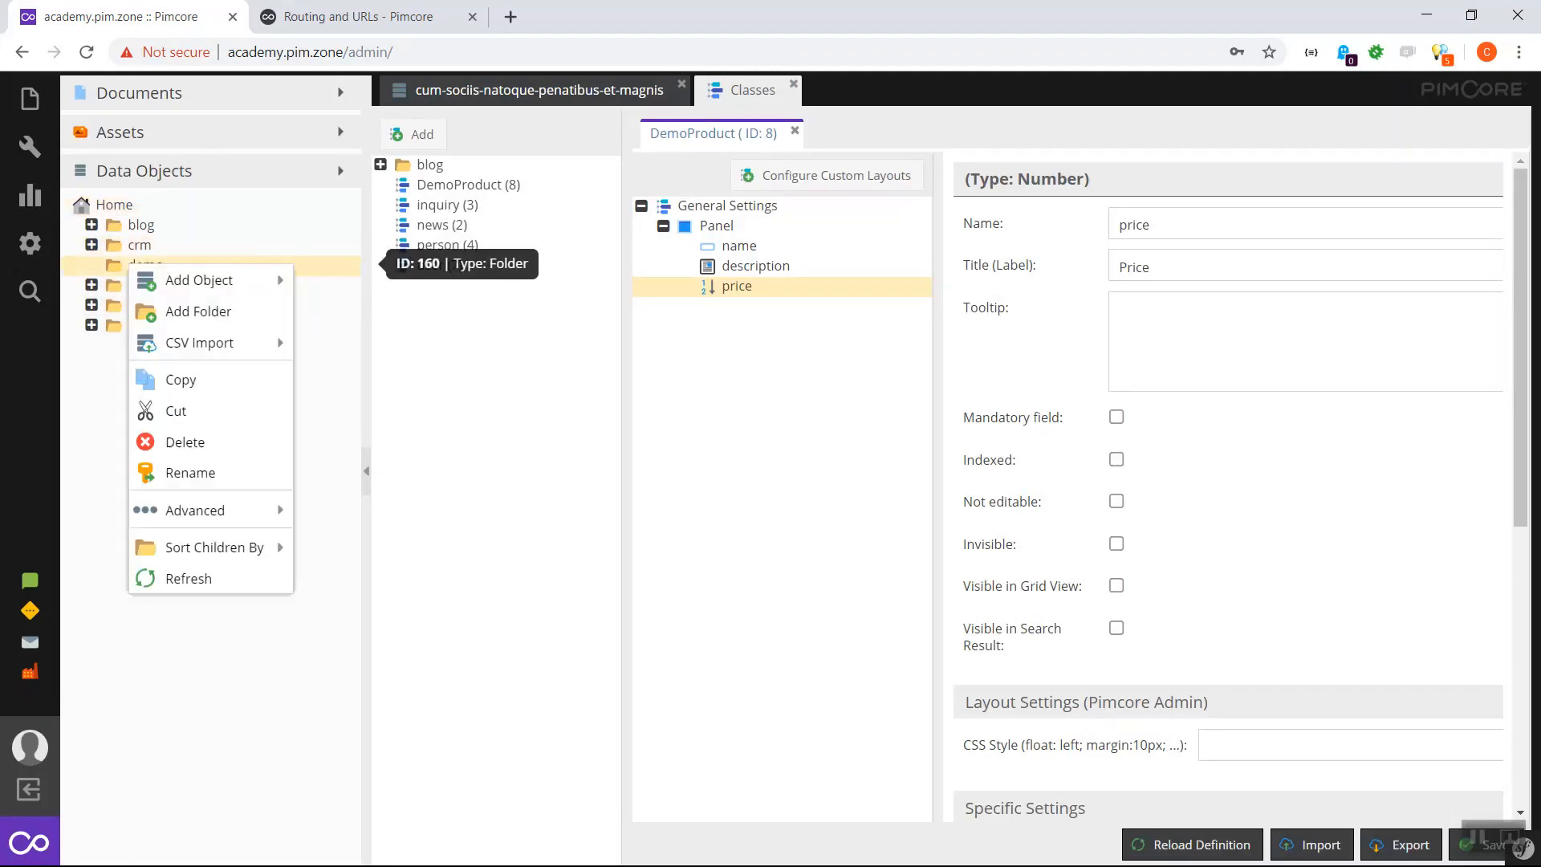
left_click(198, 311)
type("products")
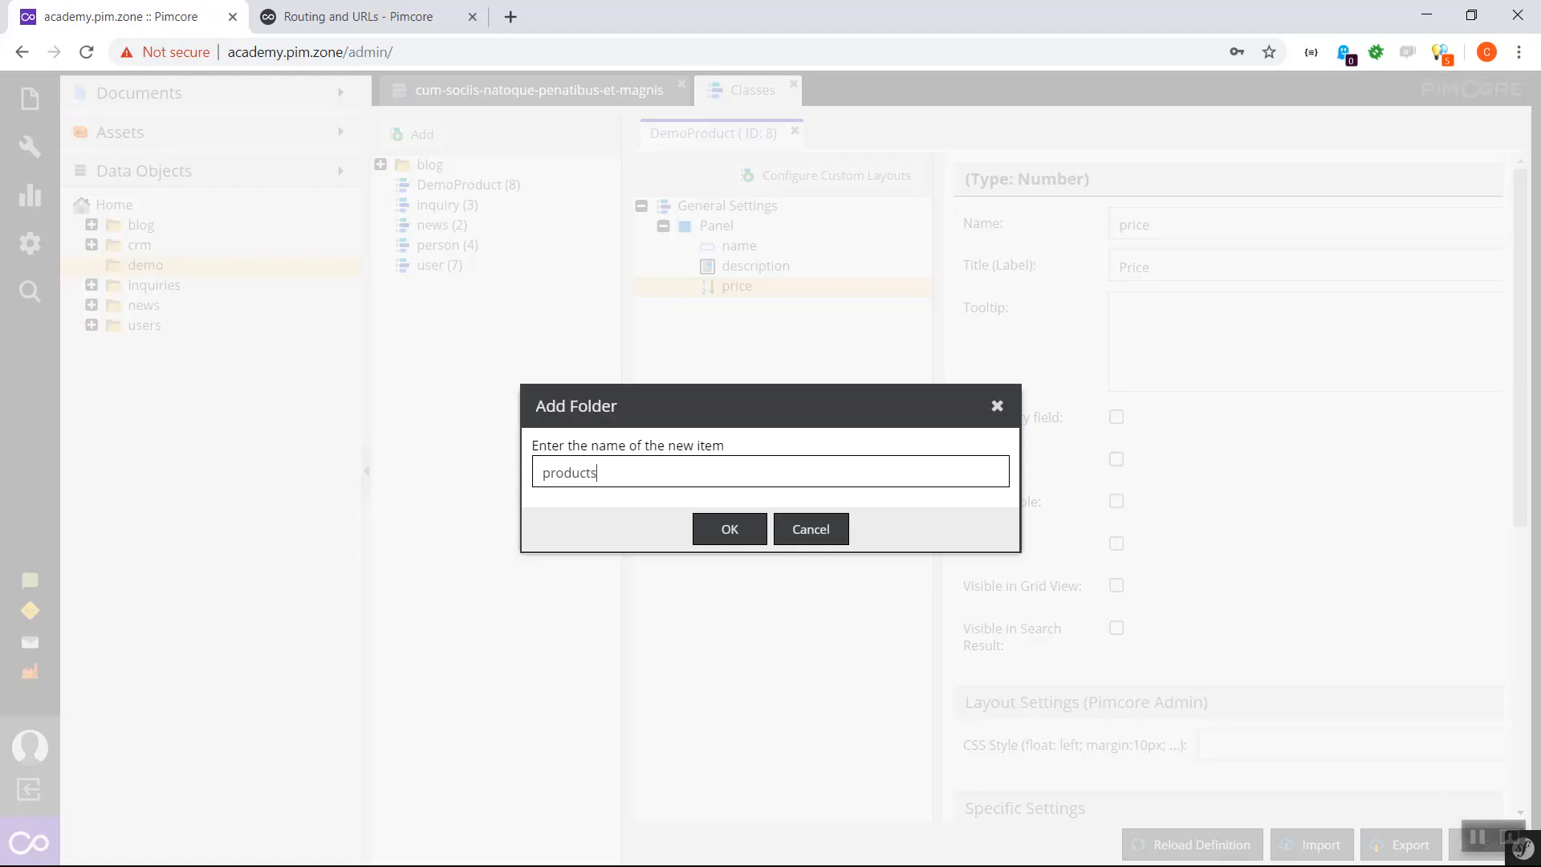
key("Return")
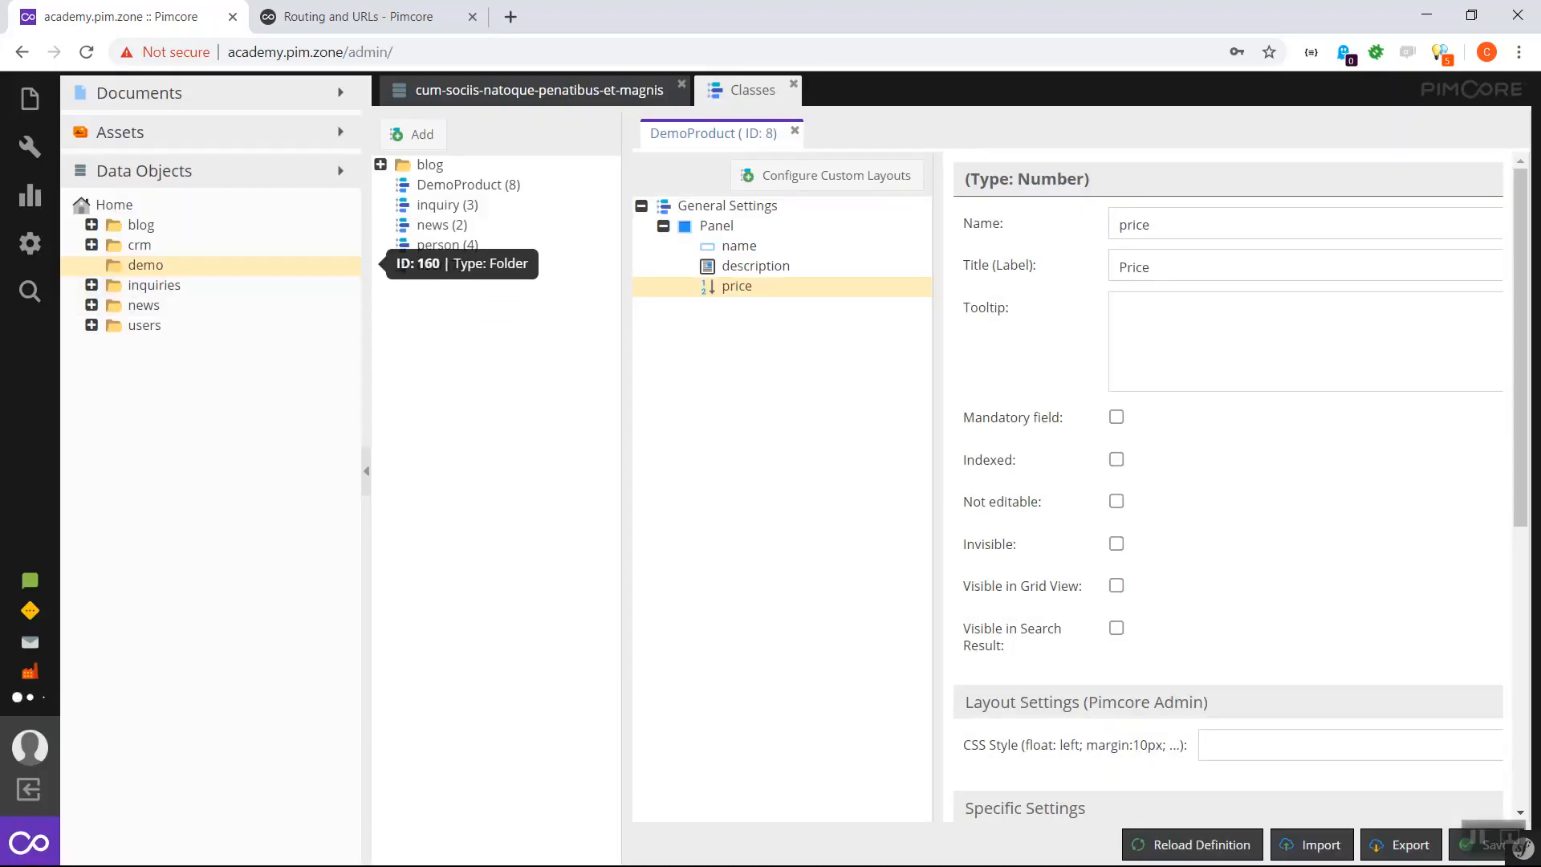
- Add a DemoProduct object named demo1 inside the products folder
right_click(178, 285)
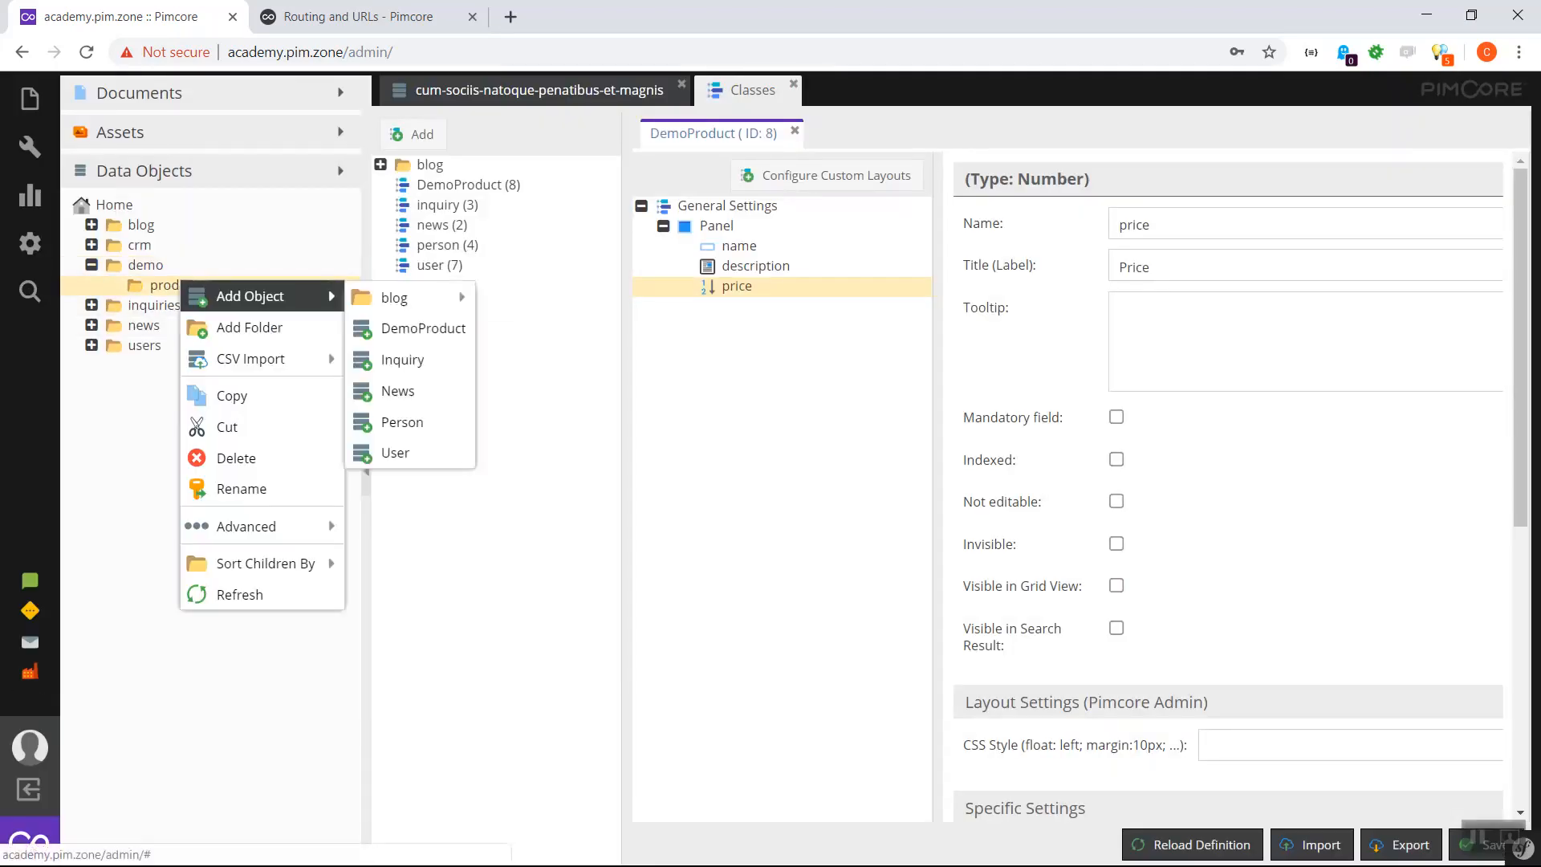
mouse_move(257, 296)
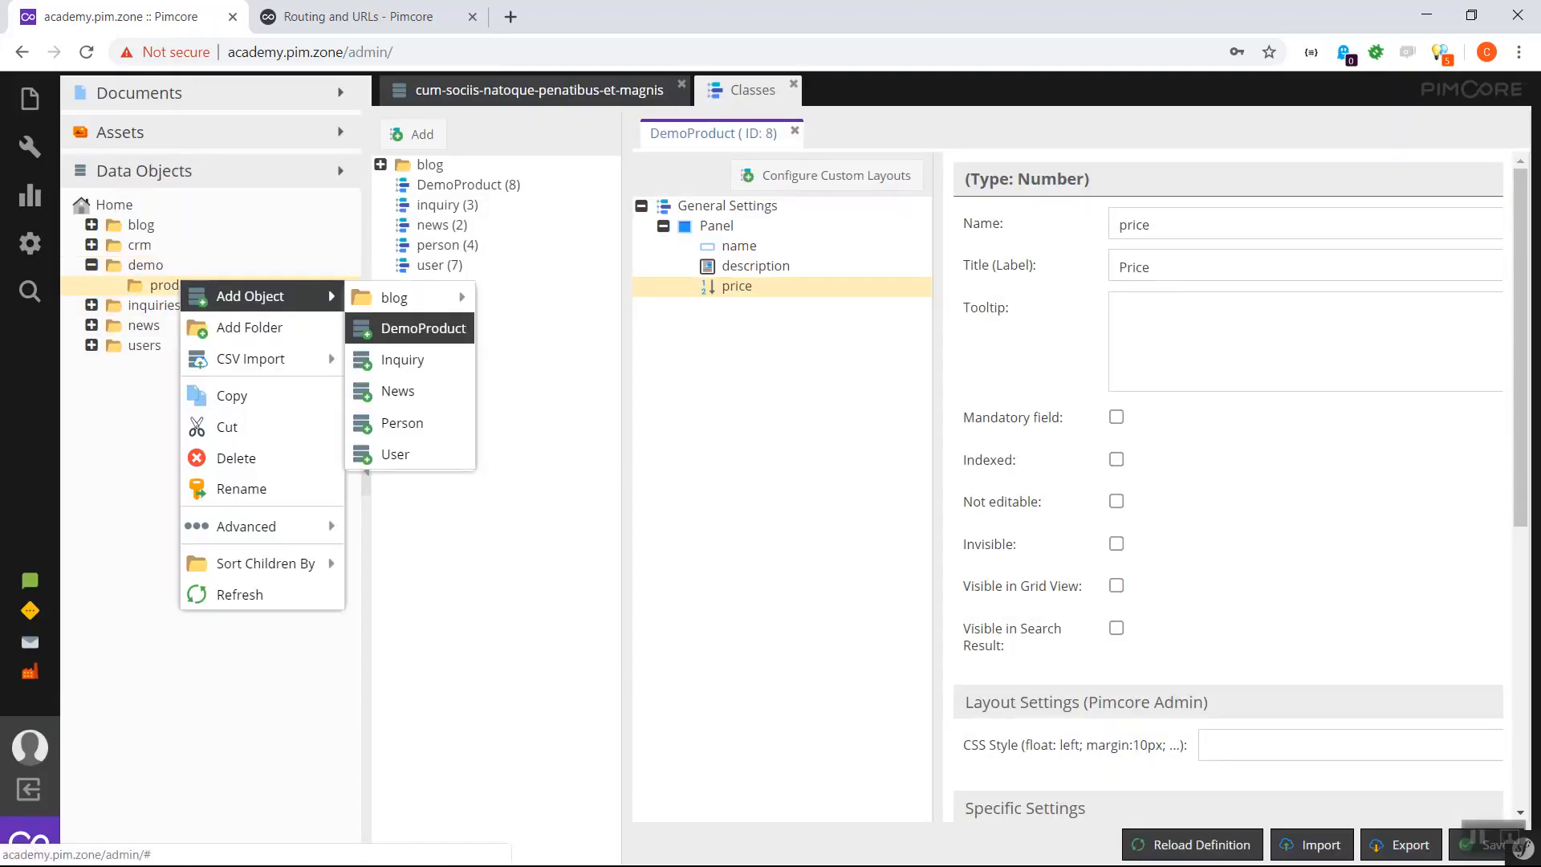
left_click(423, 328)
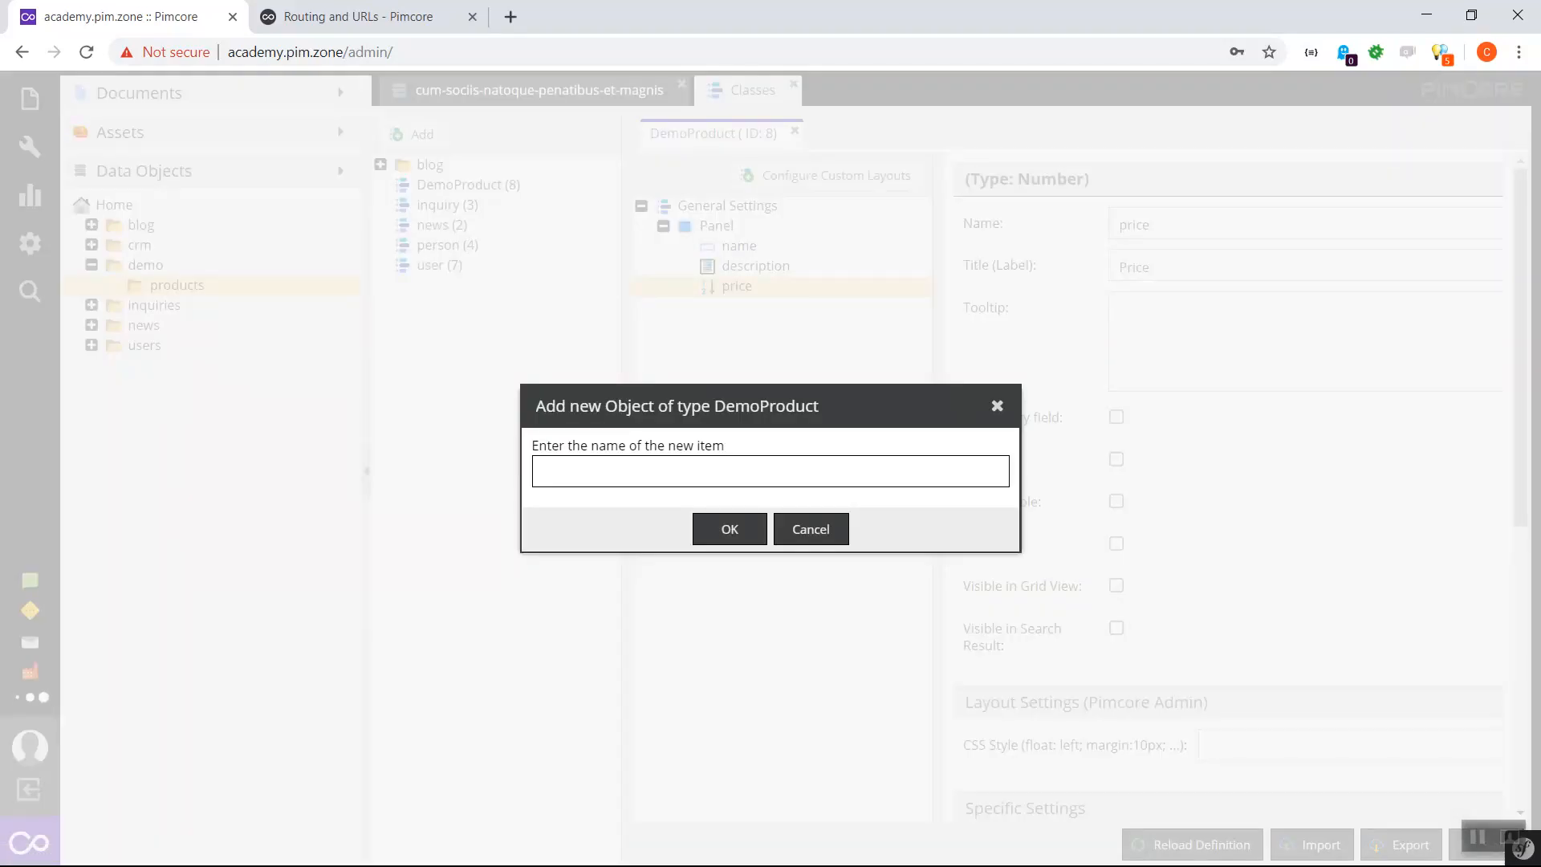
type("demo1")
key("Return")
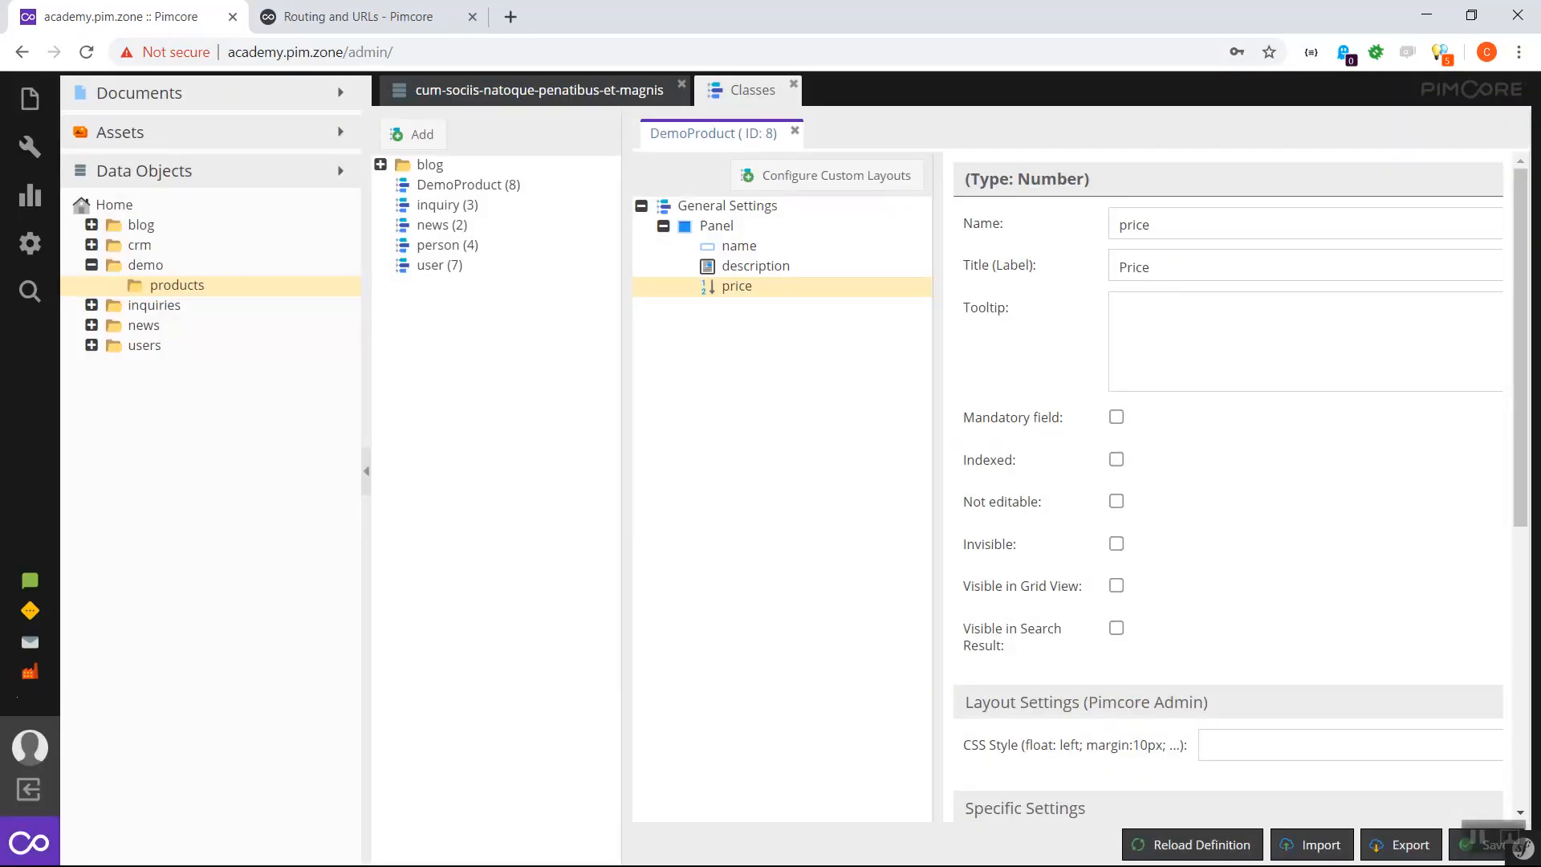
- Fill demo1 with name Demo1, a sample description and price 34, then save and publish
left_click(594, 240)
type("Demo1")
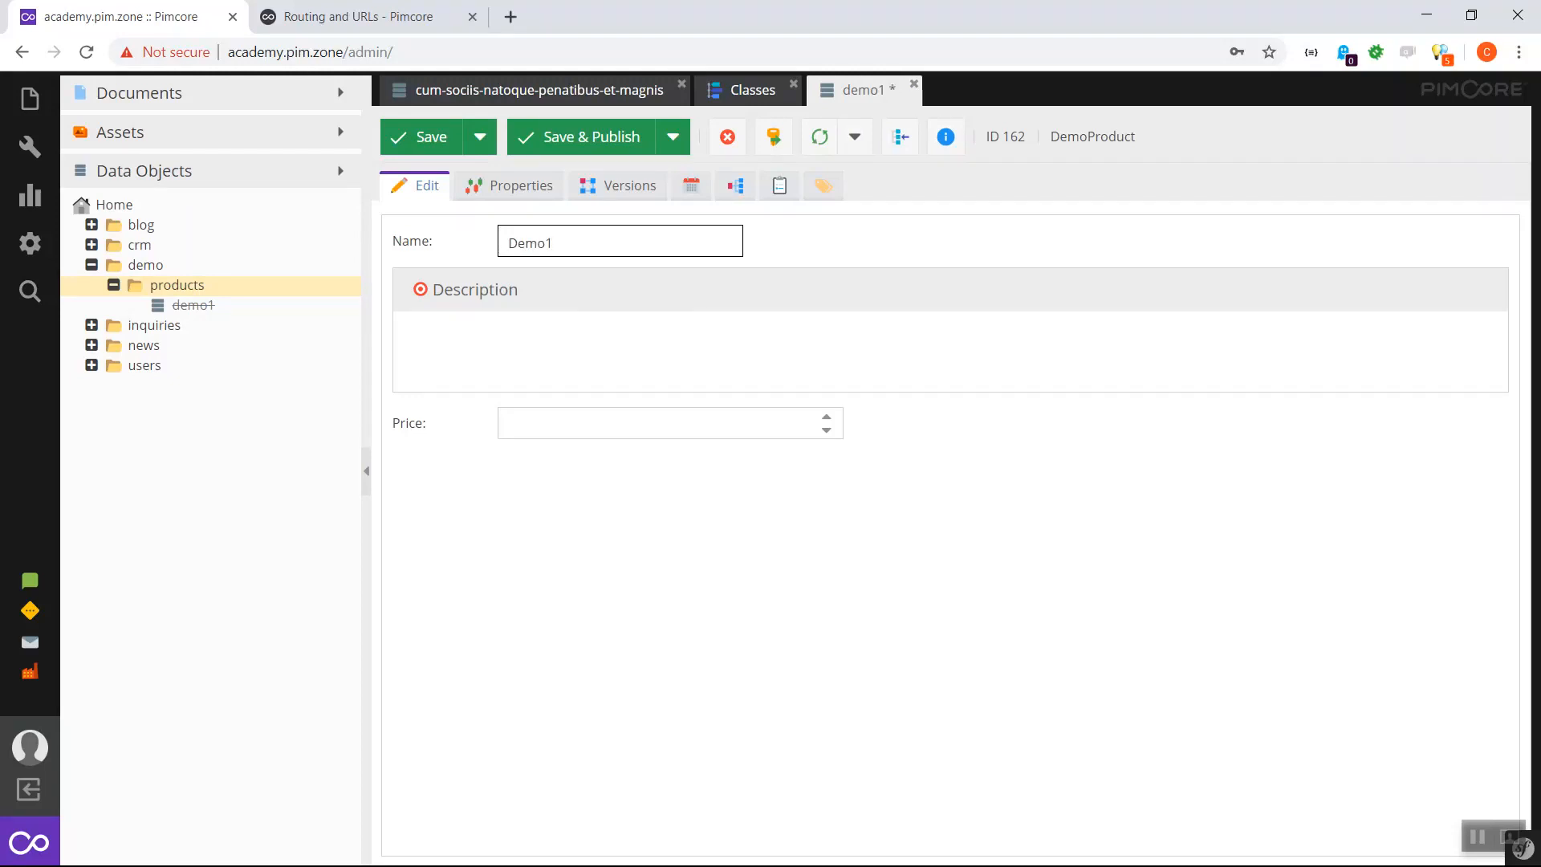
key("Tab")
type("sdf asdf sadf")
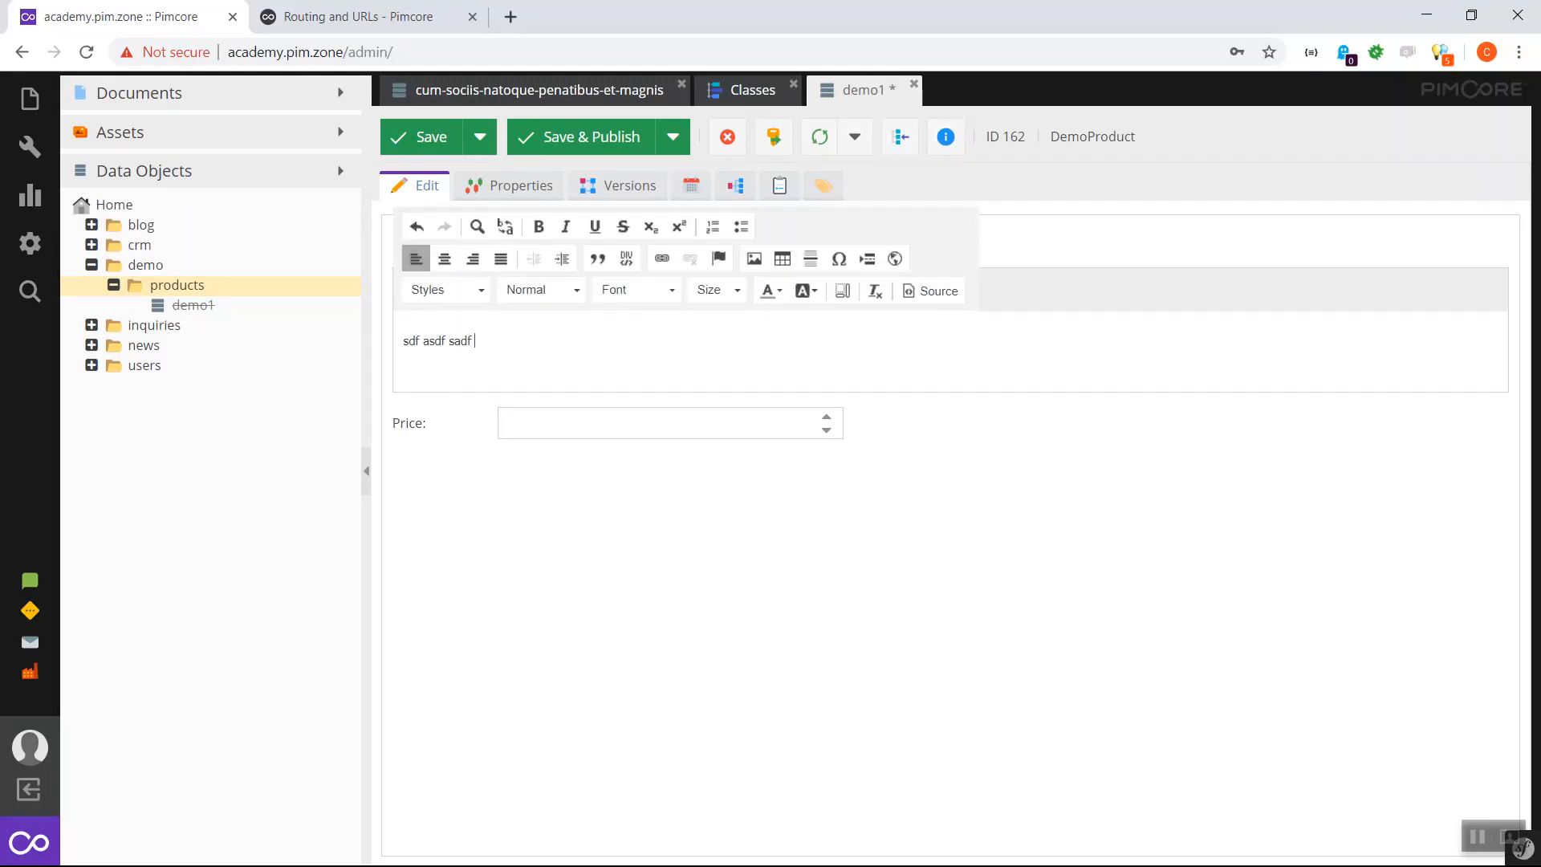
key("Tab")
type("34")
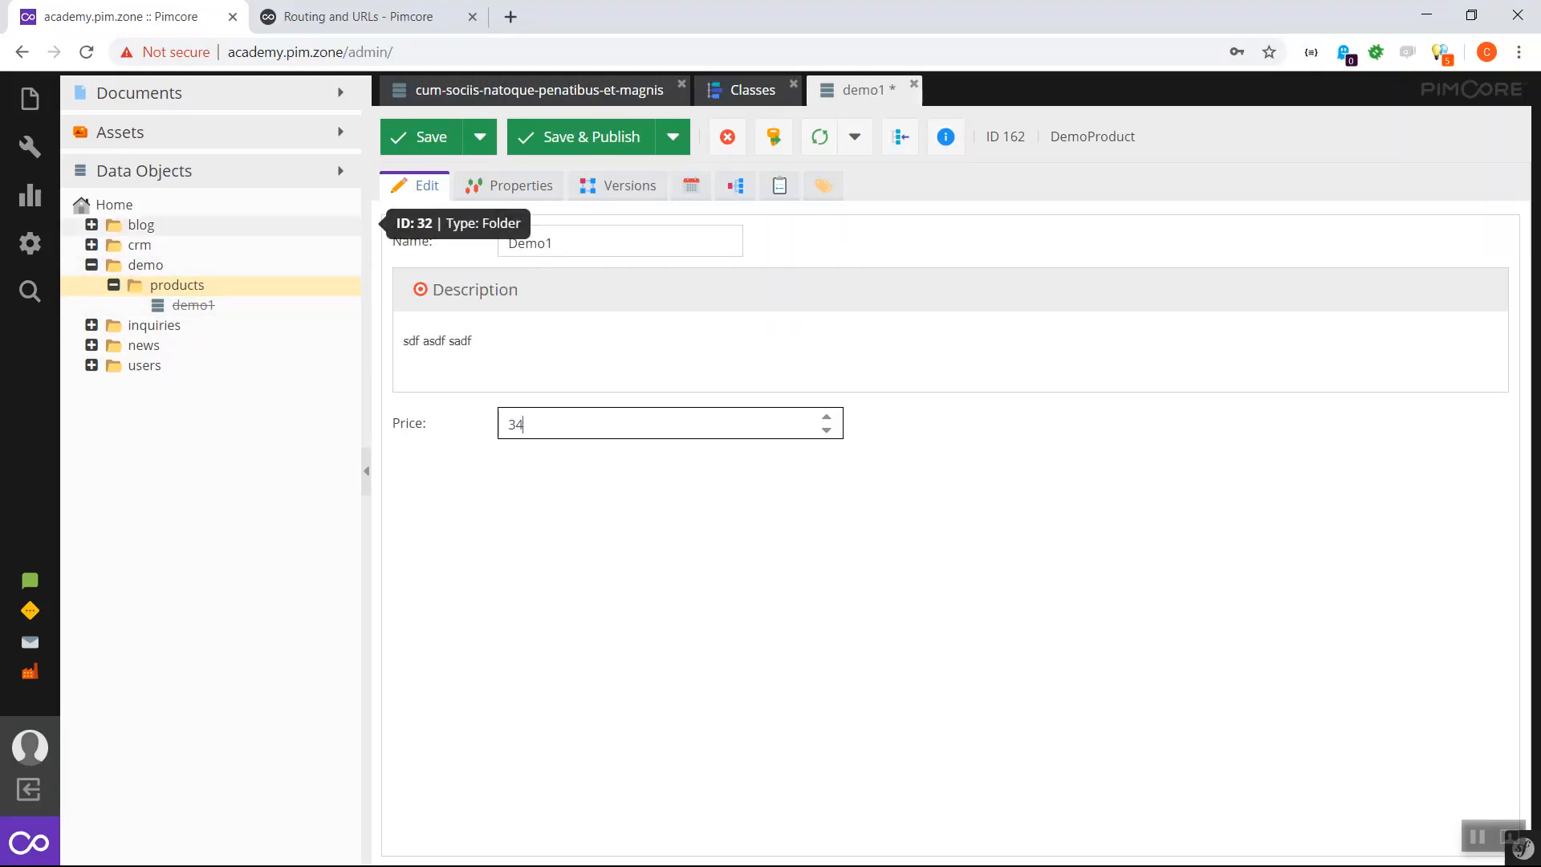
left_click(581, 136)
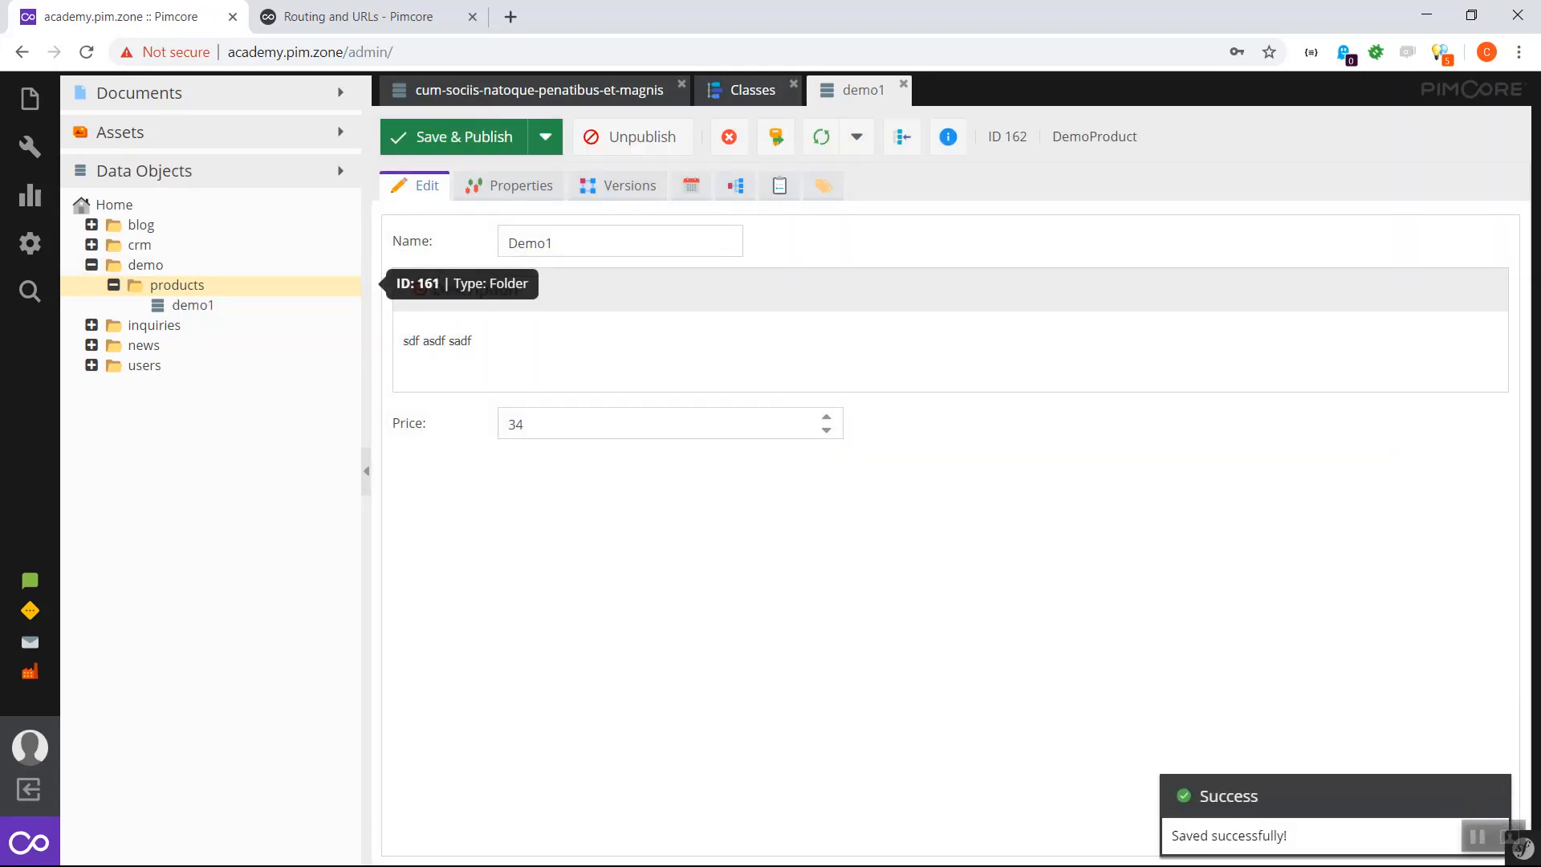
- Add another DemoProduct object named demo2 in the products folder
right_click(170, 286)
mouse_move(184, 298)
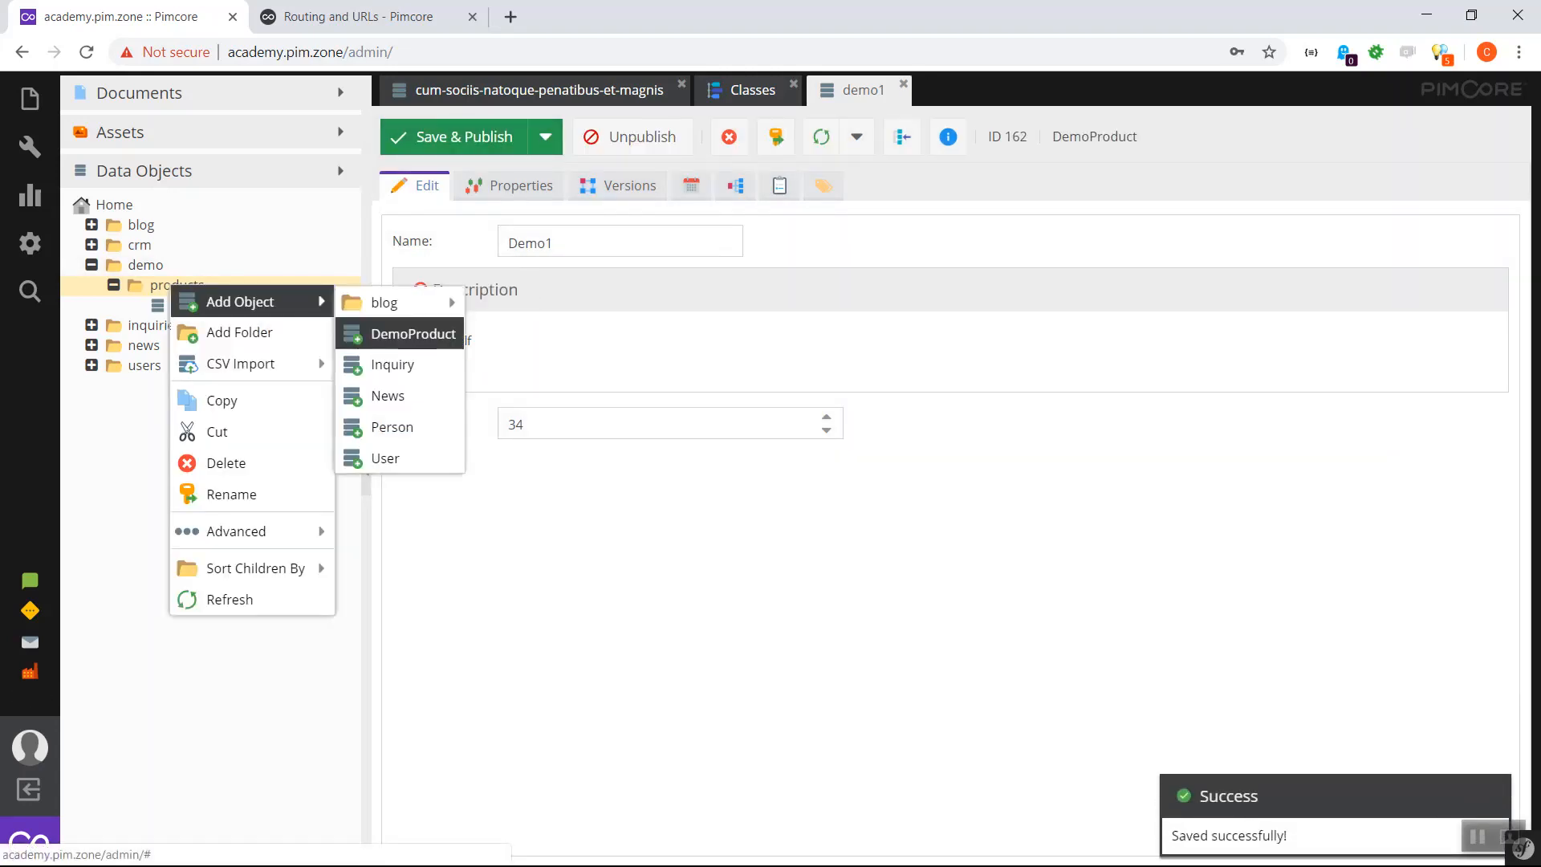
left_click(413, 334)
type("demo2")
key("Return")
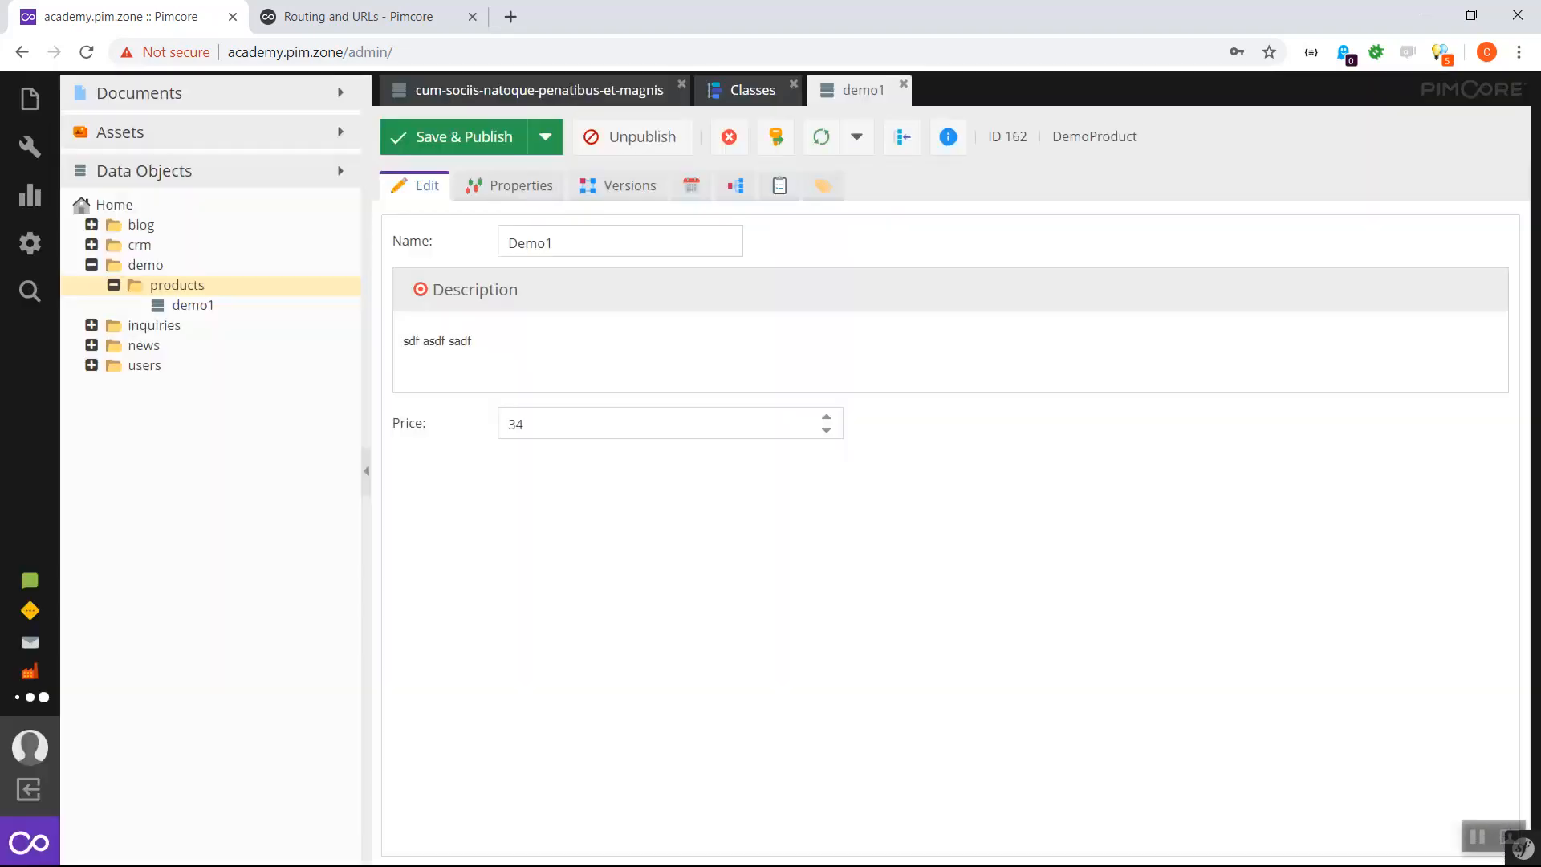
- Give demo2 name Demo2, a sample description and price 21, and publish it
left_click(619, 242)
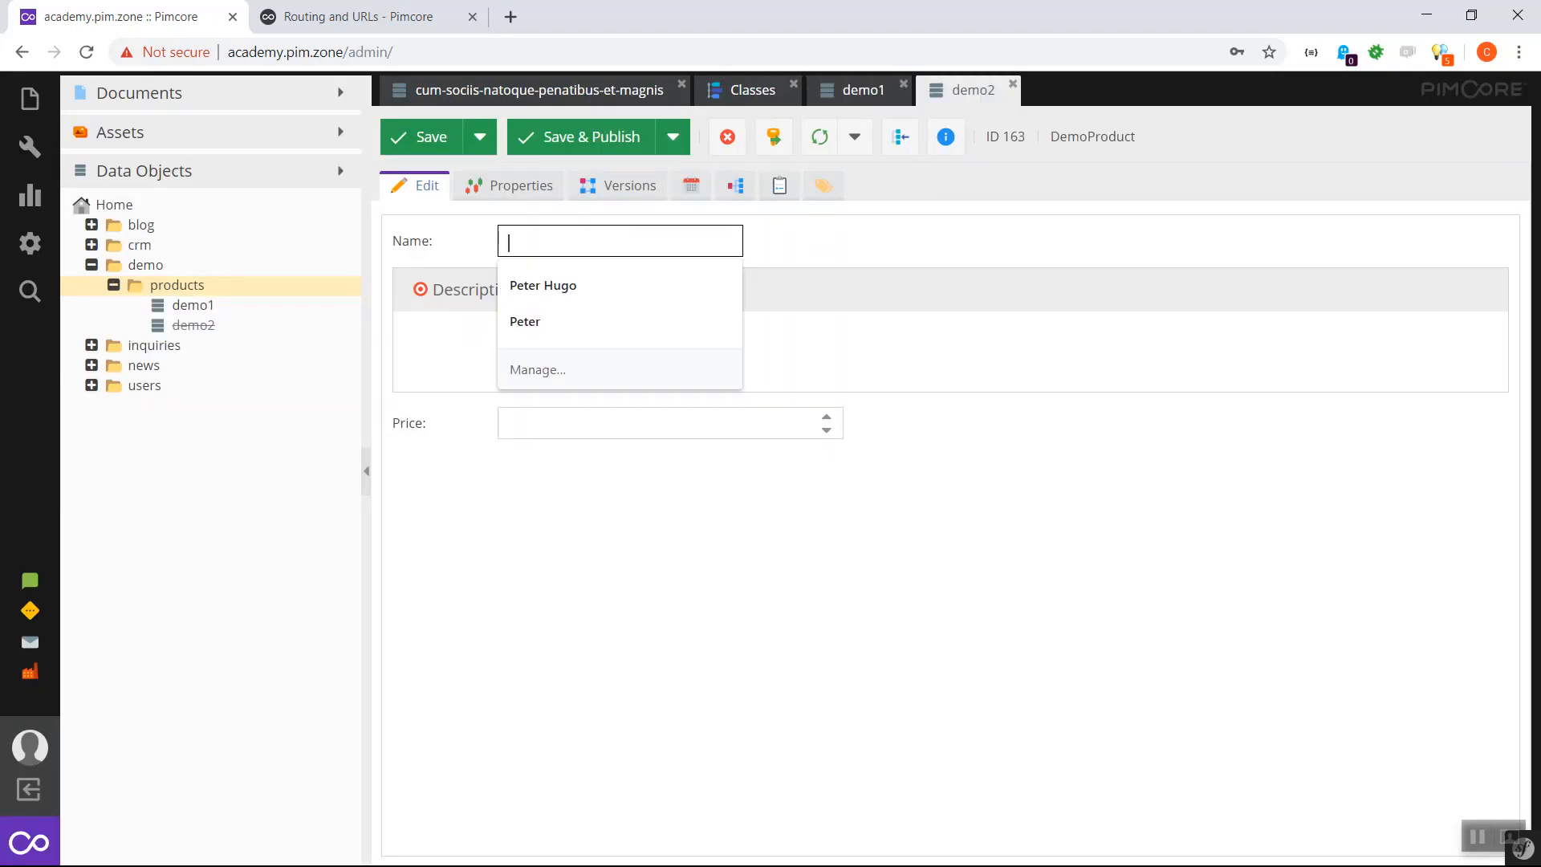
type("Demo3")
key("BackSpace")
type("2")
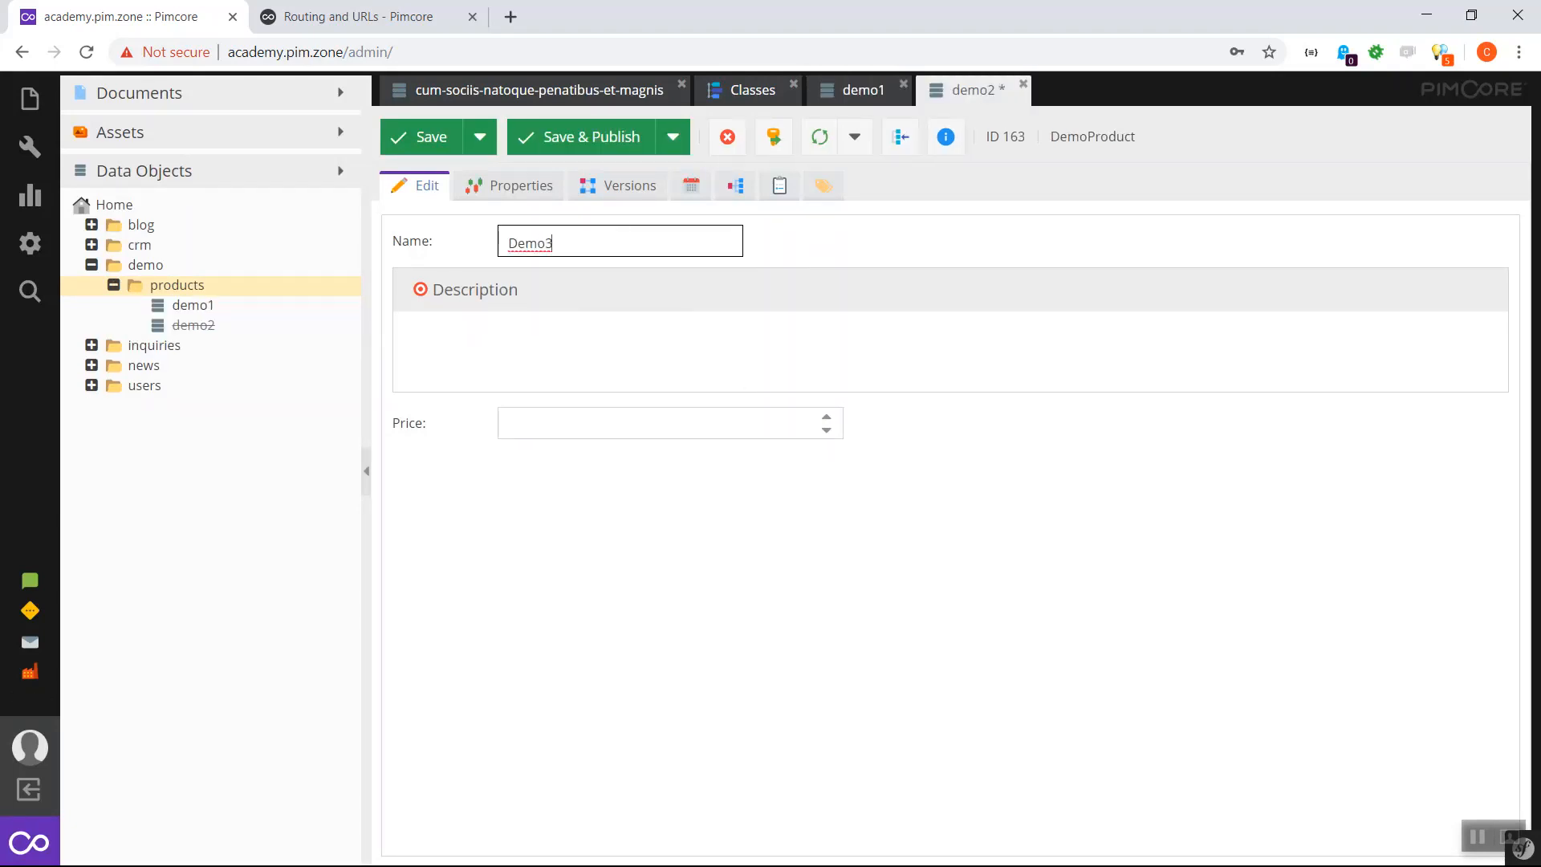
key("Tab")
type("sdf sadf sadf")
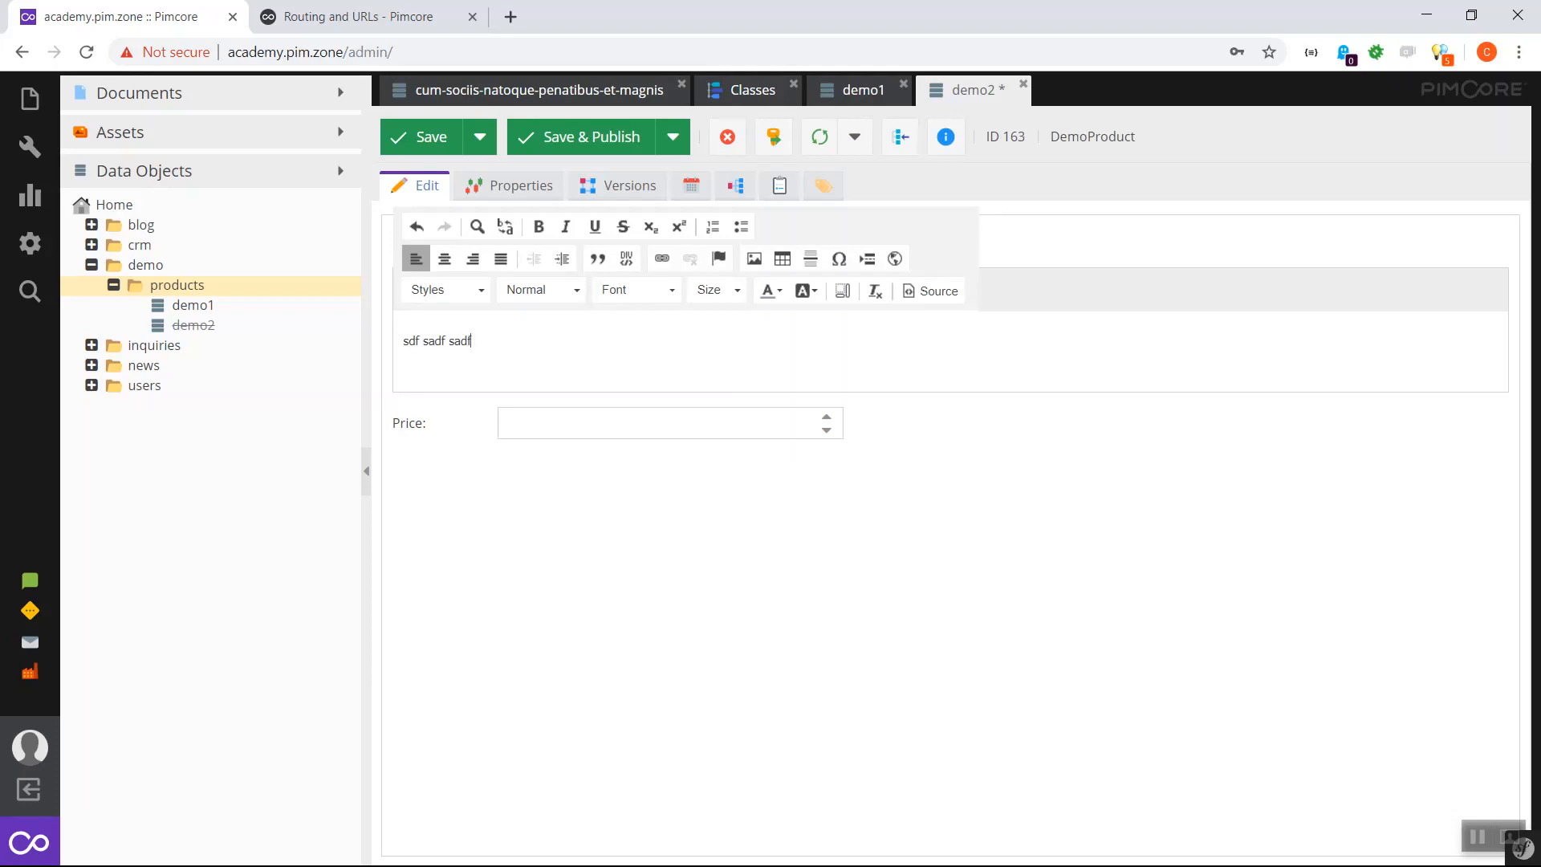
key("Tab")
type("21")
key("ctrl+s")
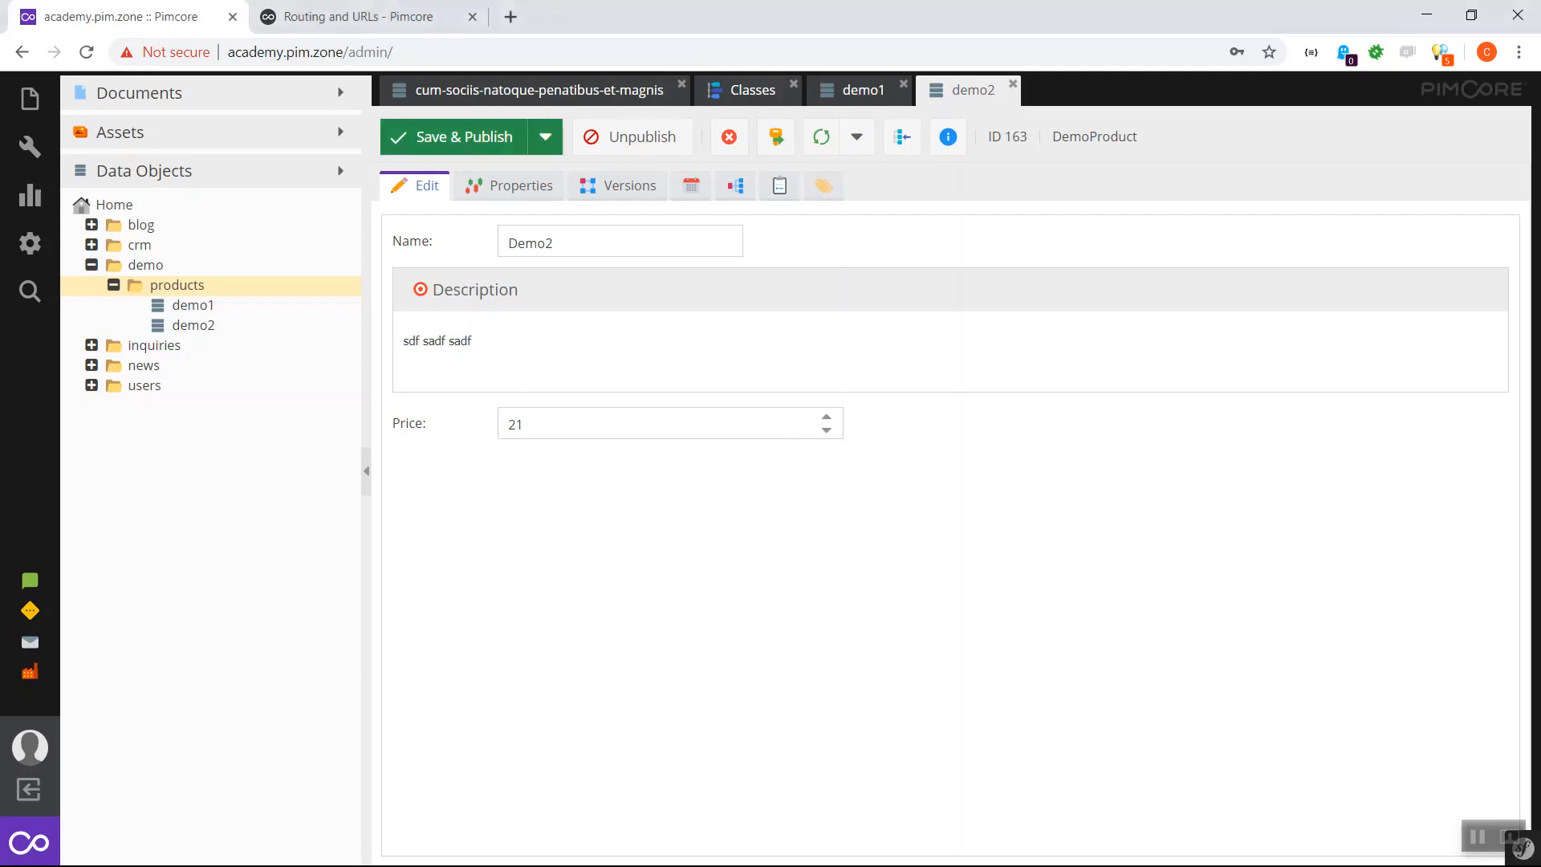
left_click(751, 90)
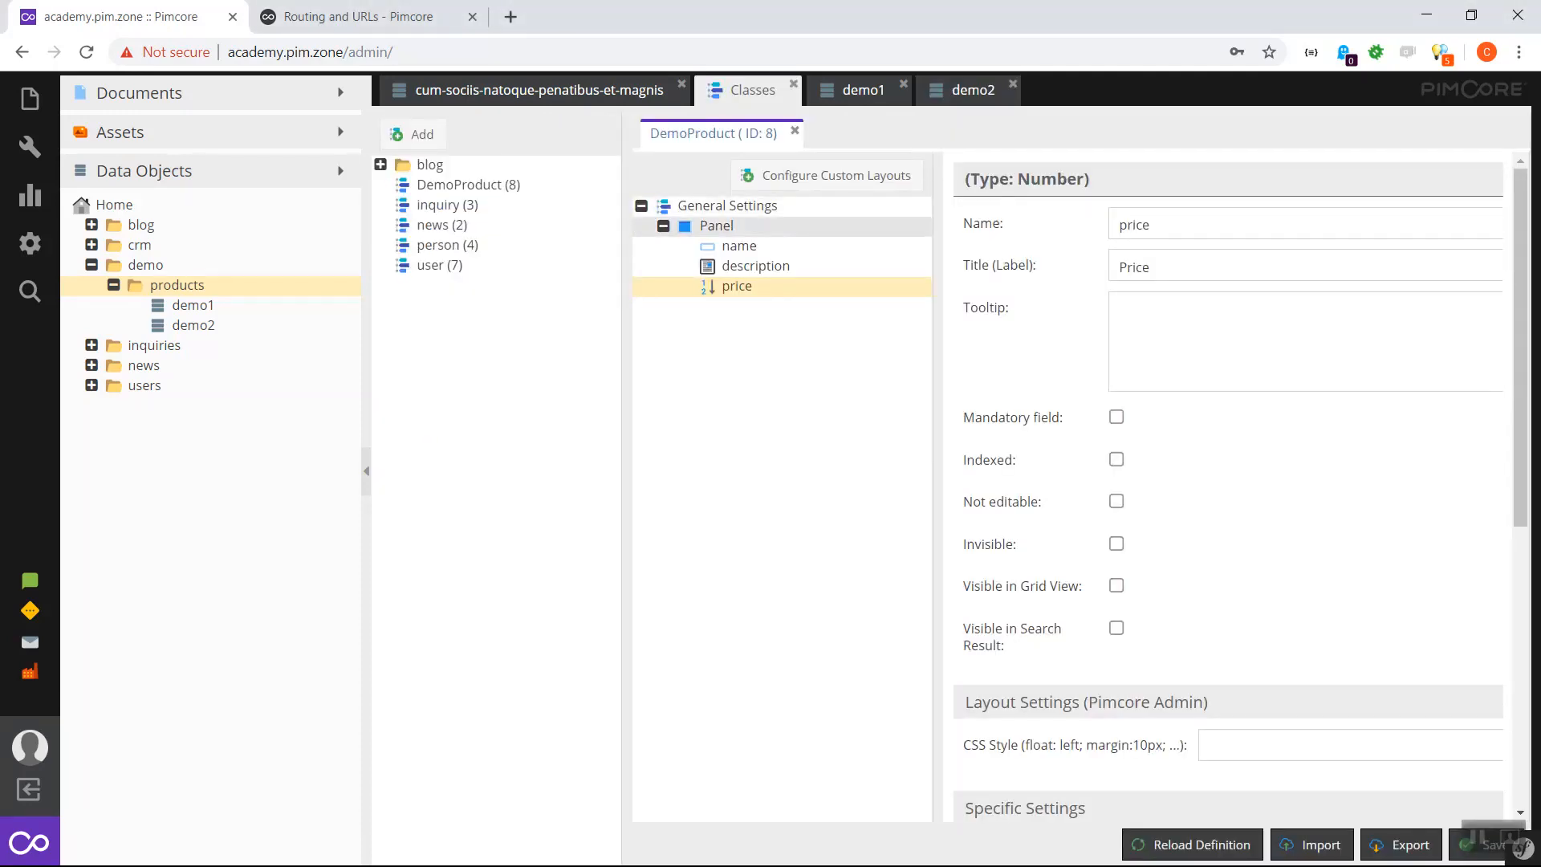
- Create a new class named DemoProductCategory and add a Panel to it
left_click(411, 134)
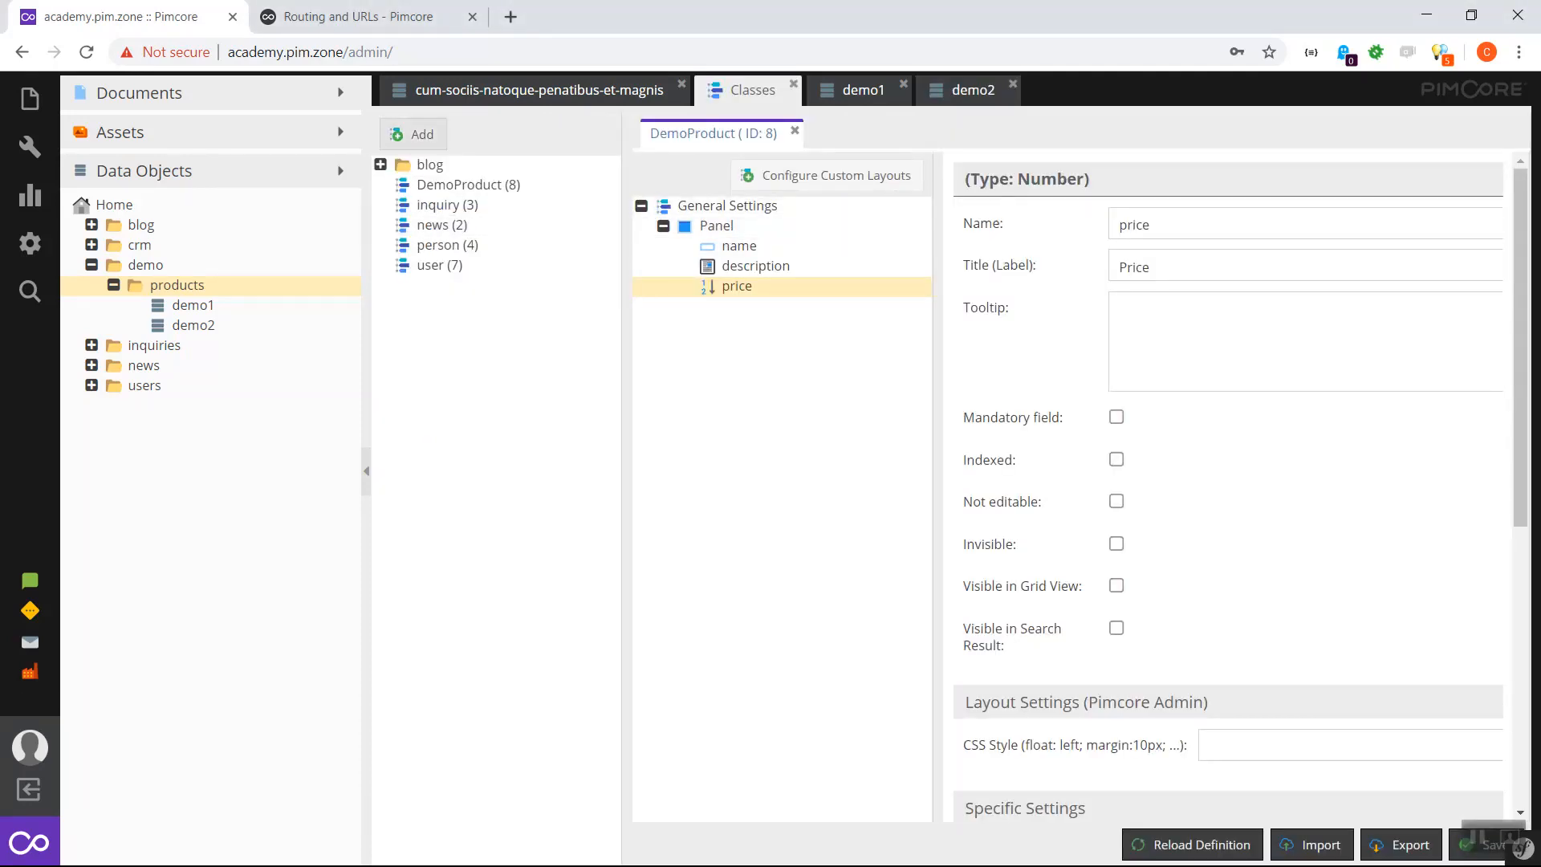
type("Demo")
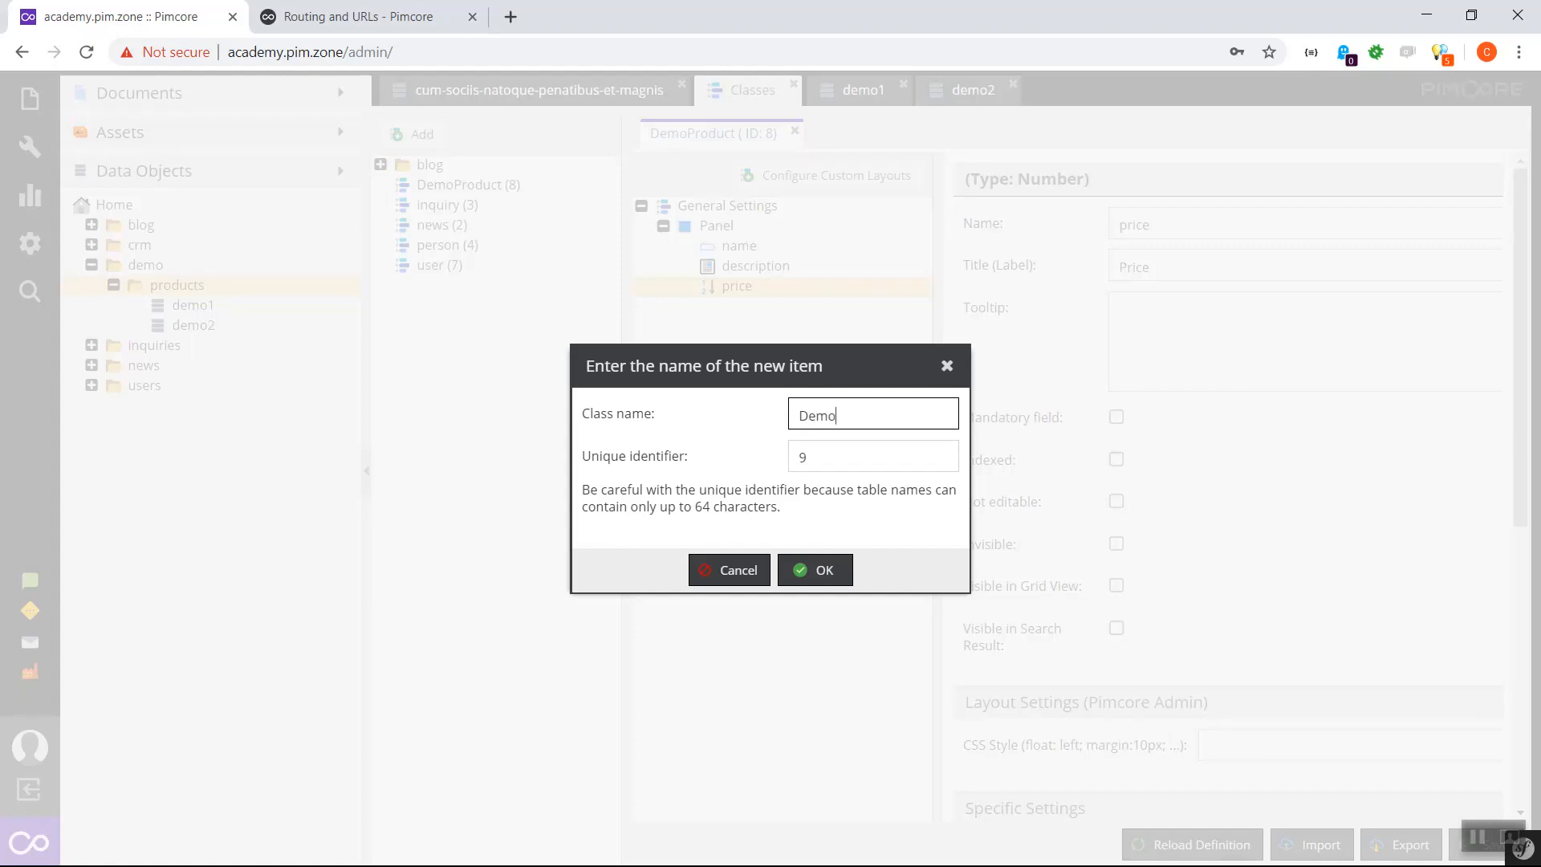
type("ProductCategory")
left_click(815, 569)
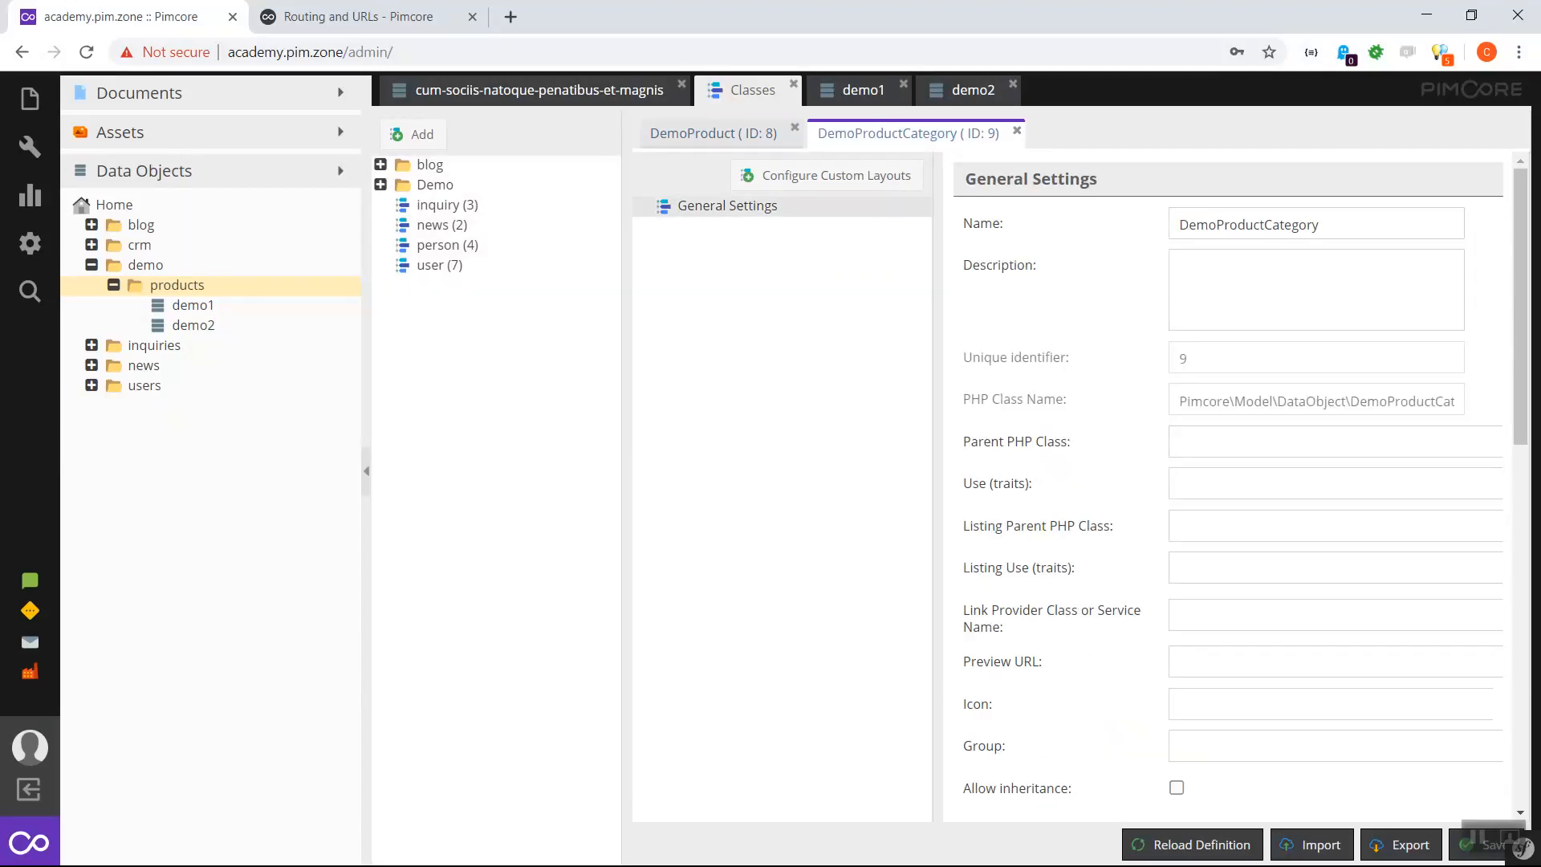
right_click(696, 210)
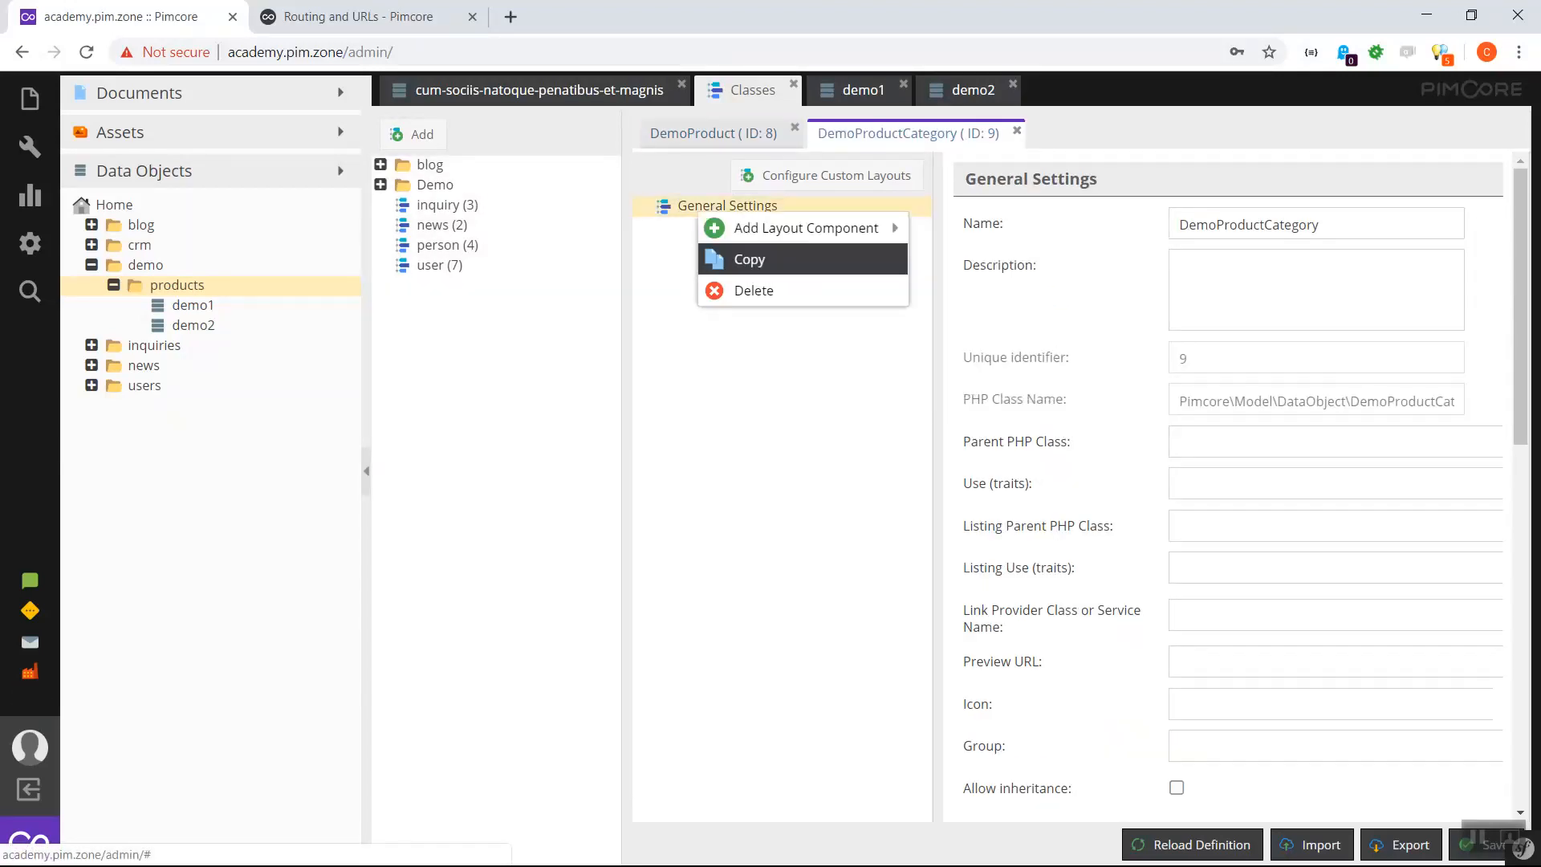
mouse_move(811, 228)
left_click(955, 258)
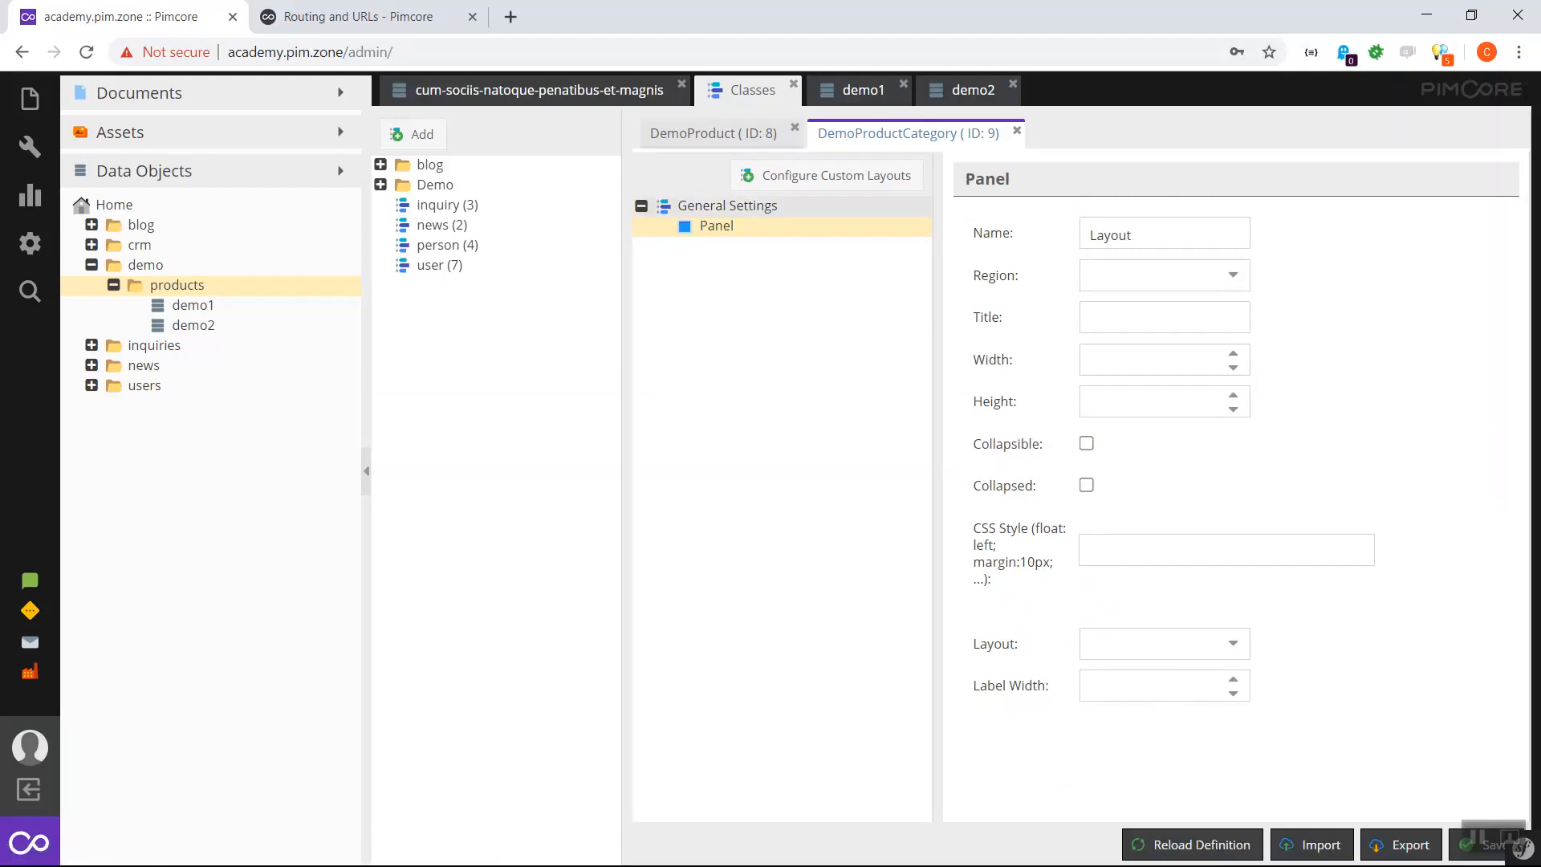
- Add an Input field 'name' titled 'Name' to the Panel and save the class
right_click(734, 226)
mouse_move(841, 272)
mouse_move(999, 272)
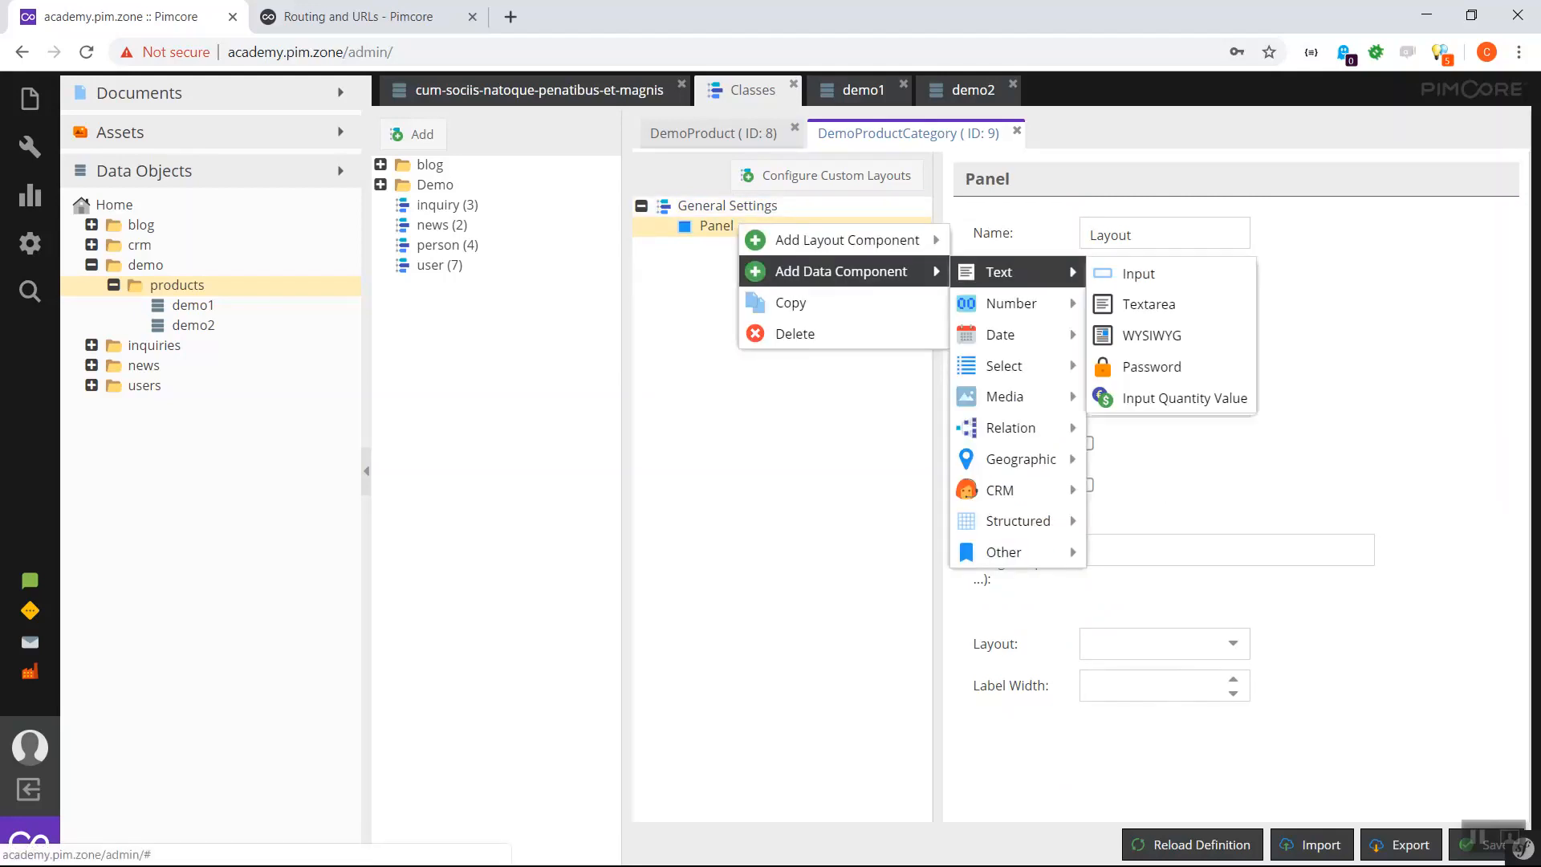
left_click(1138, 273)
type("name")
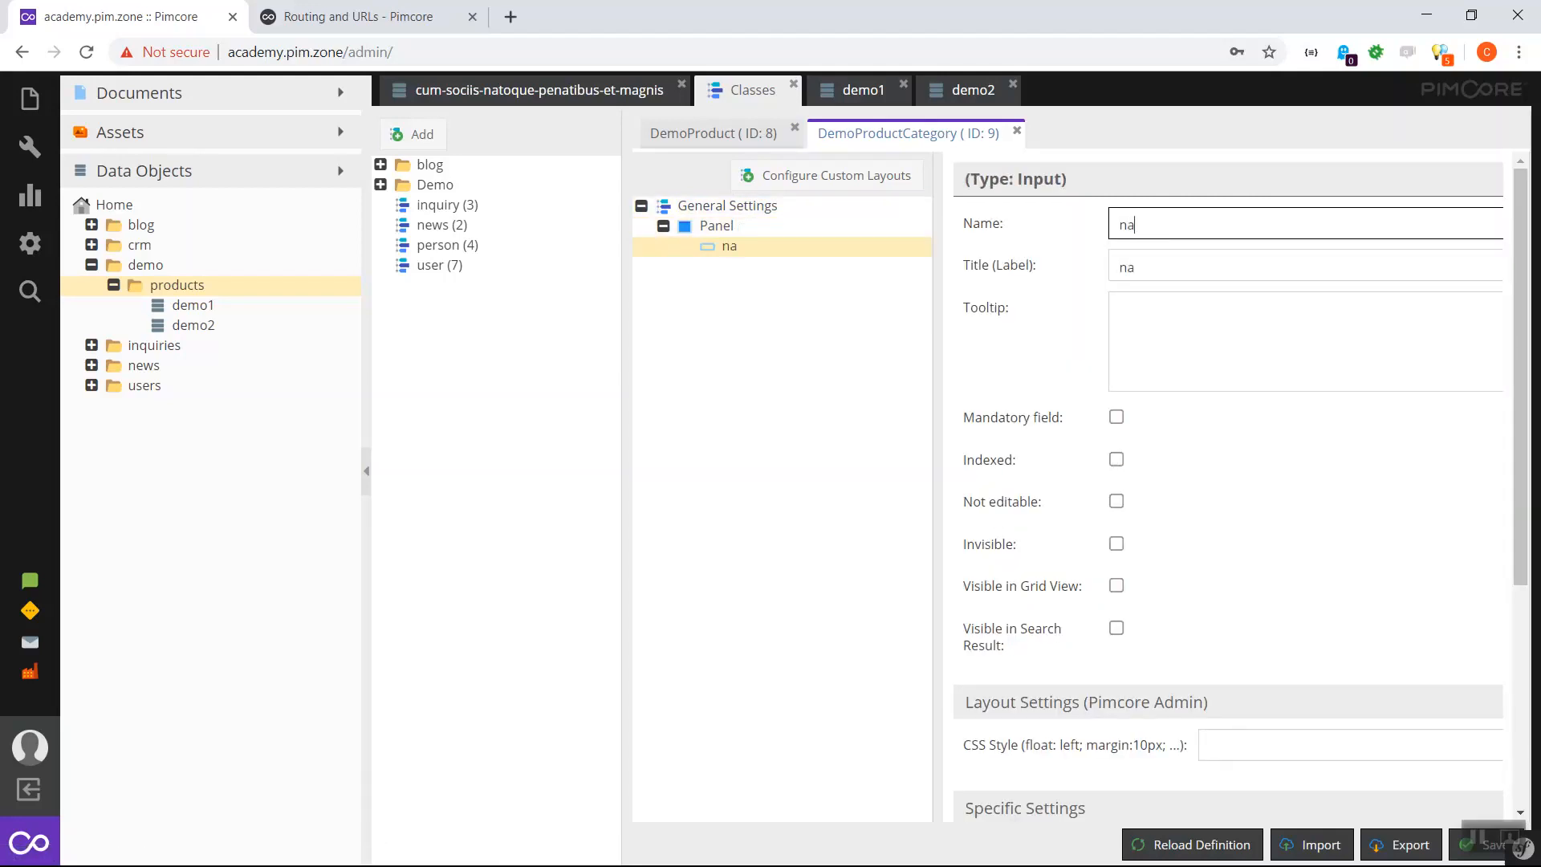
key("Tab")
type("Name")
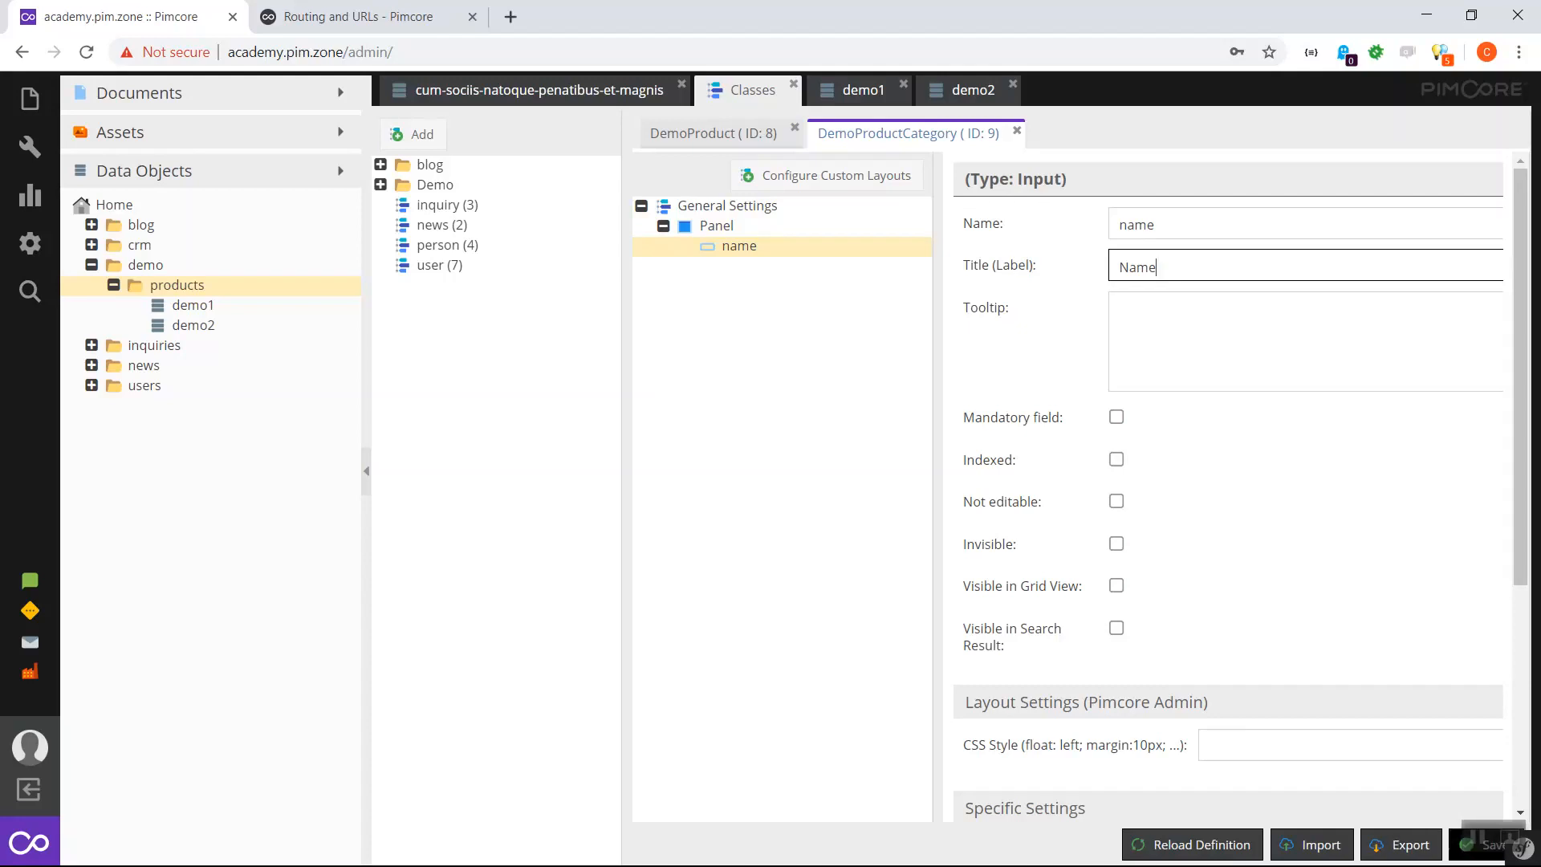
left_click(1483, 845)
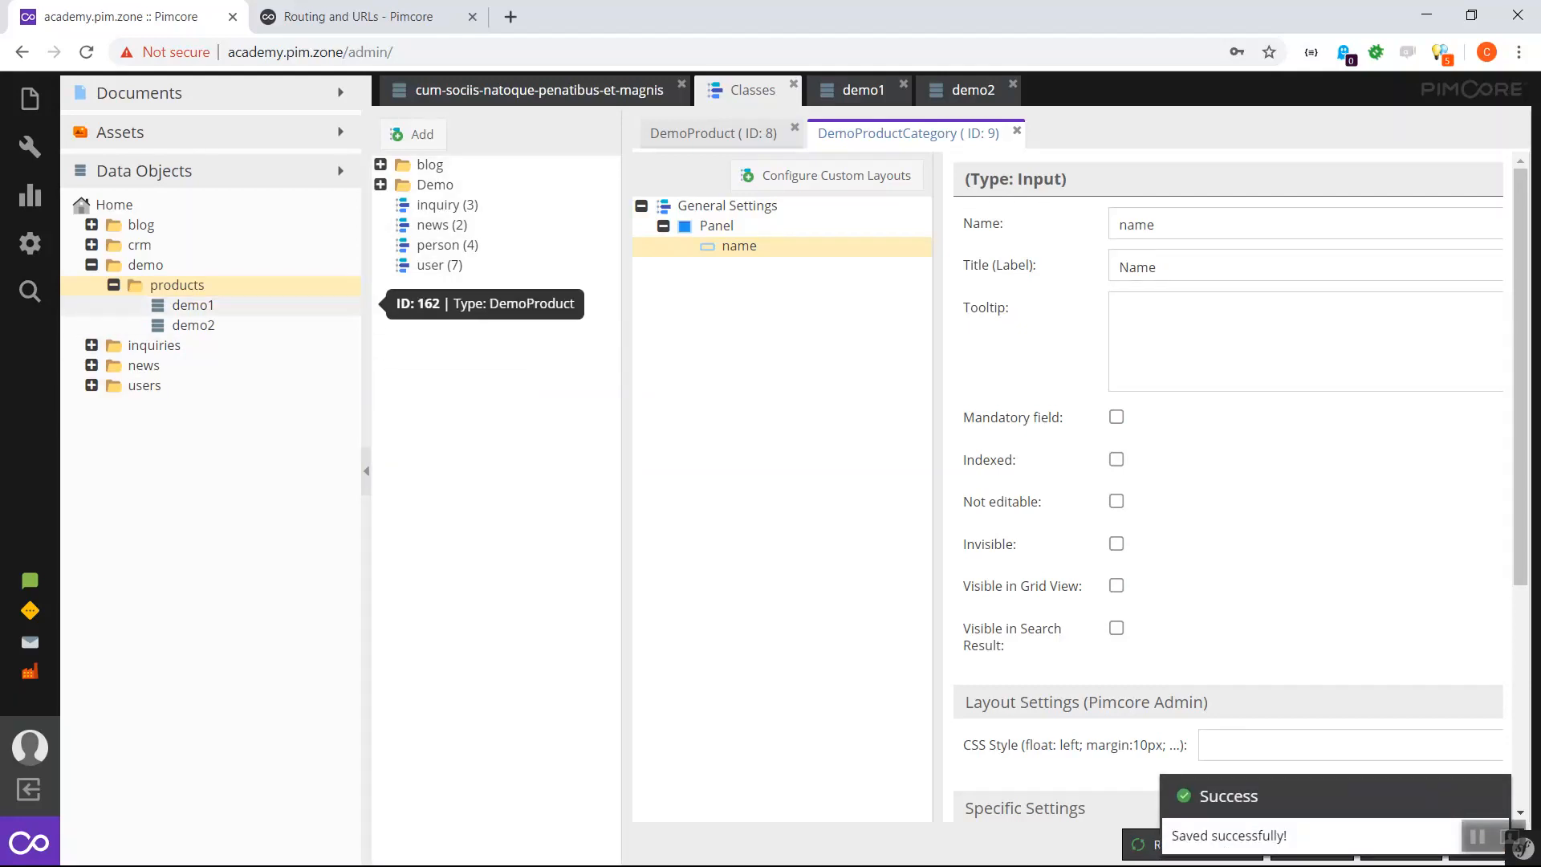
- Create a categories folder inside the demo folder
right_click(142, 271)
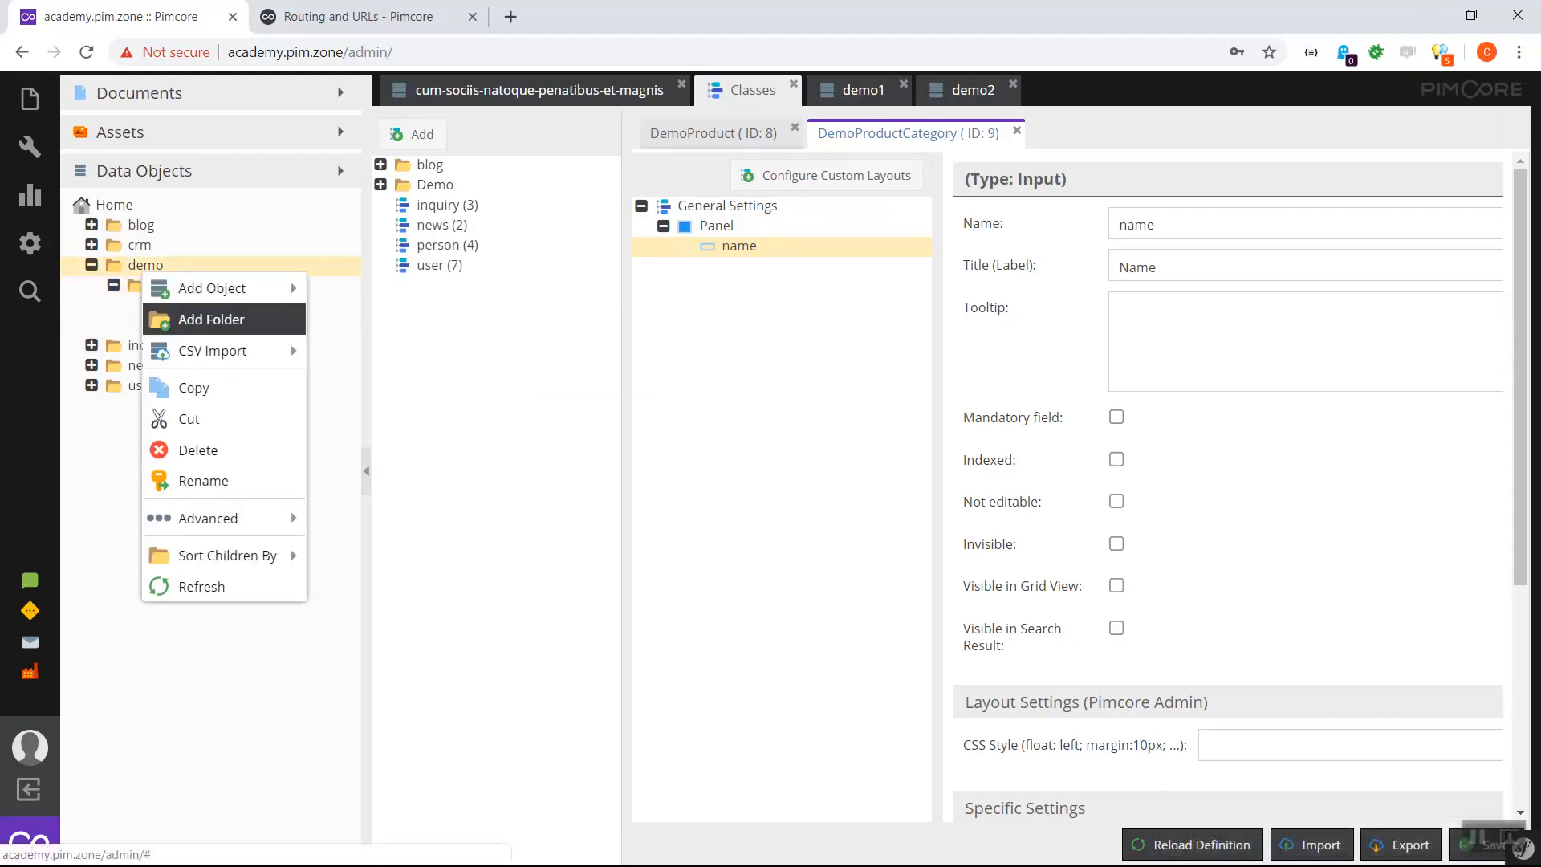
left_click(211, 319)
type("categories")
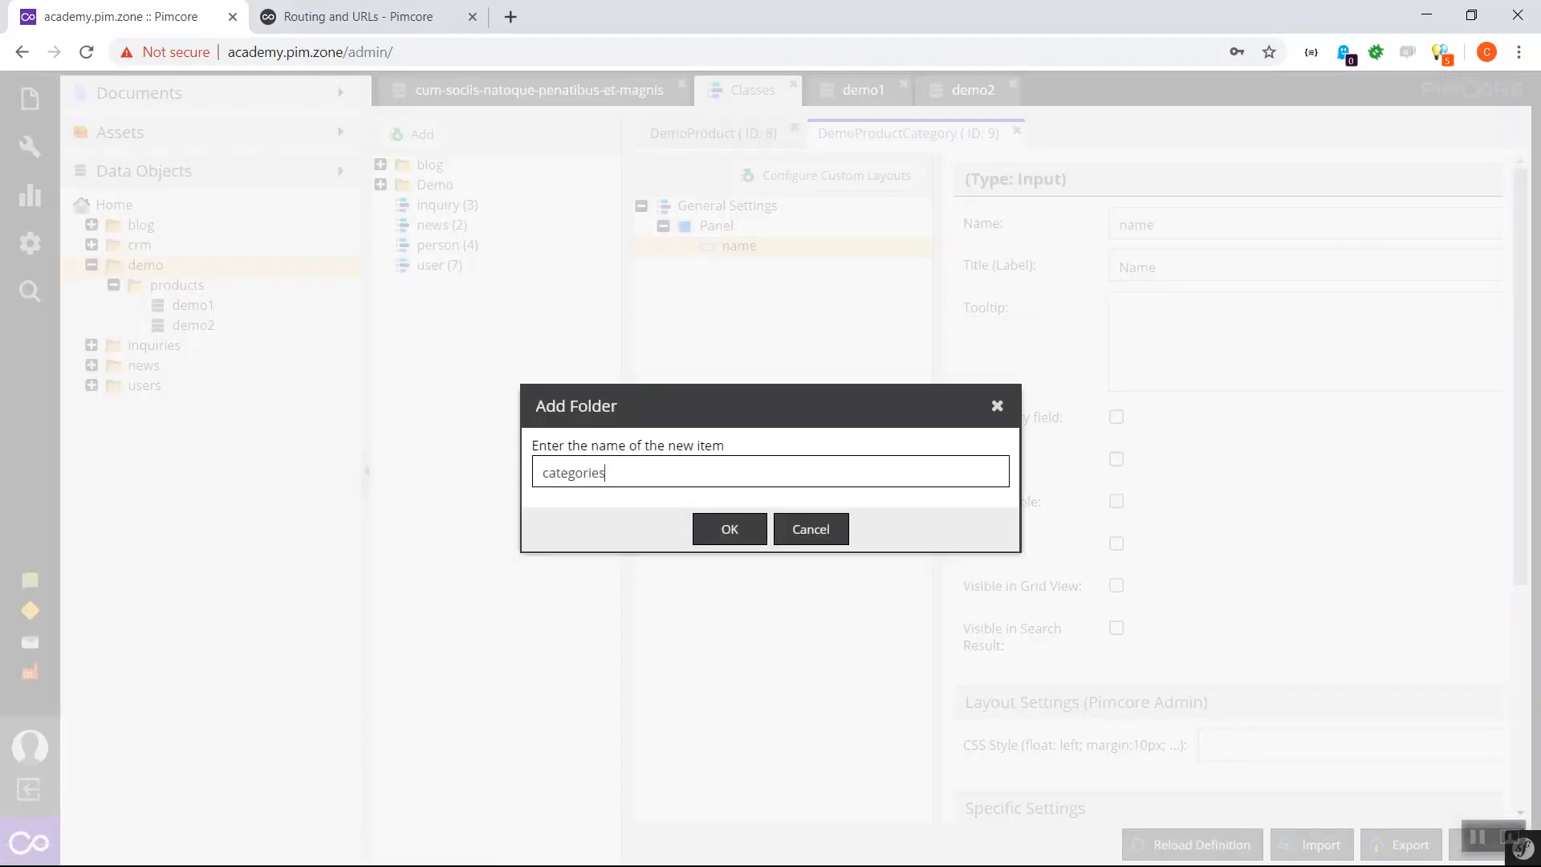
key("Return")
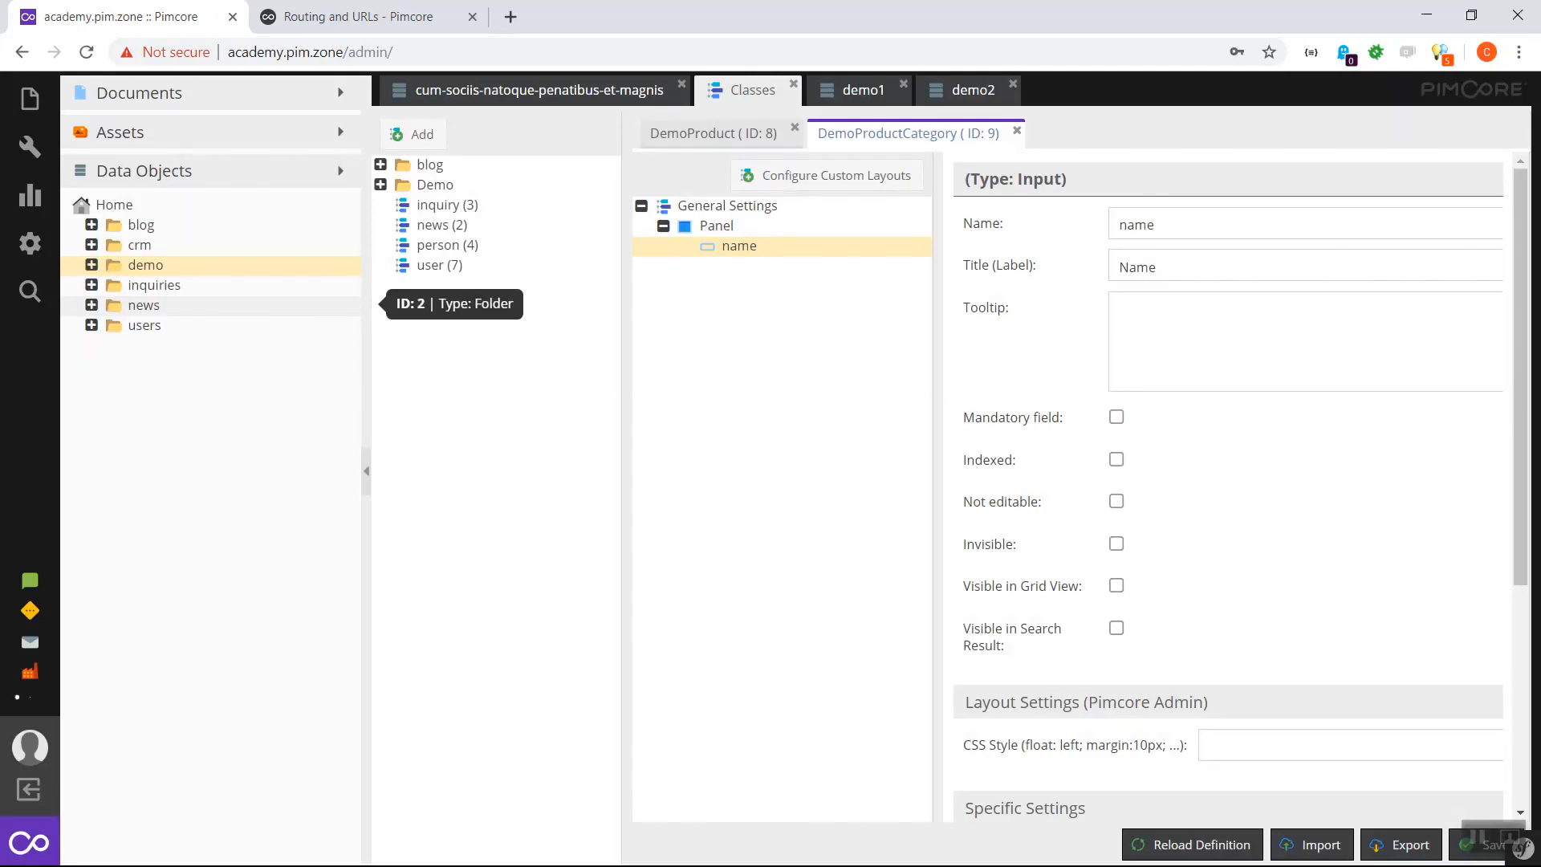
- Add a DemoProductCategory object cate1 named 'Category 1' and publish it
right_click(171, 287)
mouse_move(241, 308)
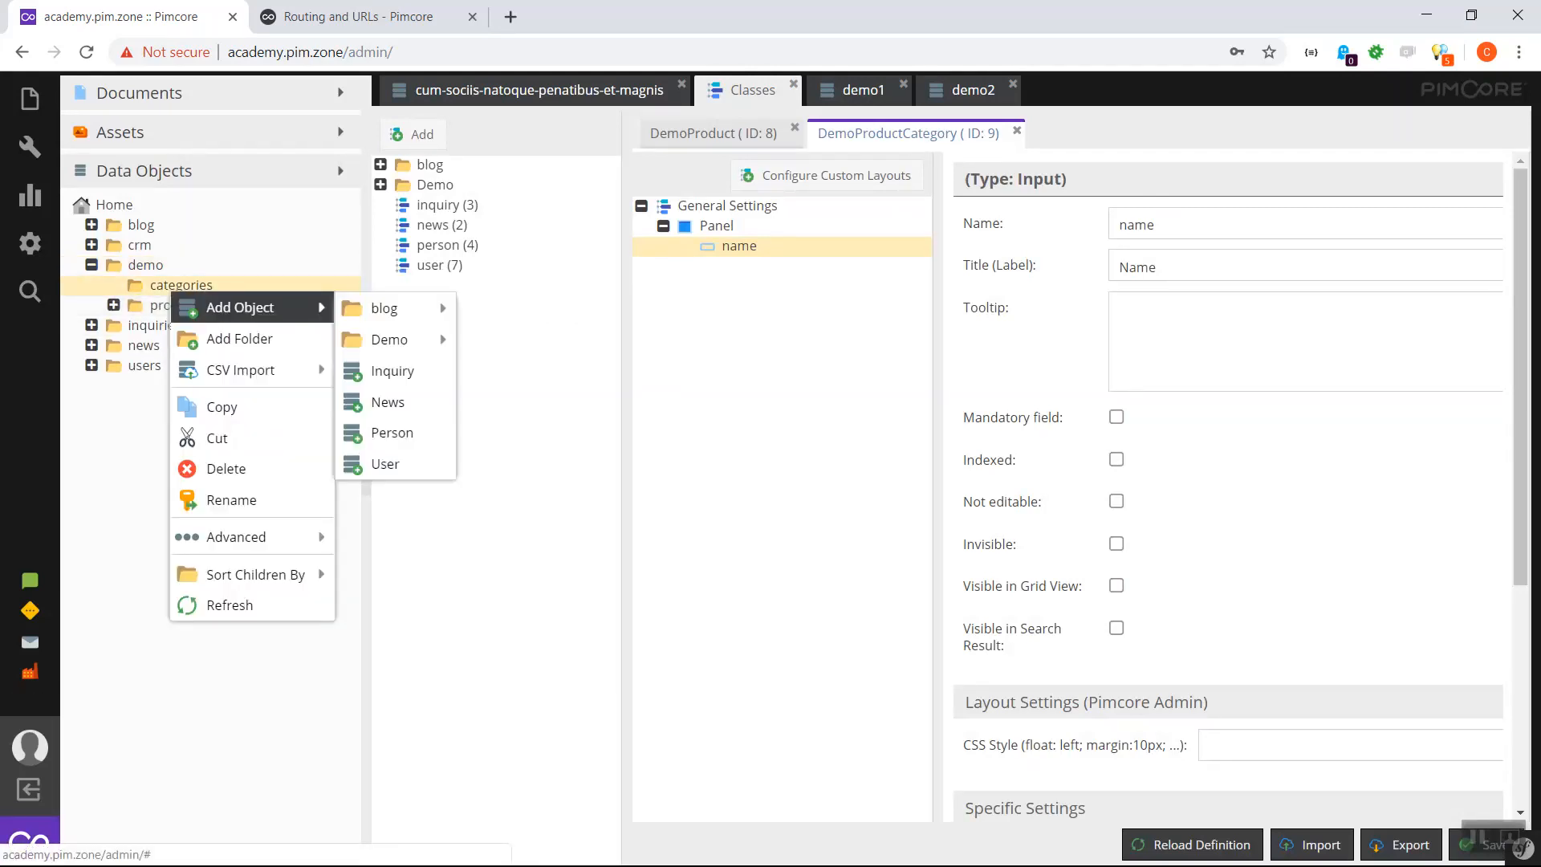
mouse_move(389, 339)
left_click(554, 372)
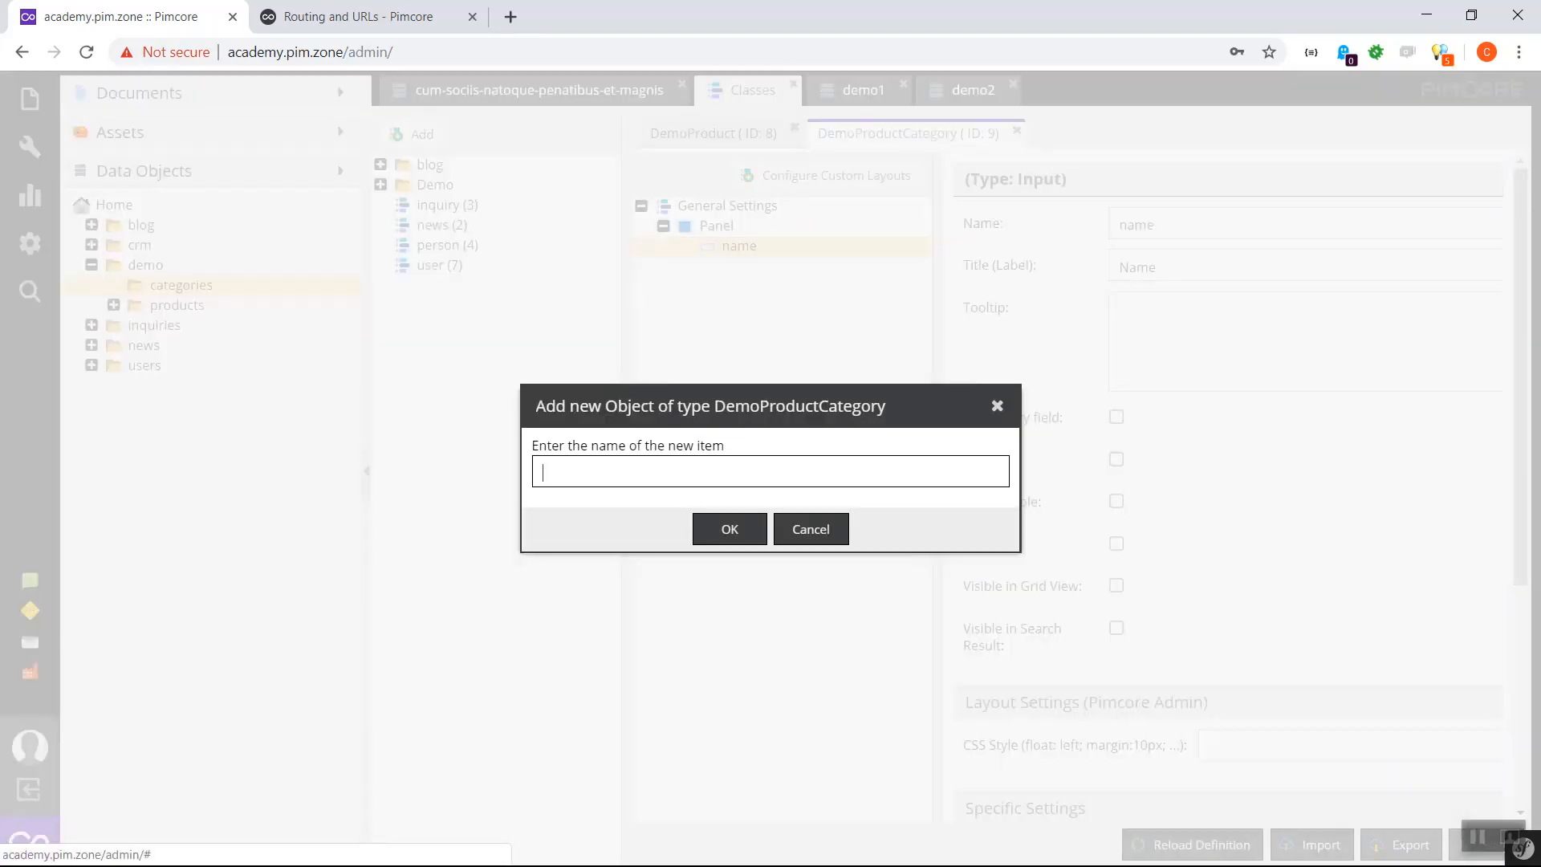
type("cate1")
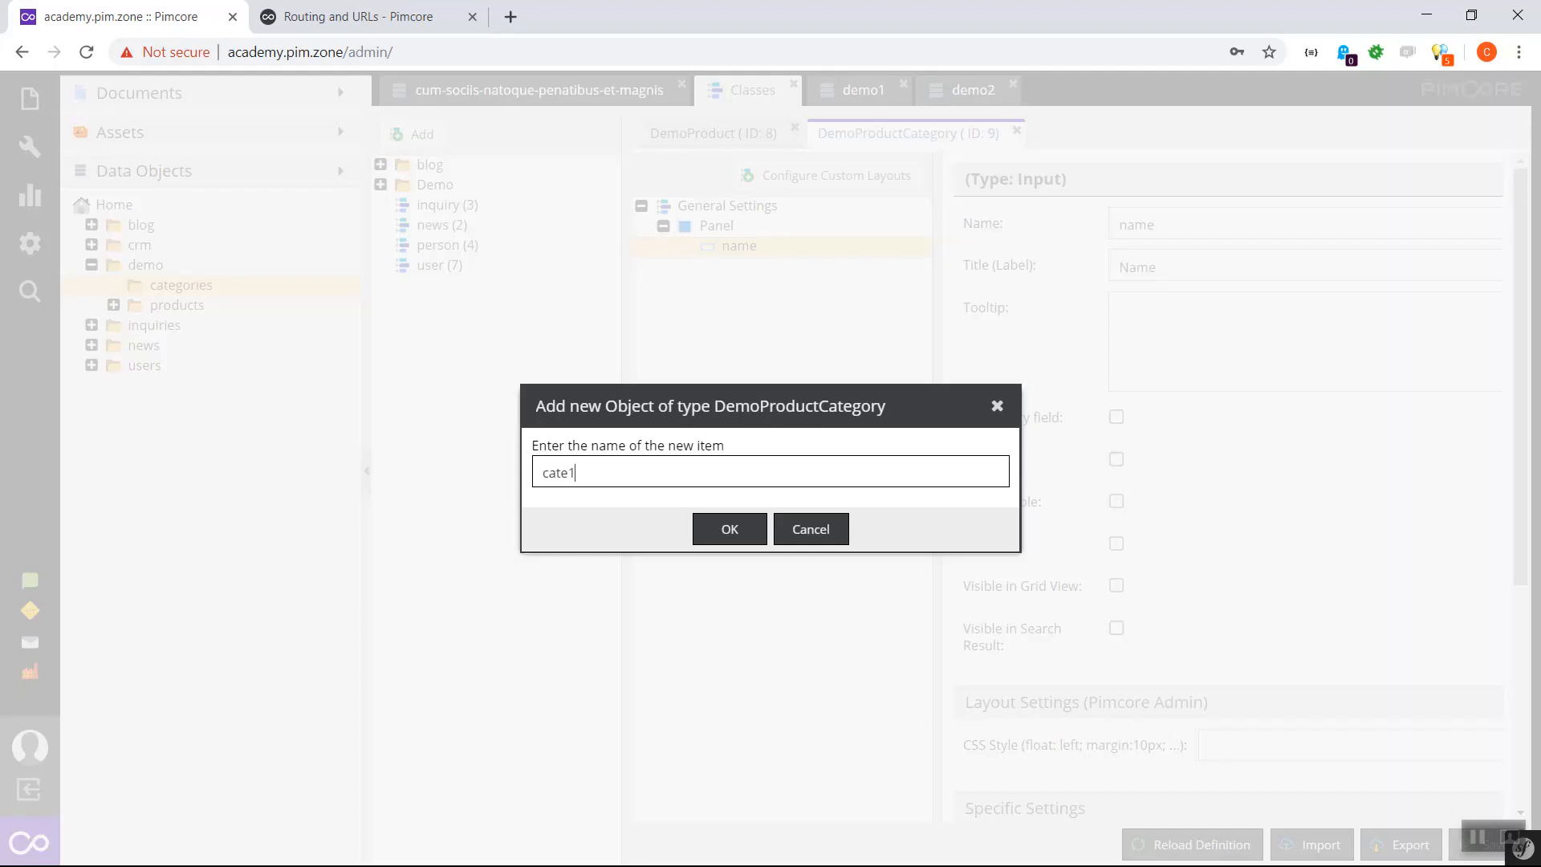
key("Return")
left_click(620, 241)
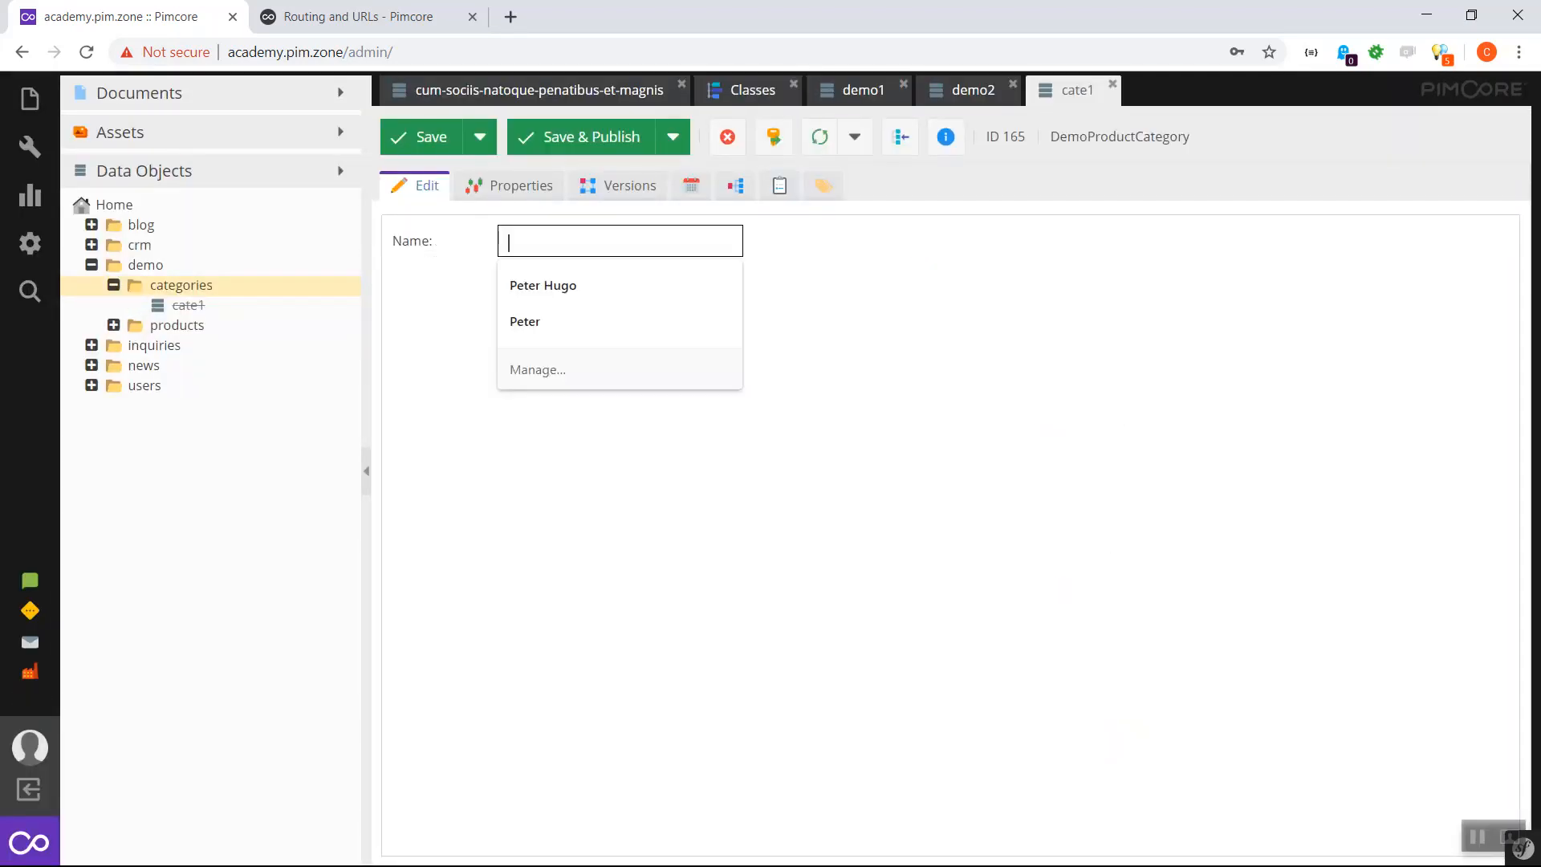
type("Category 1")
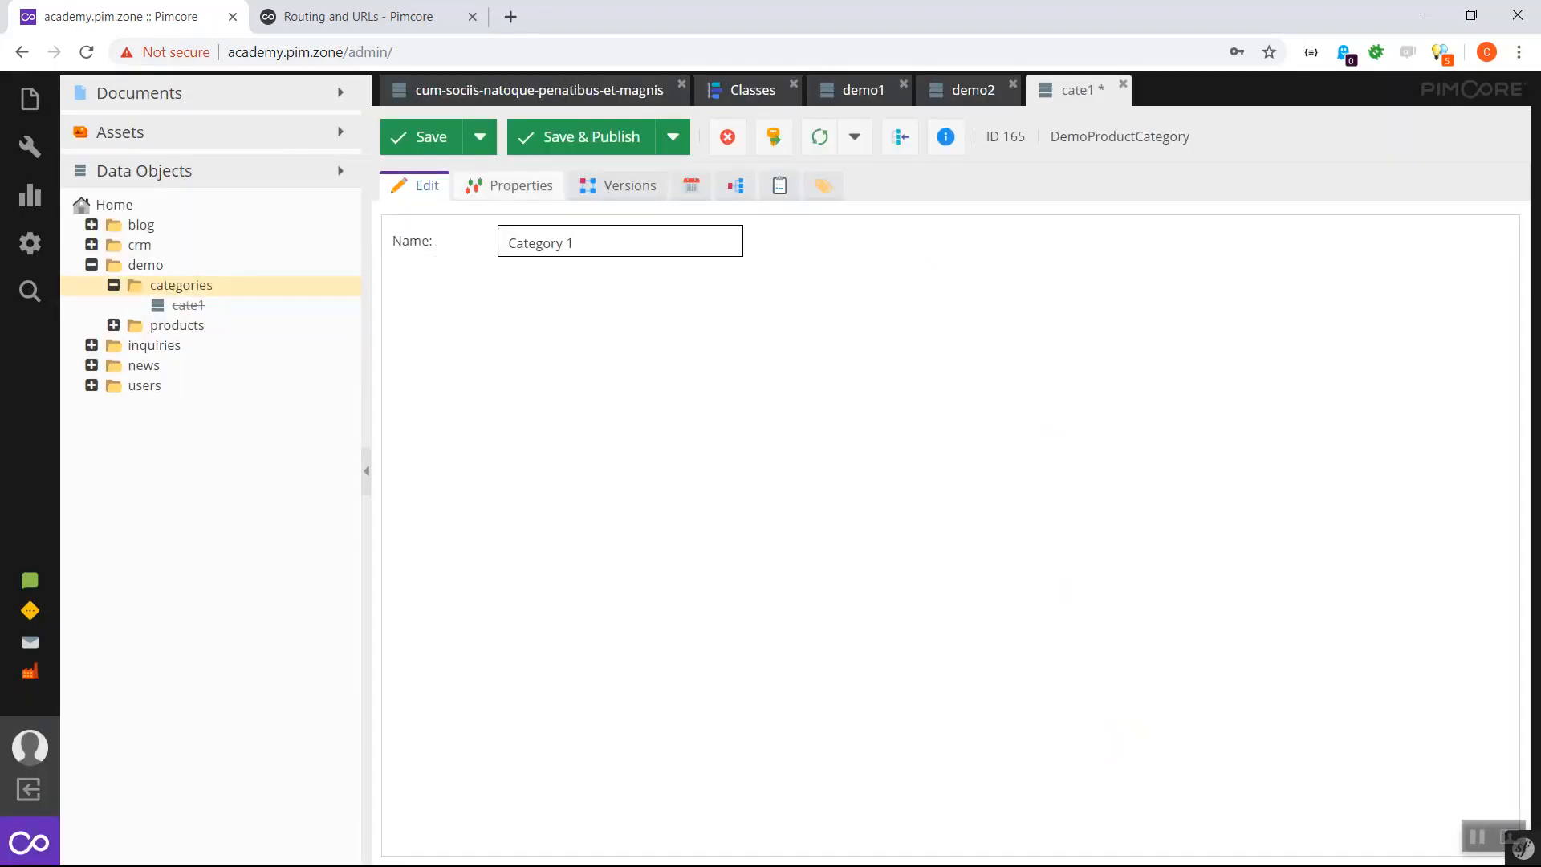
left_click(591, 136)
- Add a DemoProductCategory object cate2 named 'Another Category' and publish it
right_click(183, 287)
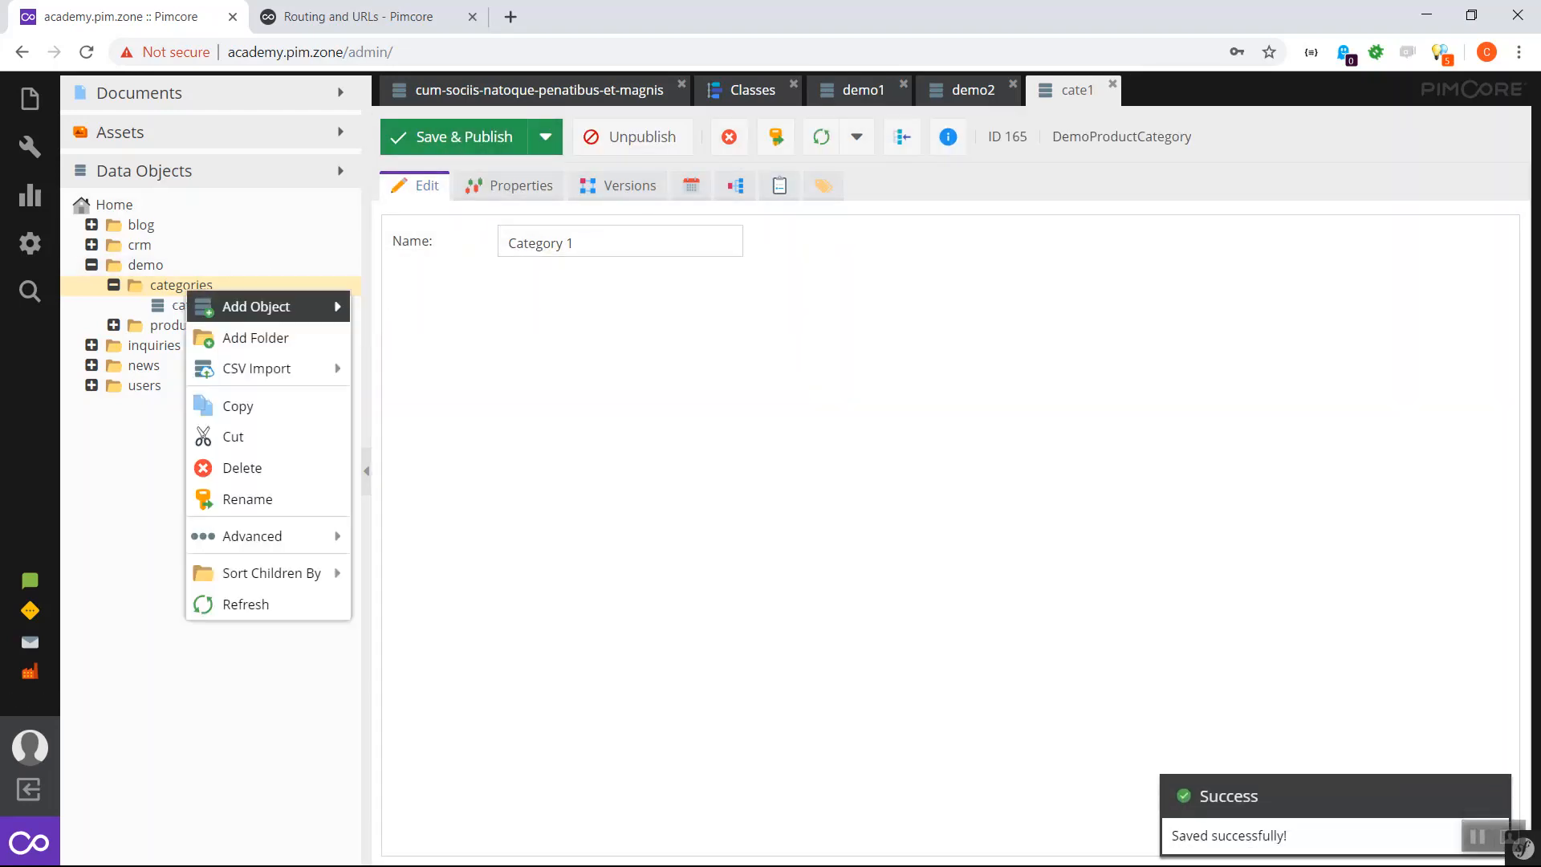
mouse_move(256, 307)
mouse_move(405, 339)
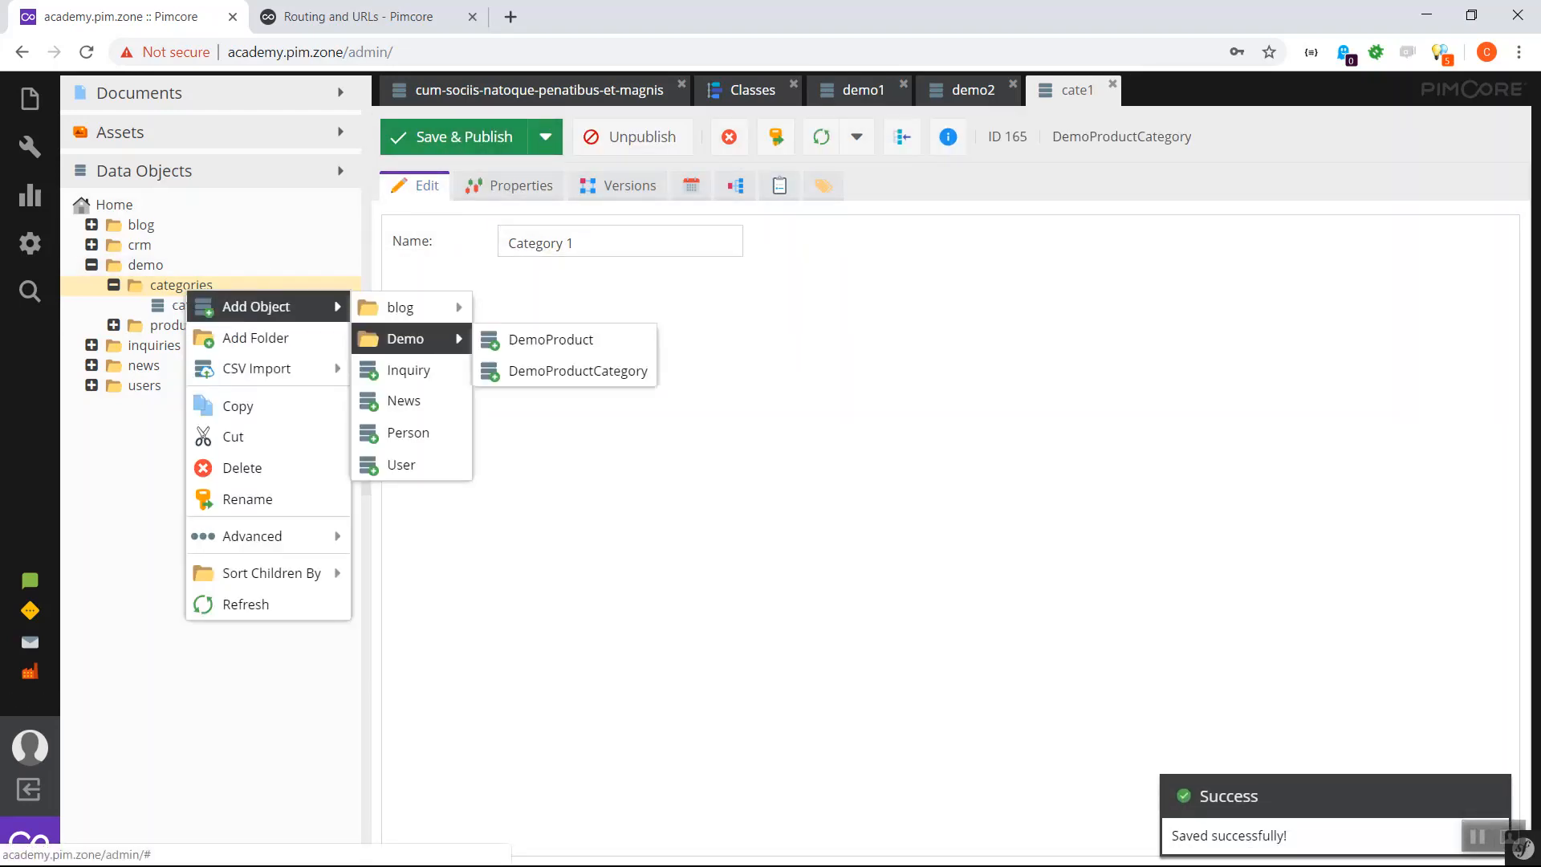
left_click(578, 370)
type("cat")
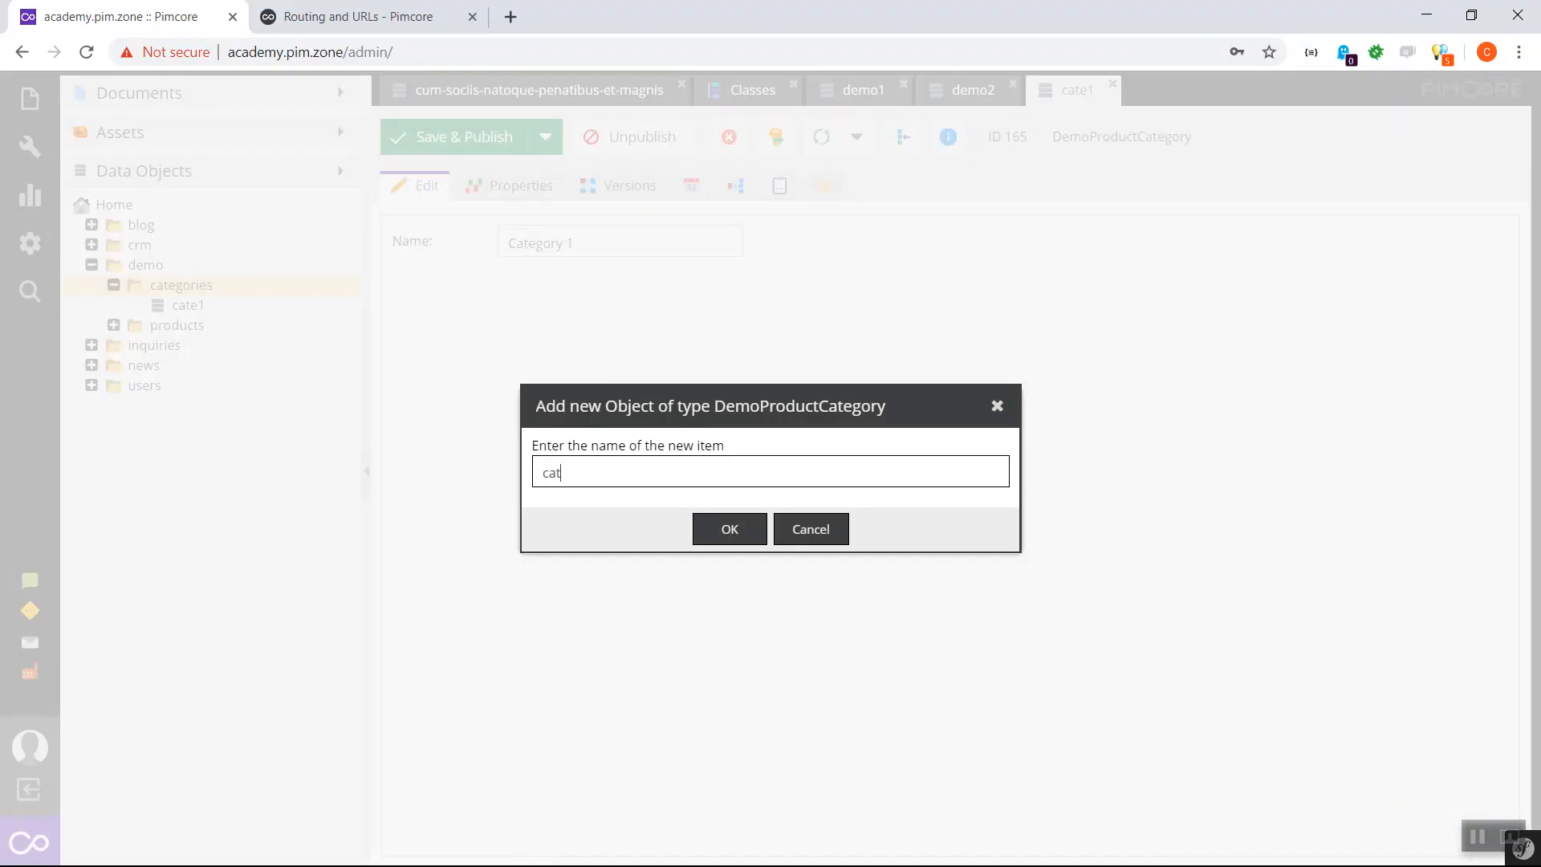
type("e2")
key("Return")
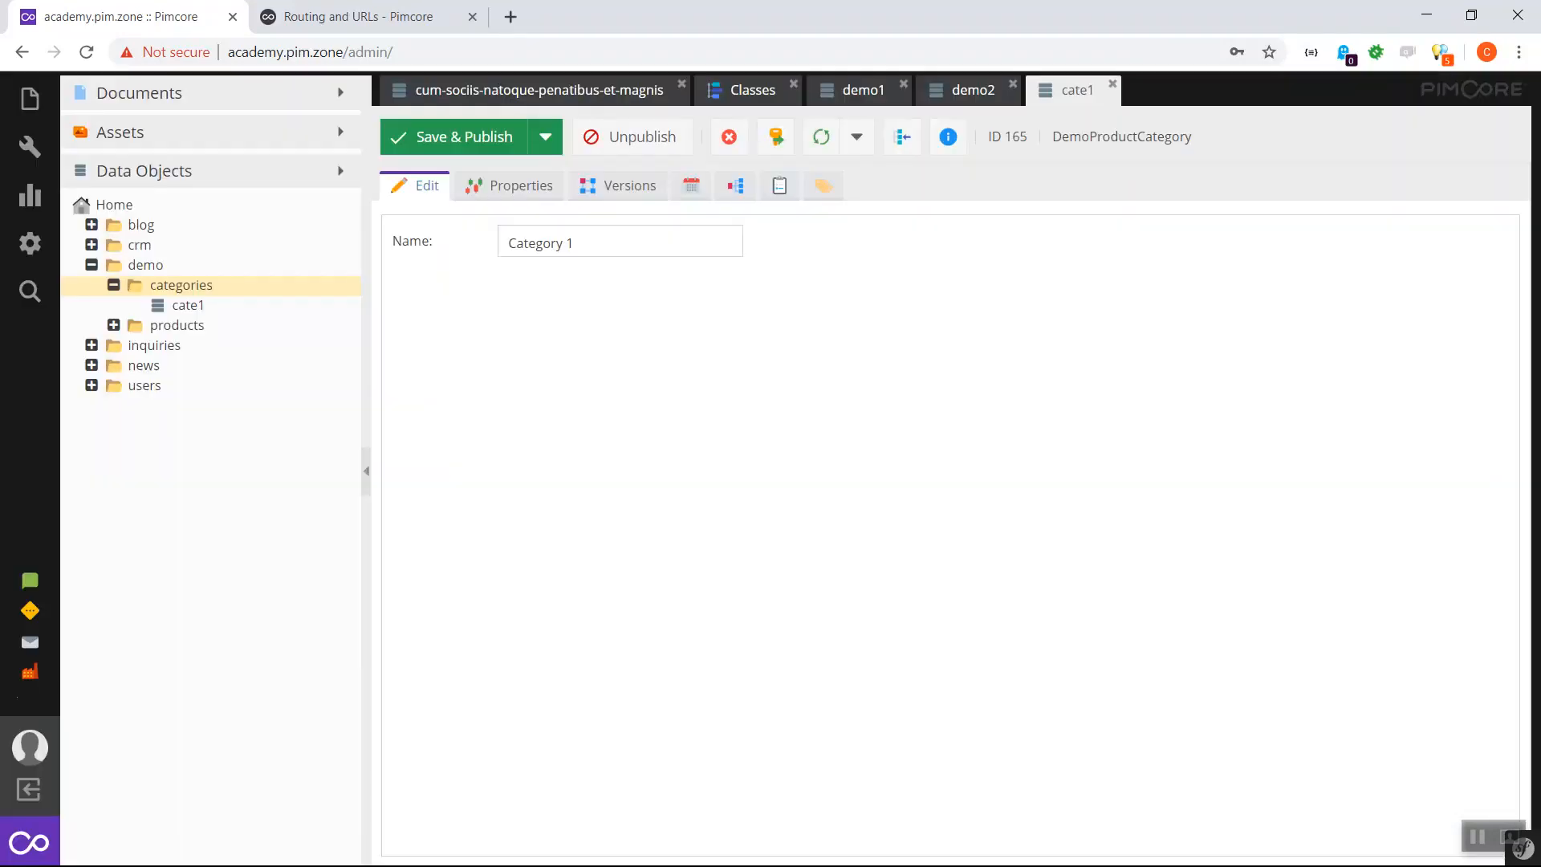
left_click(578, 242)
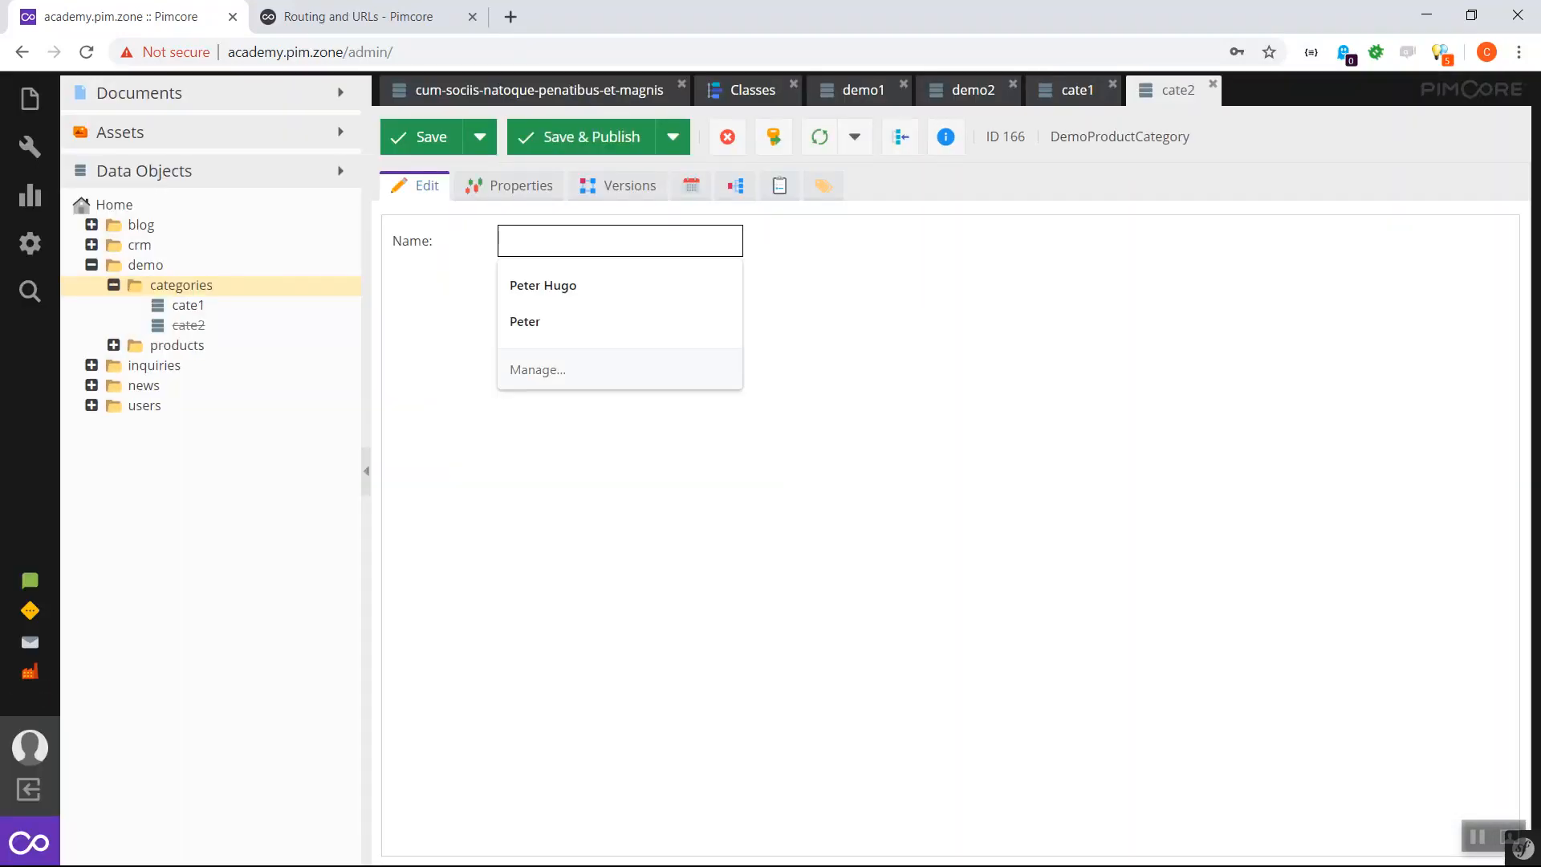
type("Another Cate")
key("BackSpace")
key("BackSpace")
type("e")
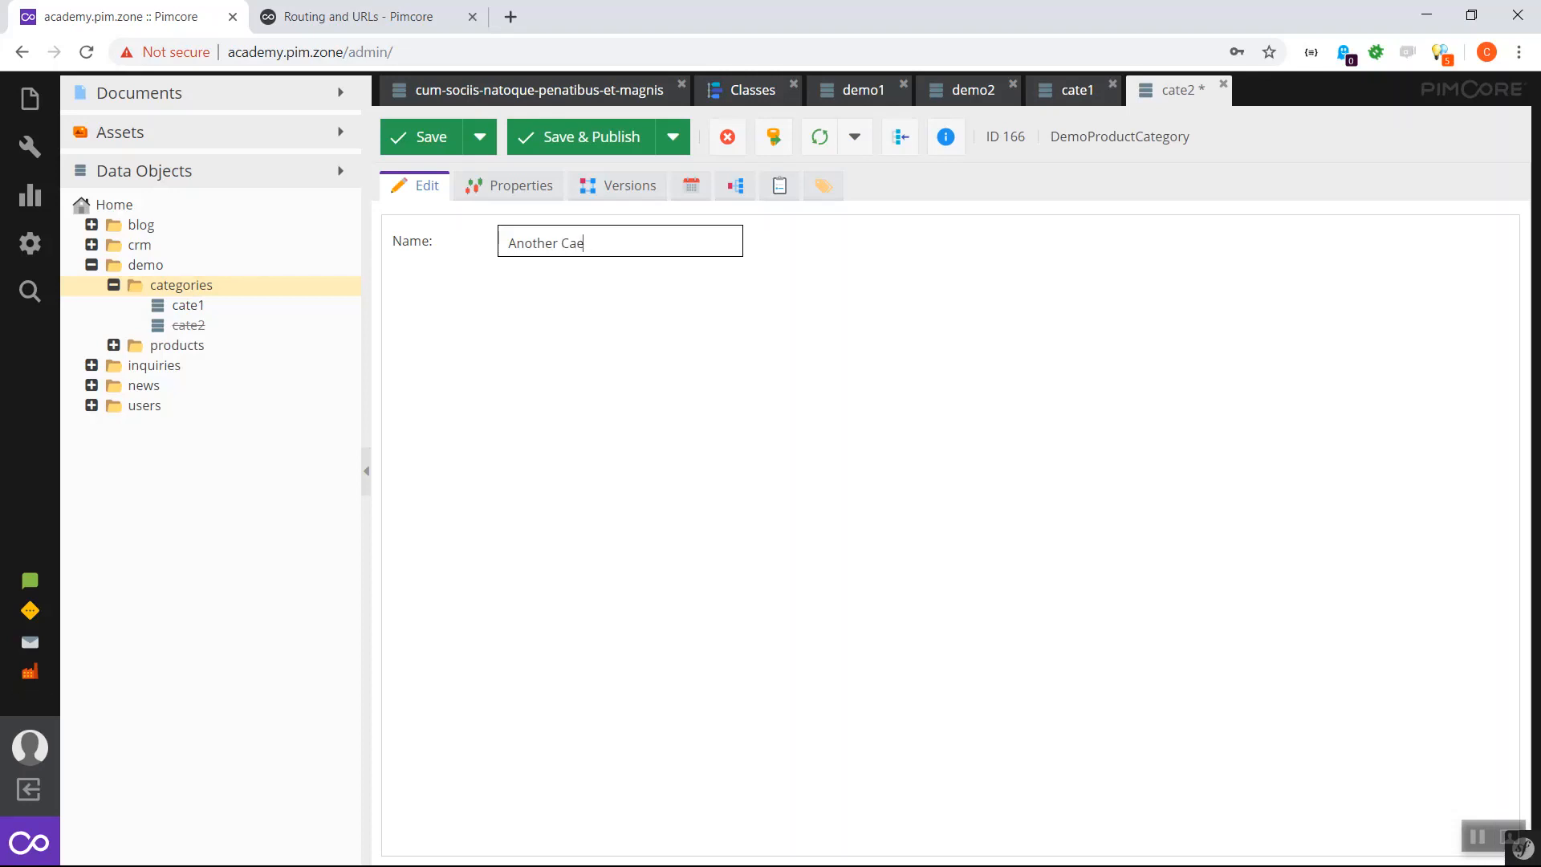
key("BackSpace")
type("tegory")
key("ctrl+s")
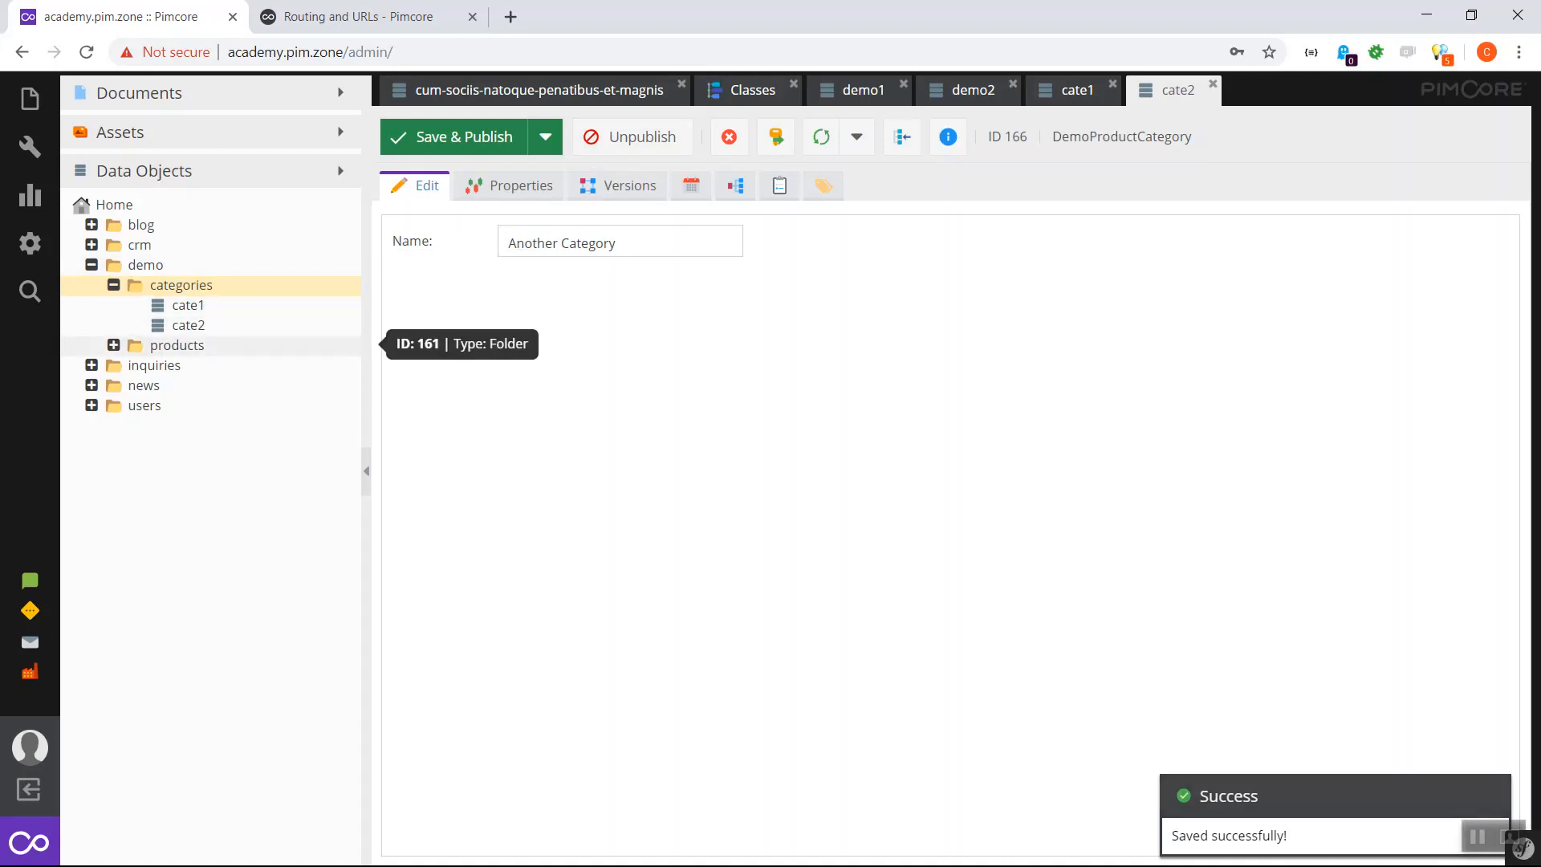
left_click(113, 345)
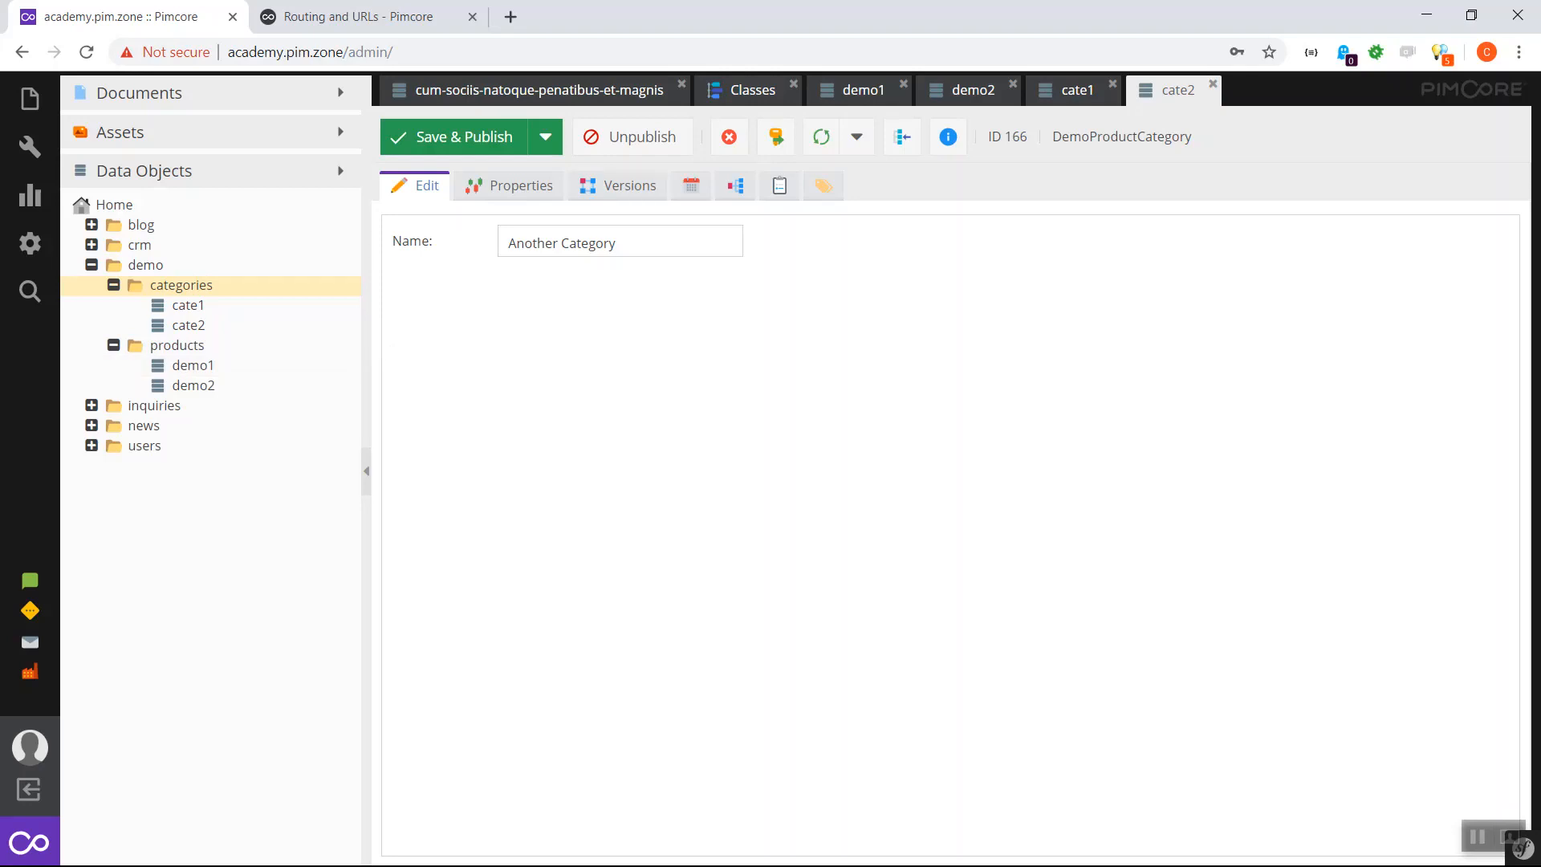
- Add a many-to-many object relation field 'categories' titled 'Categories' to the DemoProduct Panel
left_click(752, 90)
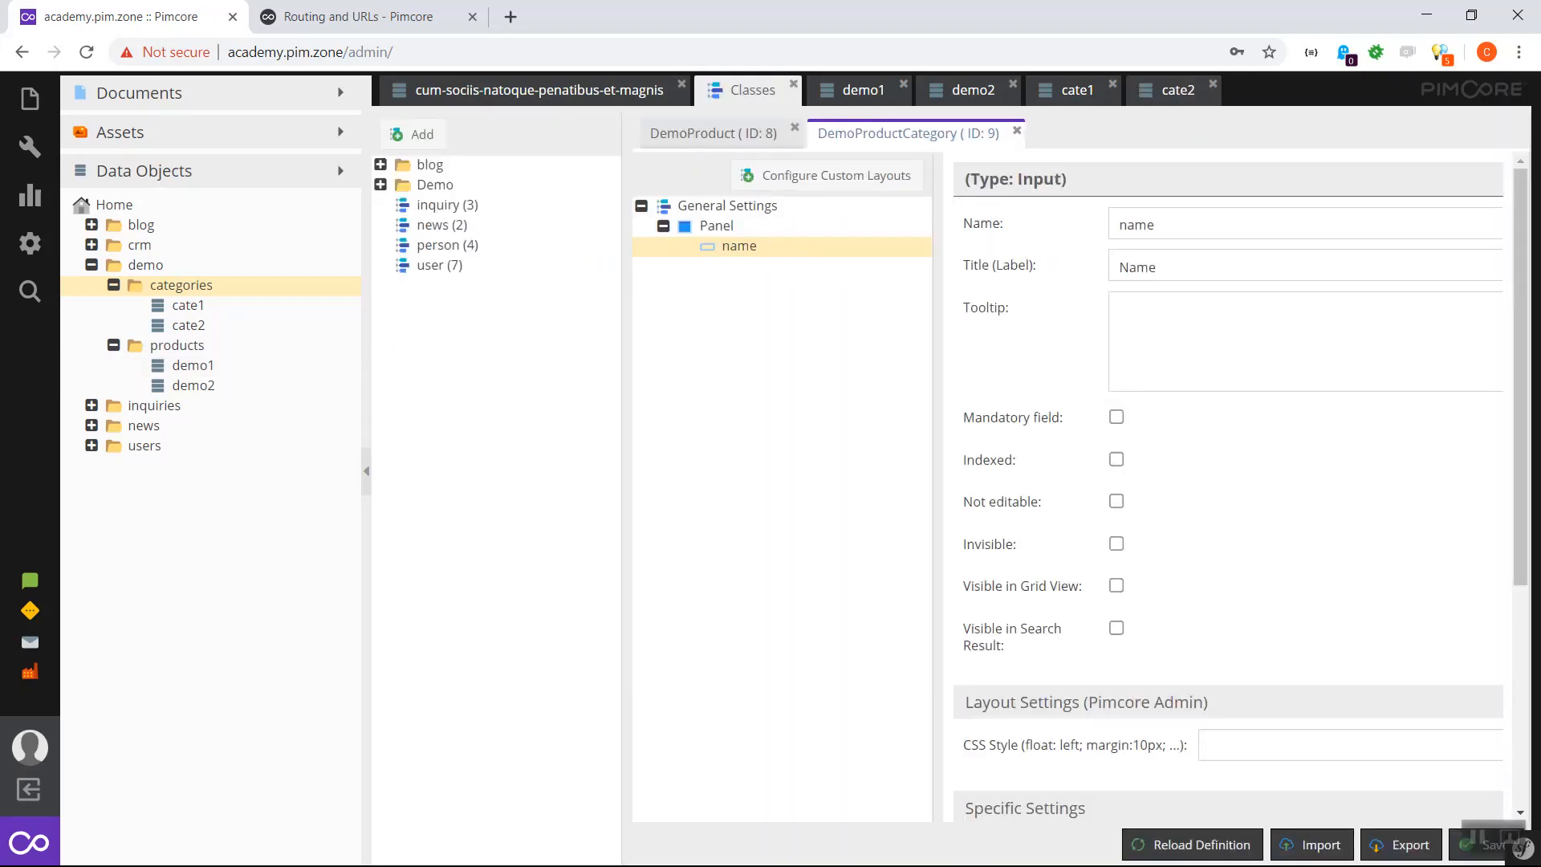
left_click(713, 133)
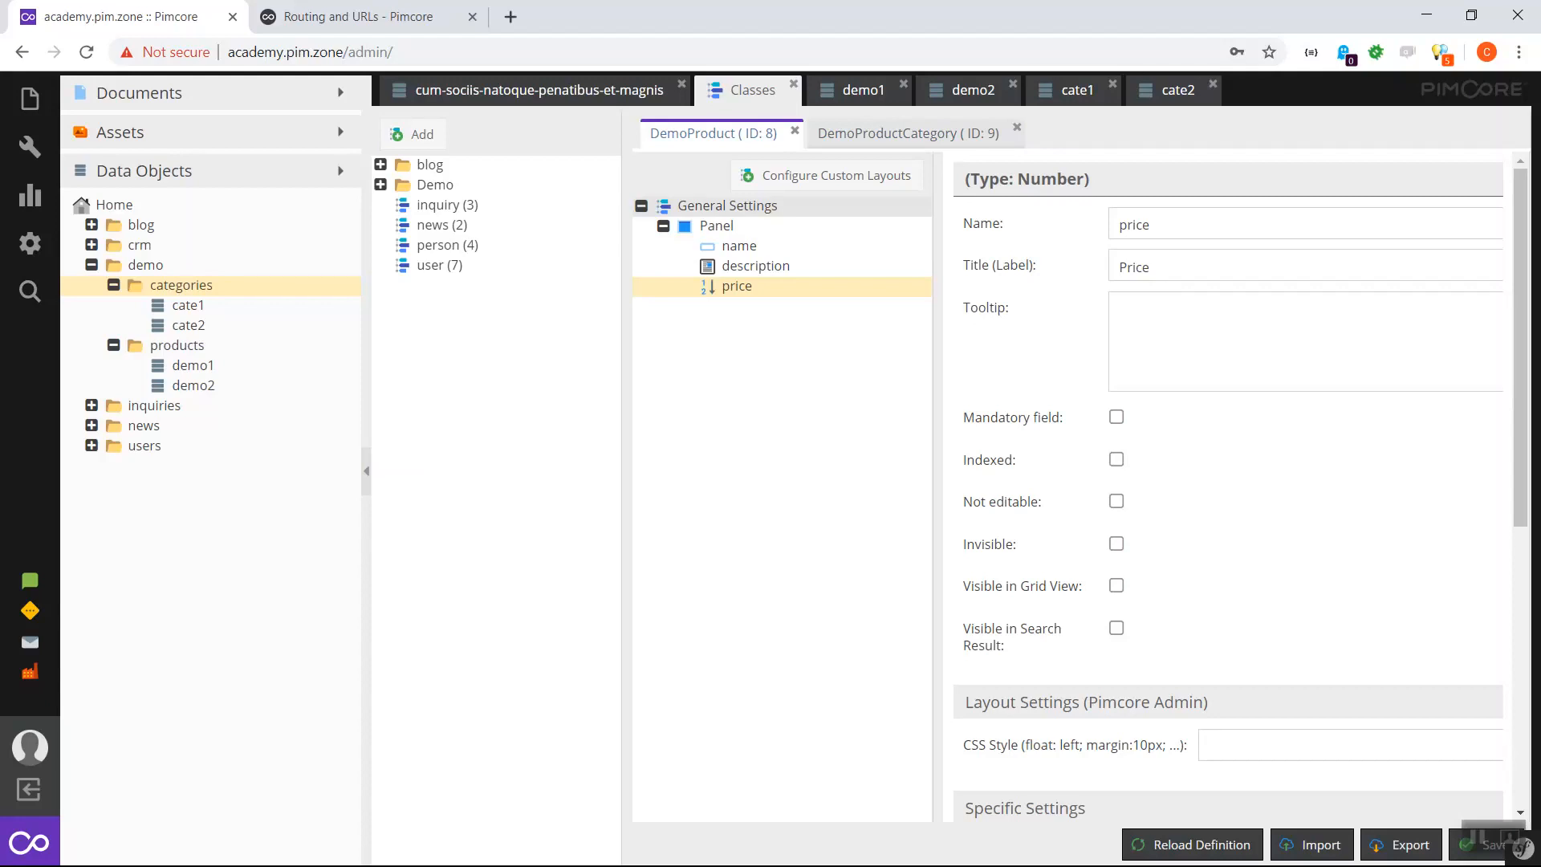
right_click(711, 227)
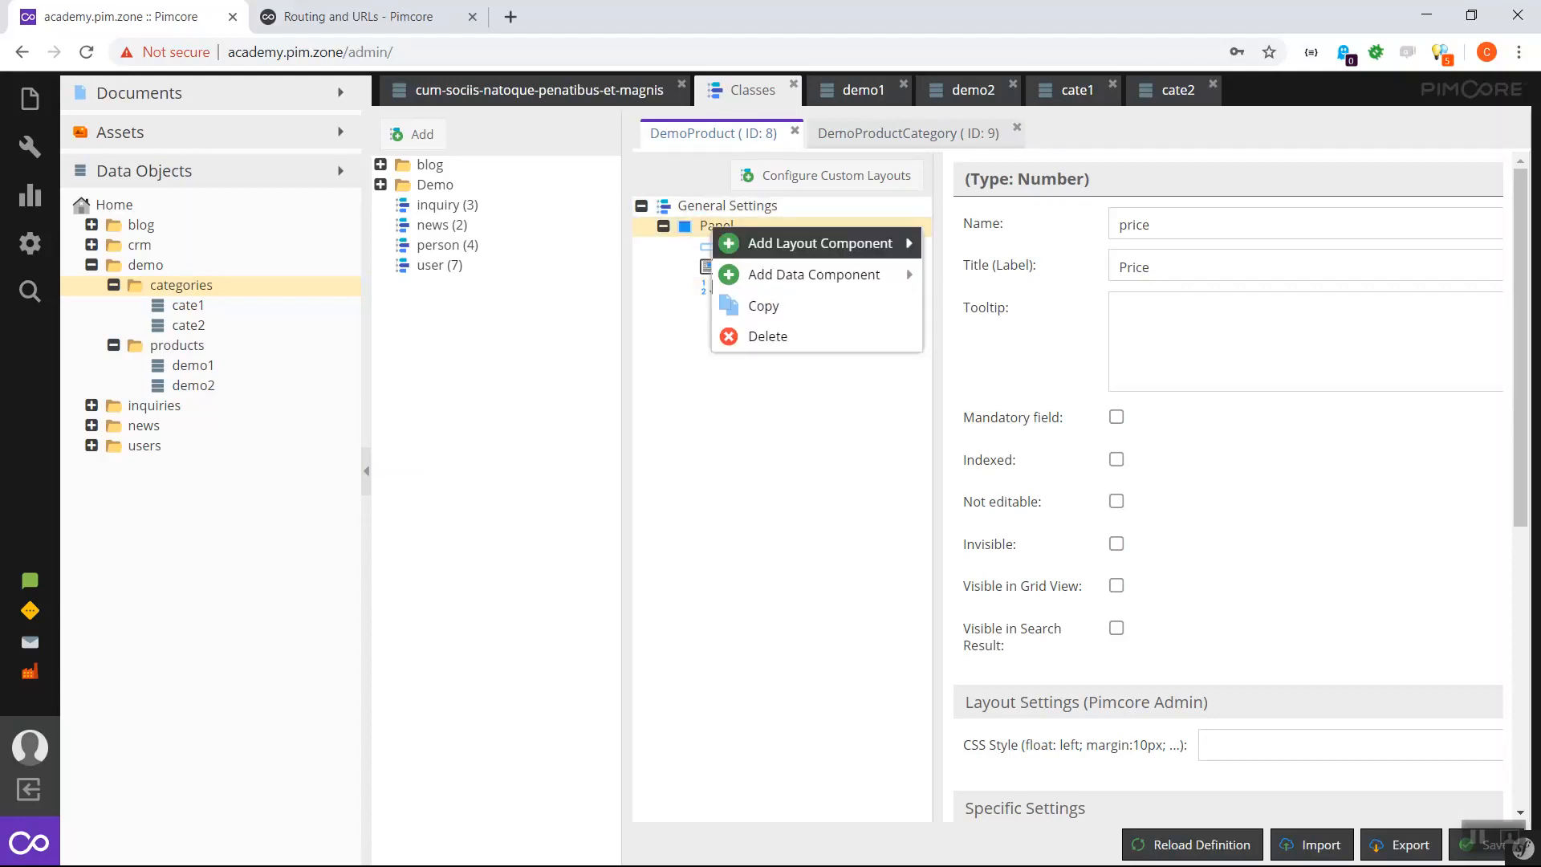
mouse_move(812, 275)
mouse_move(983, 431)
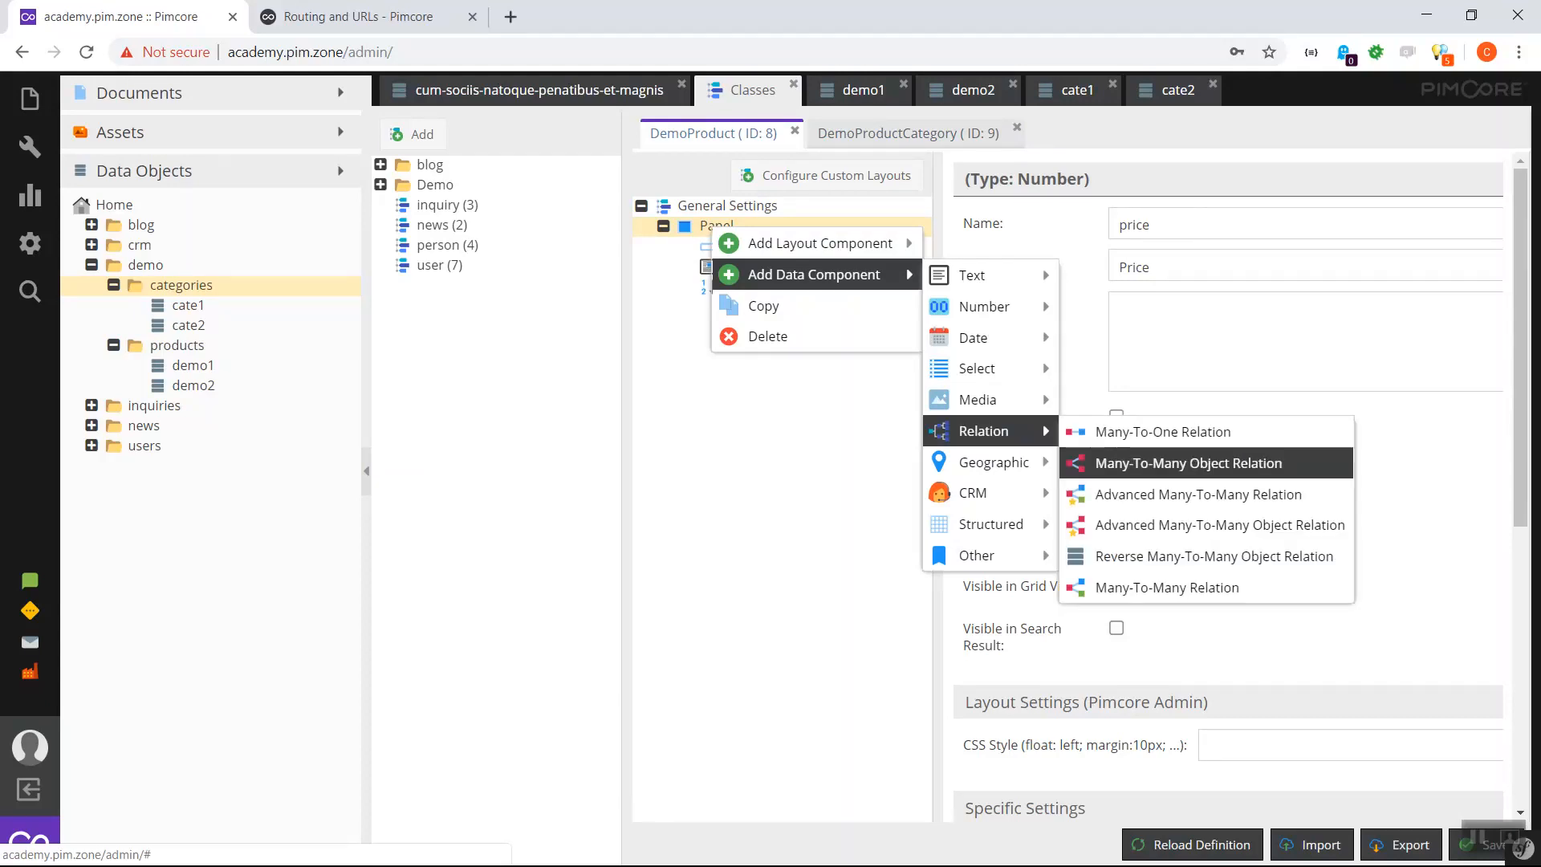
left_click(1188, 463)
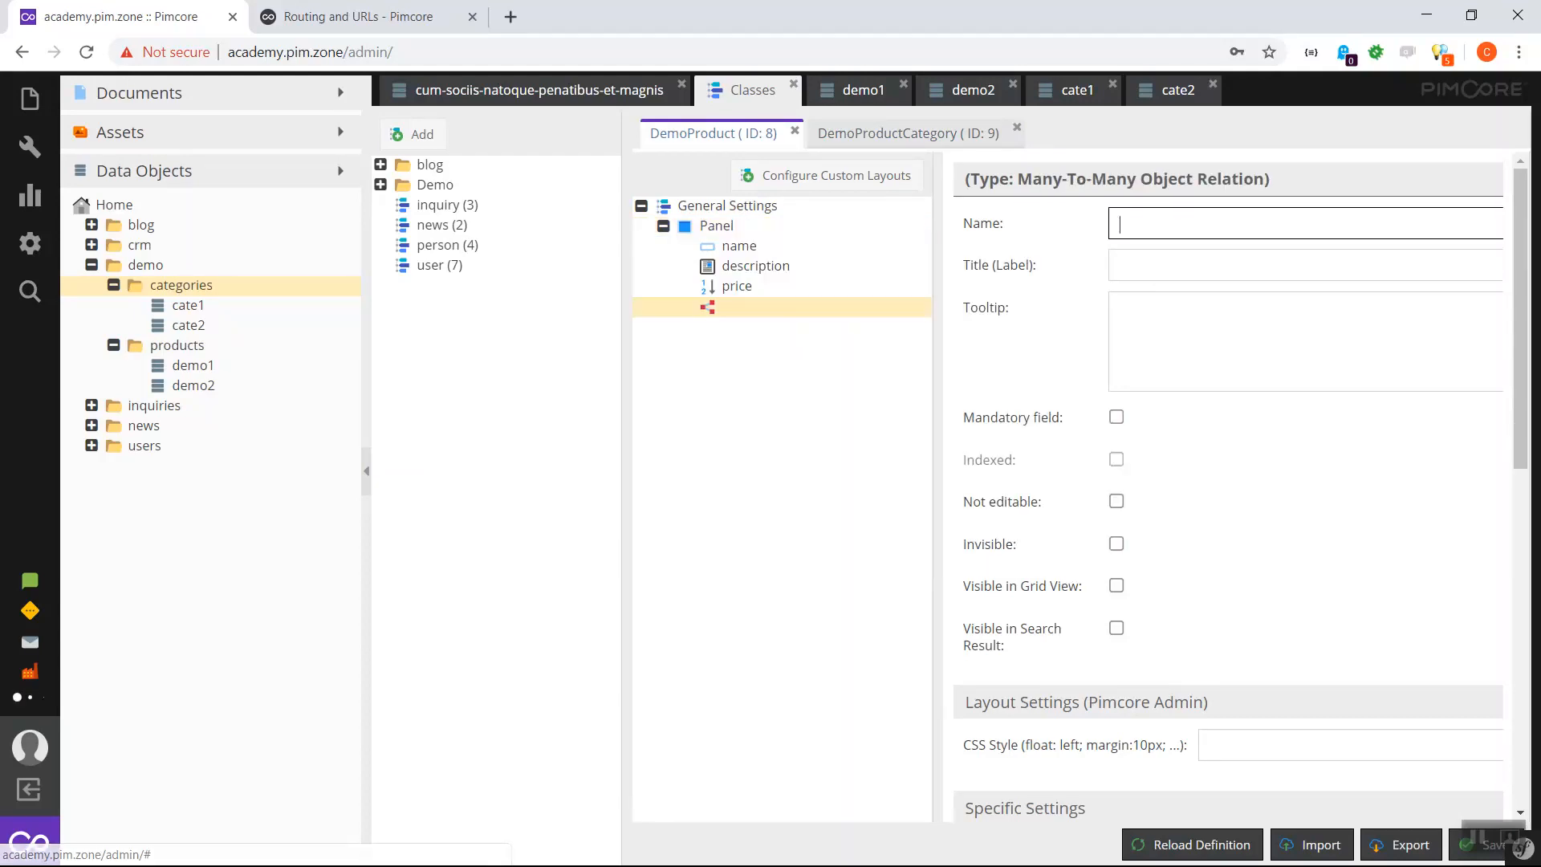
type("categories")
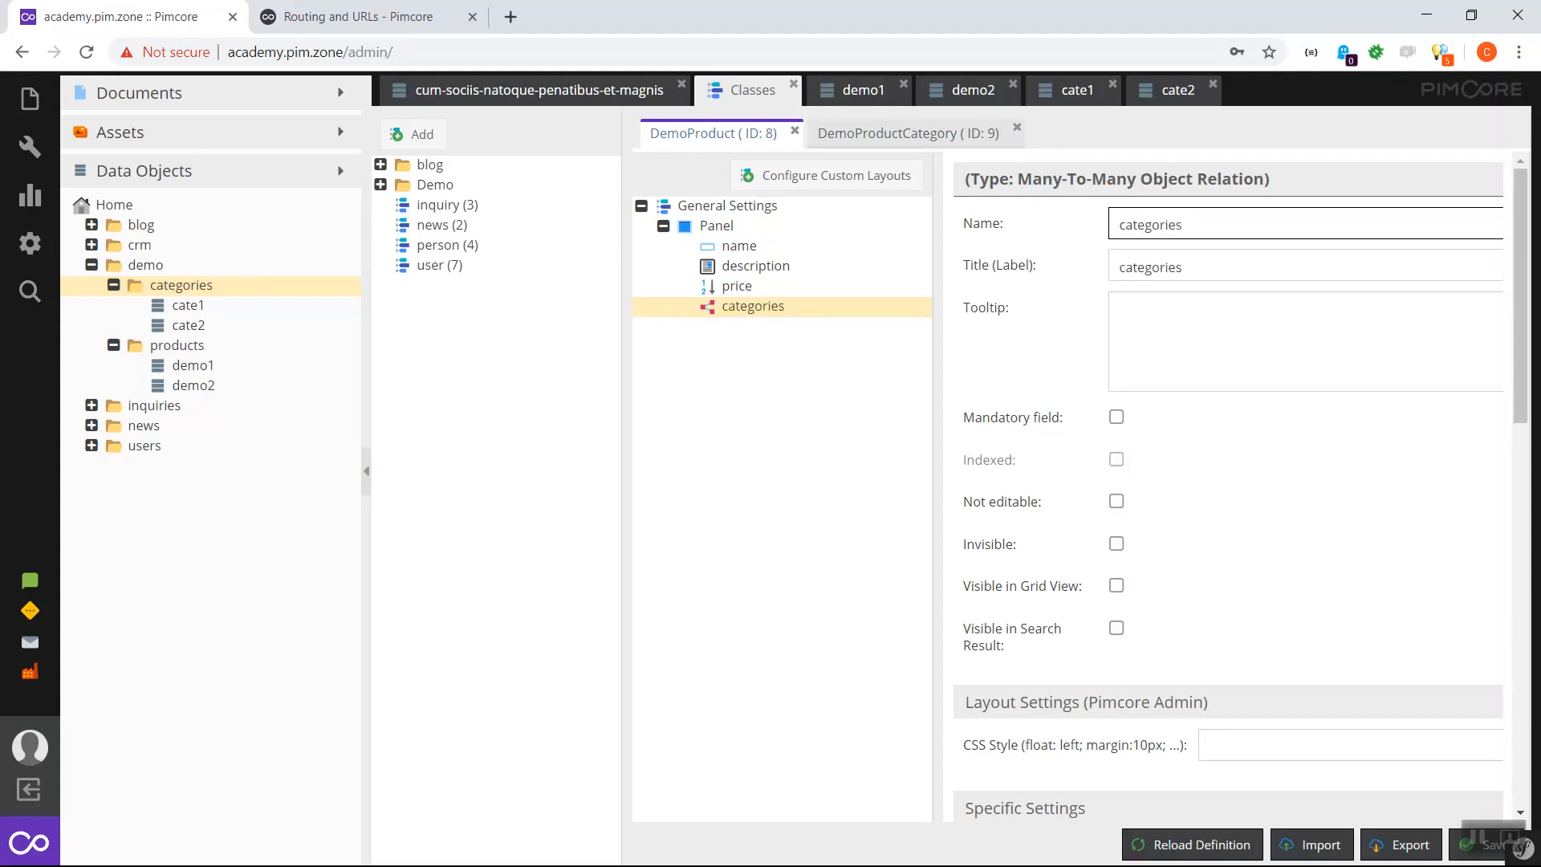
key("Tab")
key("Home")
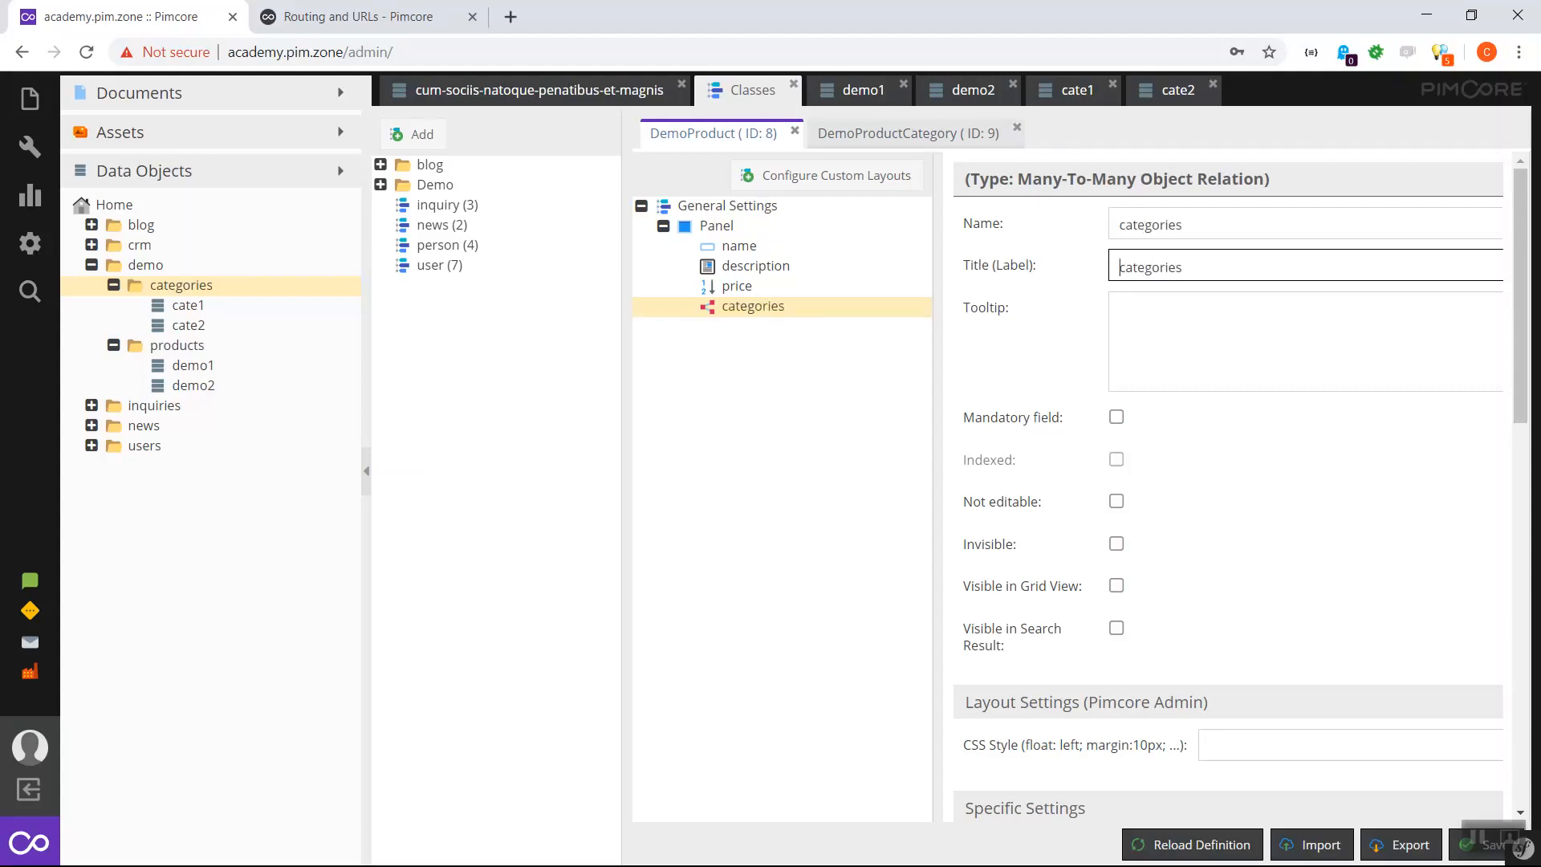
key("Delete")
type("C")
- Set id and name as the relation's visible fields, save the class and reopen demo1
scroll(1228, 482, "down", 9)
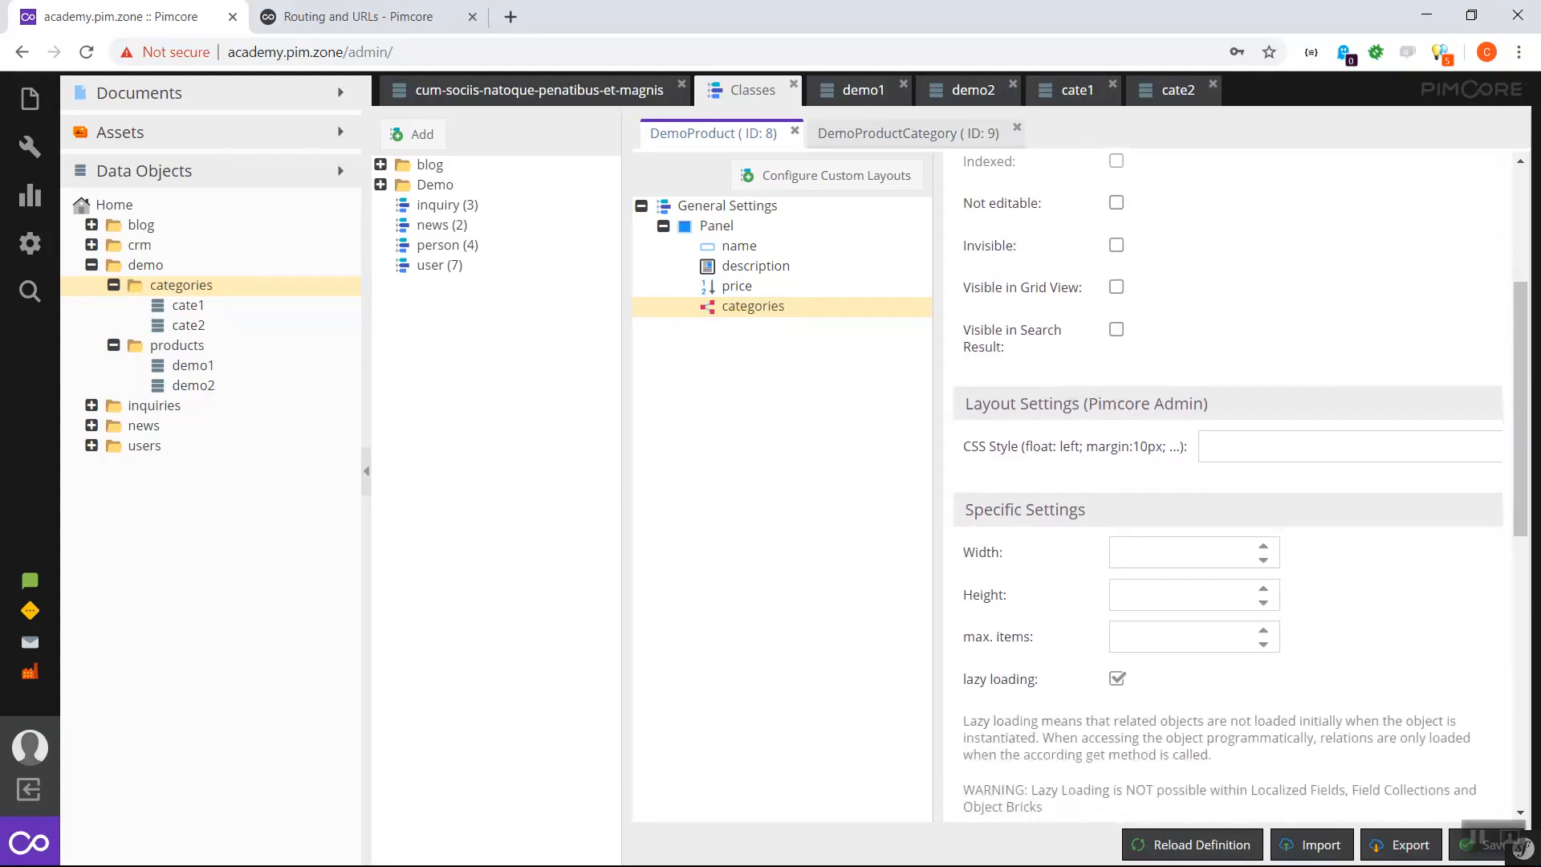
scroll(1228, 482, "down", 3)
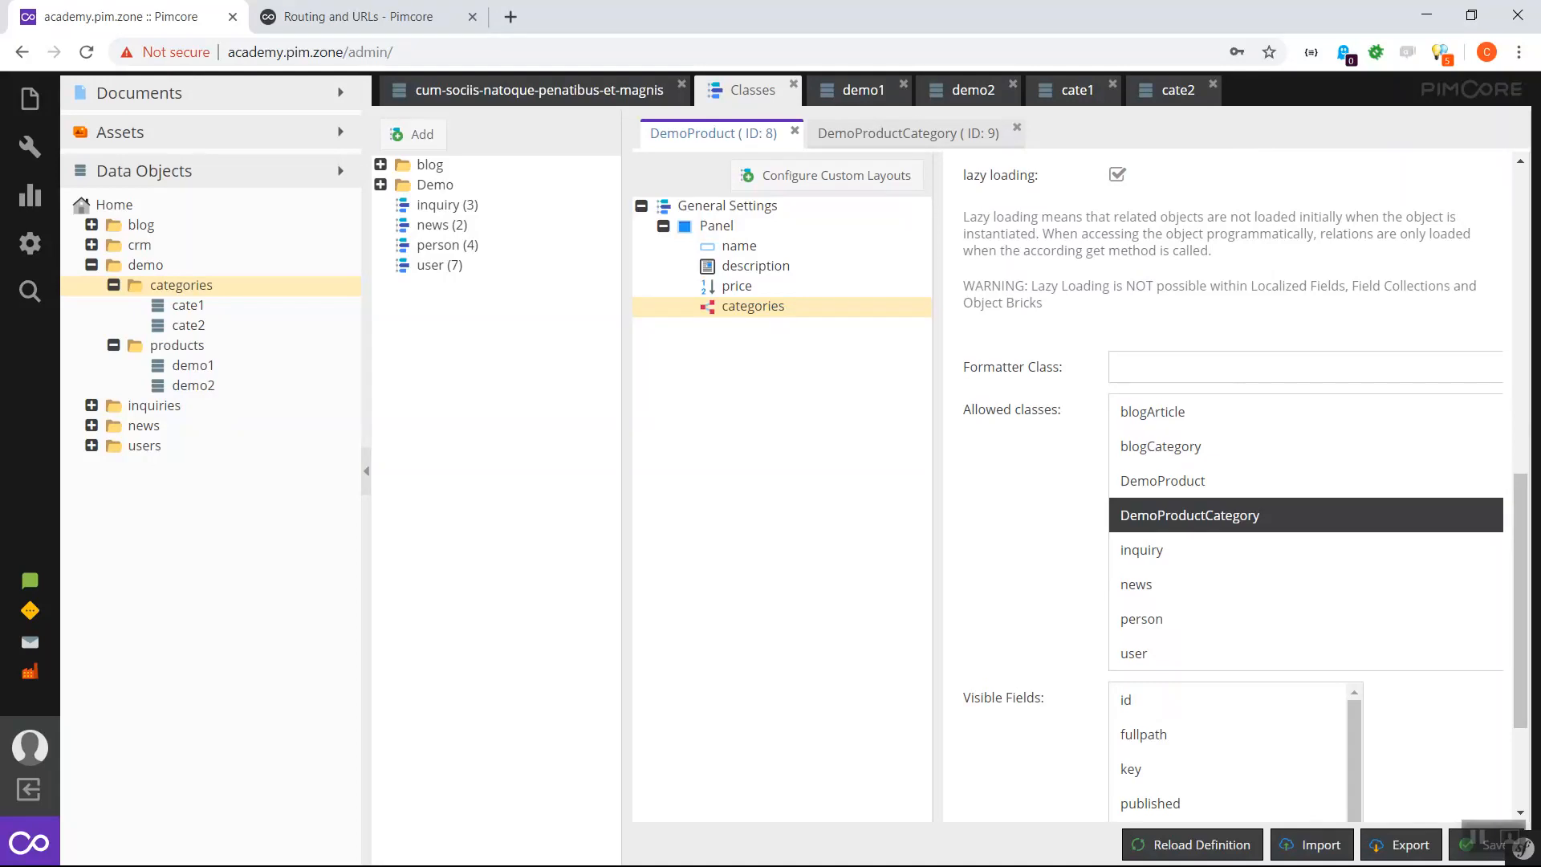
scroll(1203, 506, "down", 2)
left_click(1156, 499)
left_click(1156, 533, "ctrl")
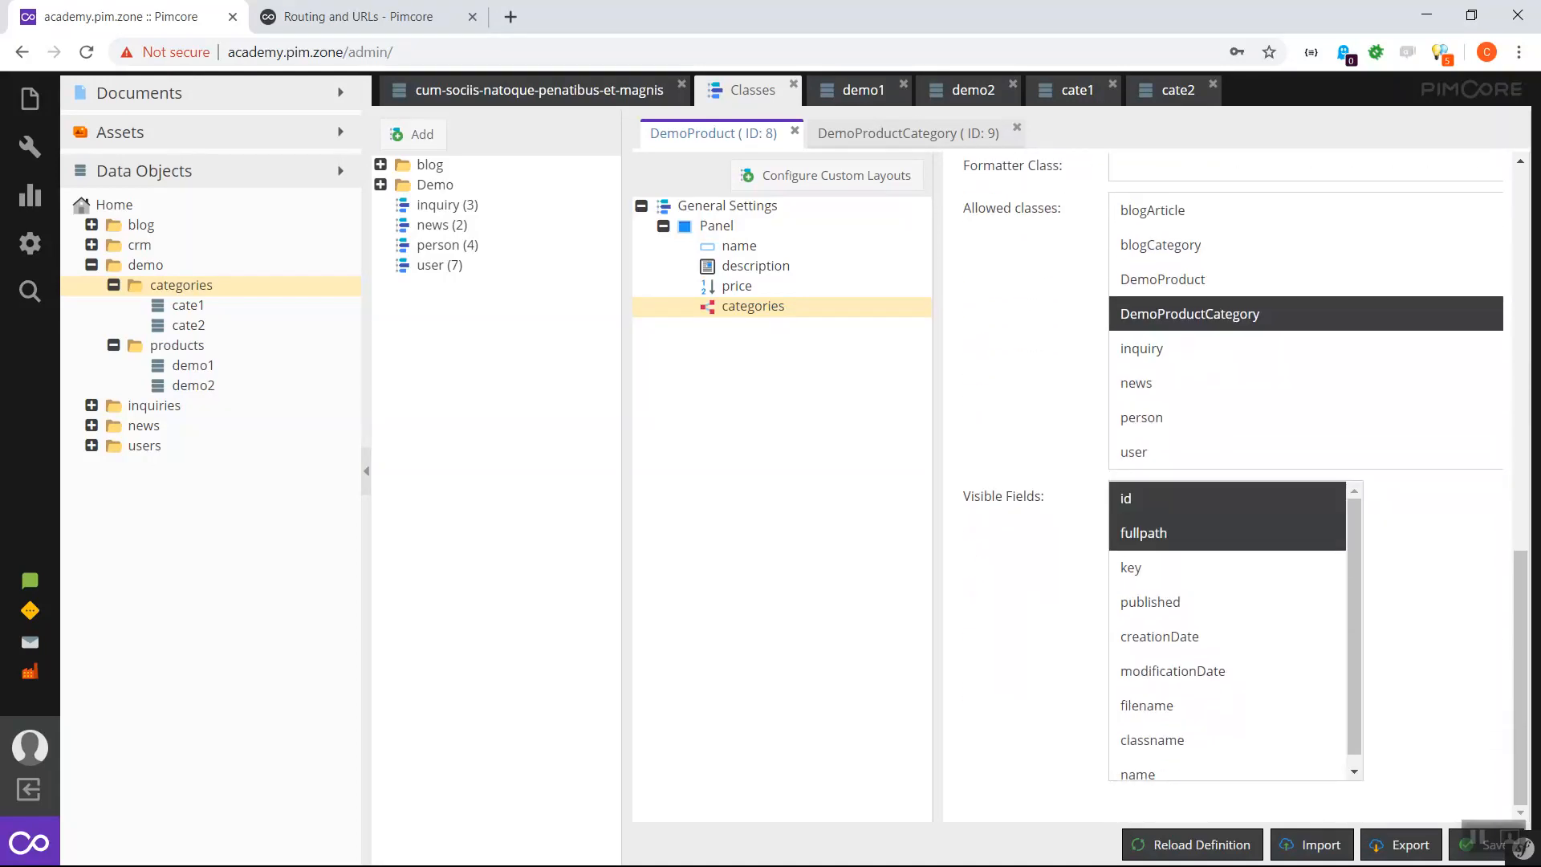
scroll(1203, 601, "down", 1)
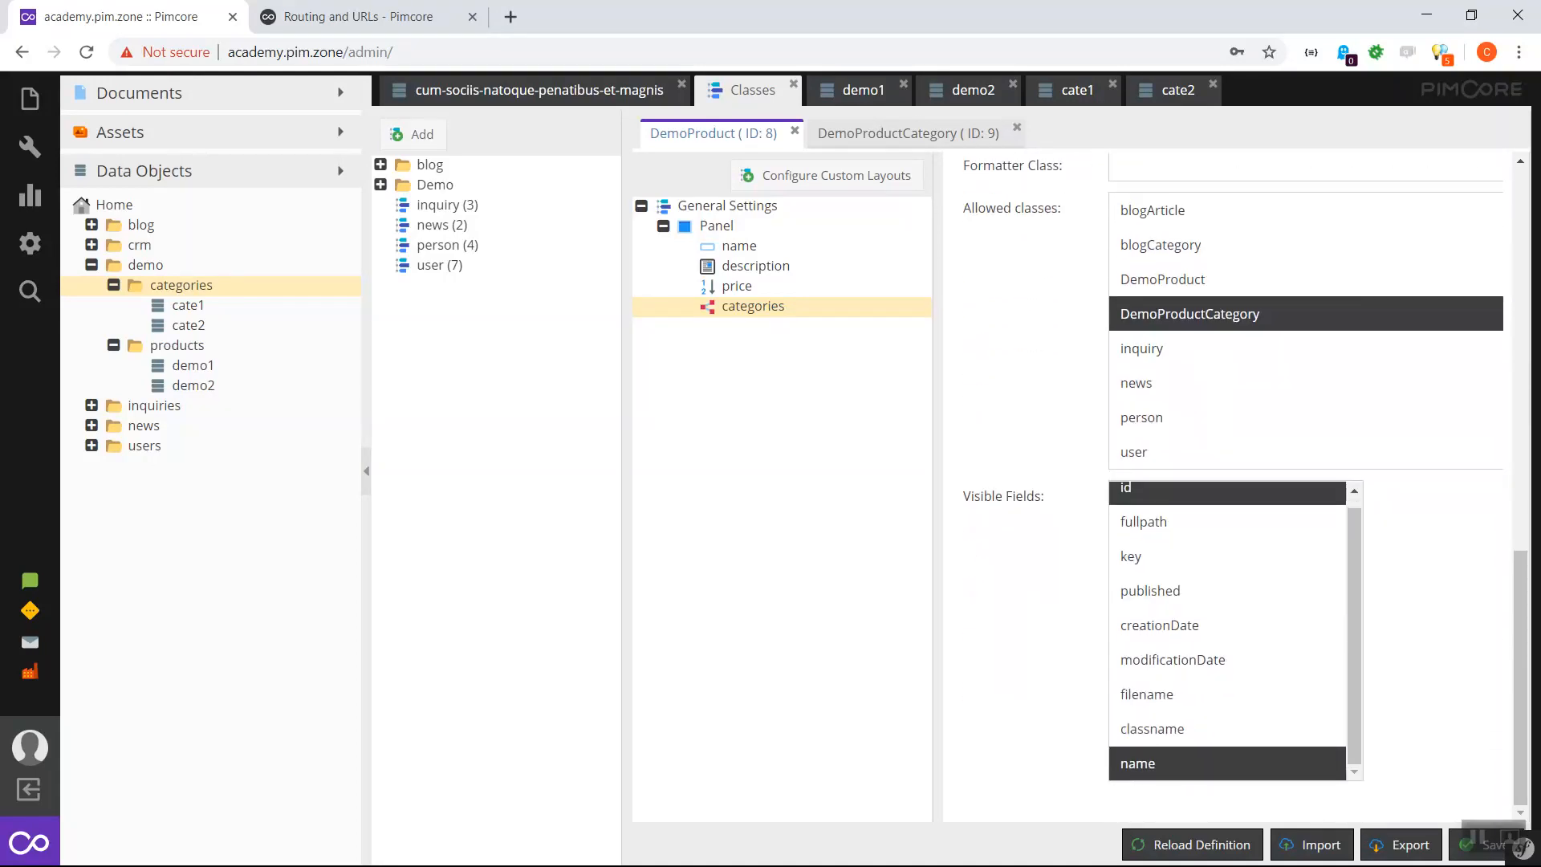
left_click(1156, 763, "ctrl")
scroll(1204, 683, "up", 1)
scroll(1204, 700, "down", 1)
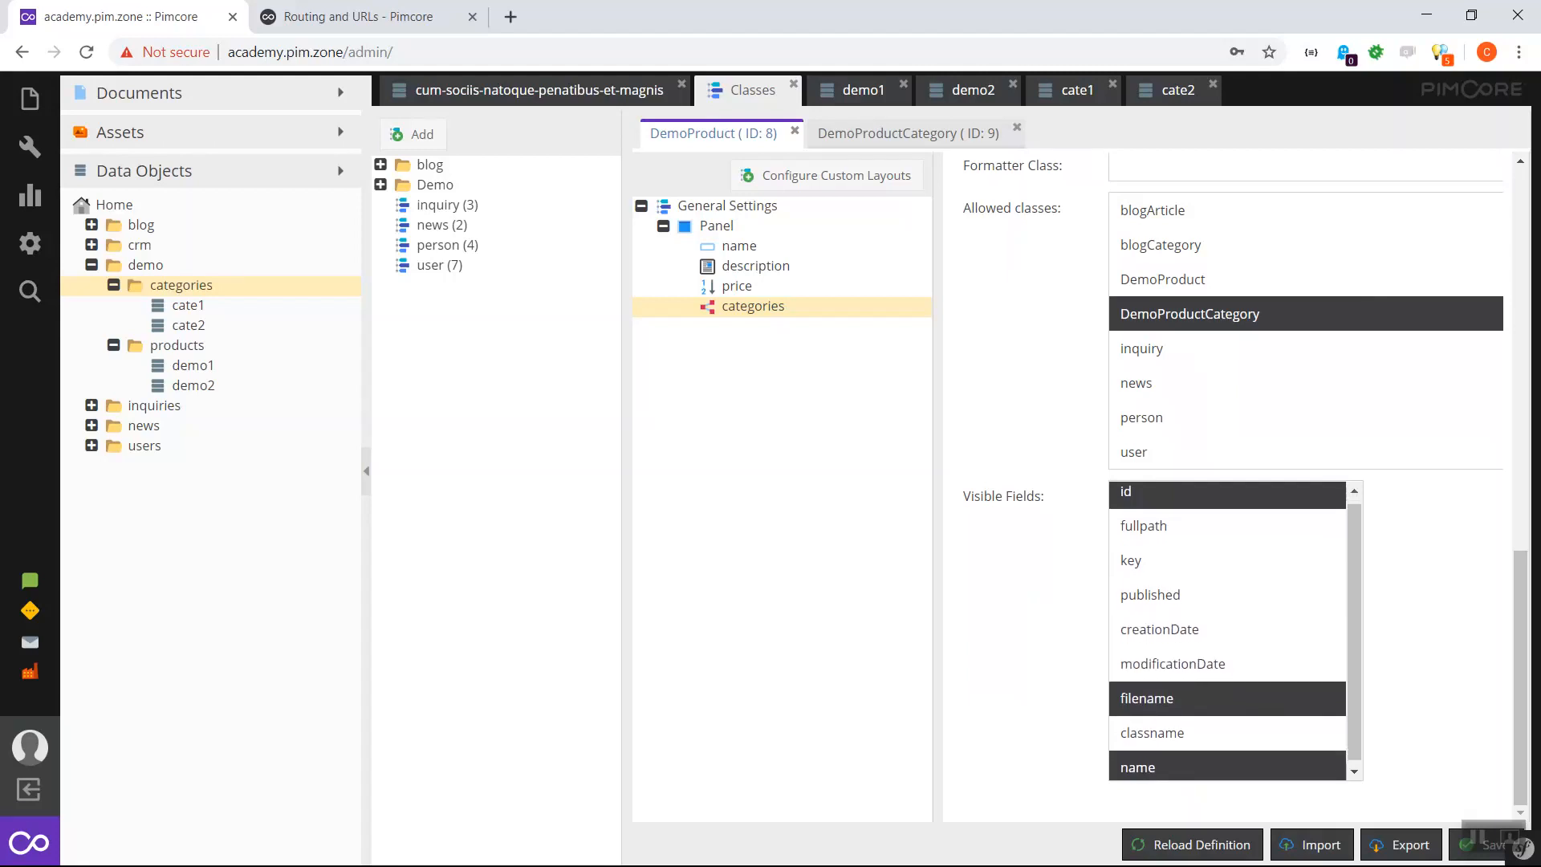
left_click(1492, 845)
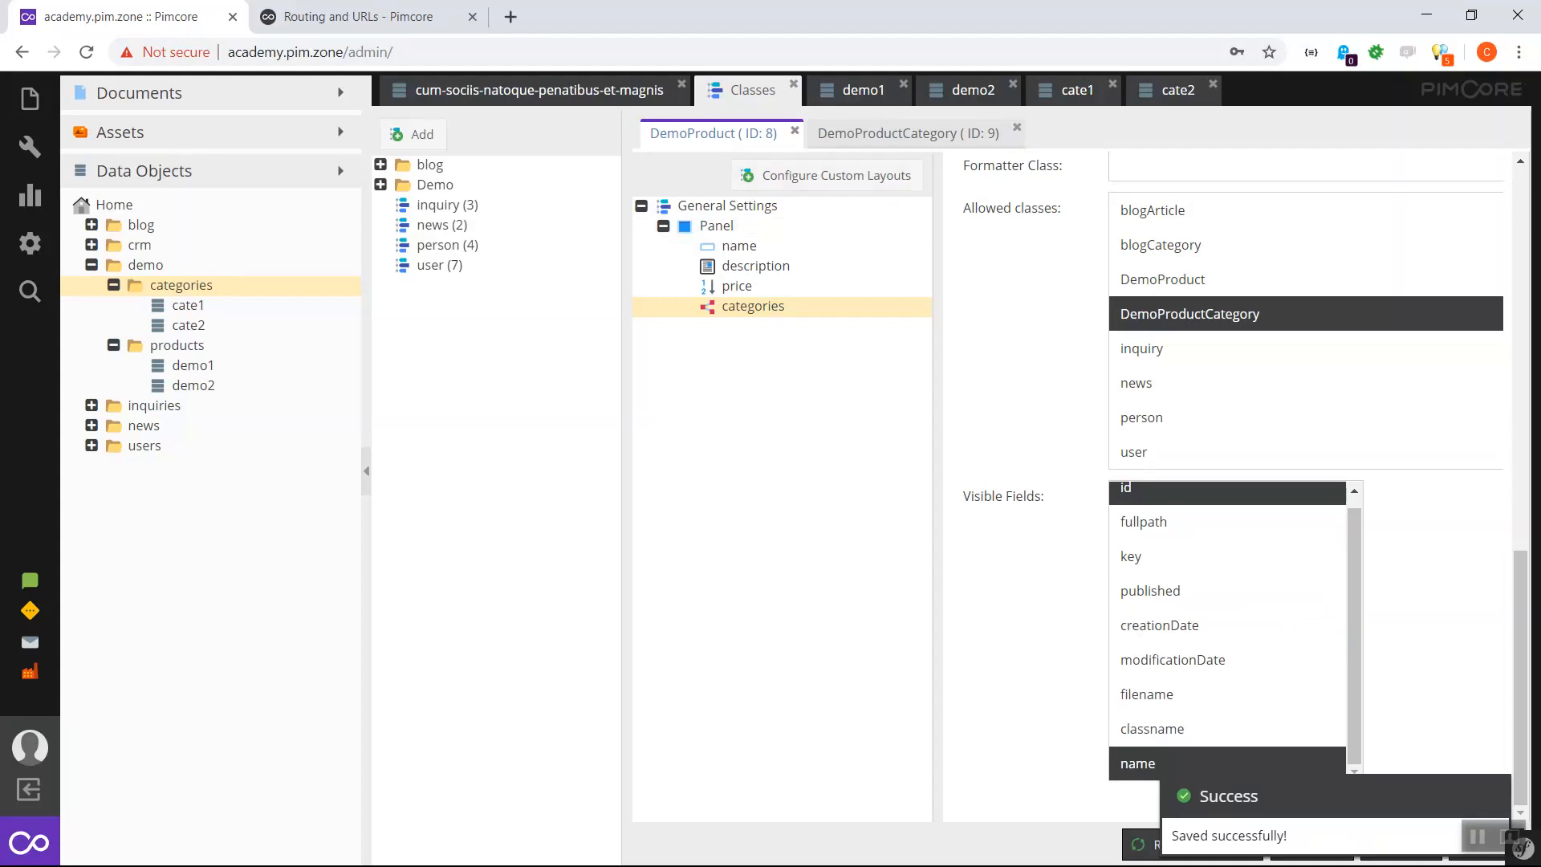
left_click(862, 91)
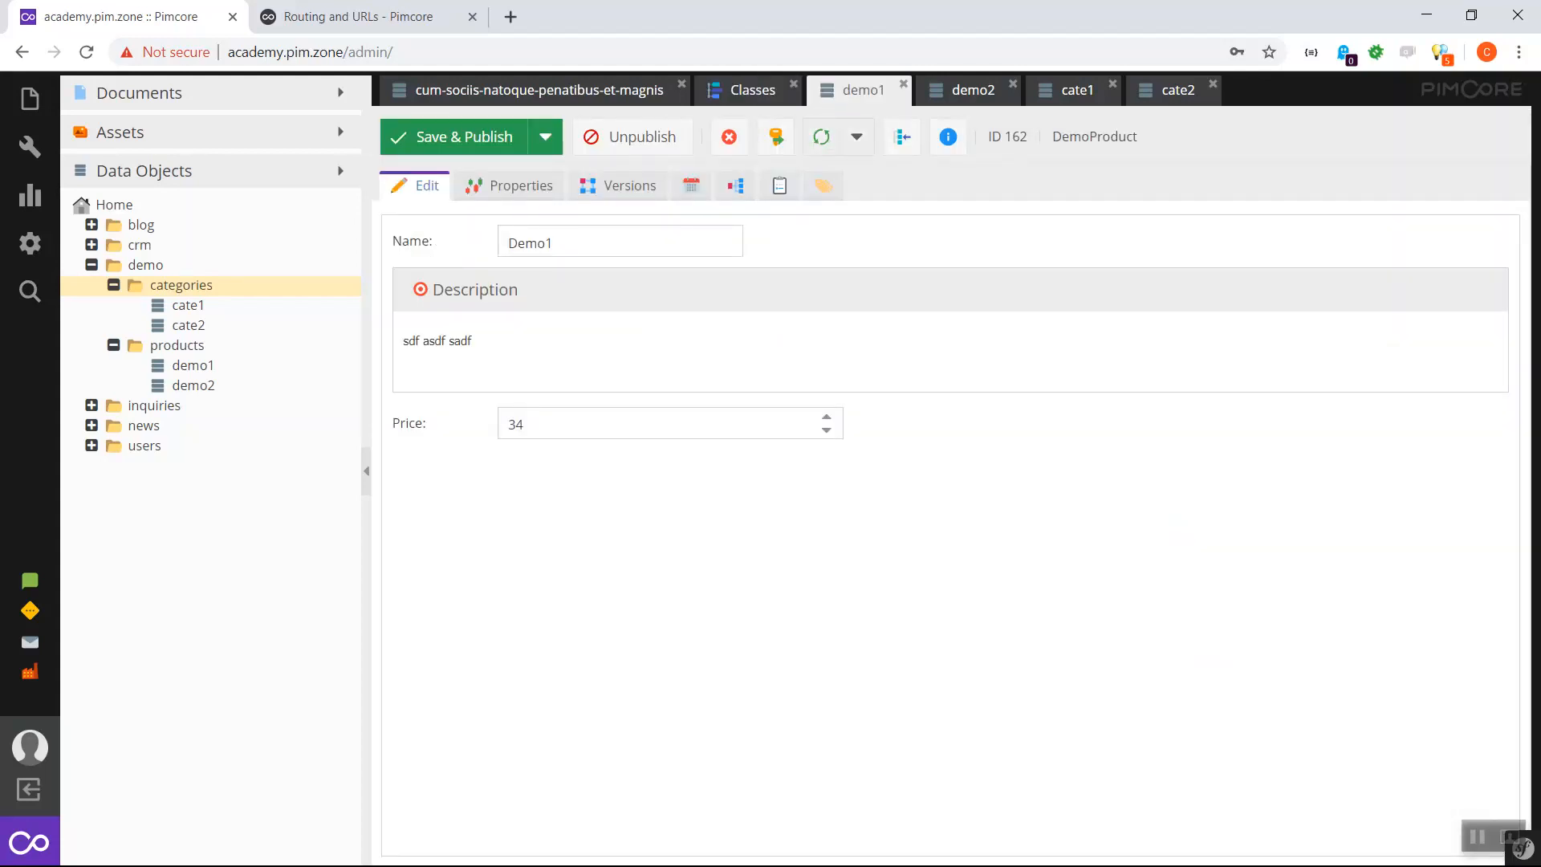
- Reload demo1, link cate1 and cate2 in its Categories relation, and save the product
left_click(821, 137)
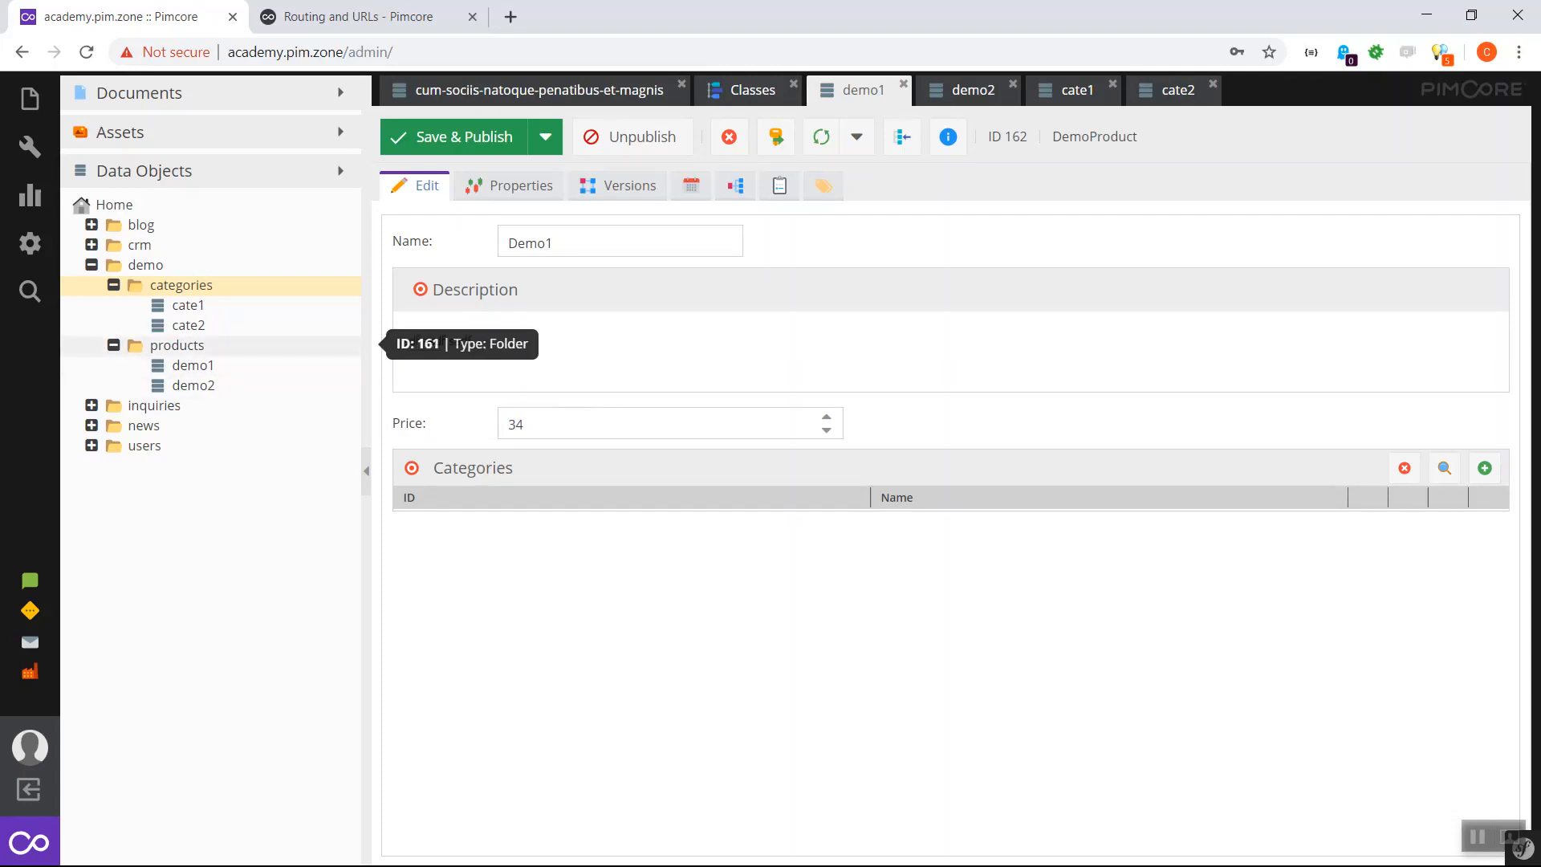
left_click_drag(188, 305, 545, 507)
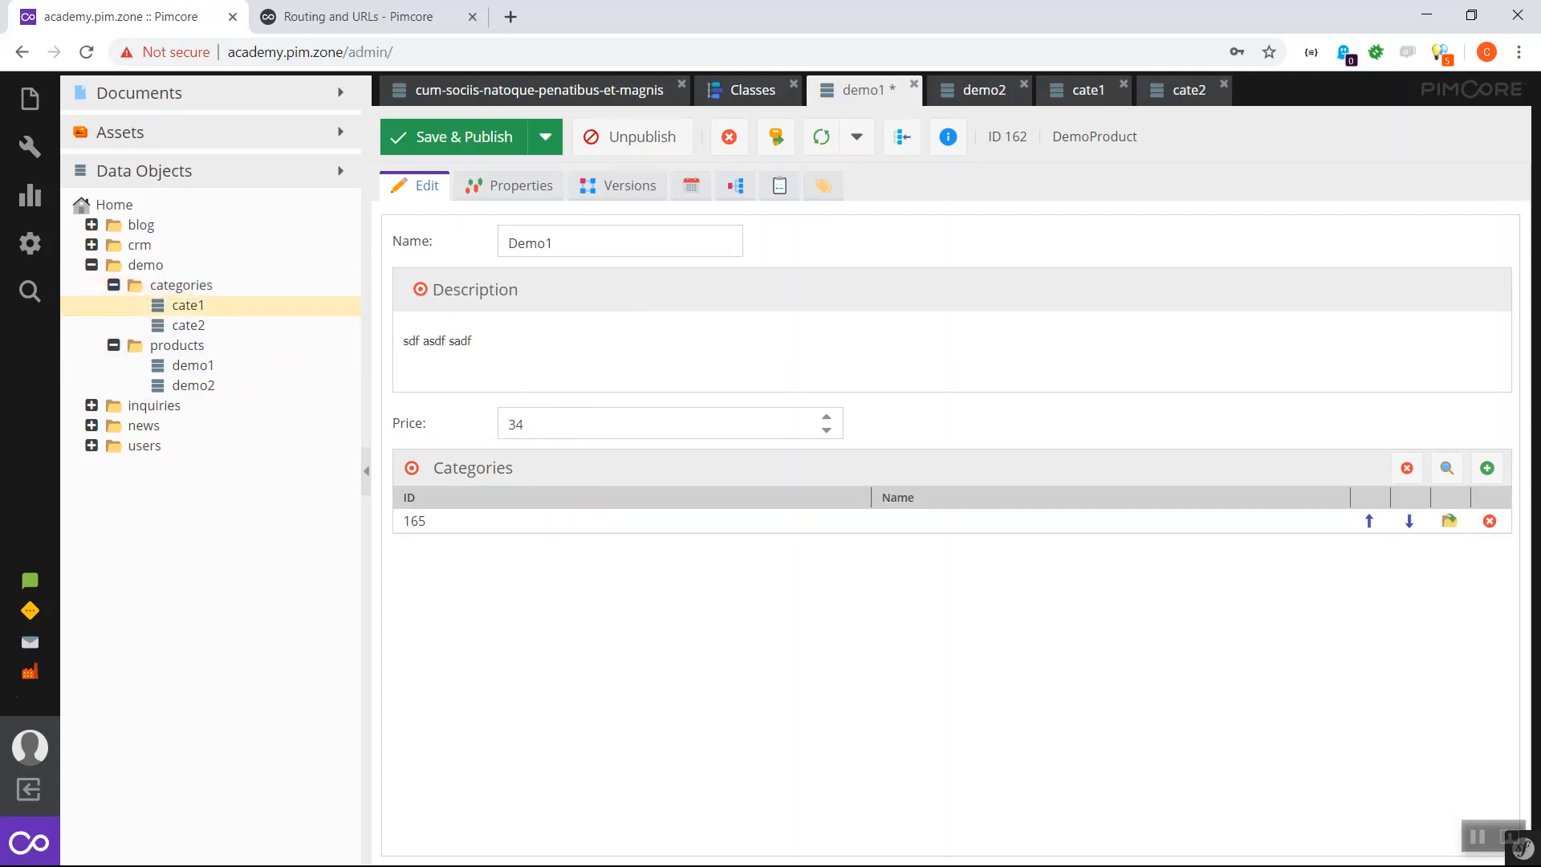
left_click(1447, 468)
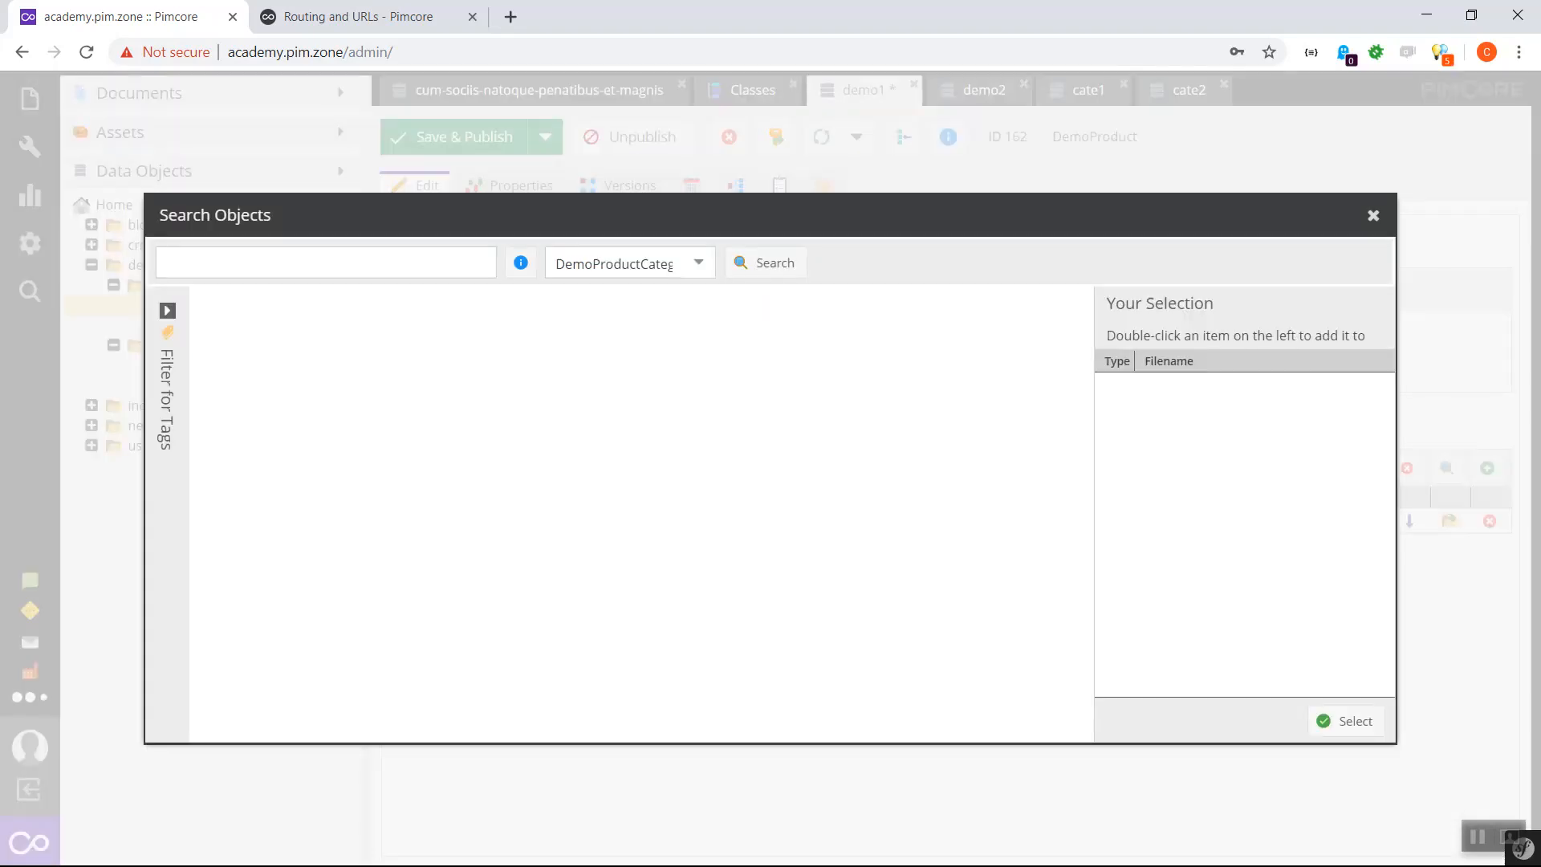
double_click(312, 344)
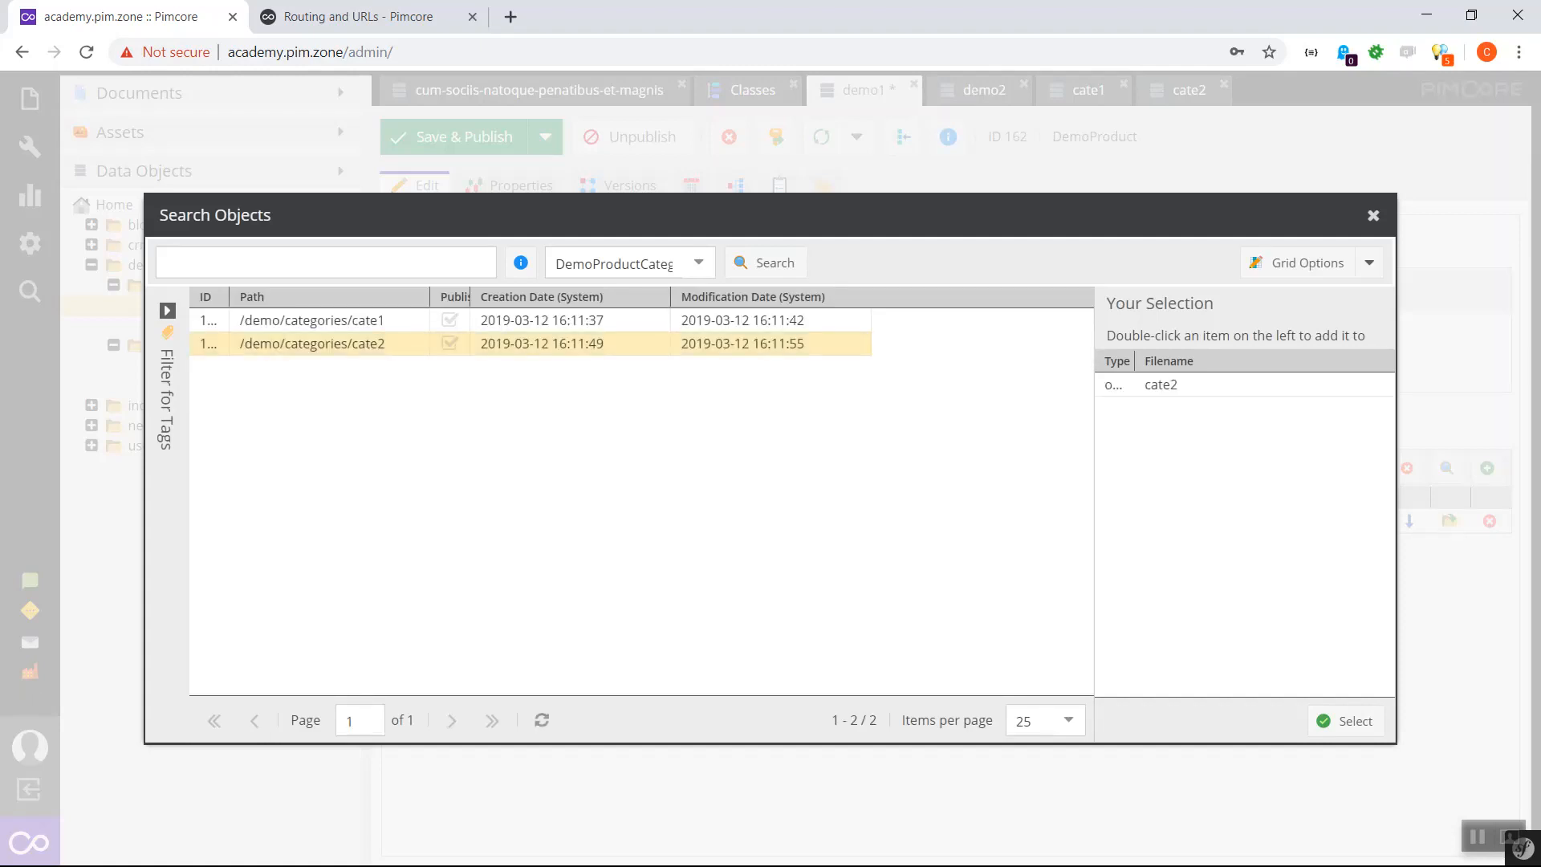
left_click(1345, 721)
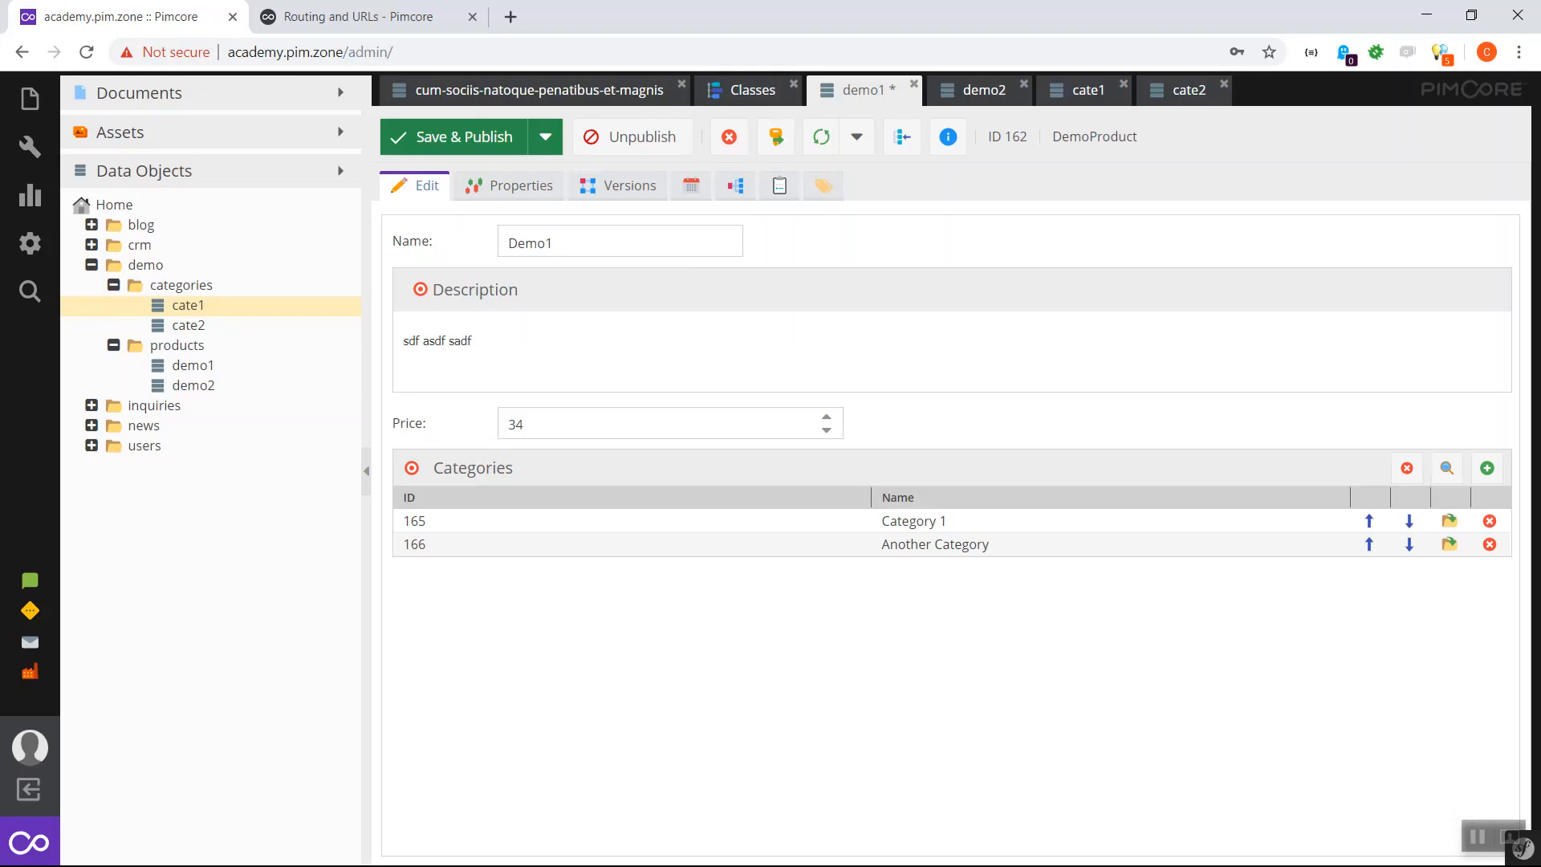
key("ctrl+s")
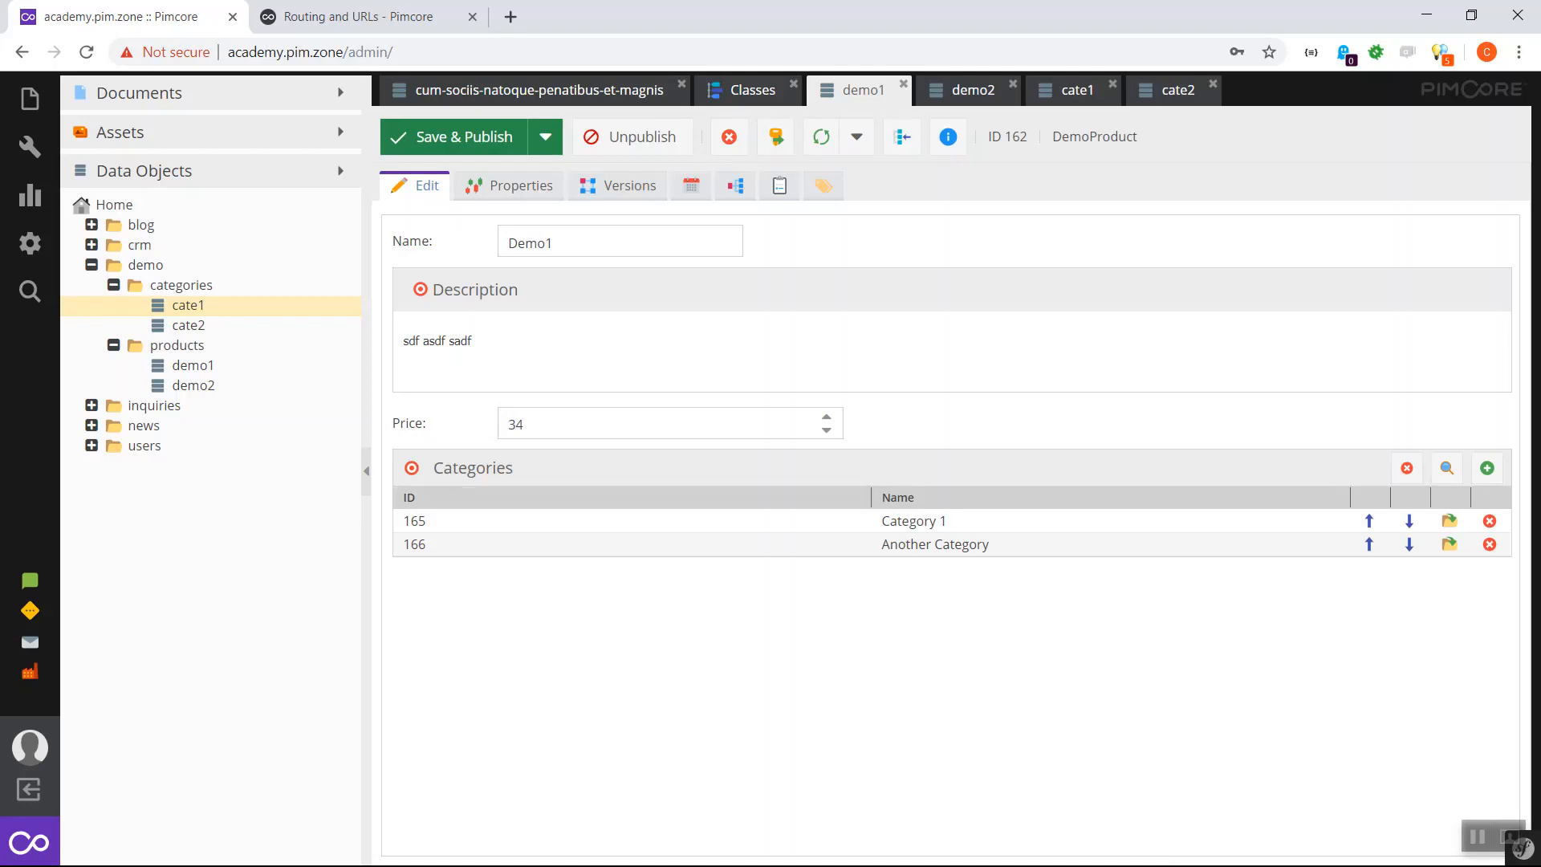
left_click(752, 90)
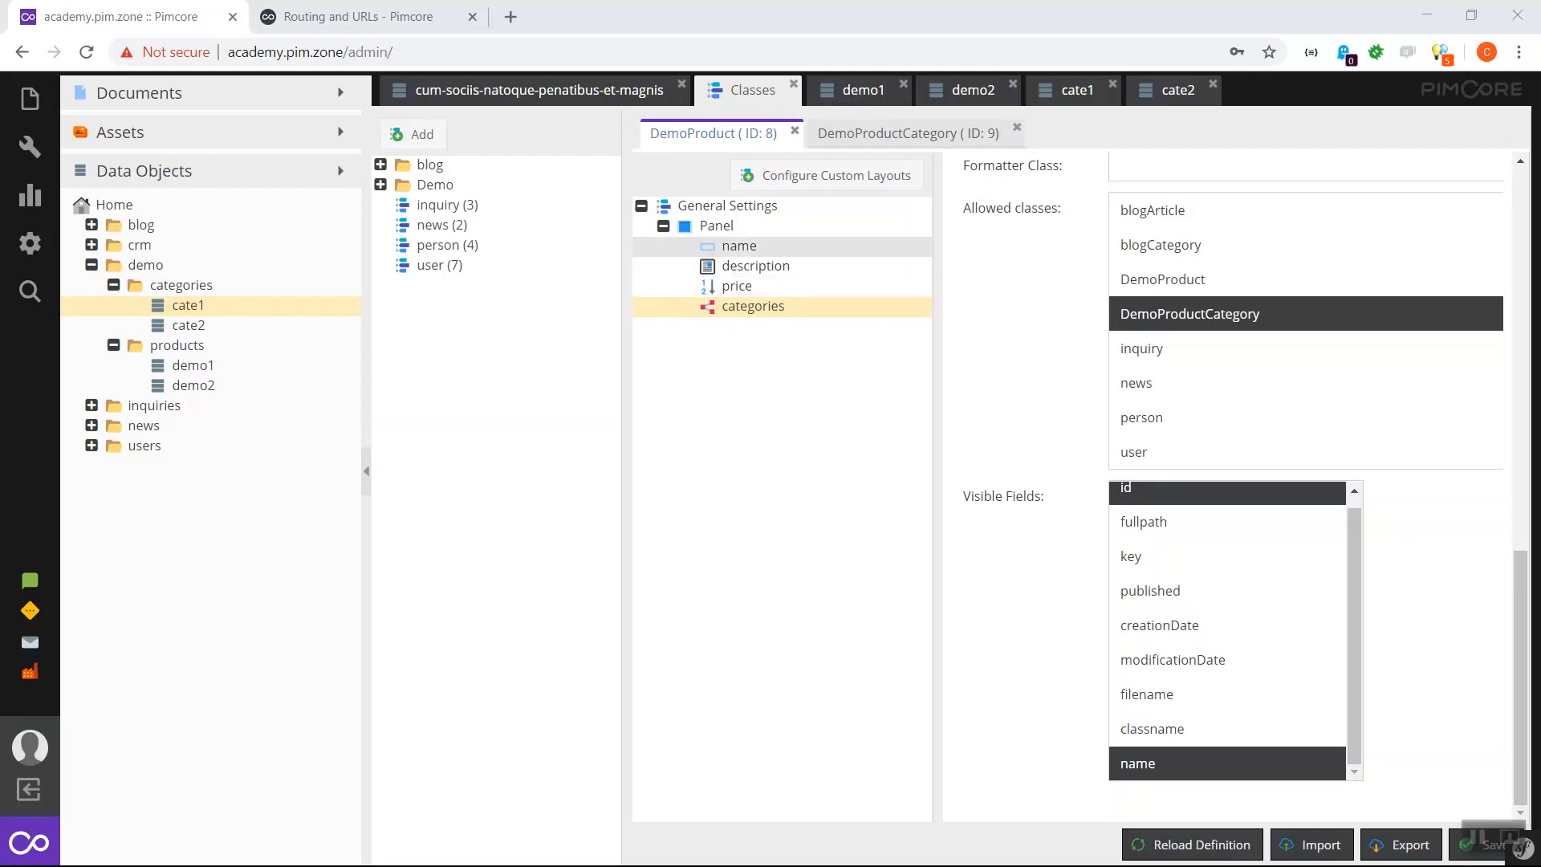
- Add a Tabpanel to the DemoProduct layout, move the existing panel into it, and title it 'Base Data'
right_click(717, 211)
mouse_move(824, 230)
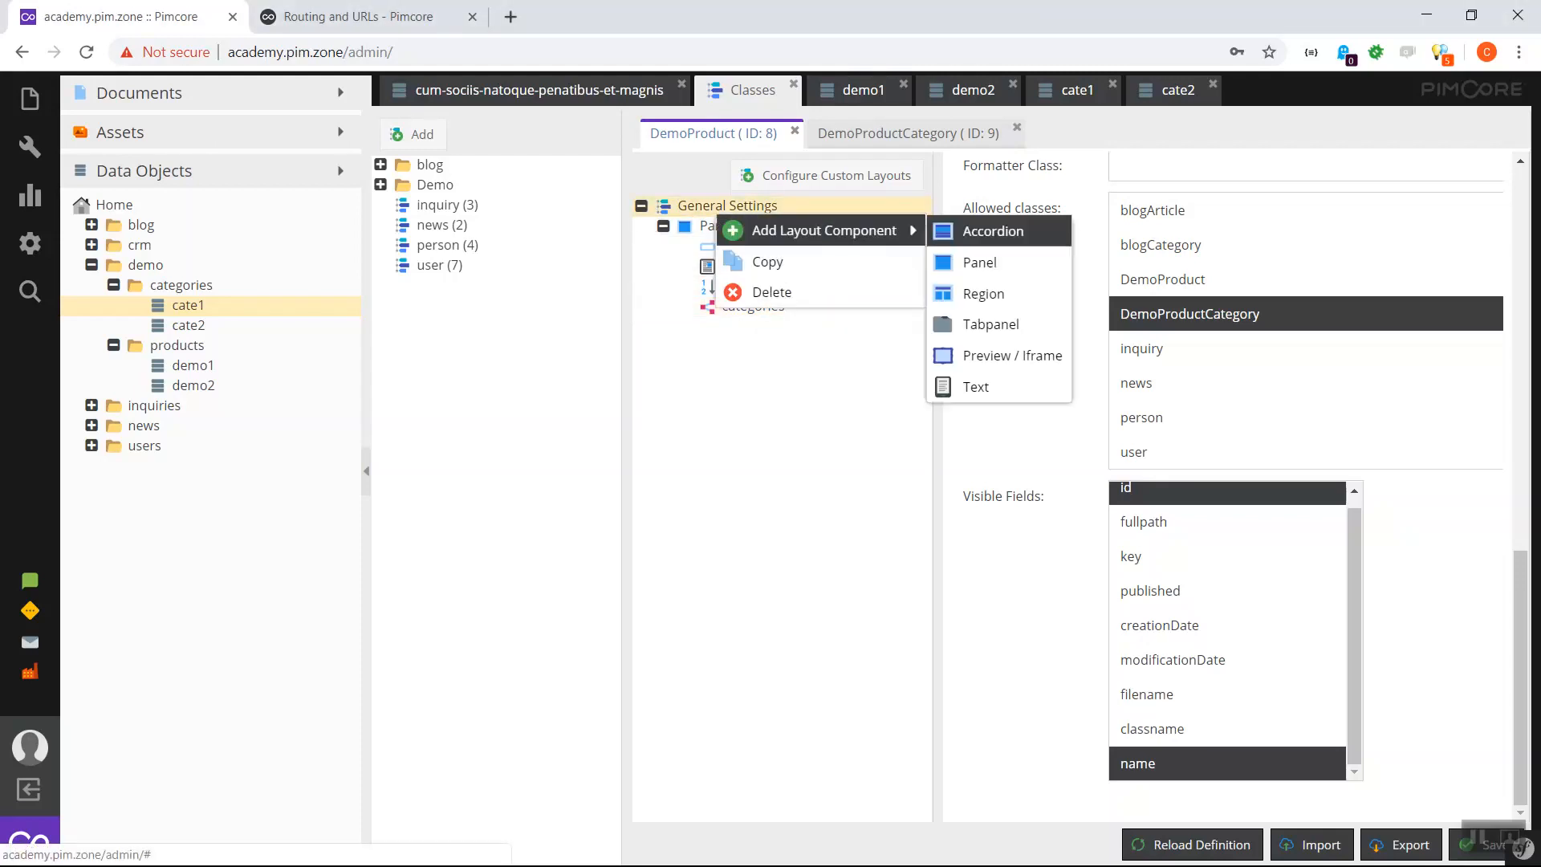
left_click(995, 324)
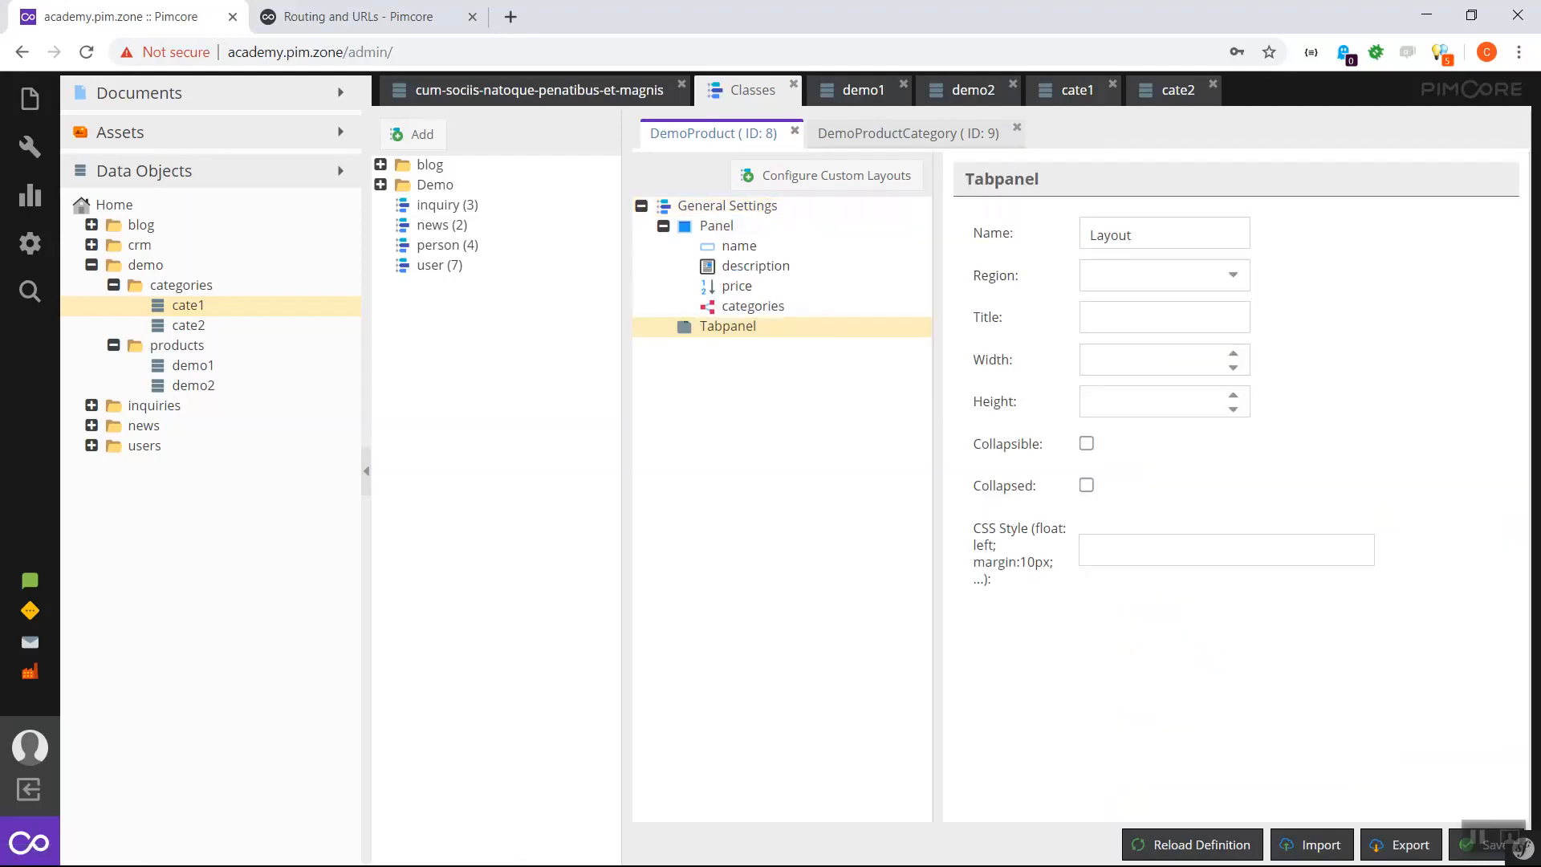
left_click_drag(716, 225, 727, 326)
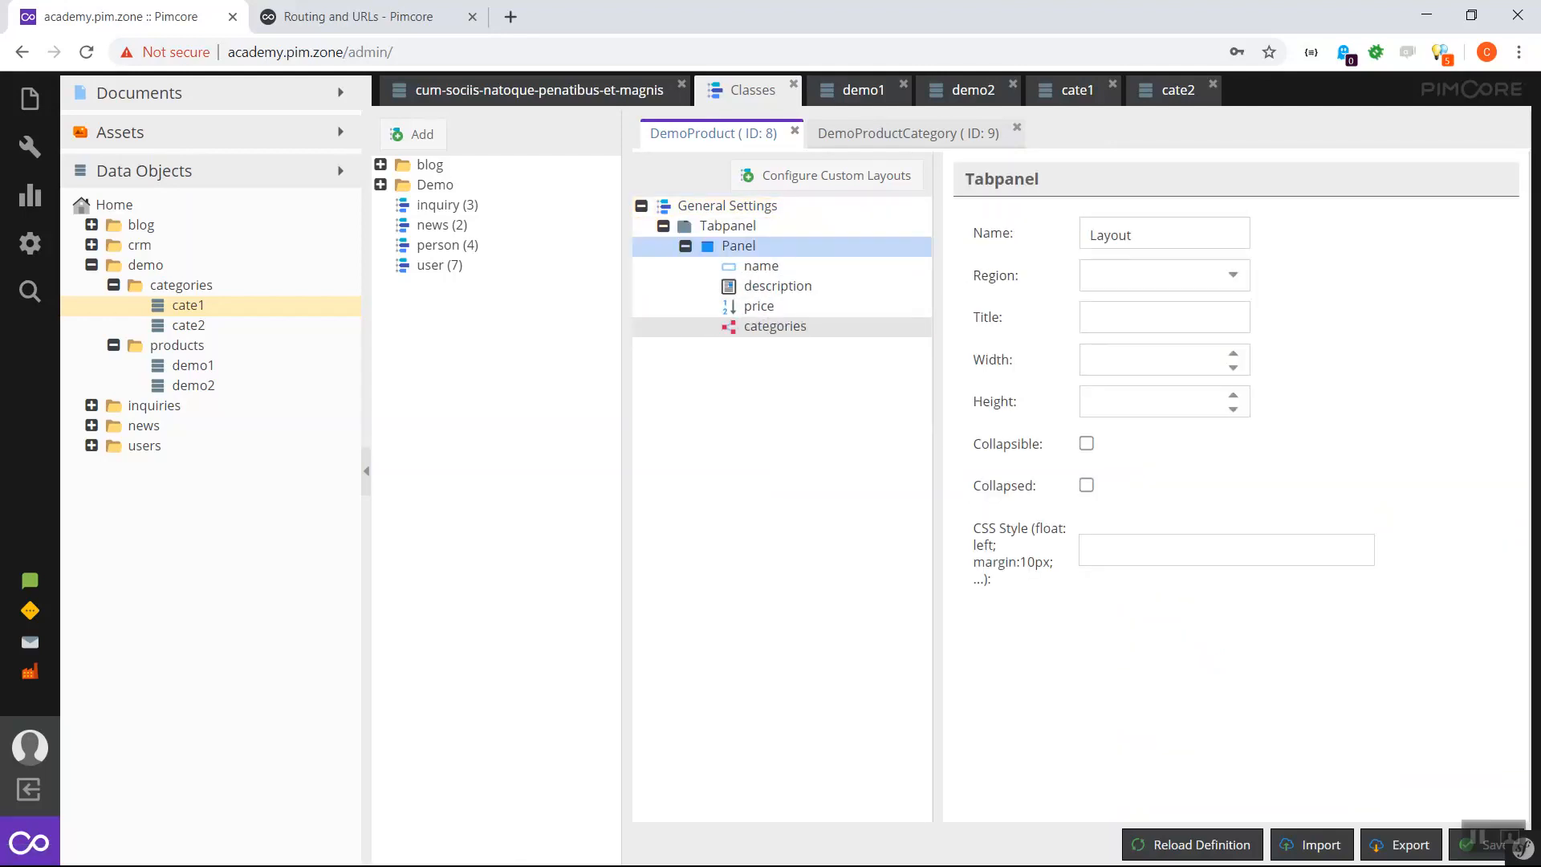
left_click(730, 247)
left_click(1163, 318)
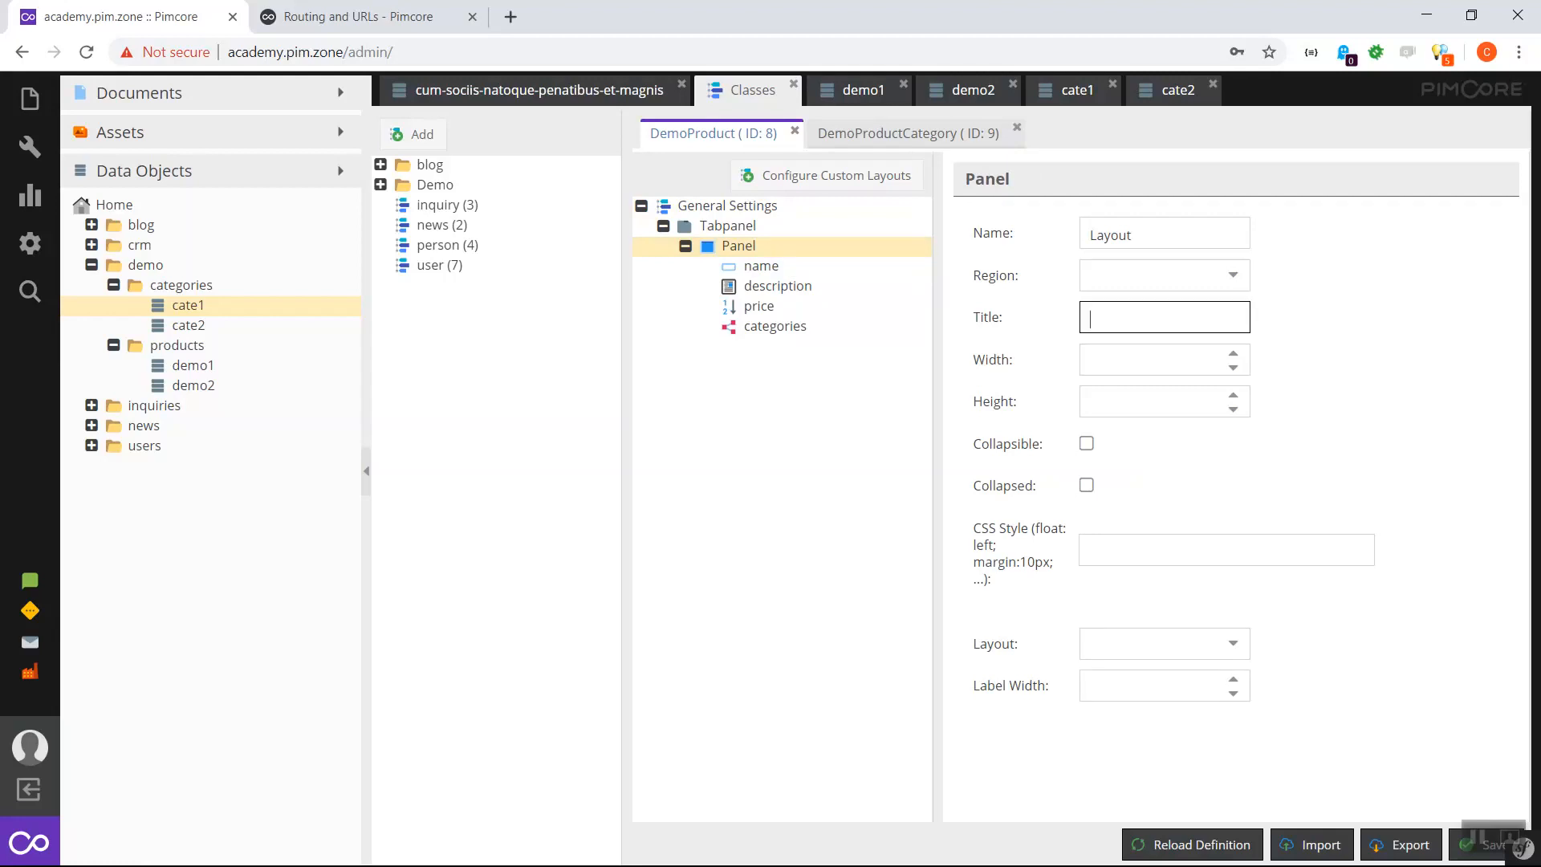
type("Base obj")
key("BackSpace")
key("BackSpace")
key("BackSpace")
key("BackSpace")
type("Data")
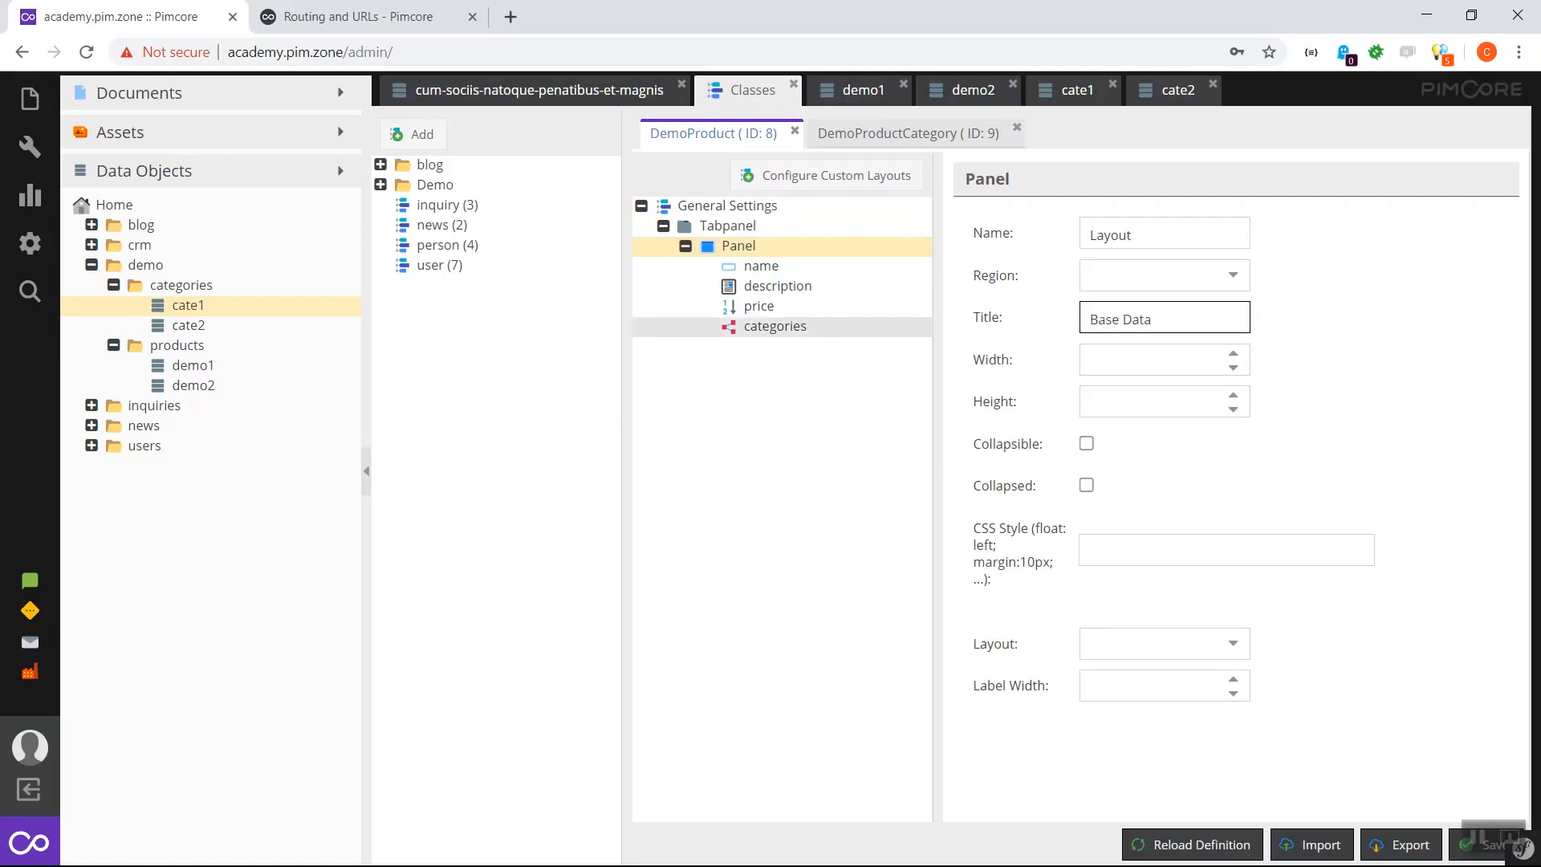
- Add two more panels to the tabpanel titled 'Relations' and 'Media'
right_click(732, 227)
mouse_move(882, 247)
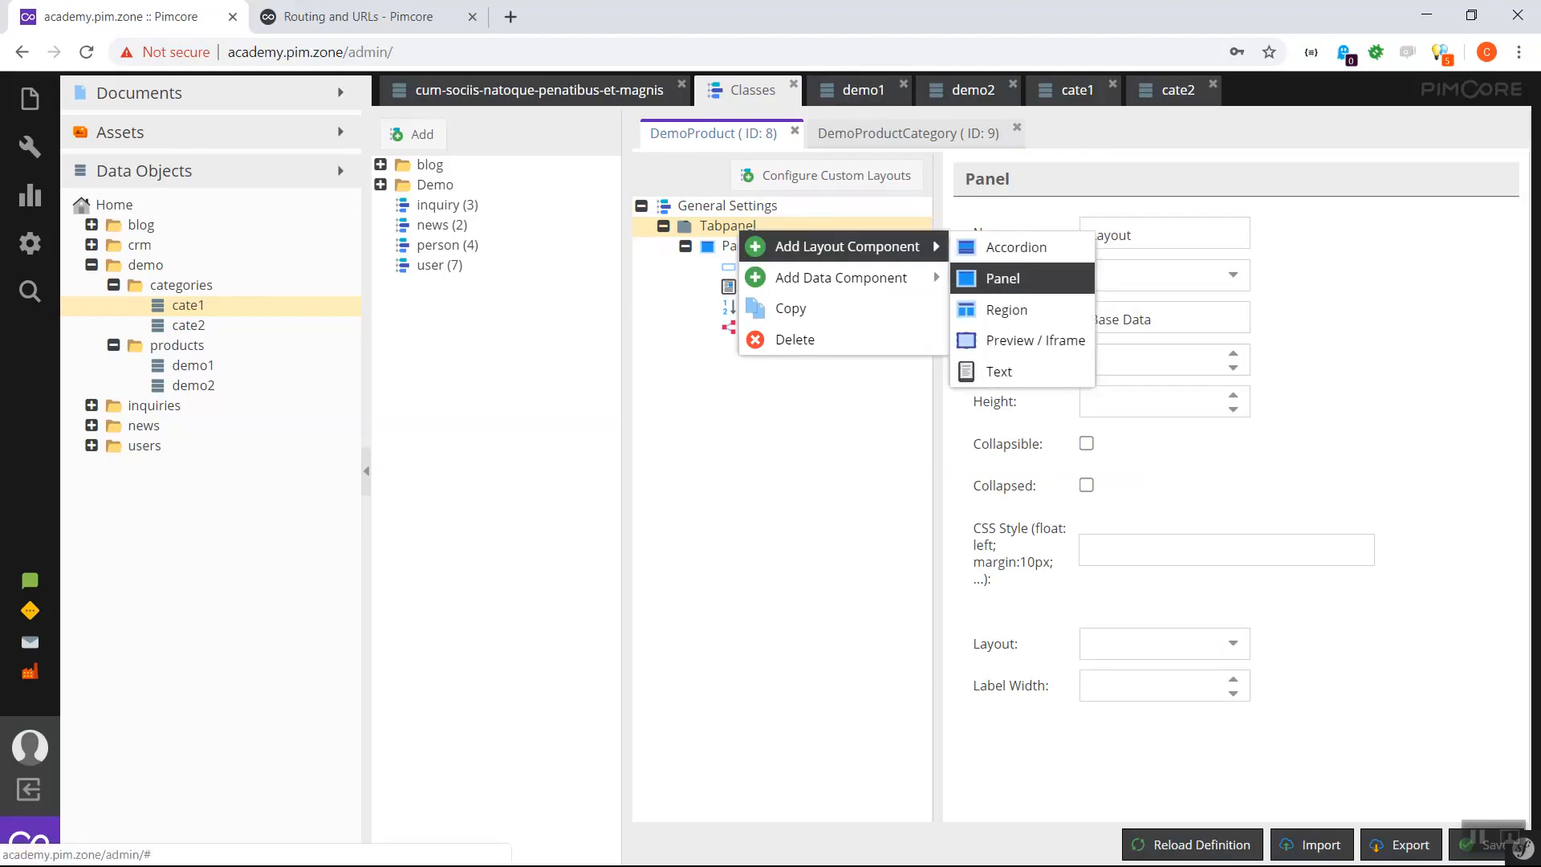
left_click(1011, 275)
left_click(1164, 318)
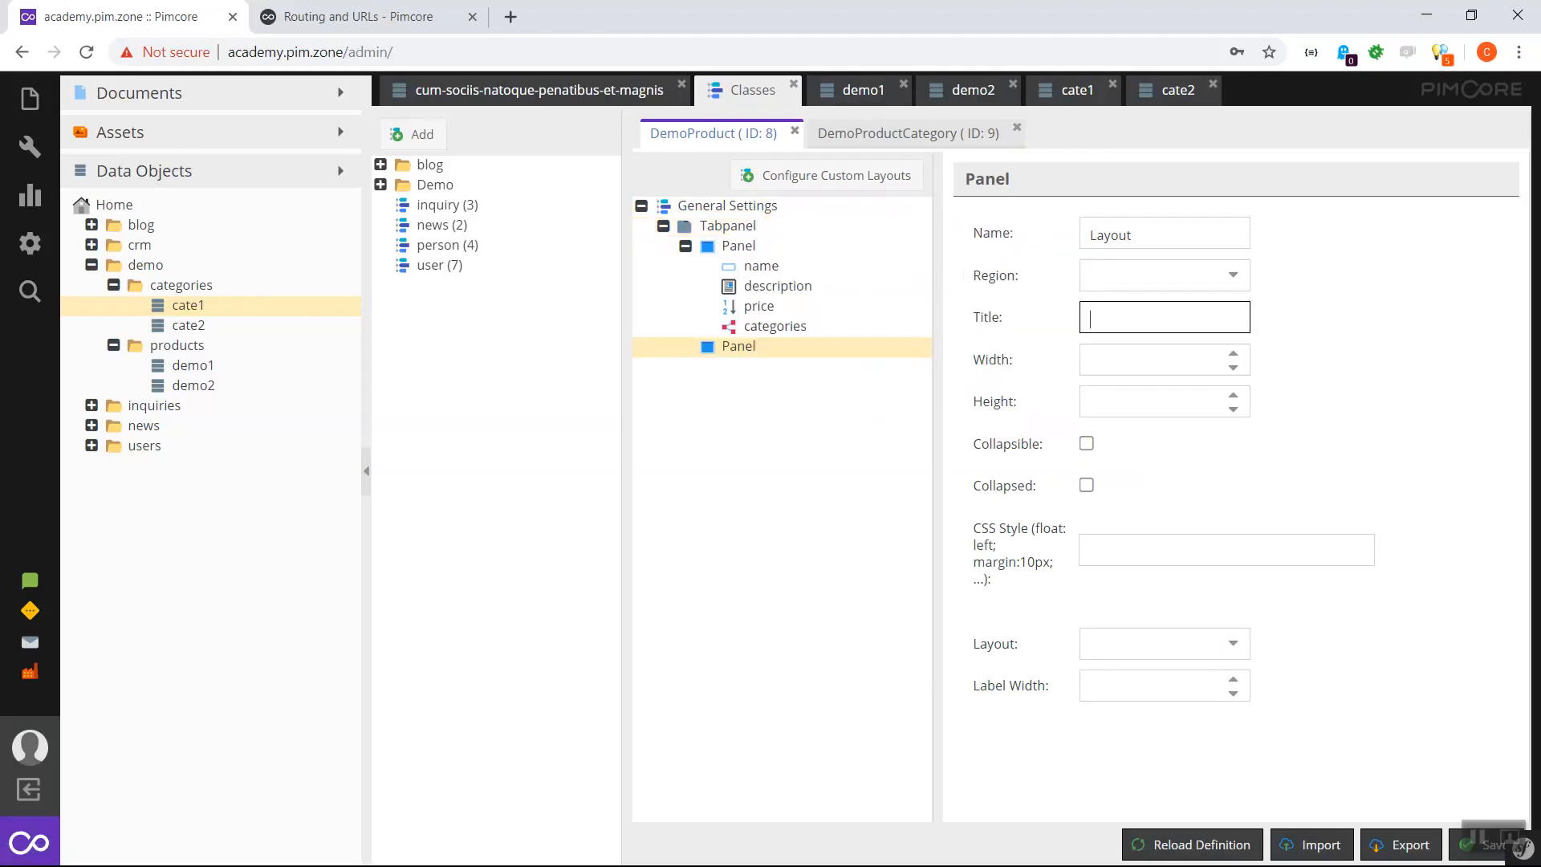
type("Relations")
right_click(730, 226)
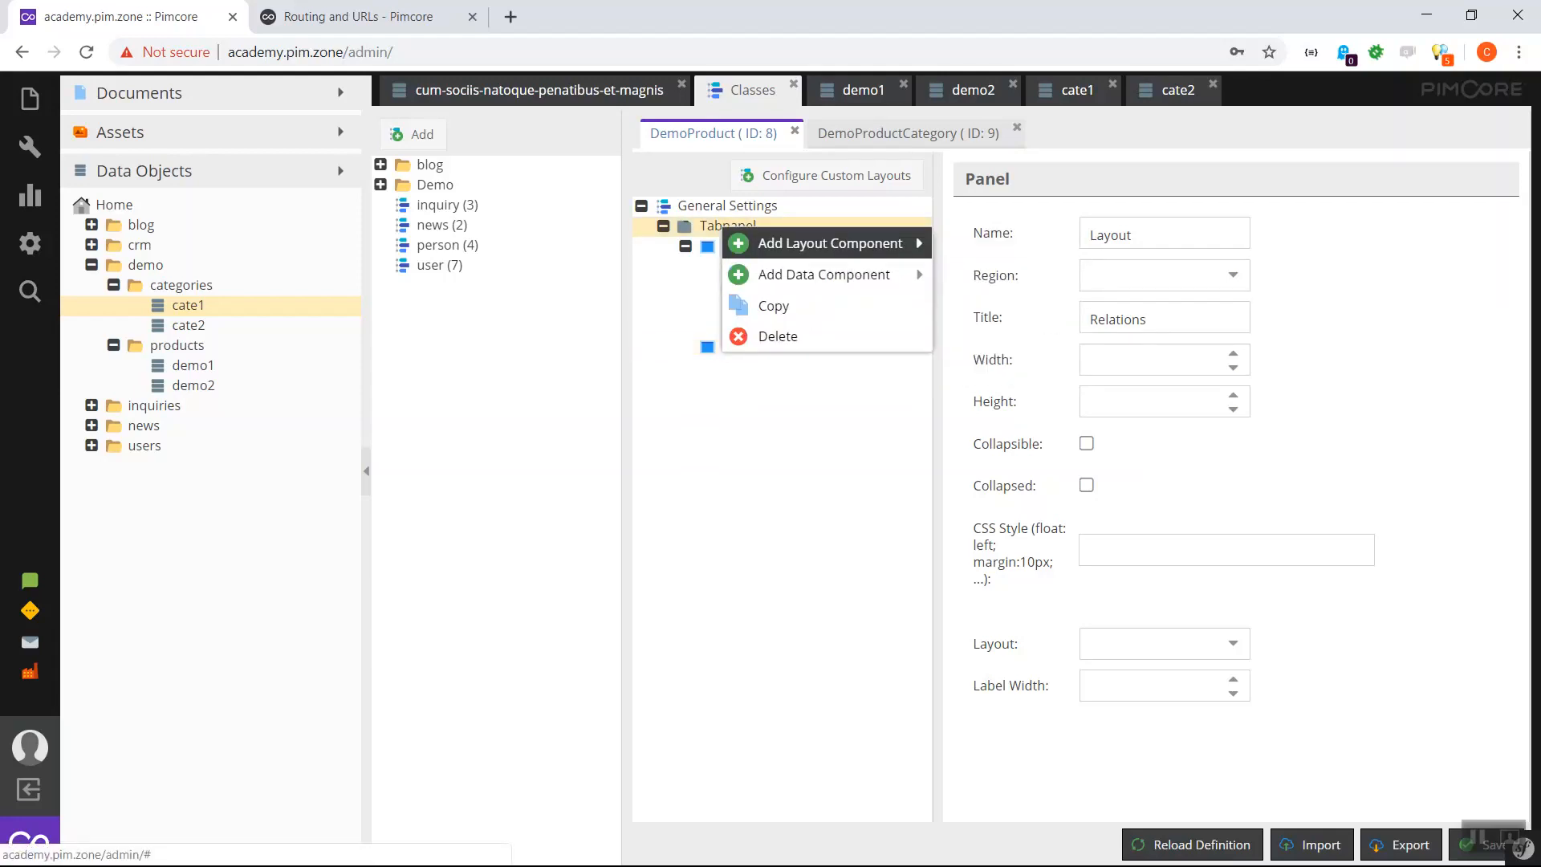
mouse_move(882, 243)
left_click(996, 274)
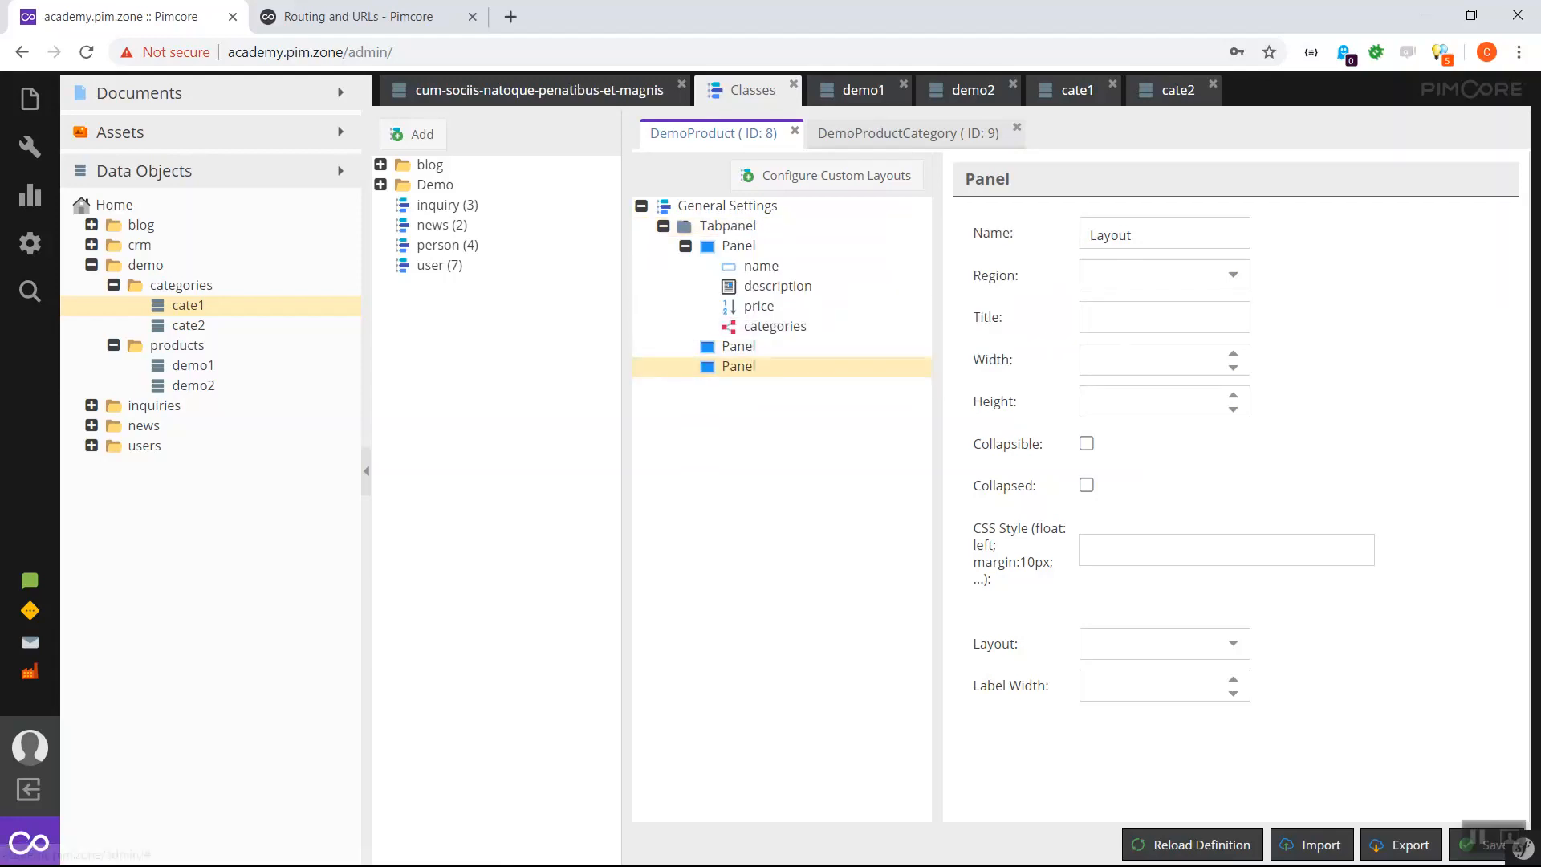
left_click(1164, 317)
type("MEdia")
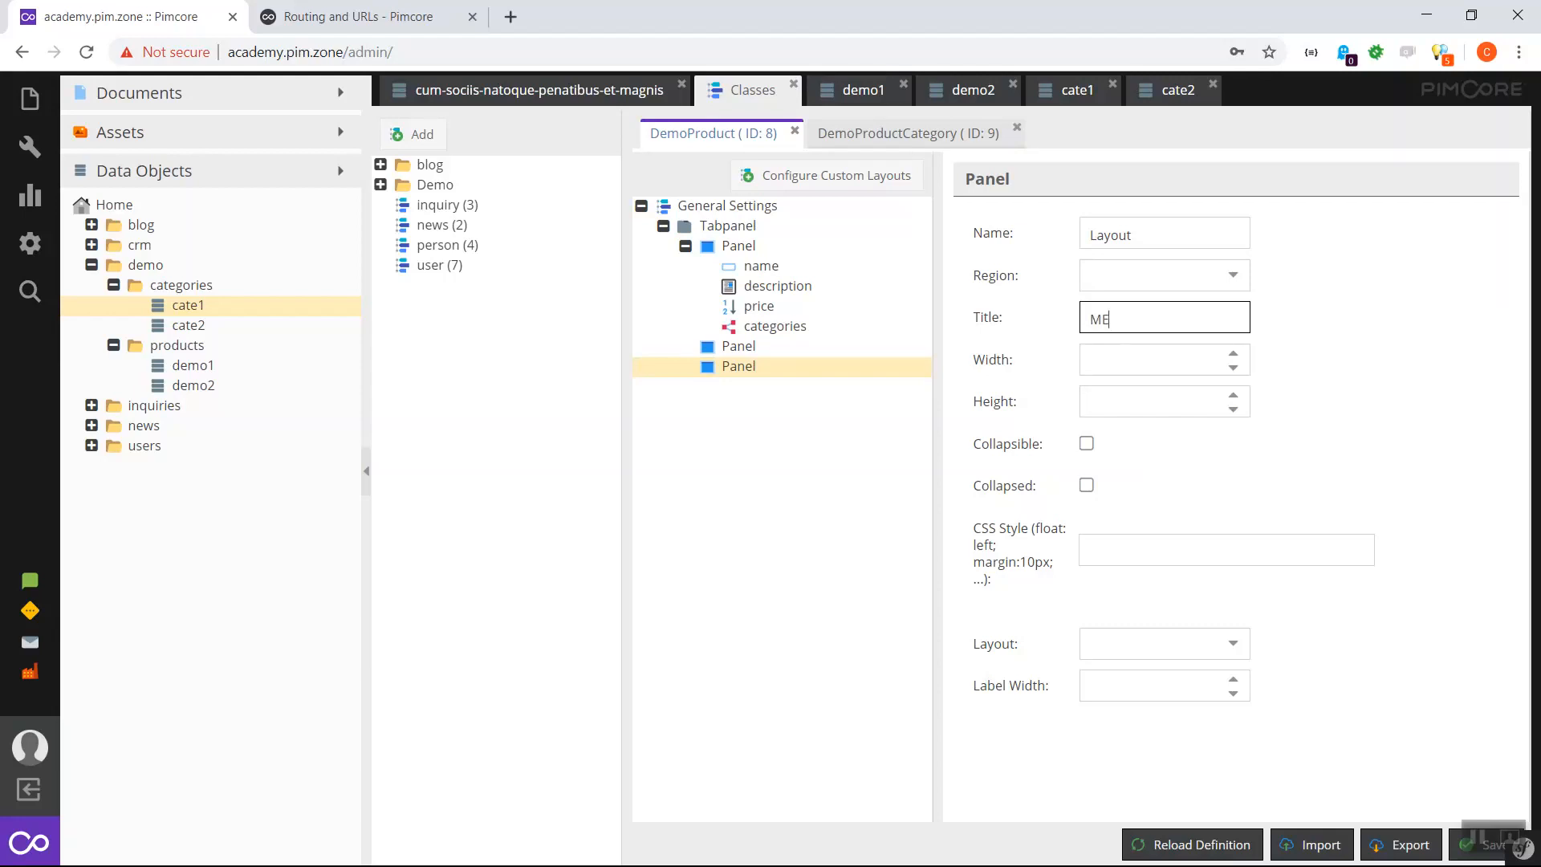
key("BackSpace")
key("BackSpace")
key("BackSpace")
key("BackSpace")
type("edia")
- Move the categories field into the Relations panel and open the Media panel's add-field menu
mouse_move(775, 326)
left_mouse_down()
mouse_move(774, 373)
mouse_move(755, 346)
left_mouse_up()
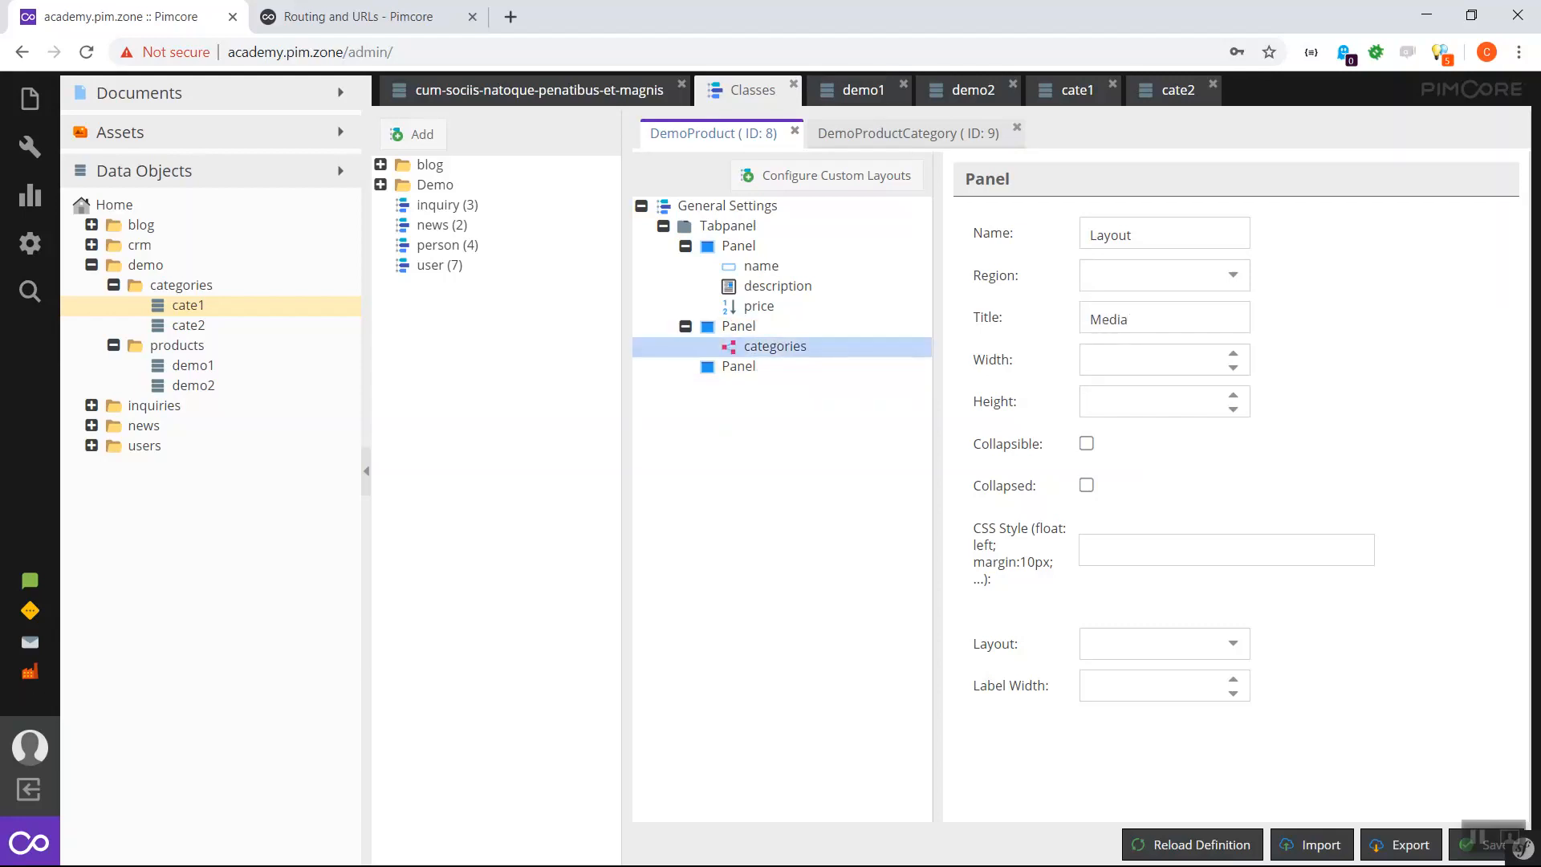
right_click(748, 368)
mouse_move(850, 422)
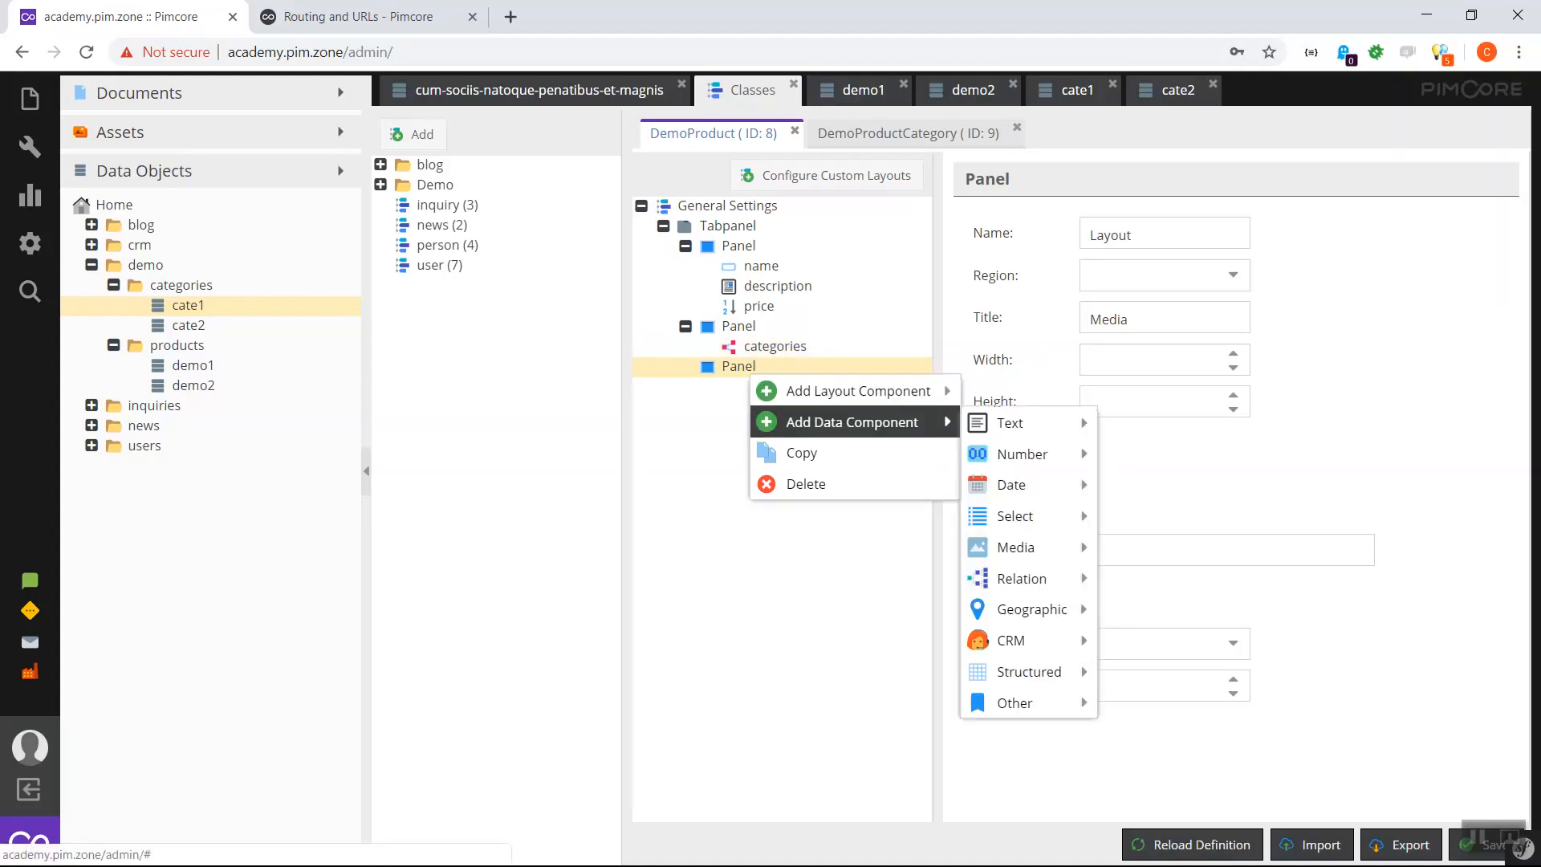
mouse_move(1011, 423)
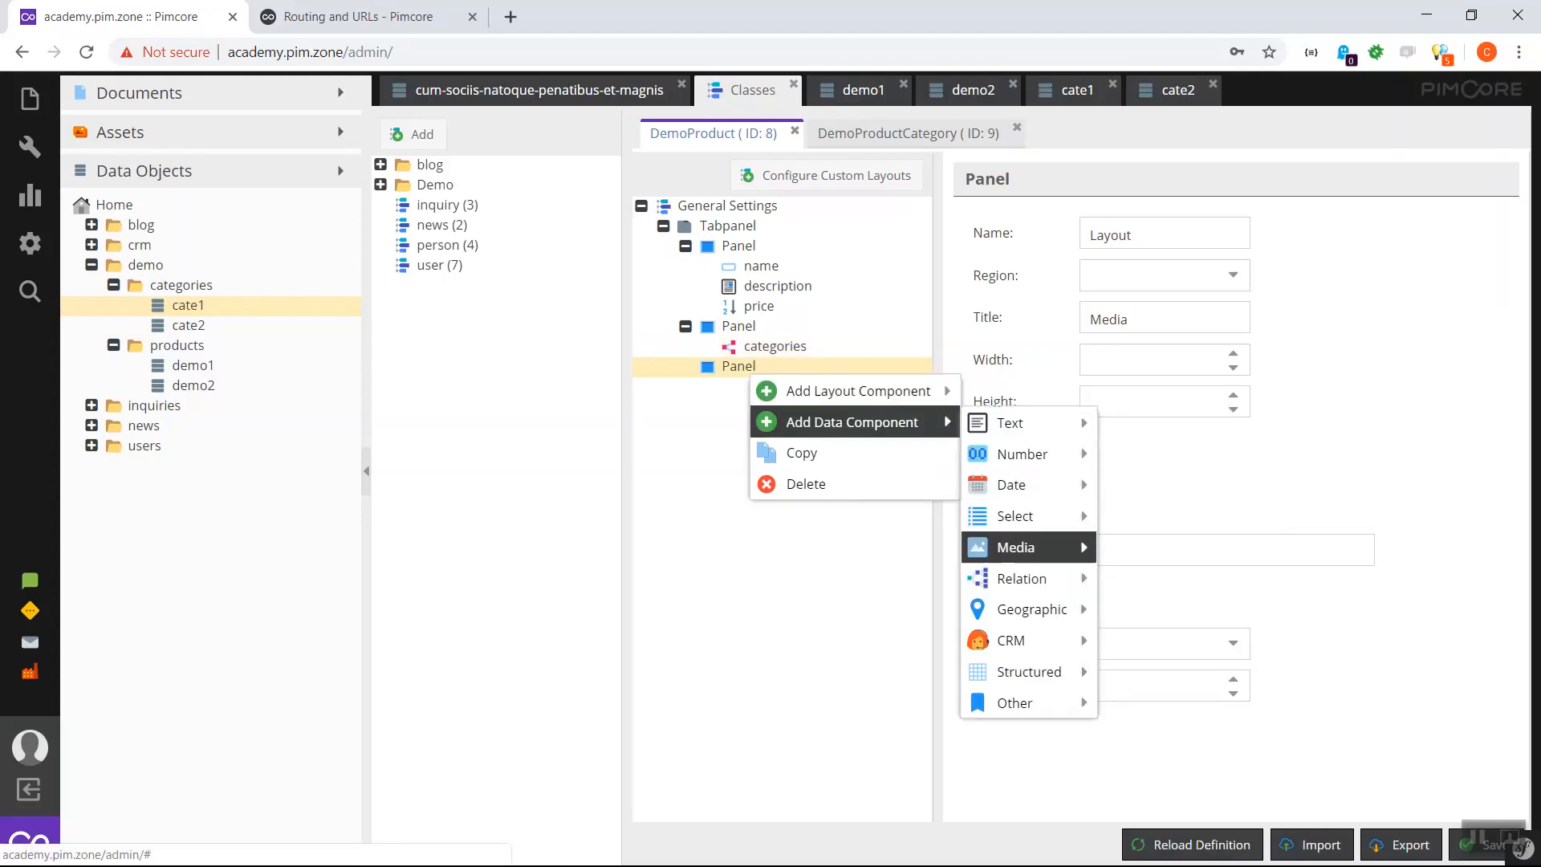
mouse_move(1015, 548)
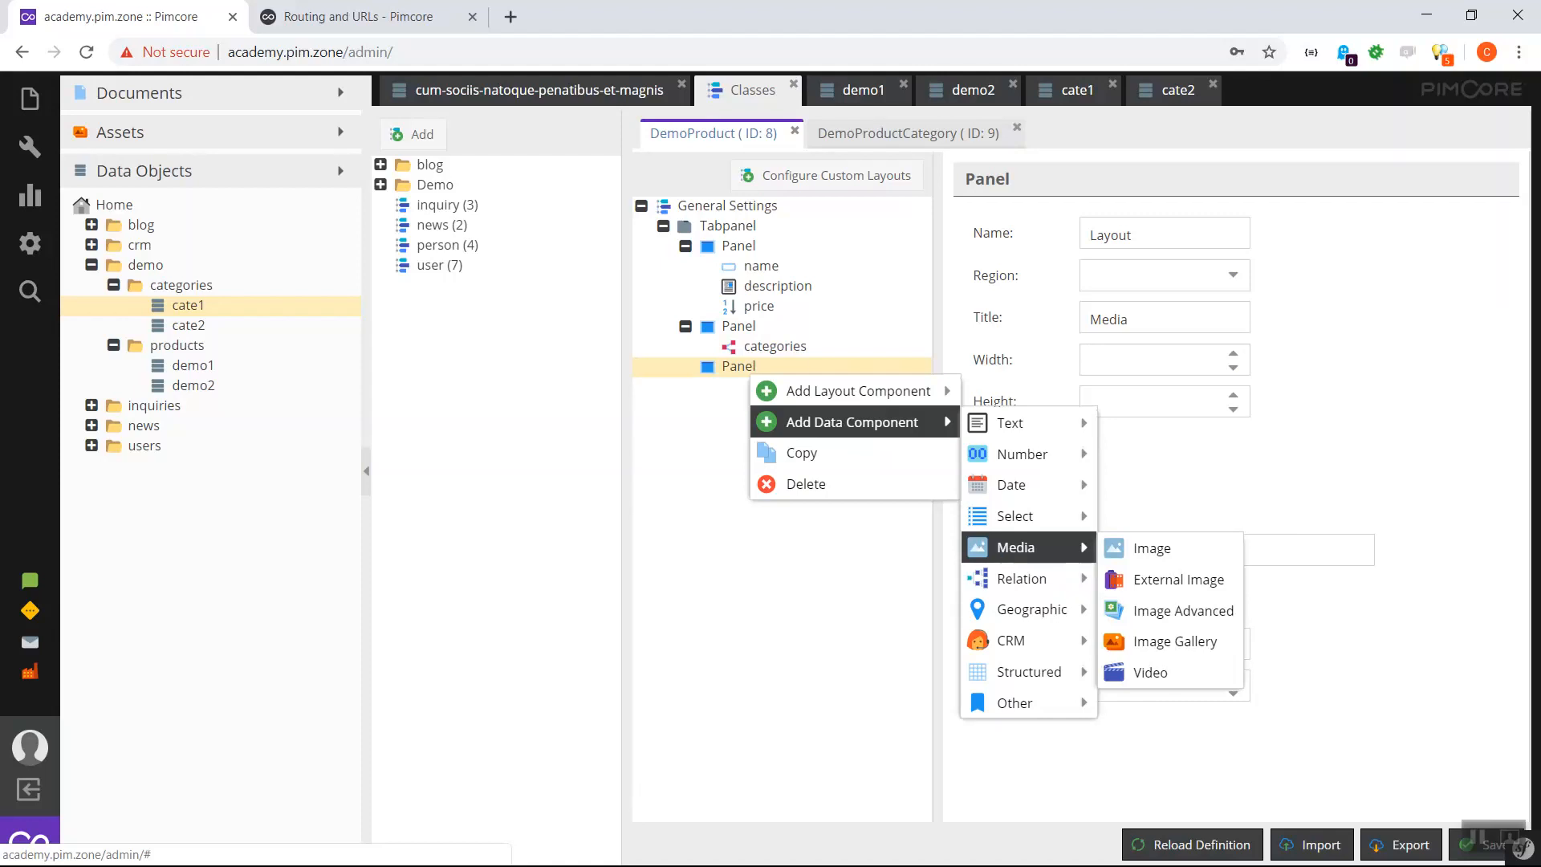
- Add an Image Gallery field named 'gallery' with title 'Gallery' to Media, and save the class
left_click(1174, 641)
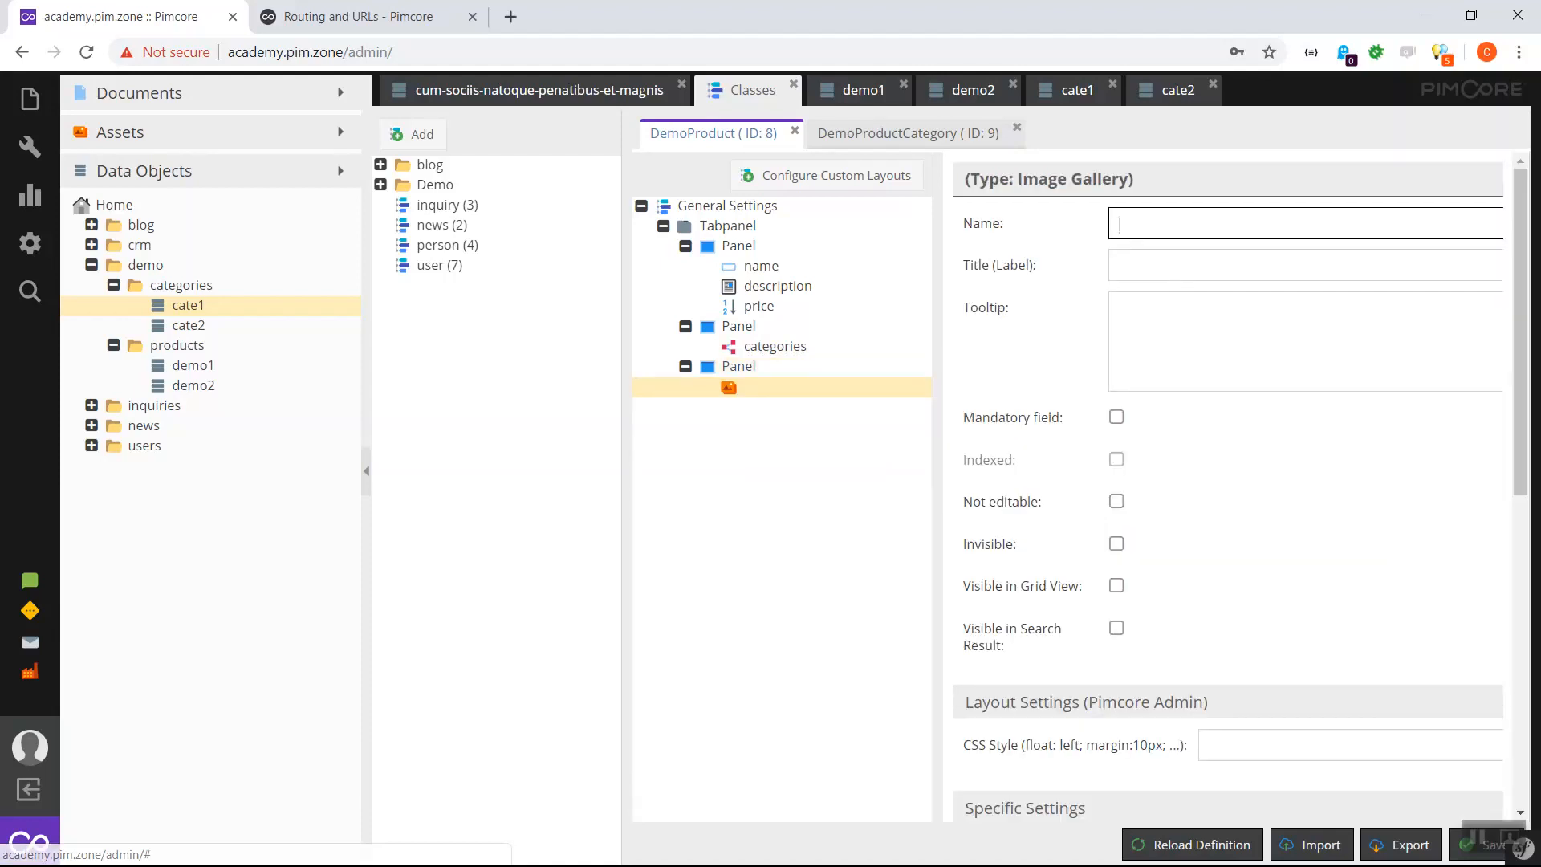
type("gallery")
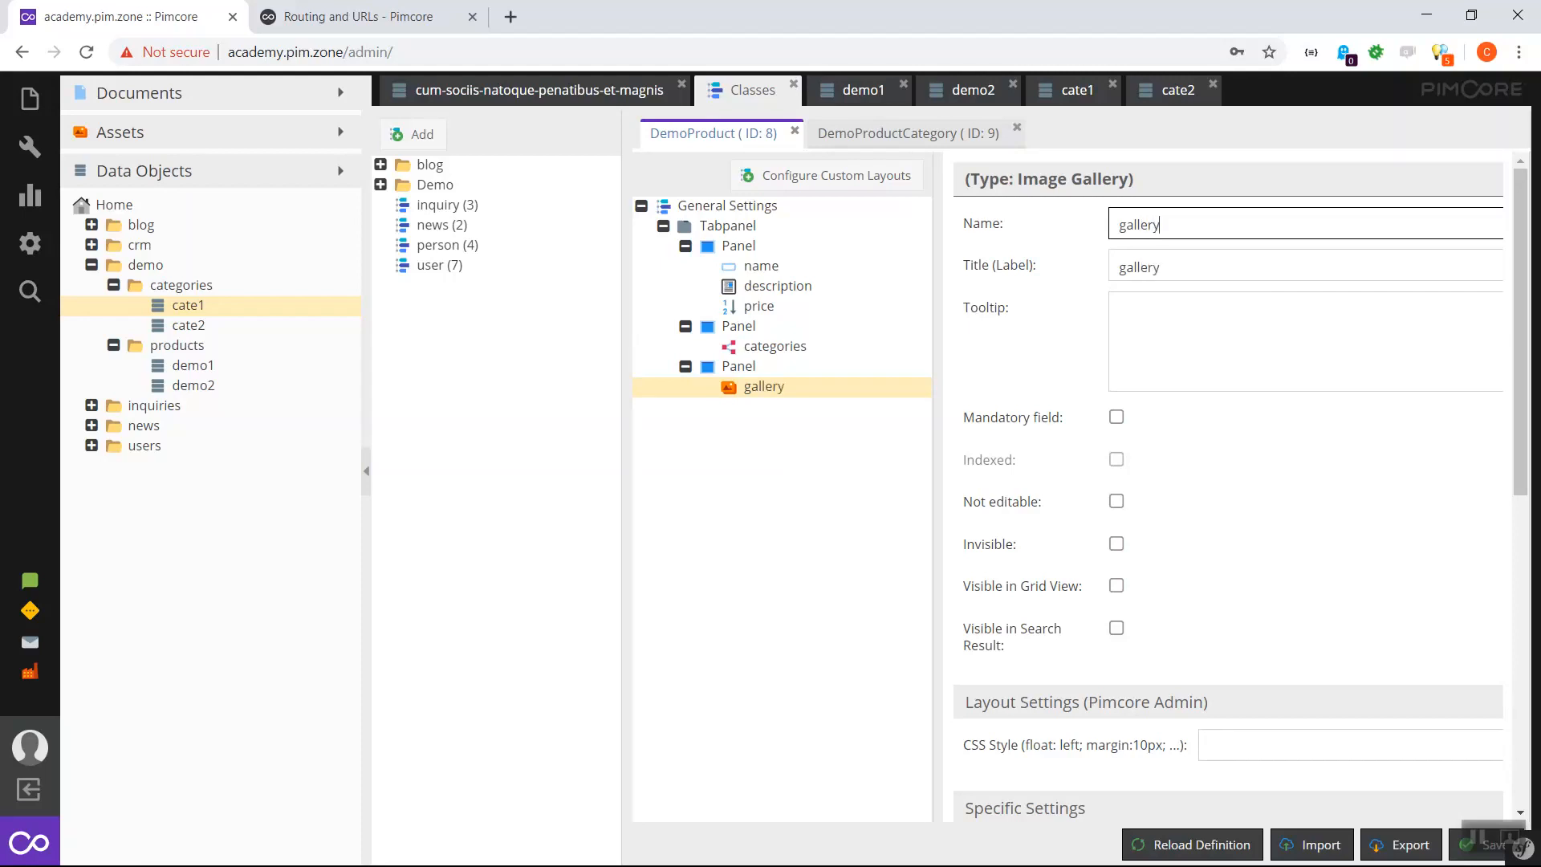
key("Tab")
key("Home")
key("Delete")
type("G")
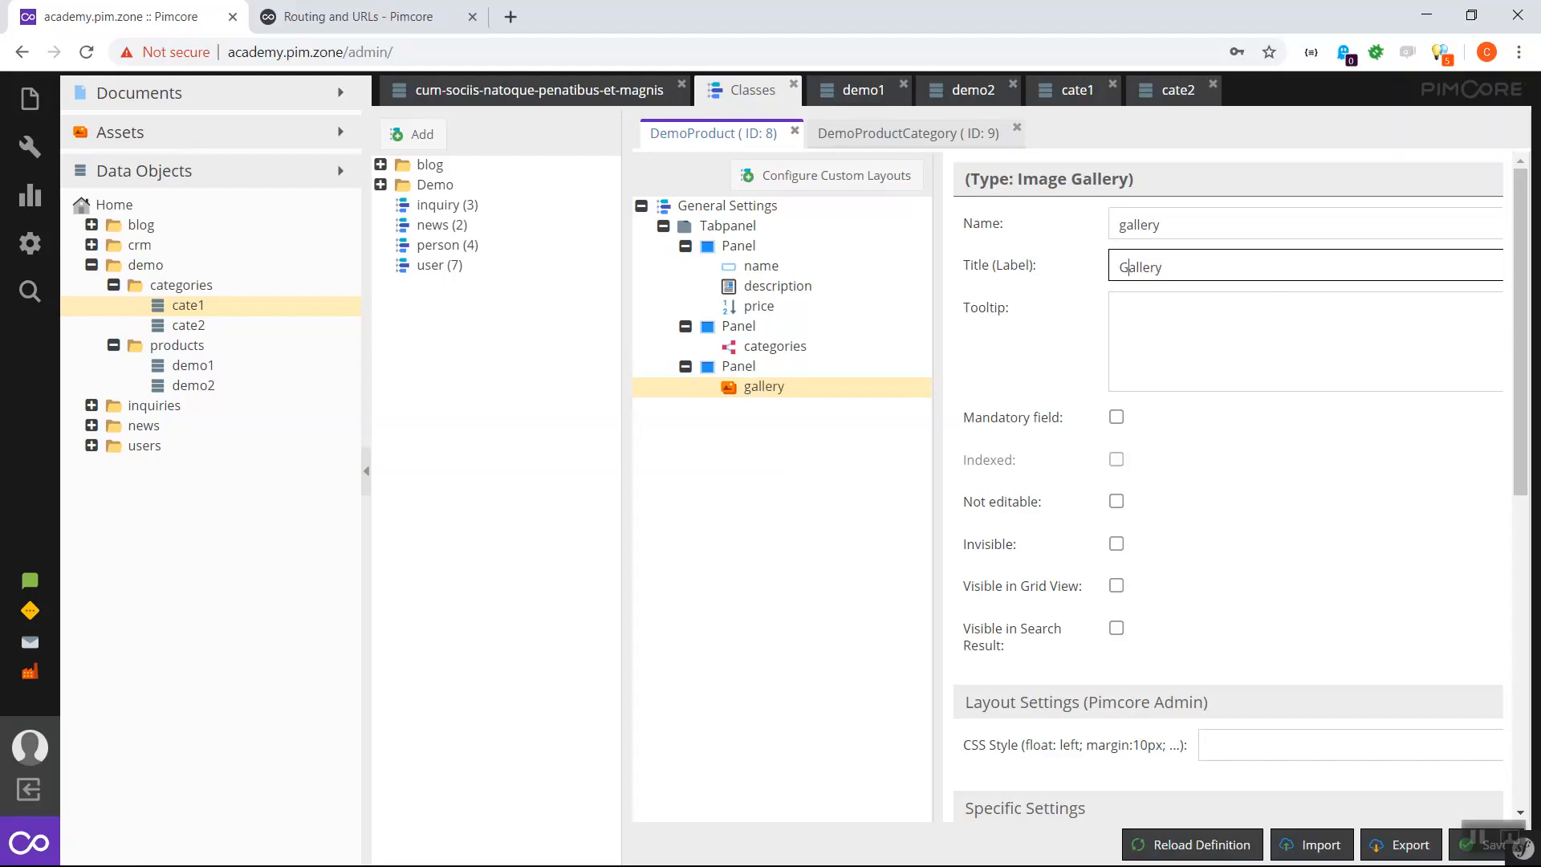
scroll(1228, 505, "down", 5)
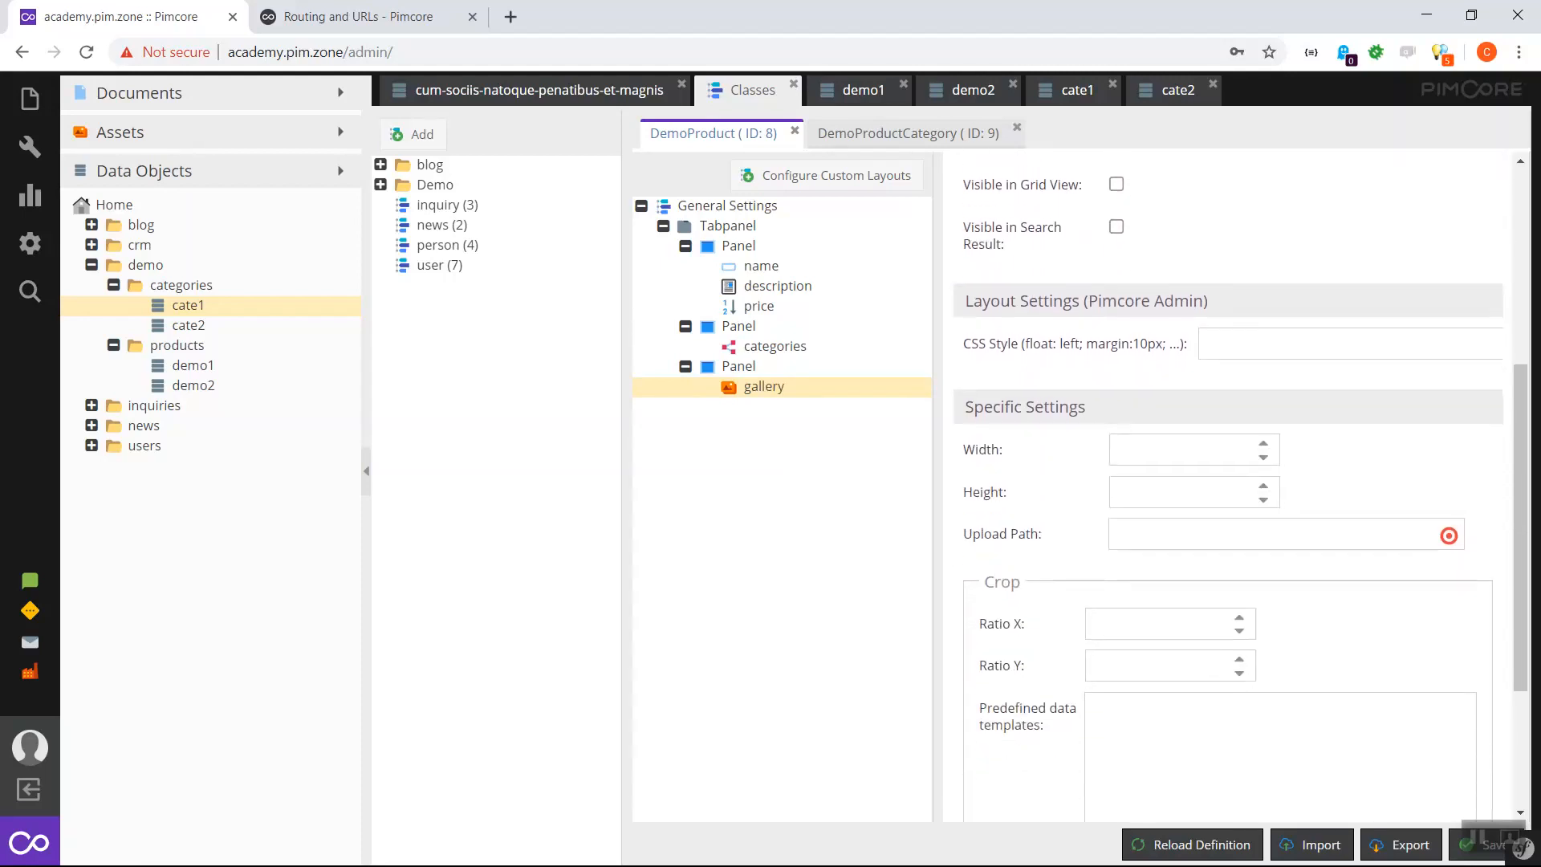
scroll(1228, 505, "down", 1)
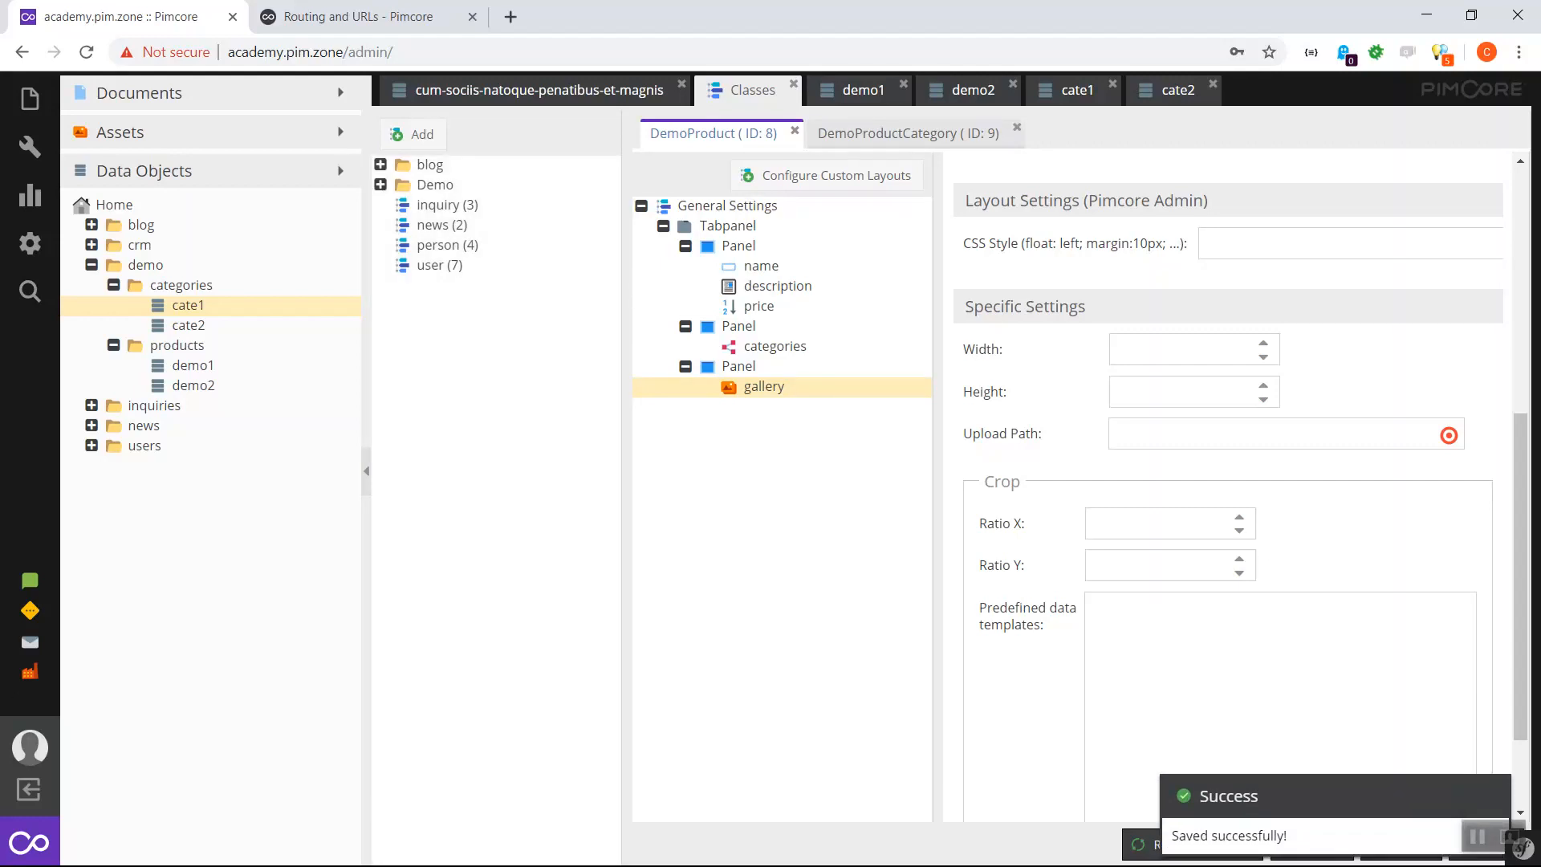
left_click(863, 91)
- Reload demo1 and drag dsc04399.jpg from the examples/italy asset folder into its Media gallery
left_click(819, 138)
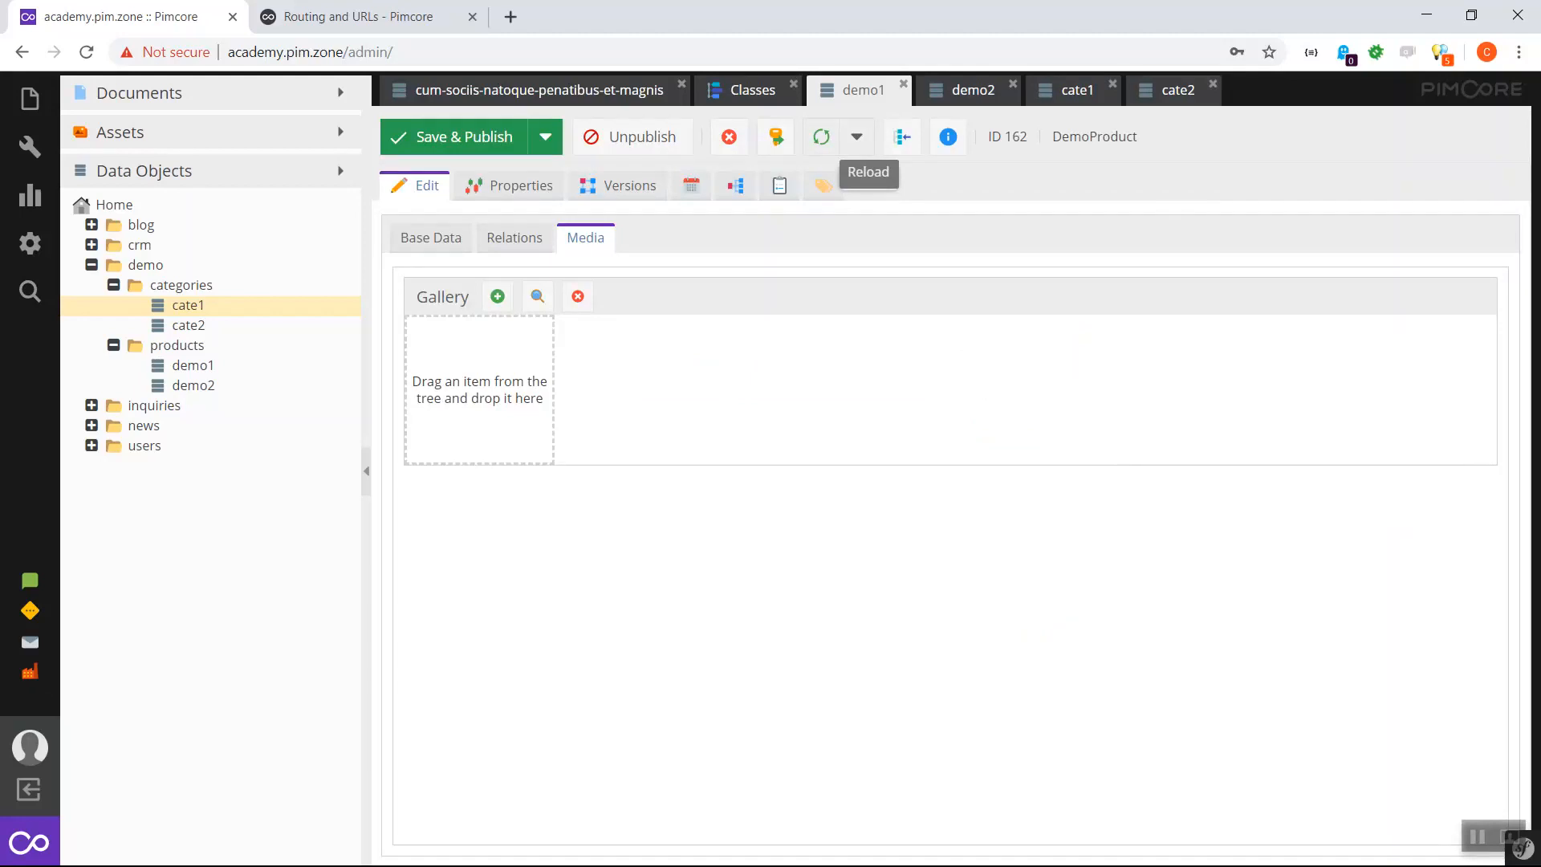
left_click(431, 238)
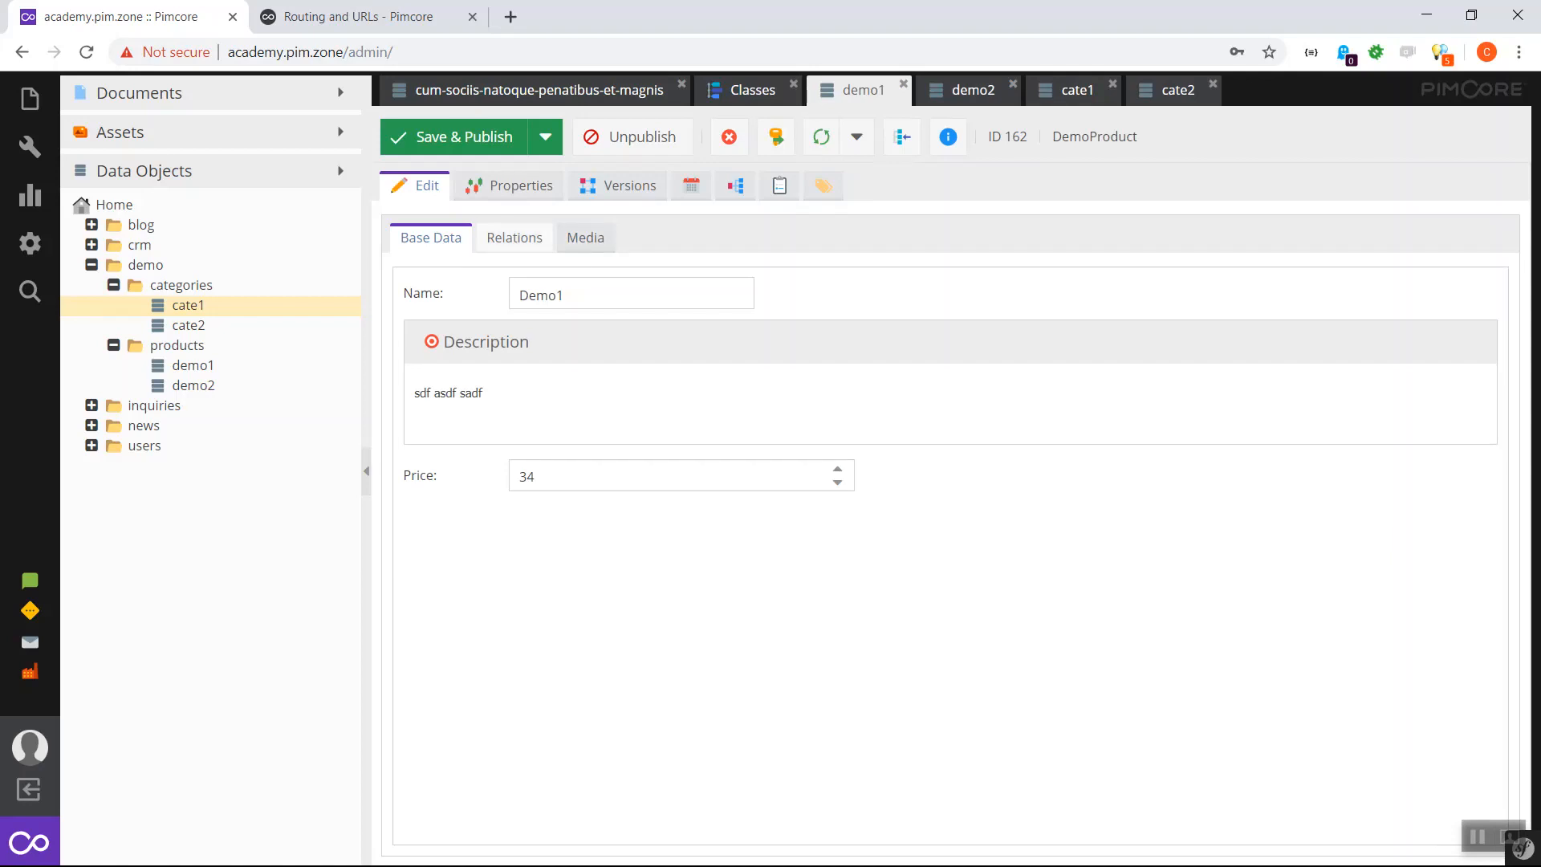
left_click(515, 237)
left_click(585, 237)
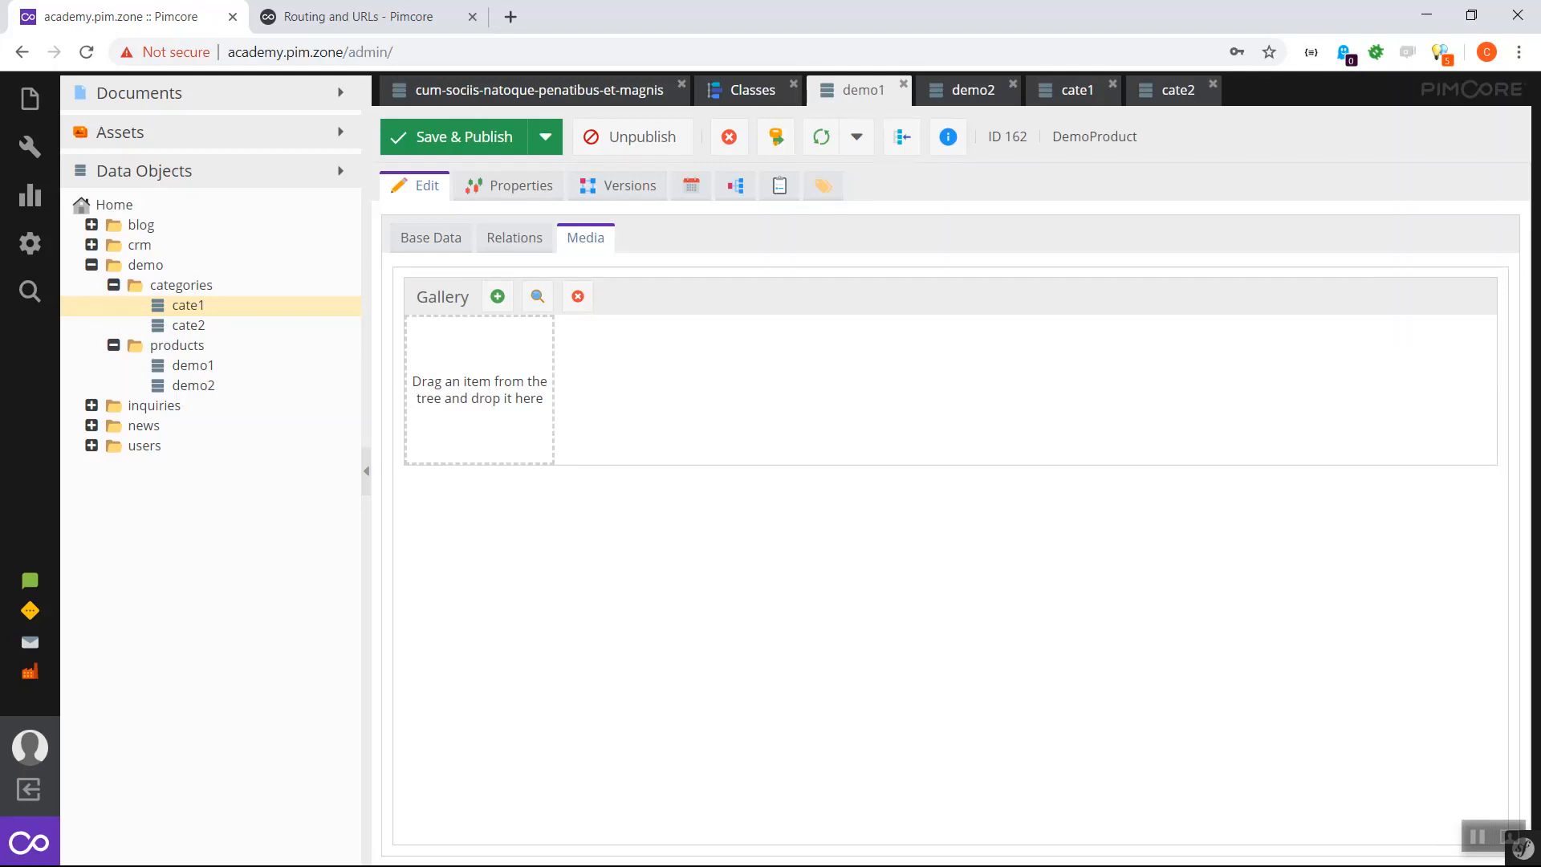
left_click(120, 131)
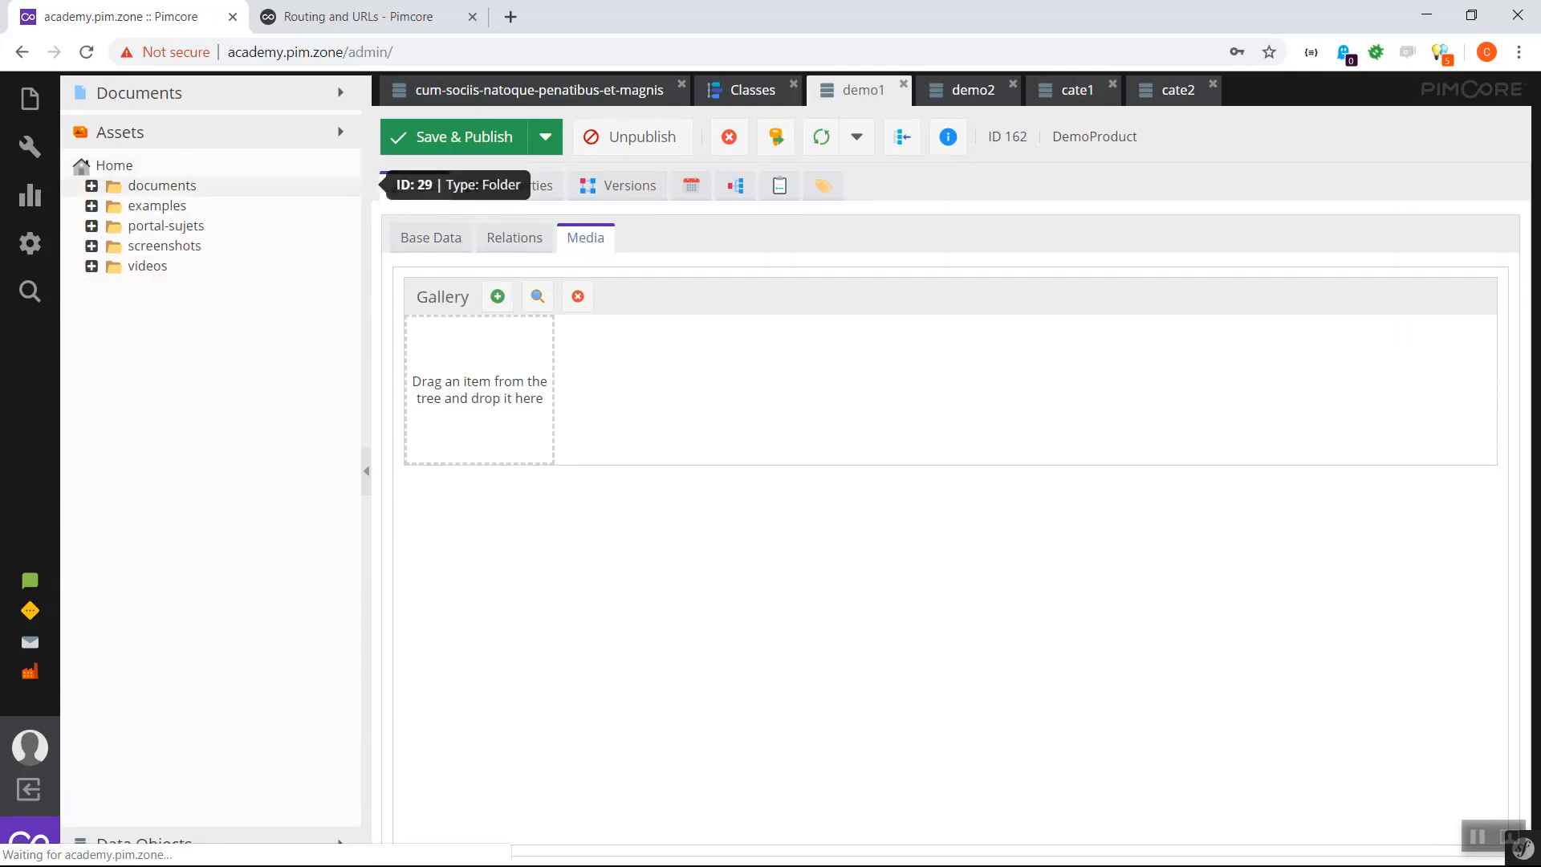
left_click(91, 205)
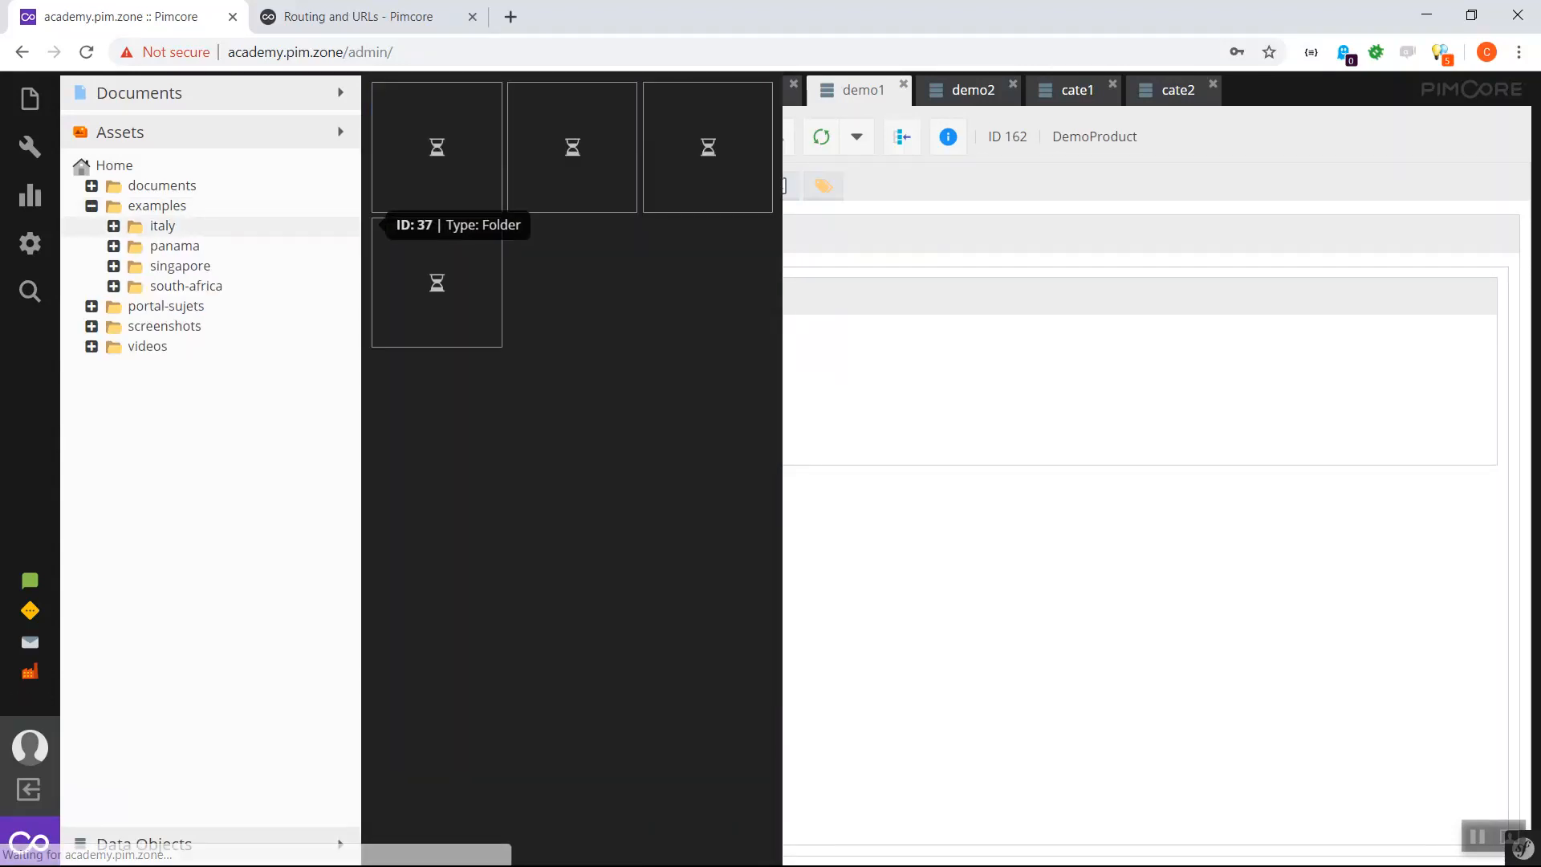
left_click(113, 225)
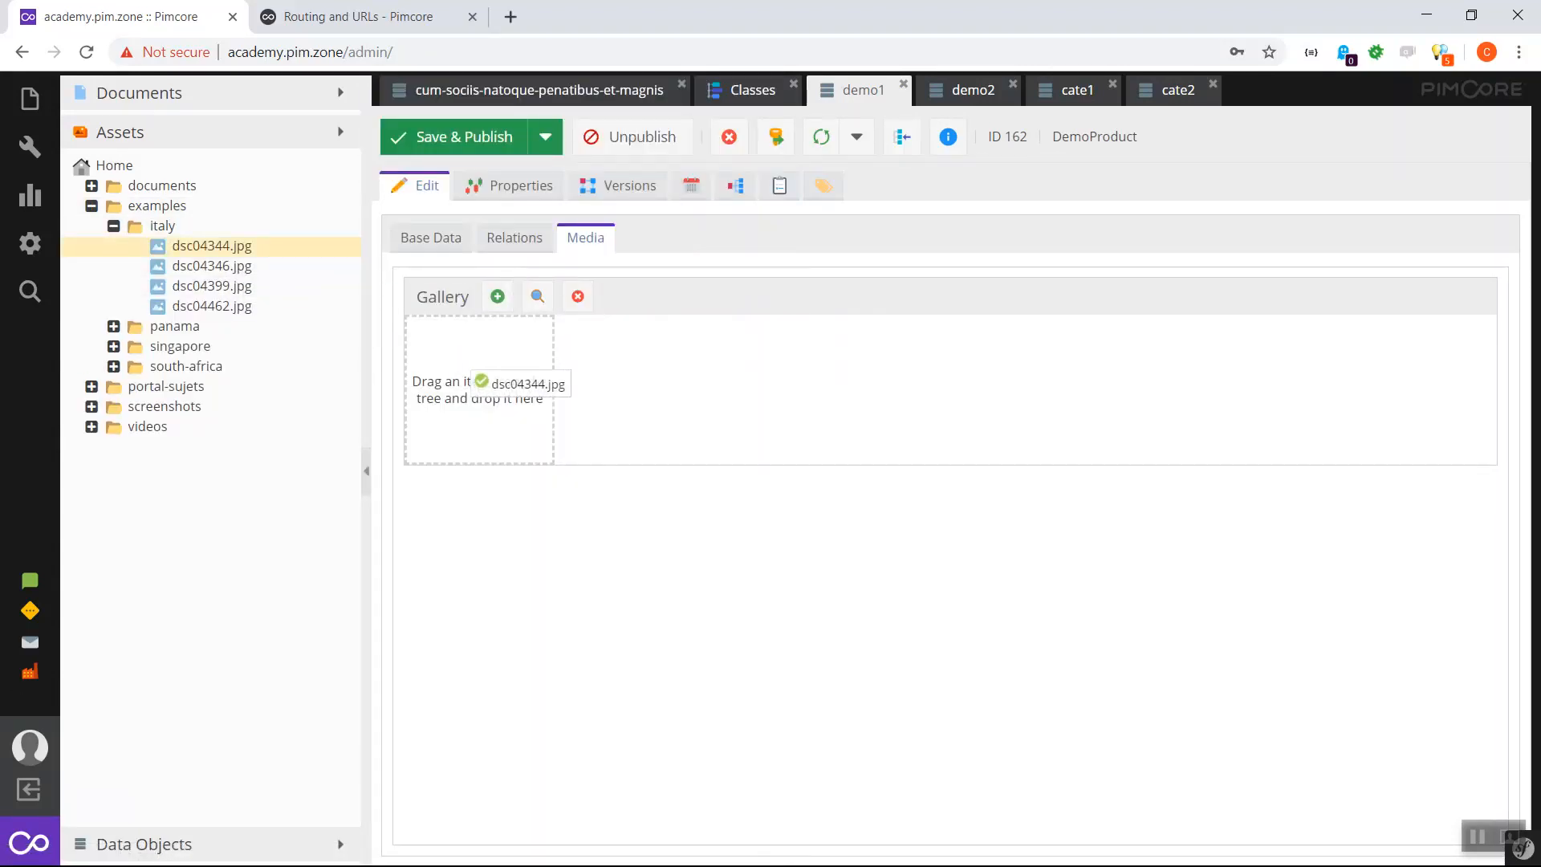
left_click_drag(212, 286, 626, 385)
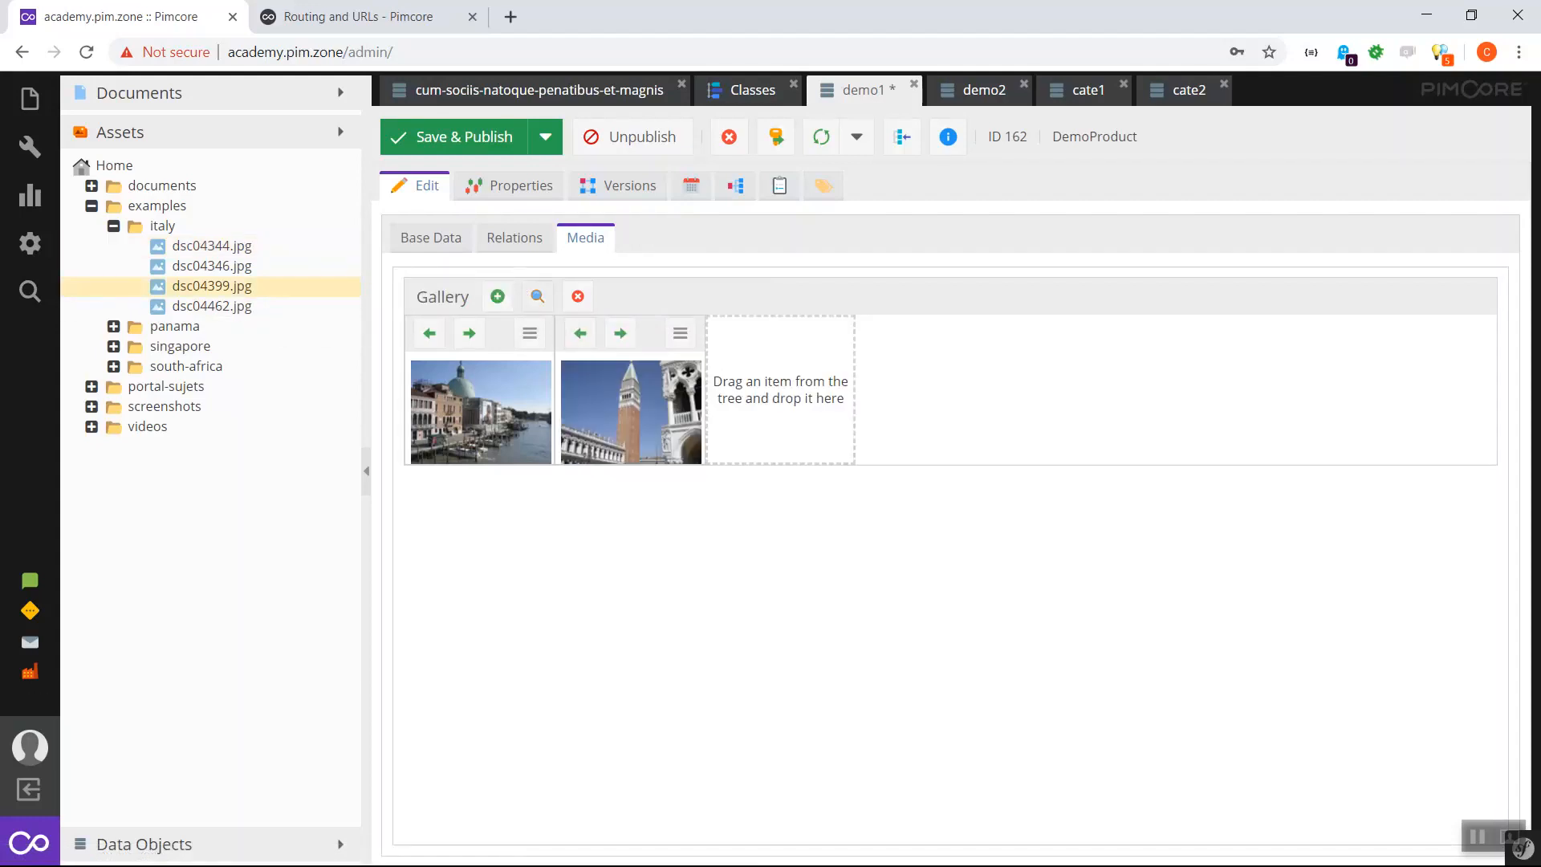
- Add slide-03.jpg to the gallery through the asset search, then return to the DemoProduct class
left_click(537, 296)
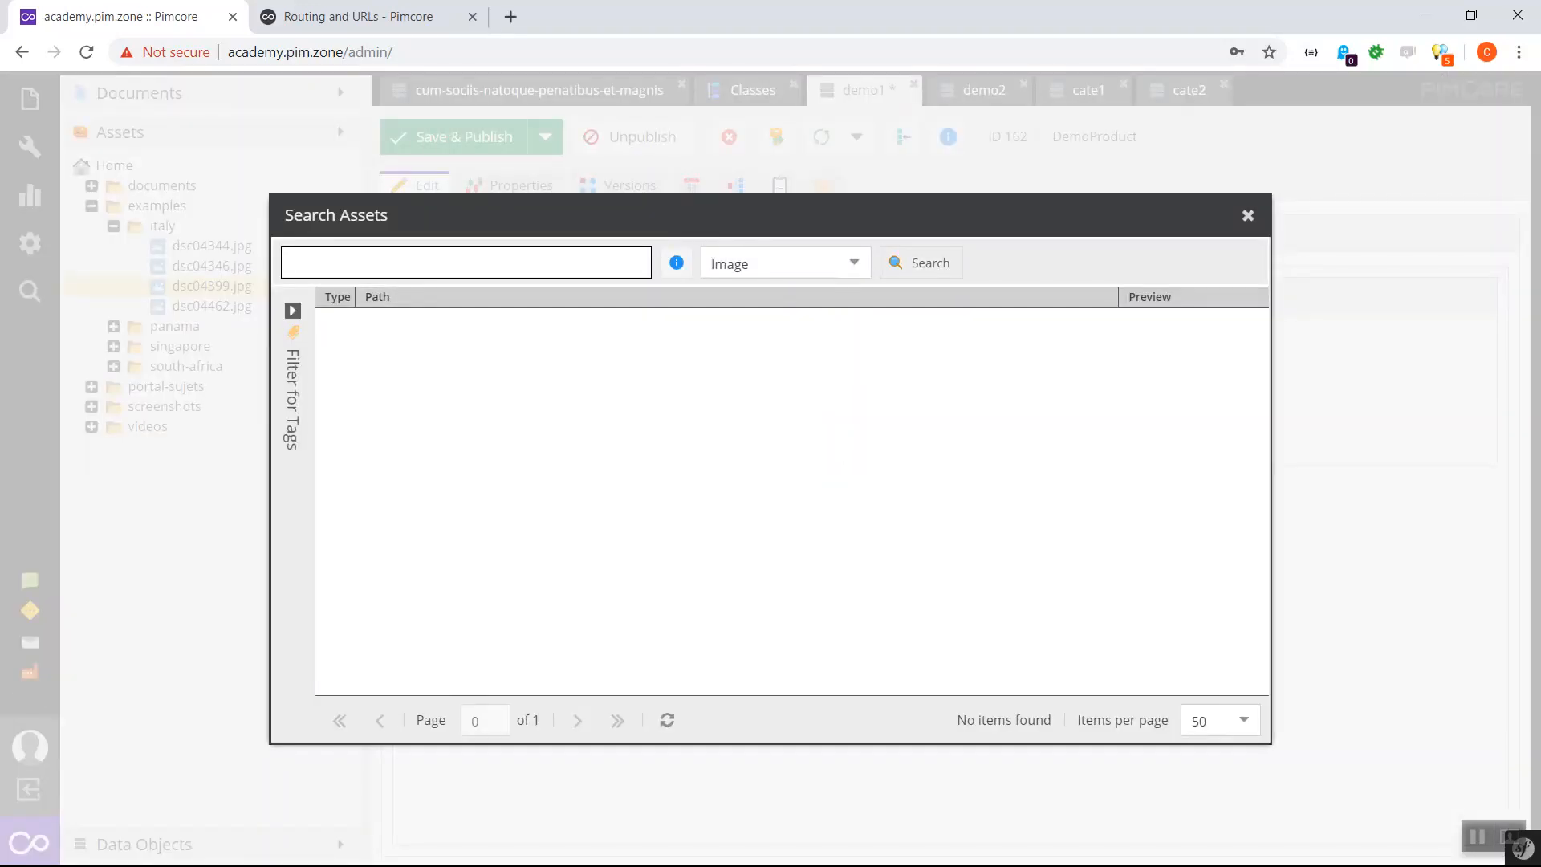
left_click(922, 263)
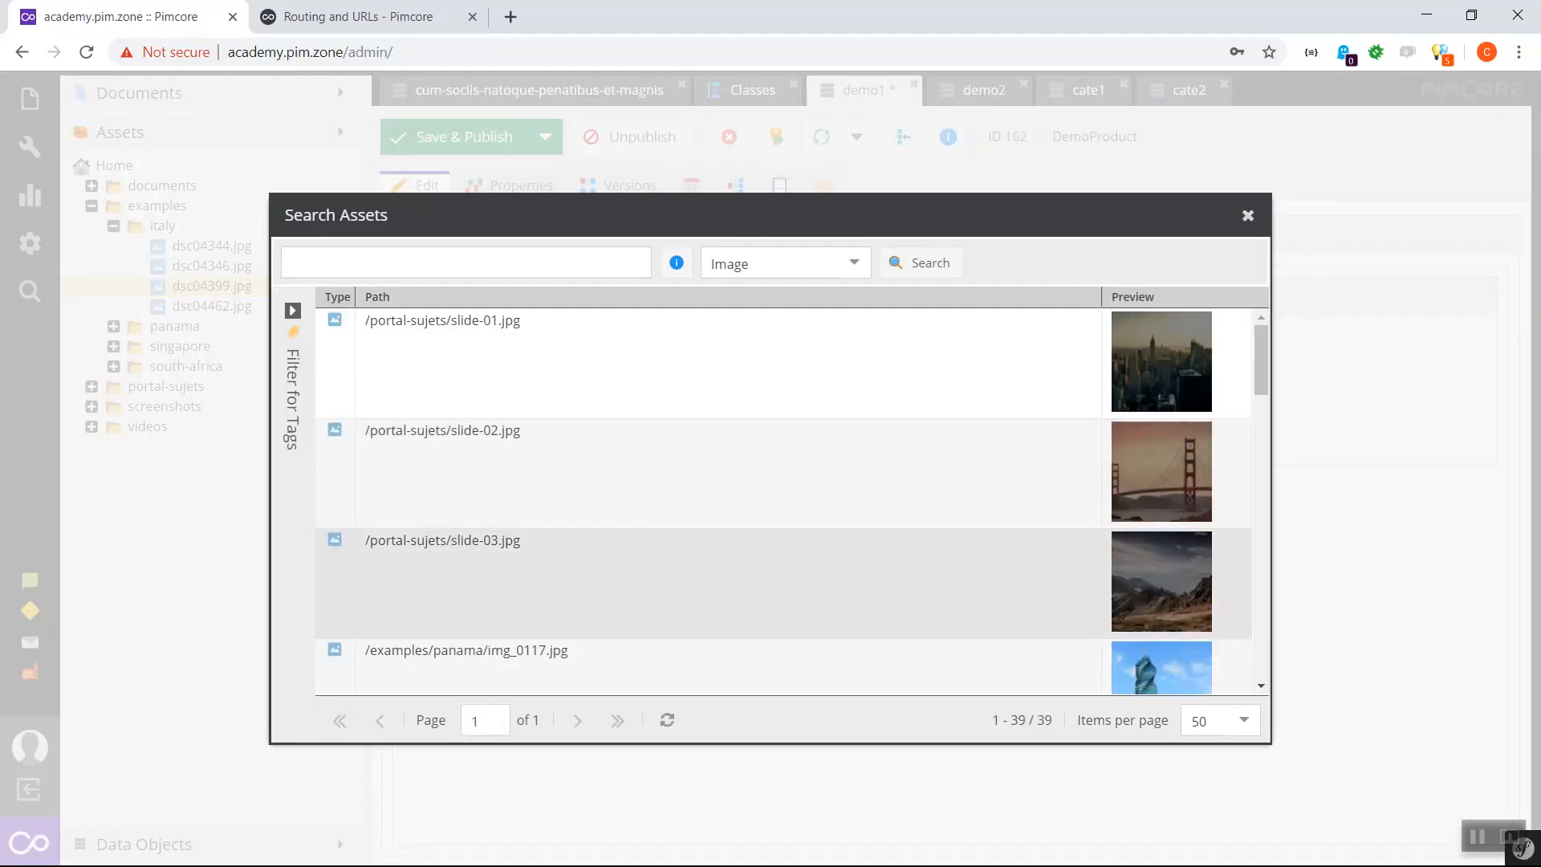
double_click(642, 576)
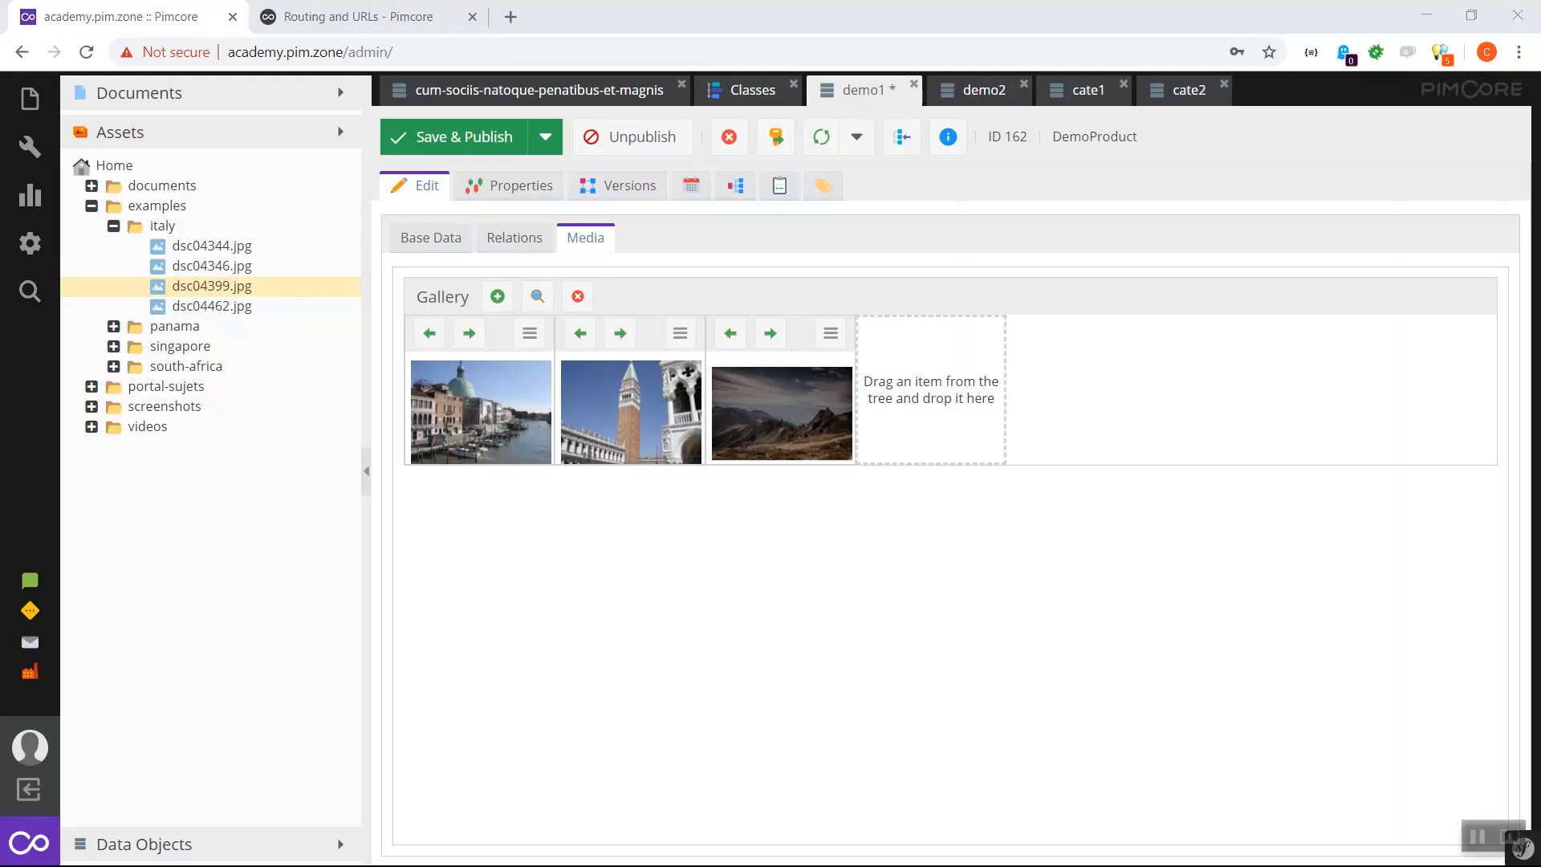
left_click(514, 238)
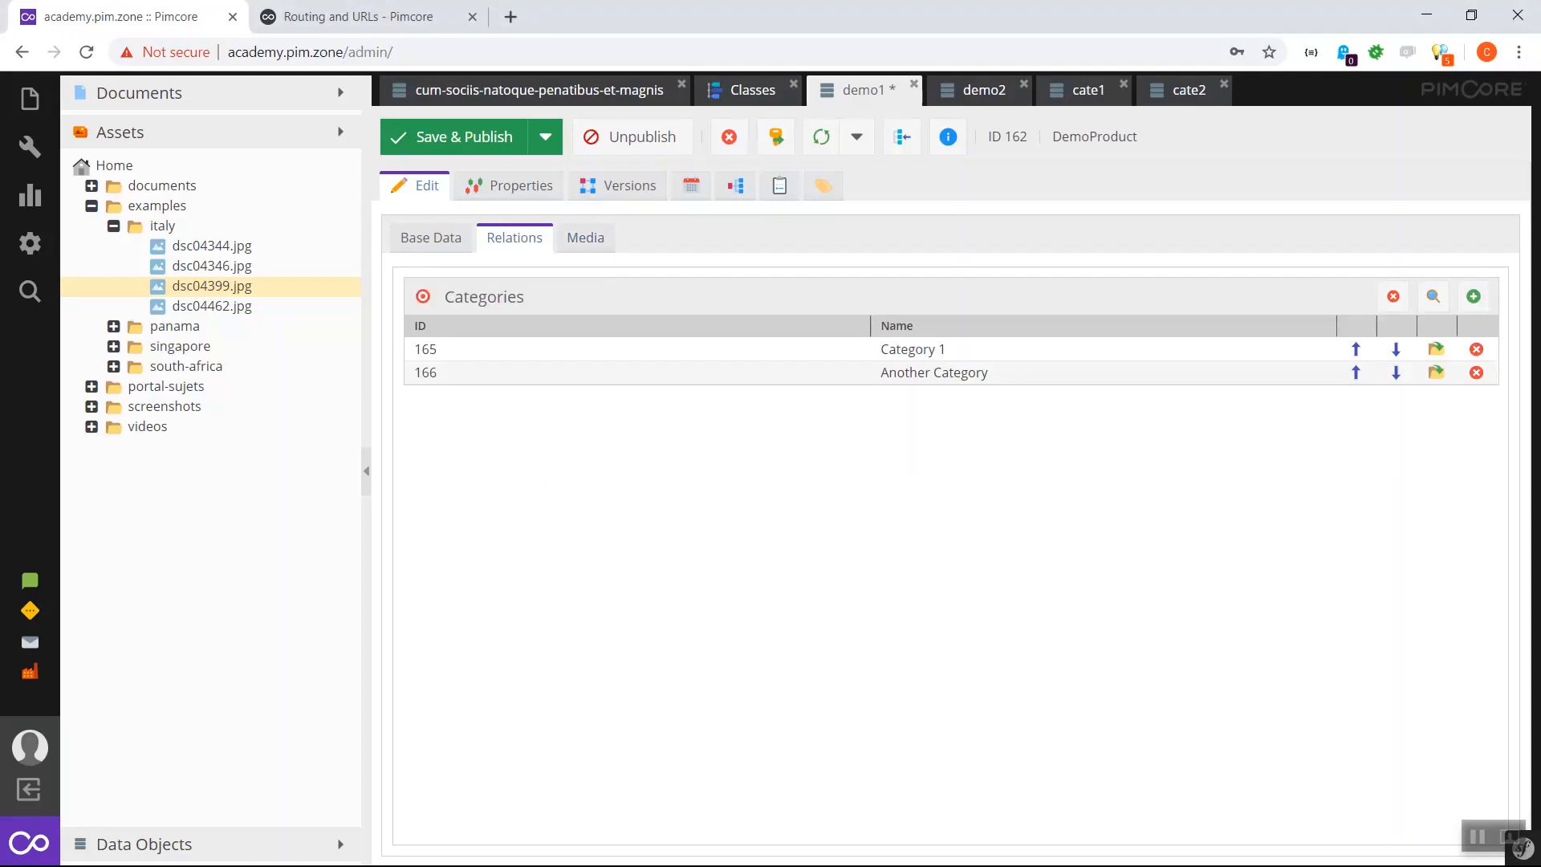
left_click(431, 238)
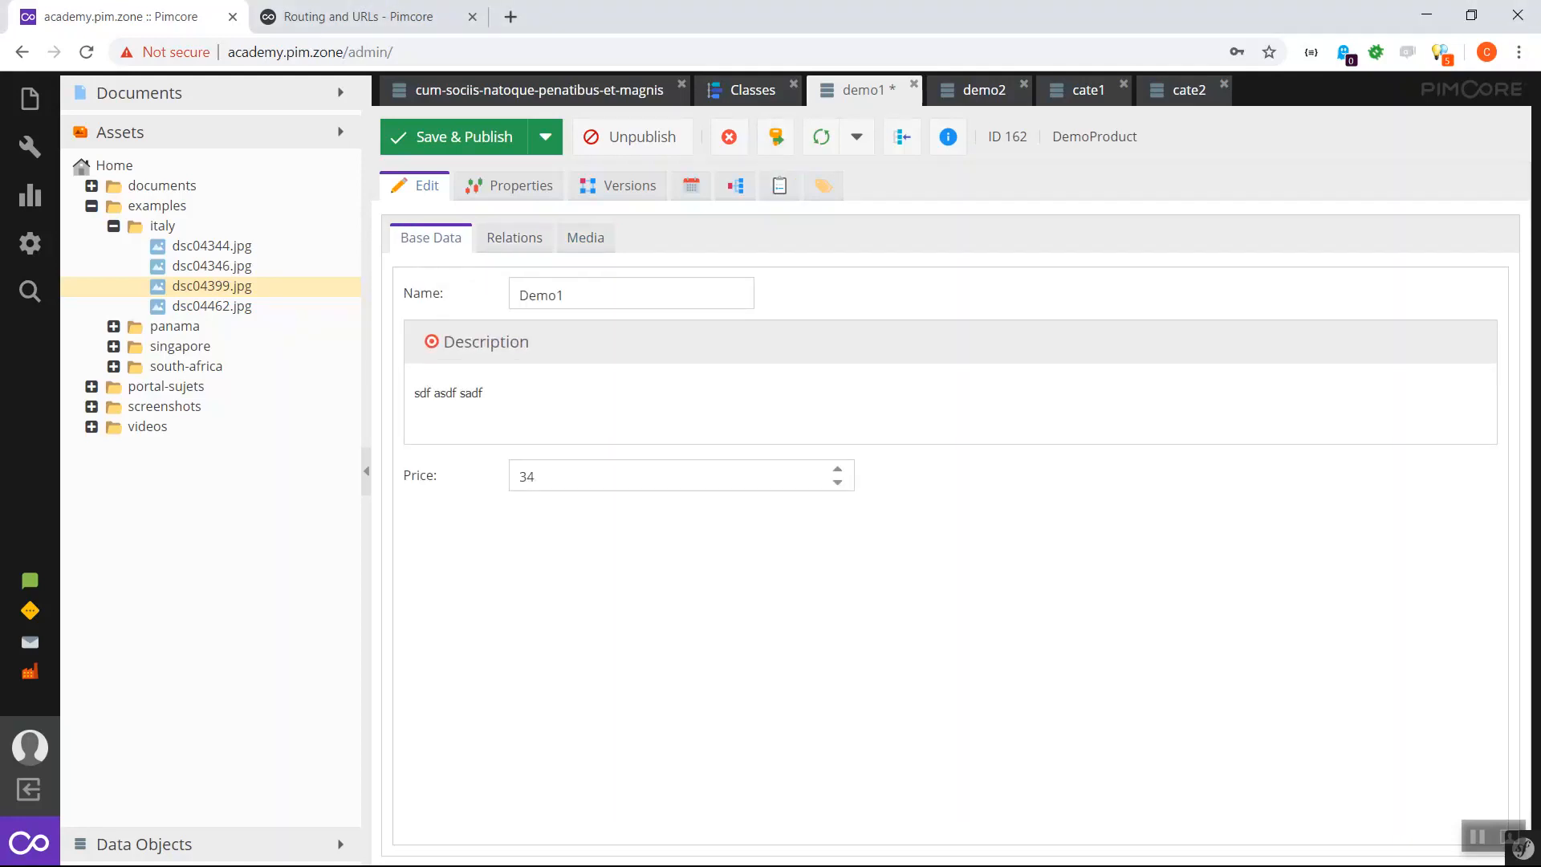
left_click(752, 90)
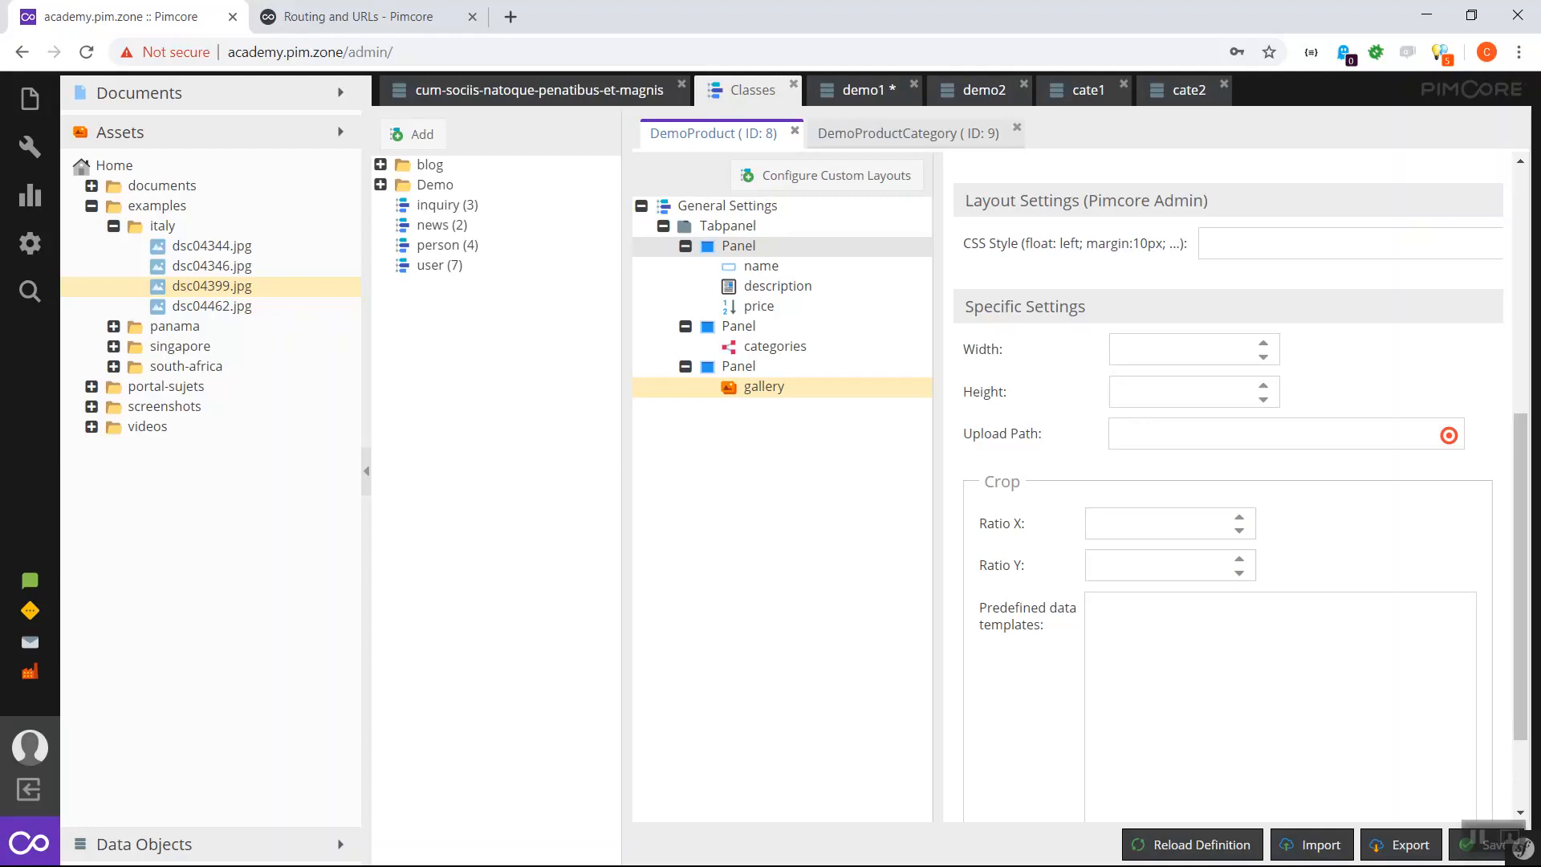
right_click(761, 246)
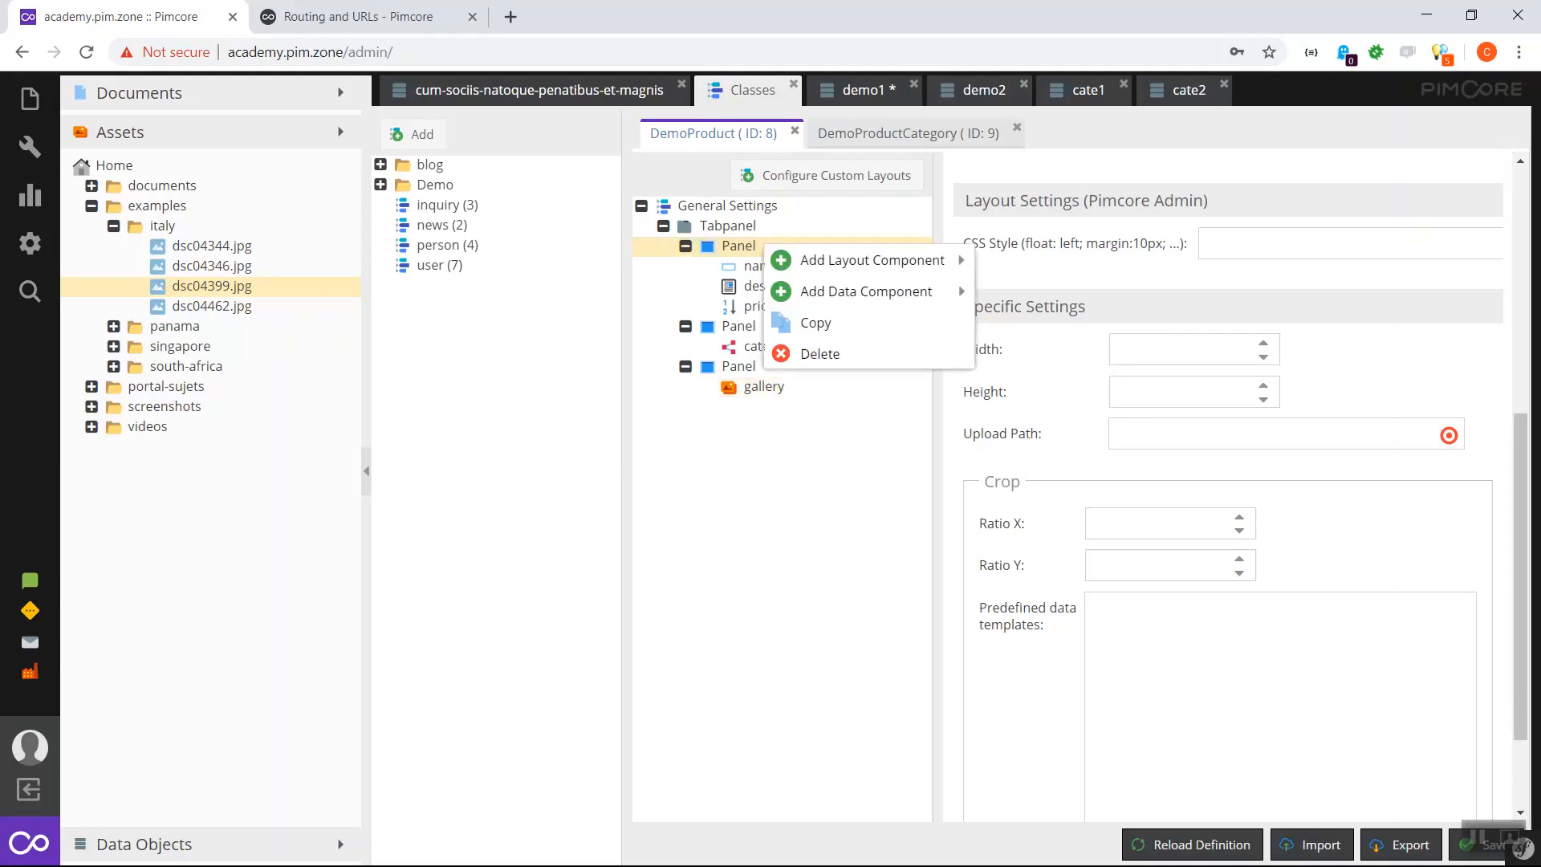
mouse_move(867, 292)
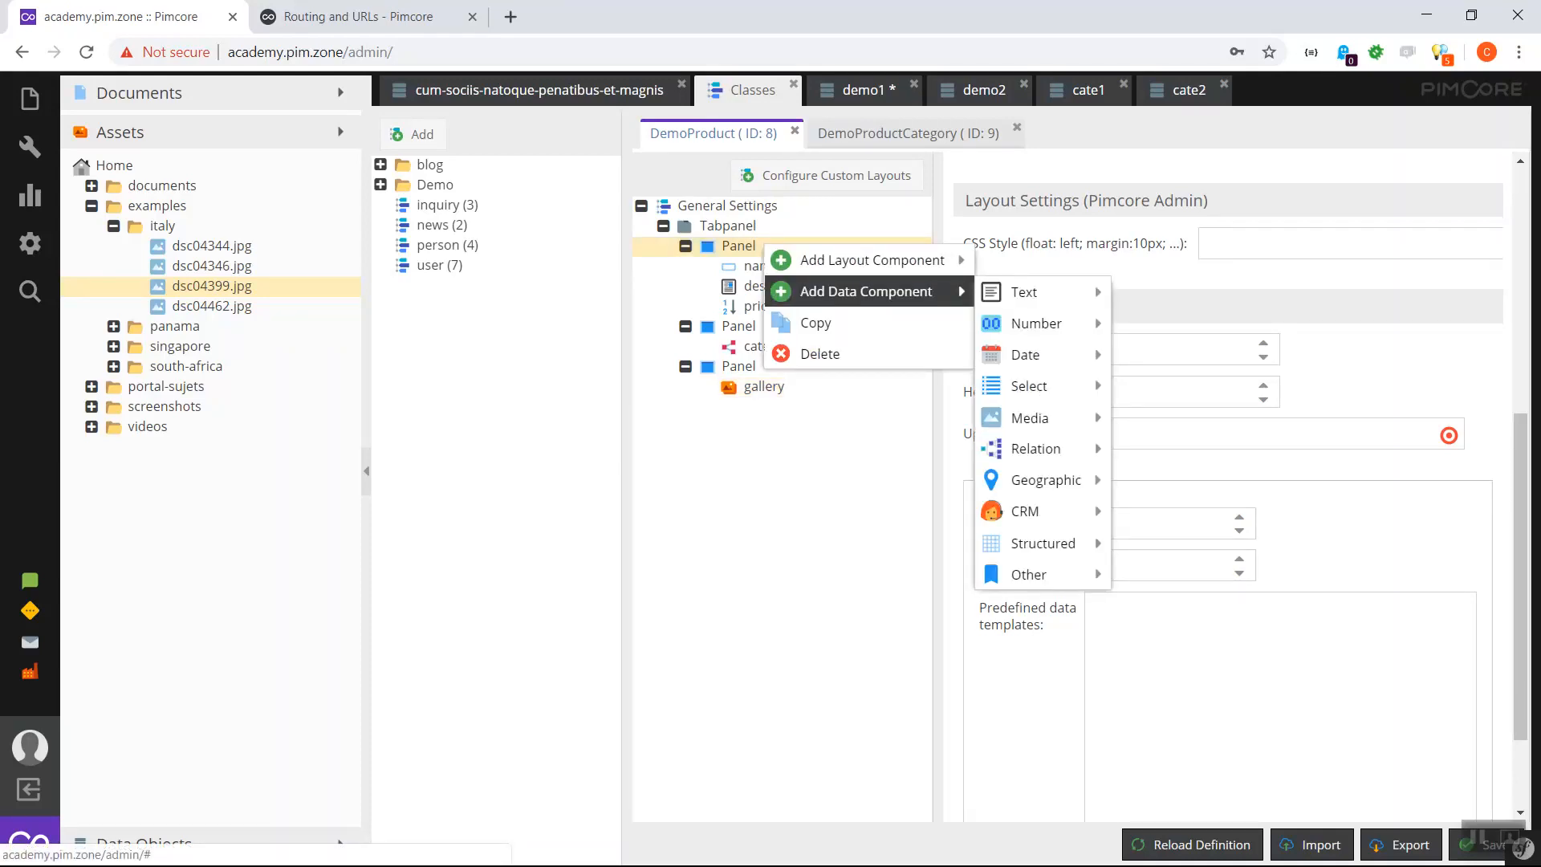
mouse_move(1027, 293)
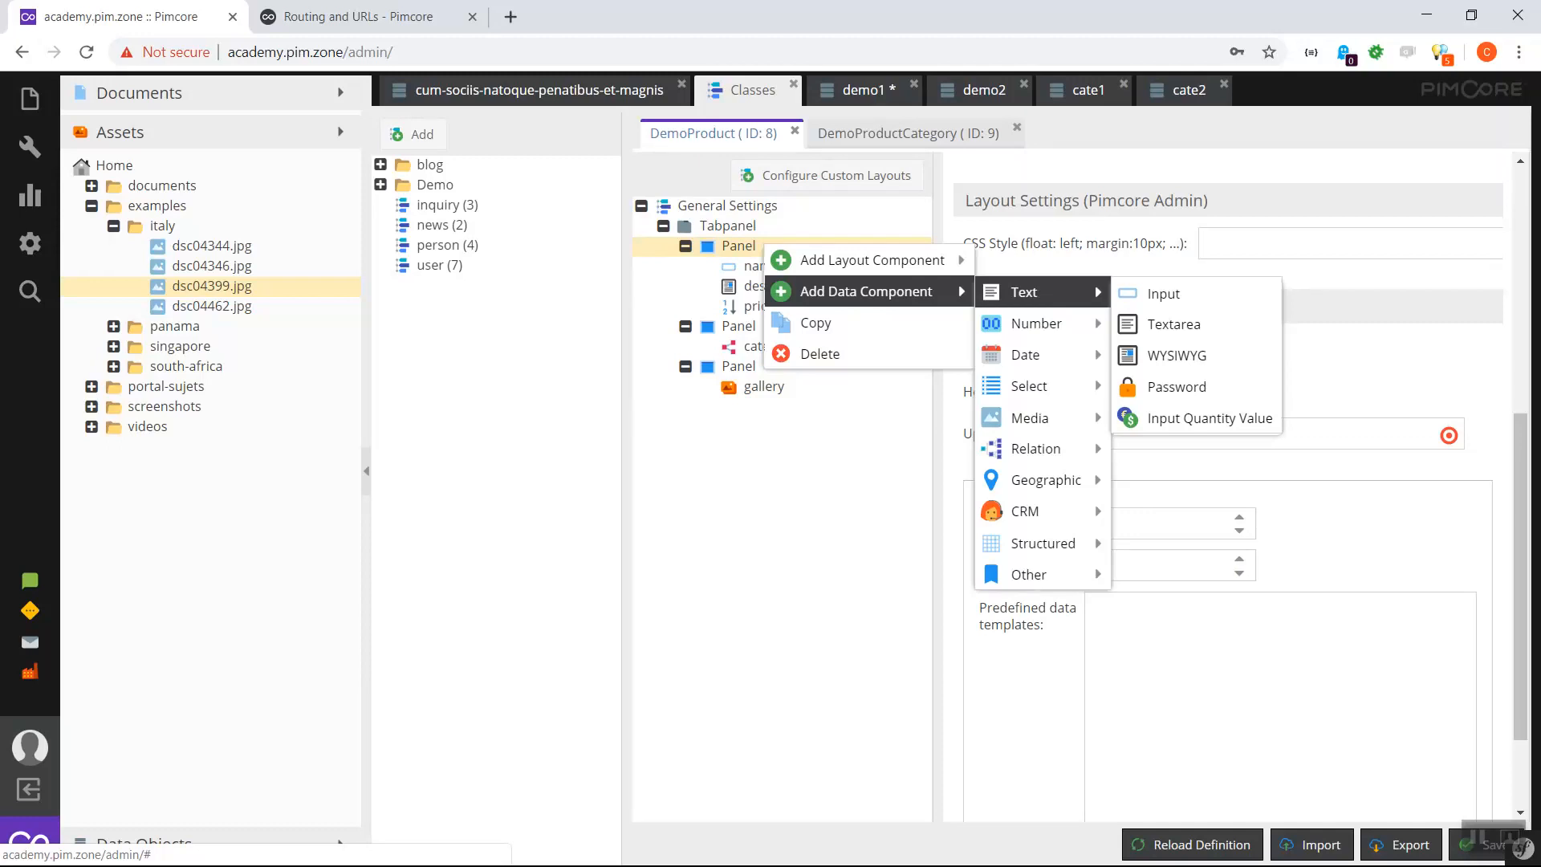
mouse_move(1035, 323)
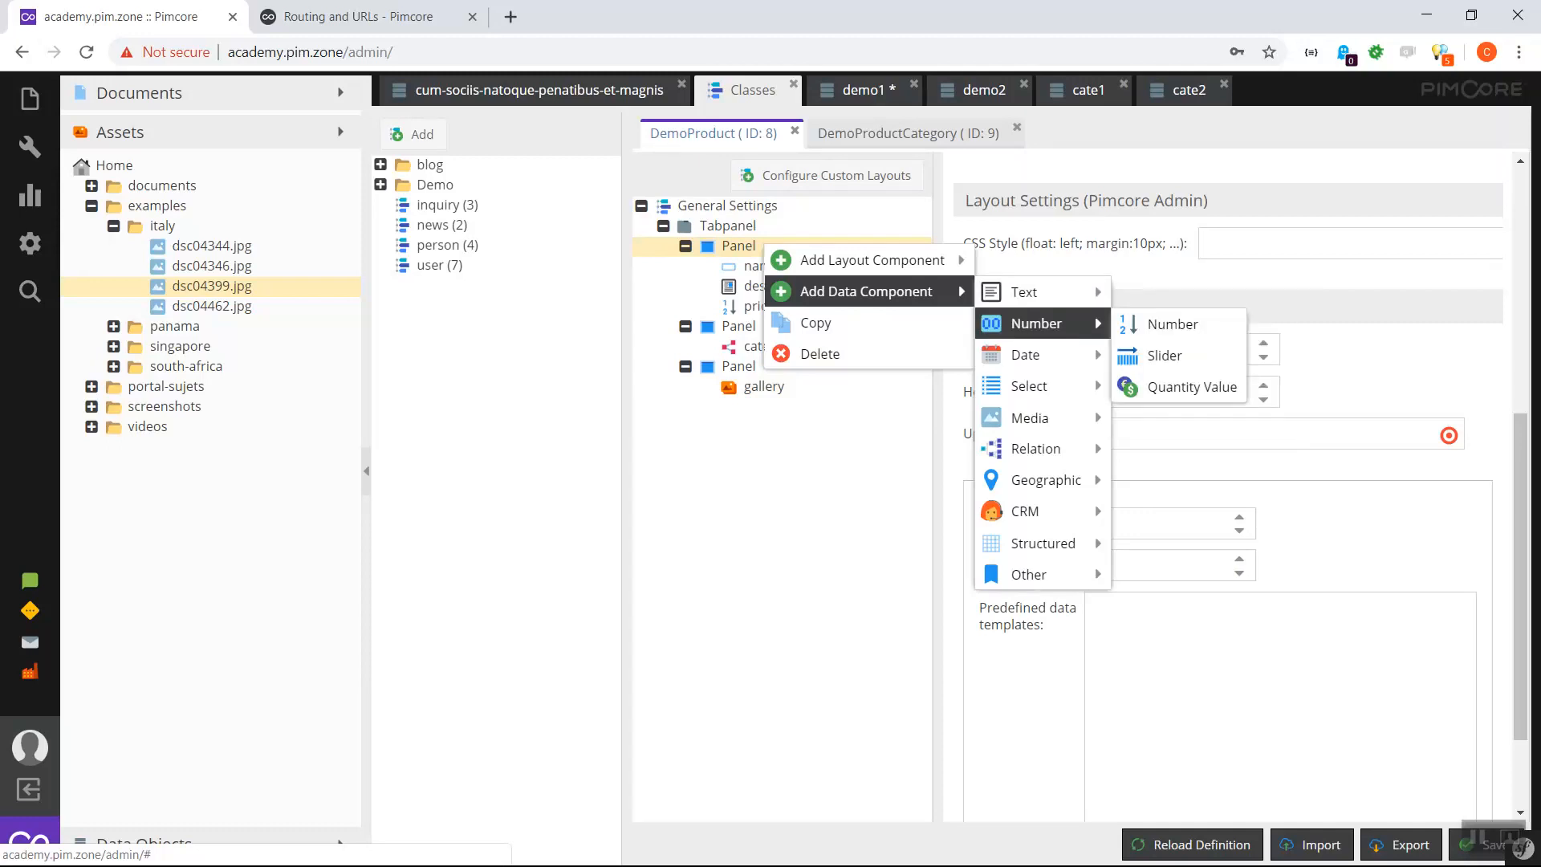
mouse_move(1035, 355)
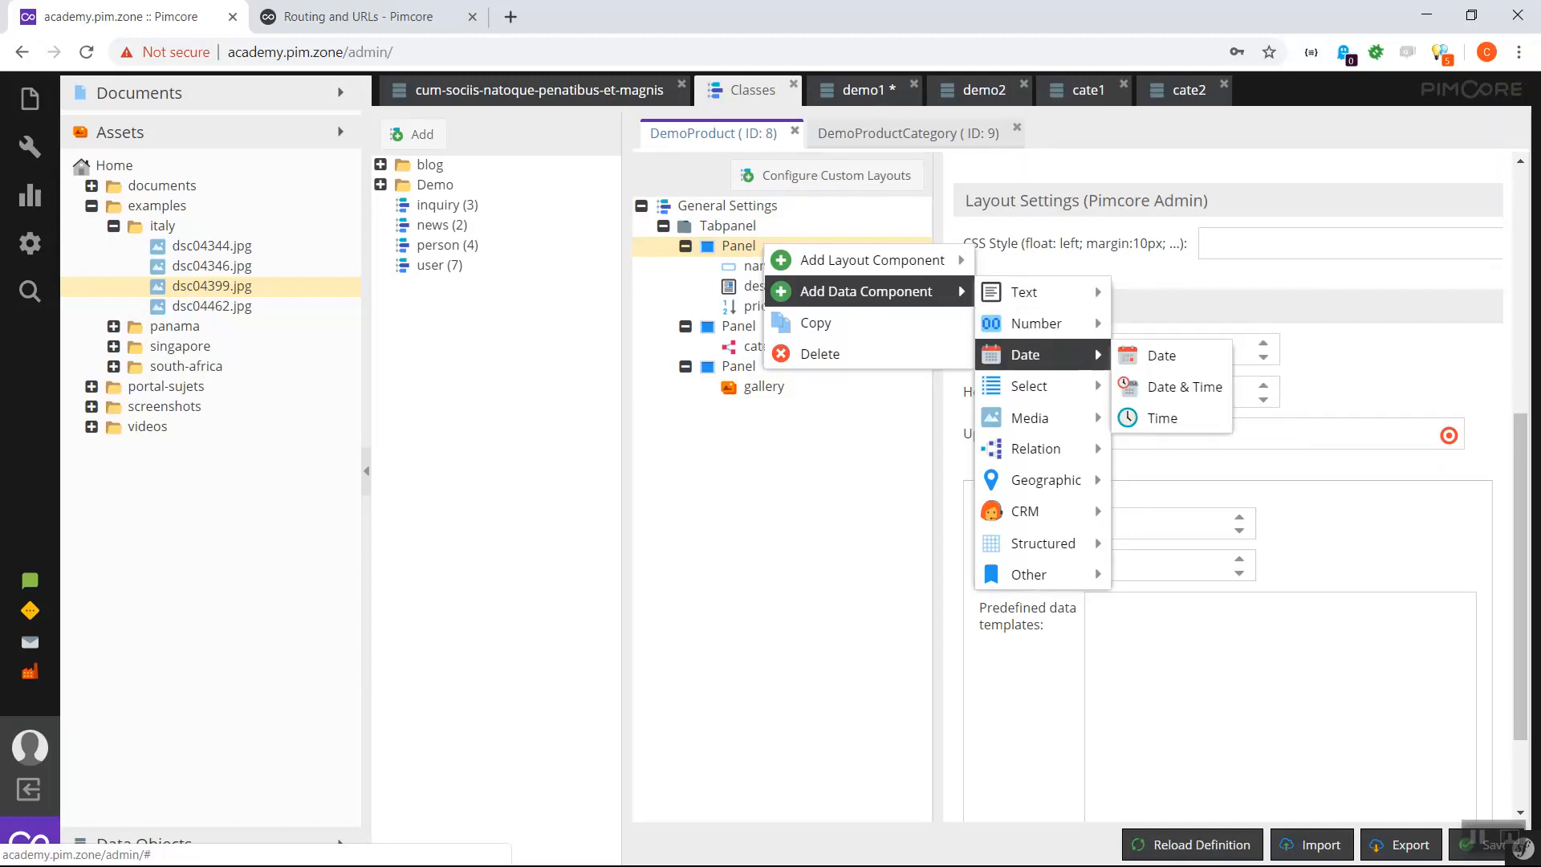
mouse_move(1031, 386)
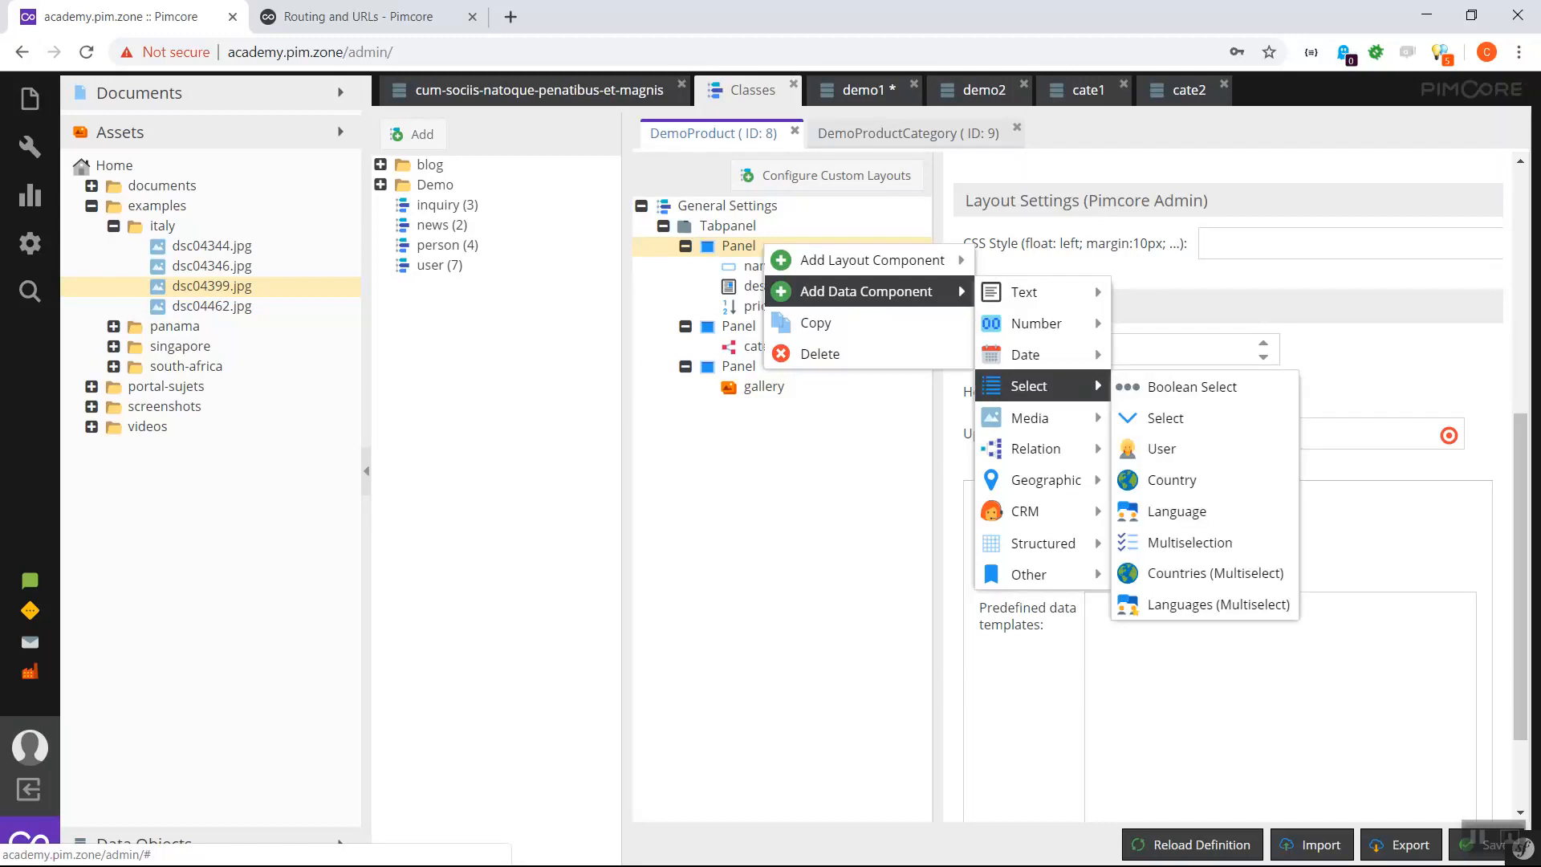
mouse_move(1031, 418)
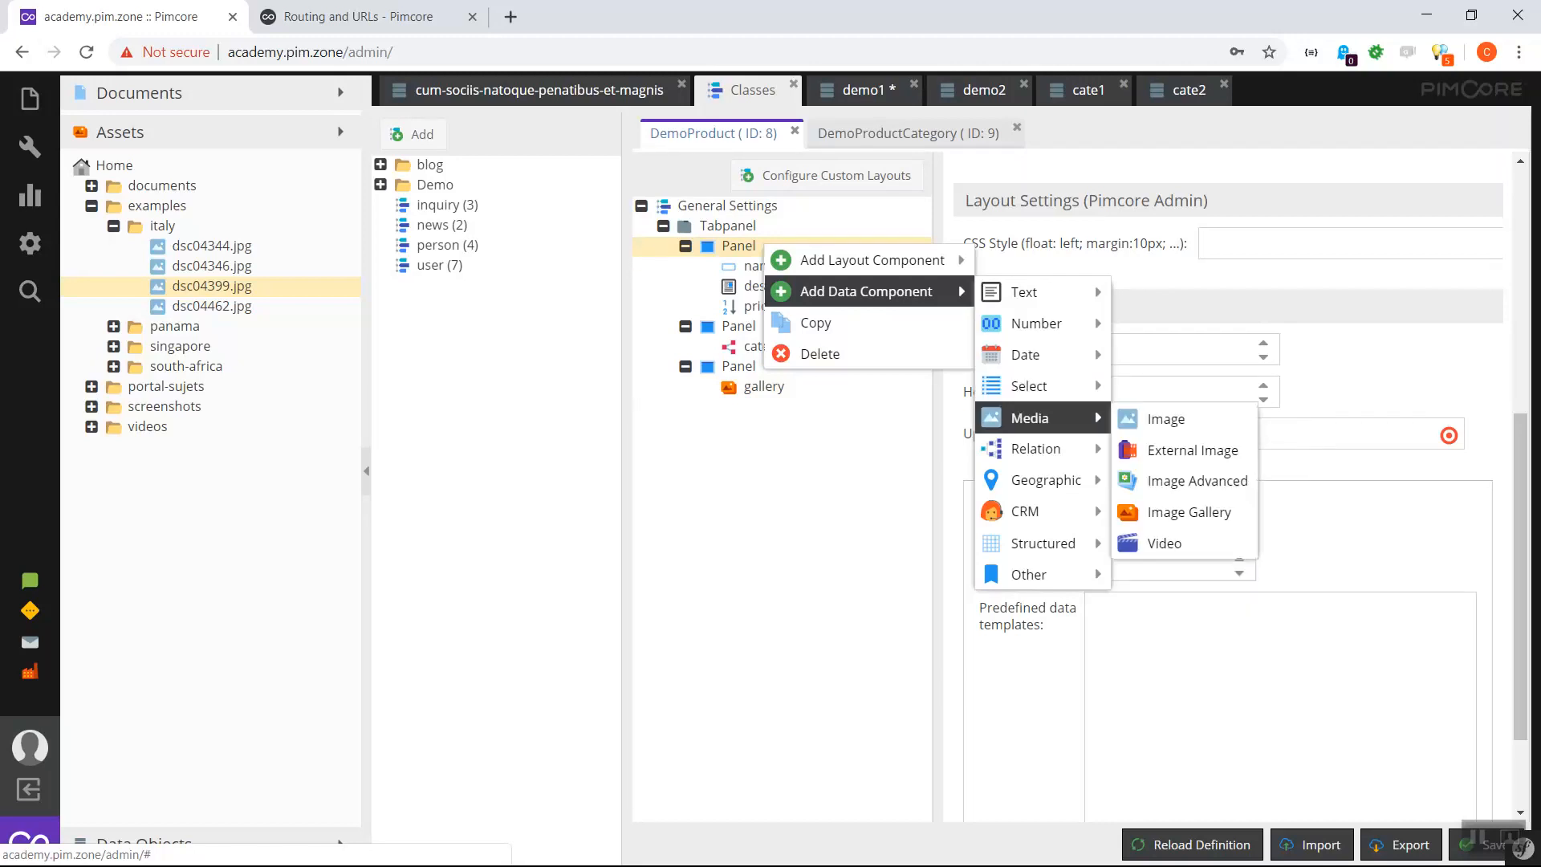
mouse_move(1036, 480)
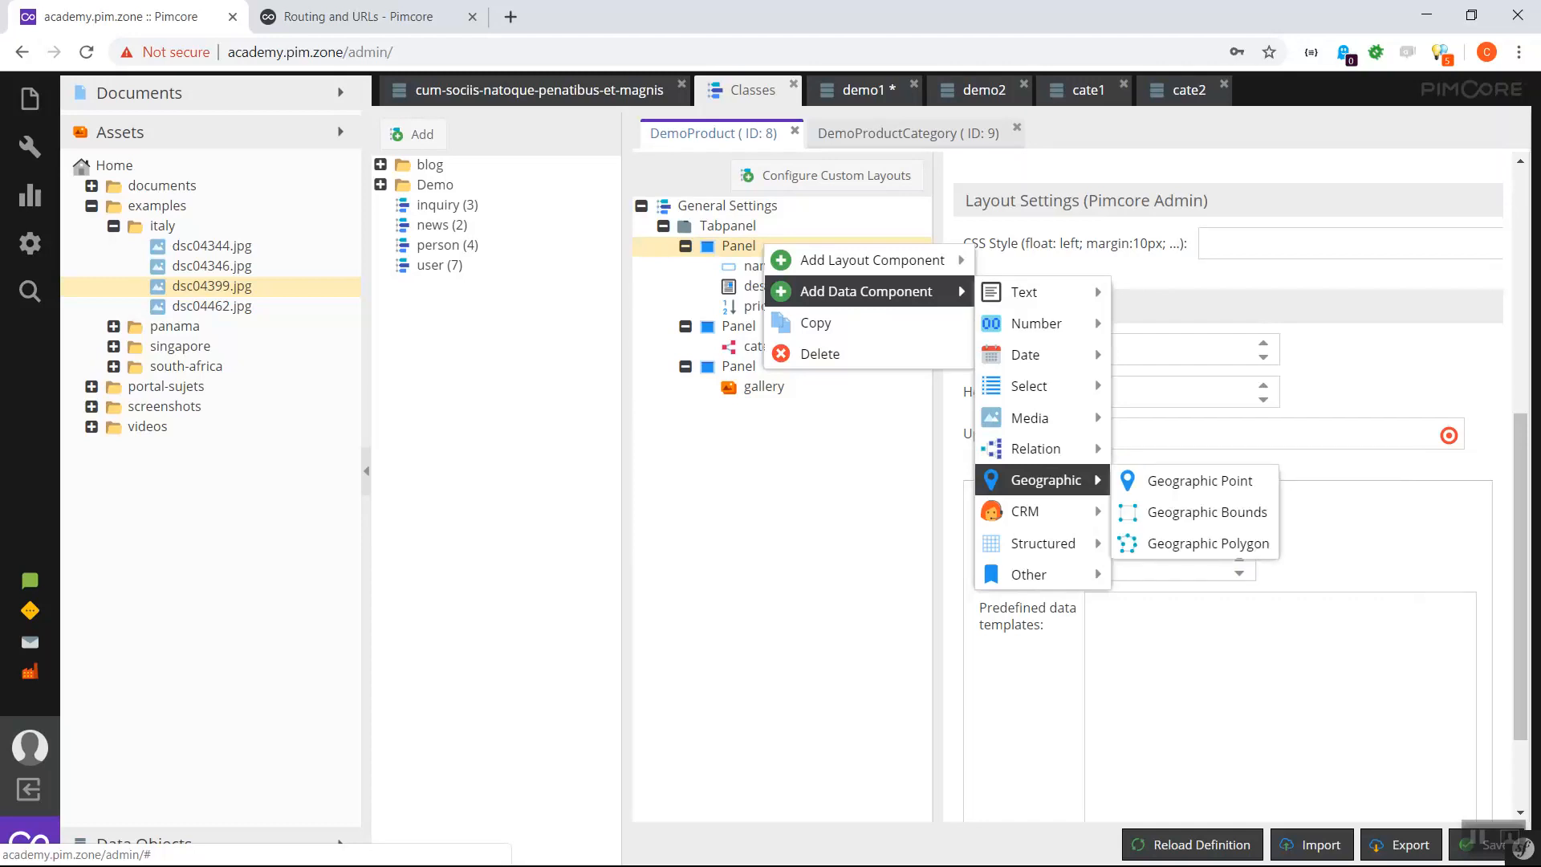
mouse_move(1031, 511)
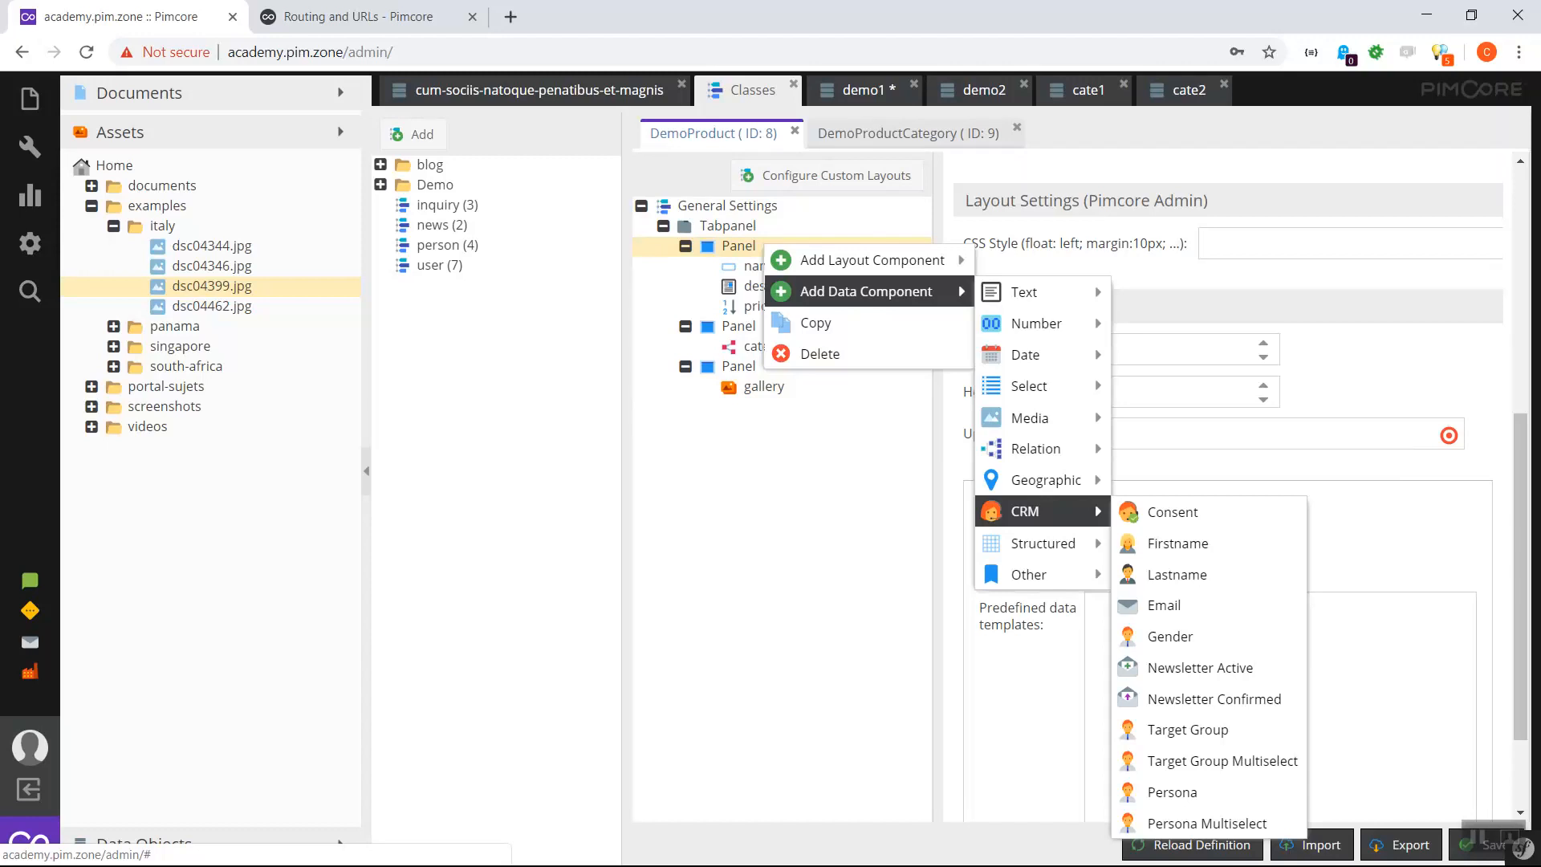
mouse_move(1030, 574)
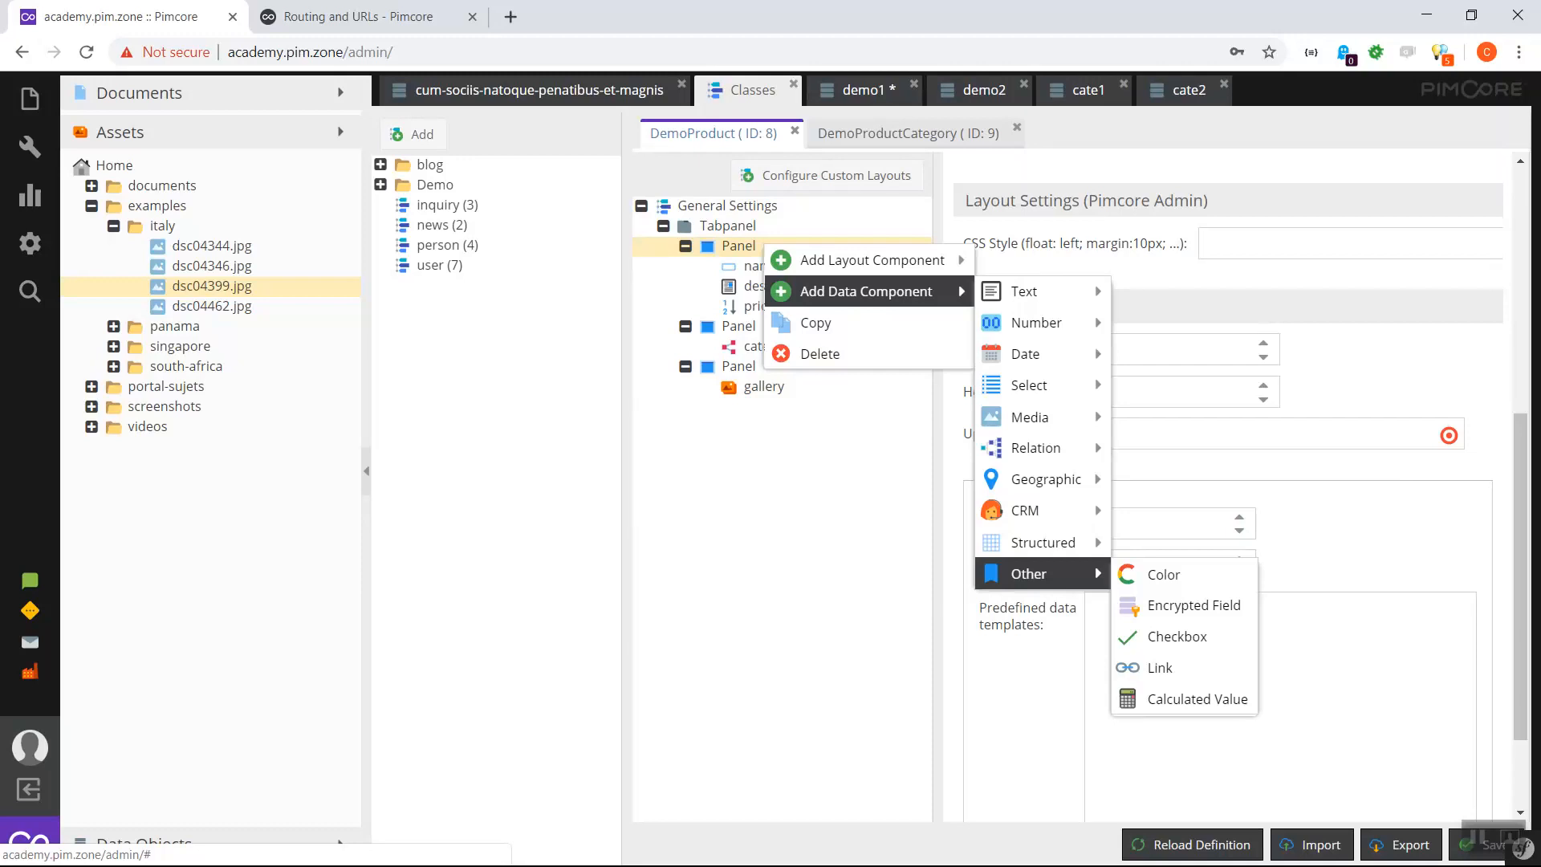
left_click(1478, 837)
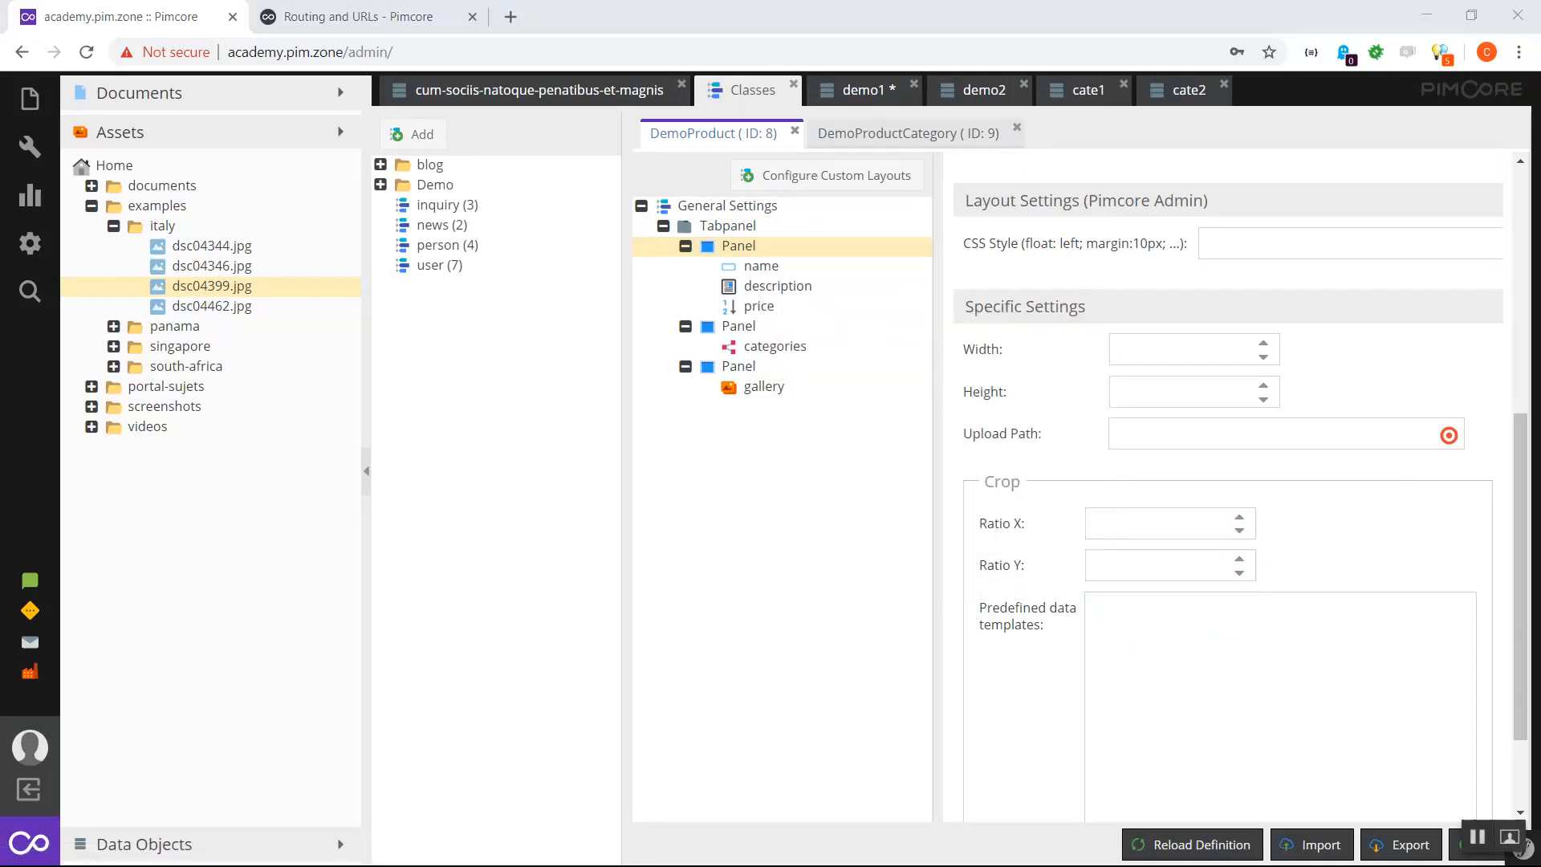